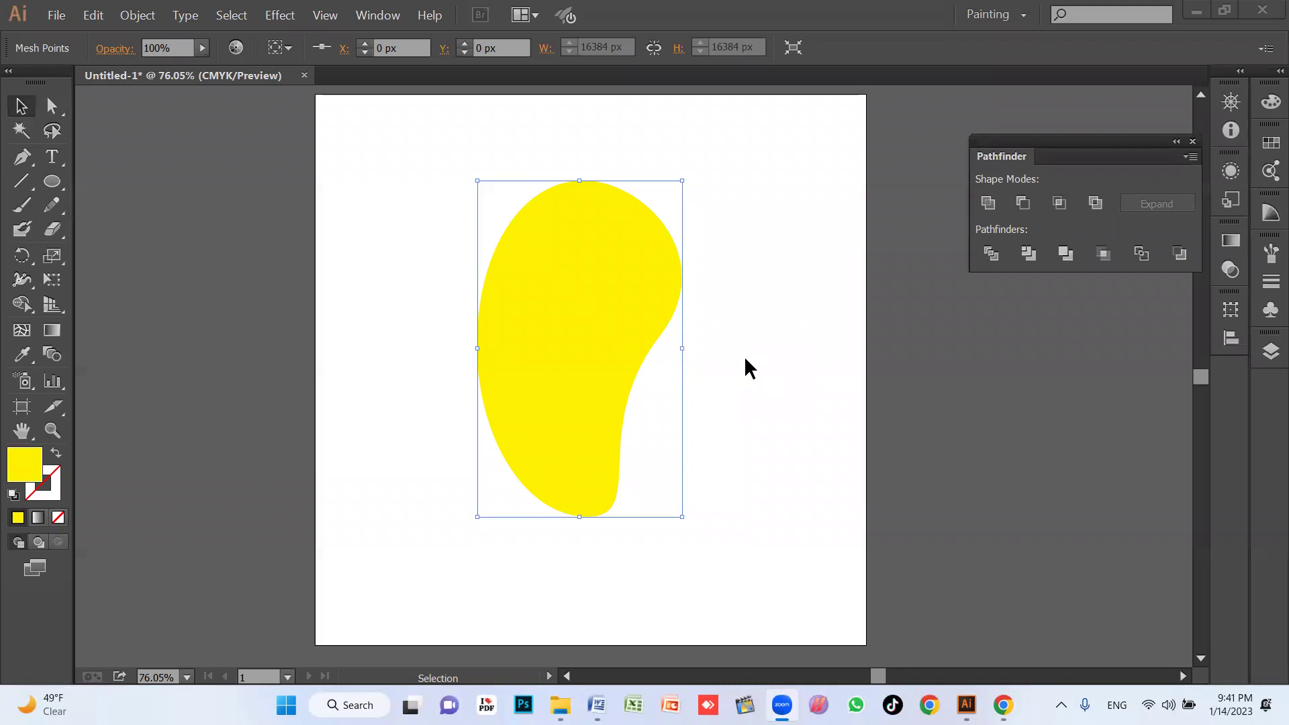
Delete the old yellow blob and draw a tall yellow-filled ellipse with the Ellipse Tool
click(633, 311)
key(Delete)
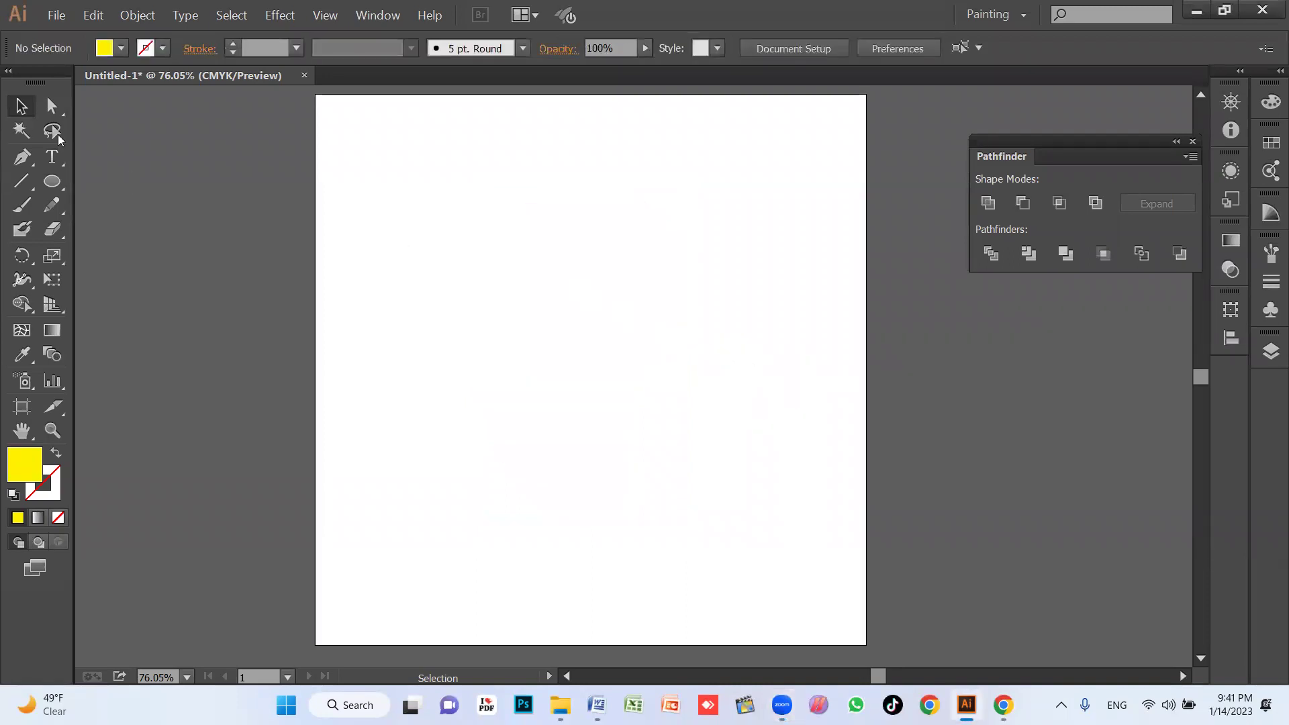
drag(51, 182, 157, 233)
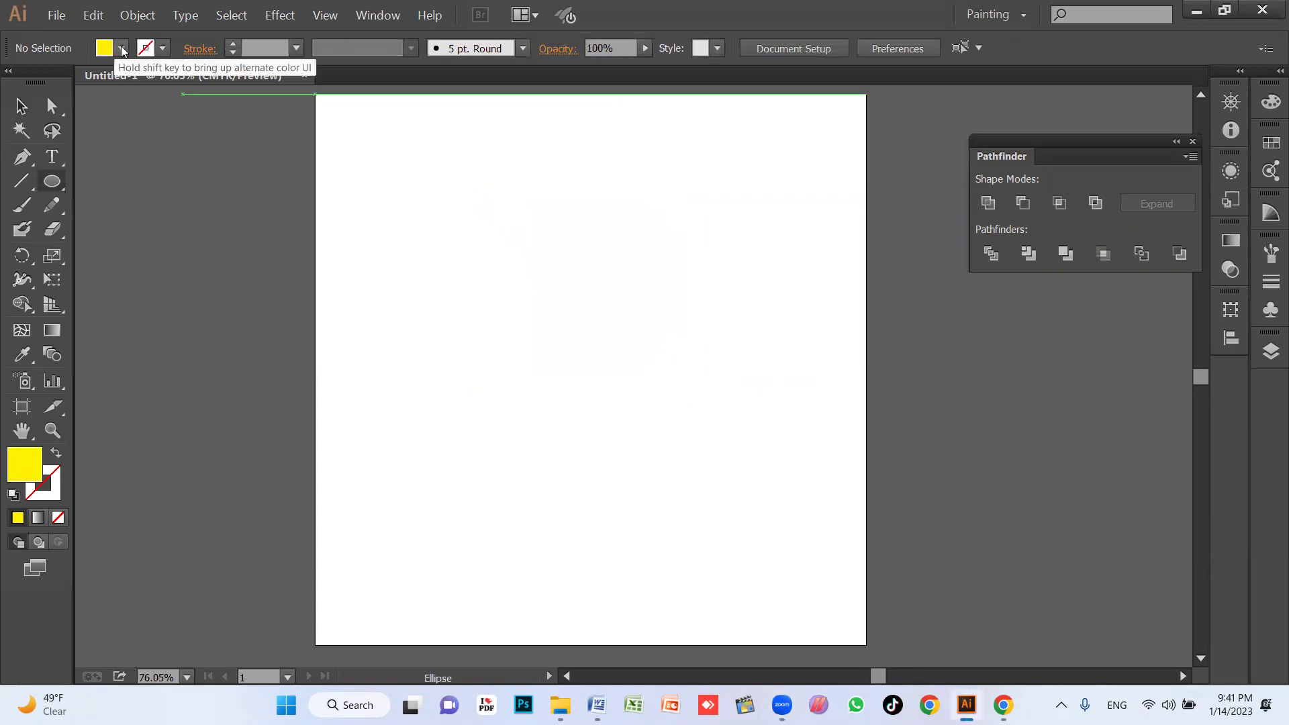
click(104, 48)
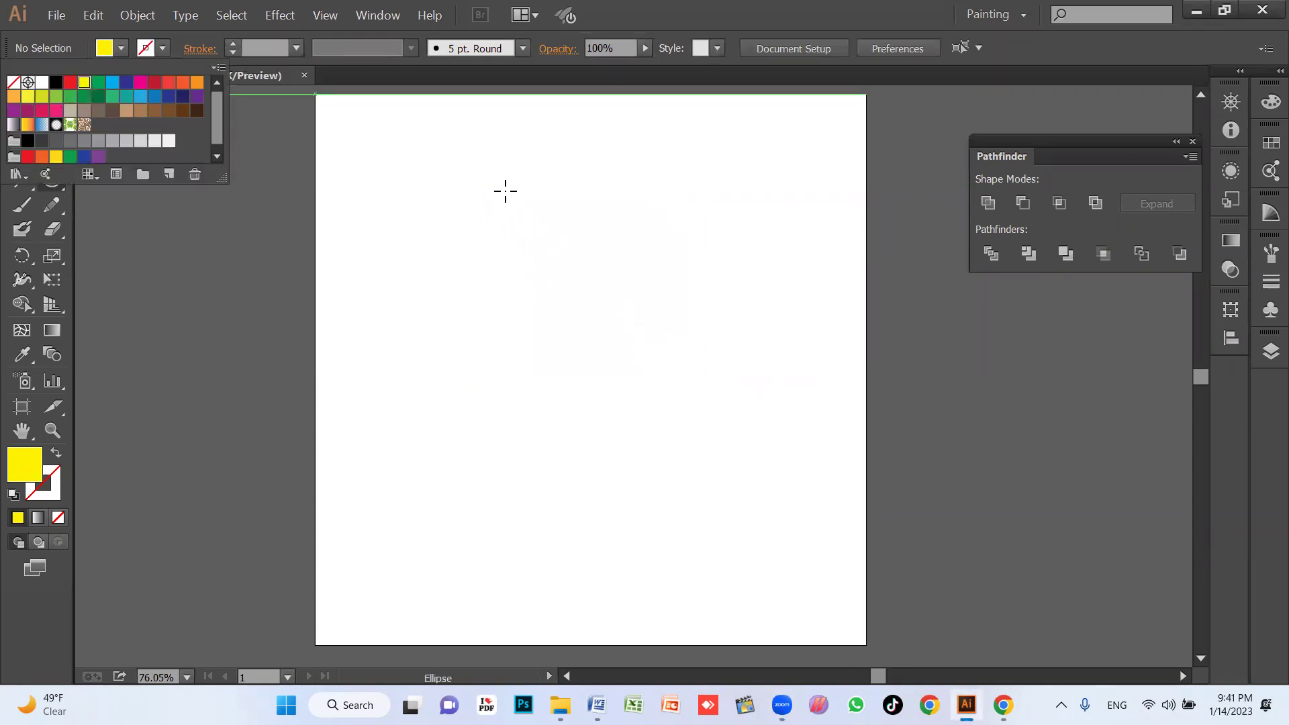
drag(512, 195, 747, 547)
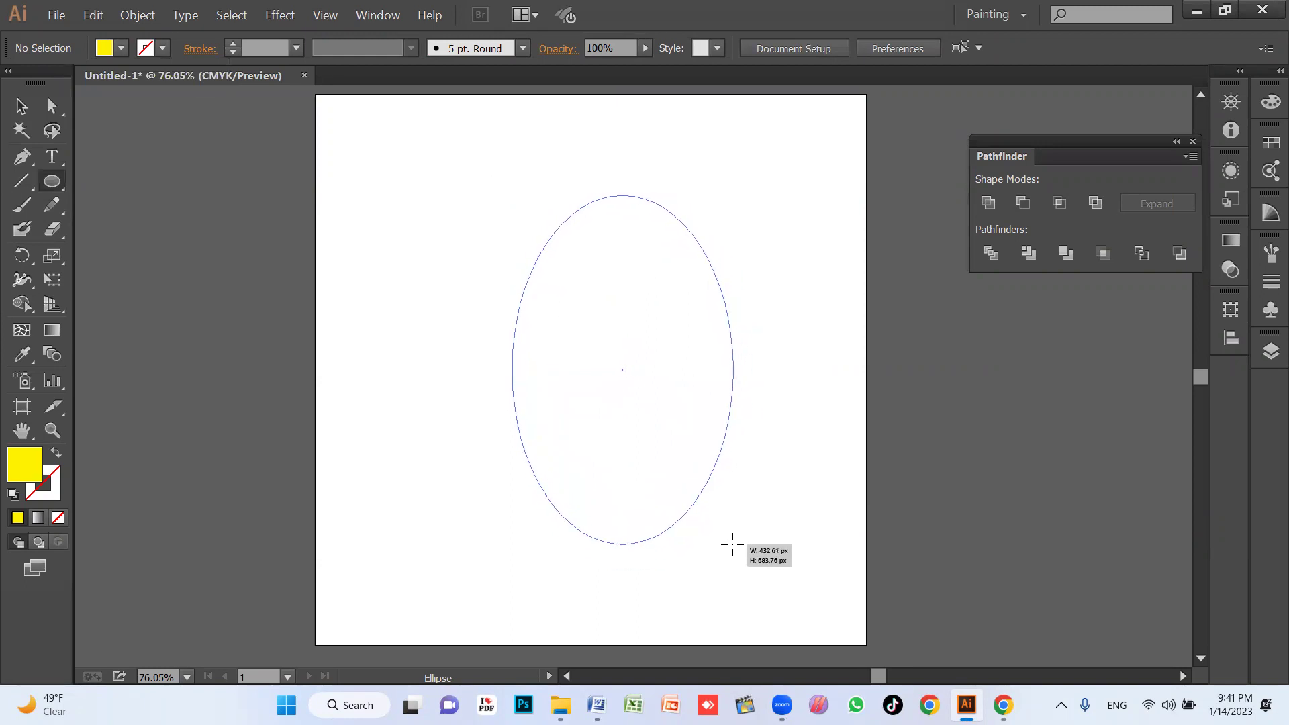
drag(746, 547, 732, 544)
Centre the yellow ellipse on the artboard and keep it selected
key(v)
mouse_move(647, 430)
mouse_down()
mouse_move(592, 389)
mouse_move(612, 425)
mouse_move(615, 413)
mouse_up()
click(794, 437)
click(615, 364)
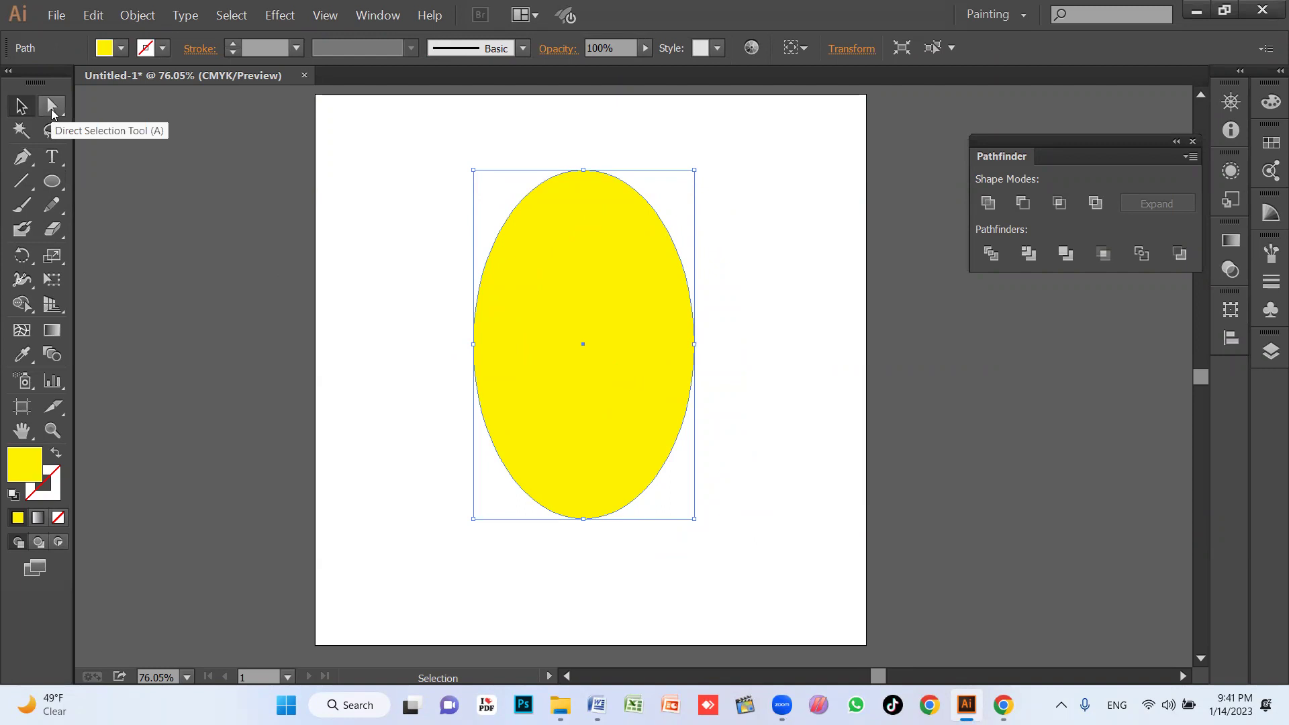
Tilt the right anchor's handles and pull it inward to form the mango's indent
click(52, 109)
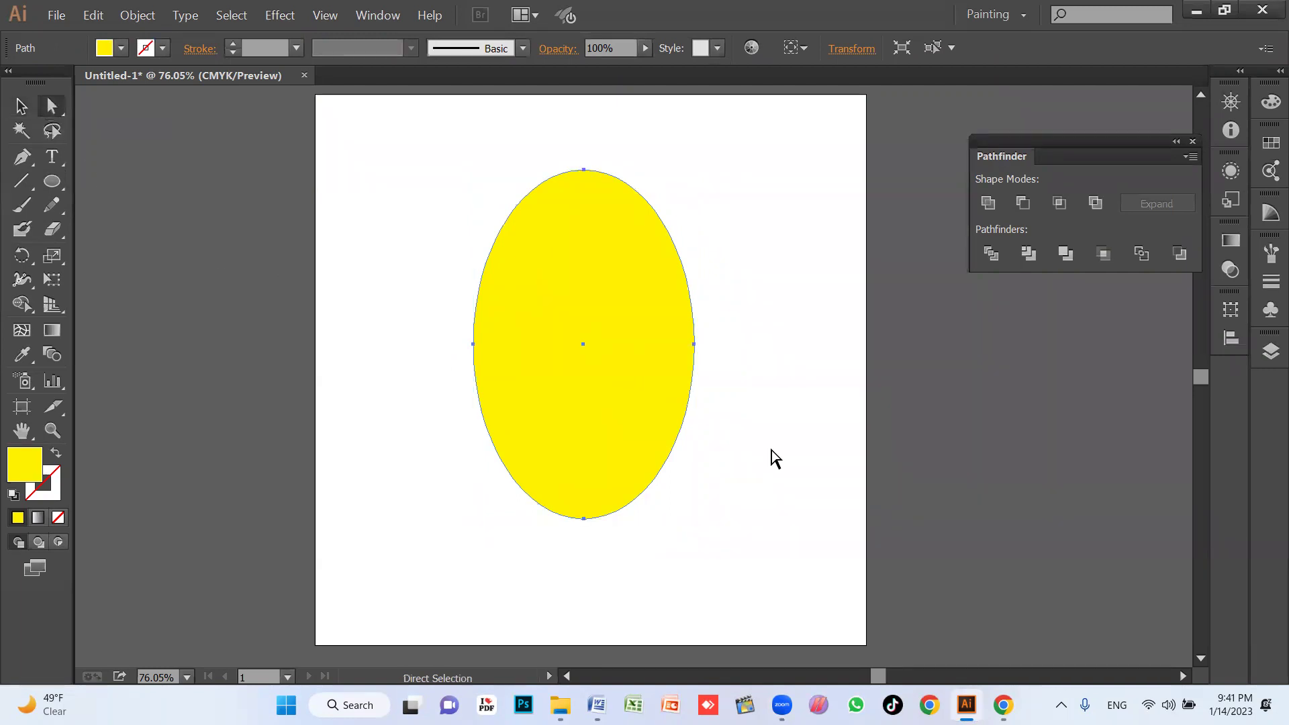
click(694, 344)
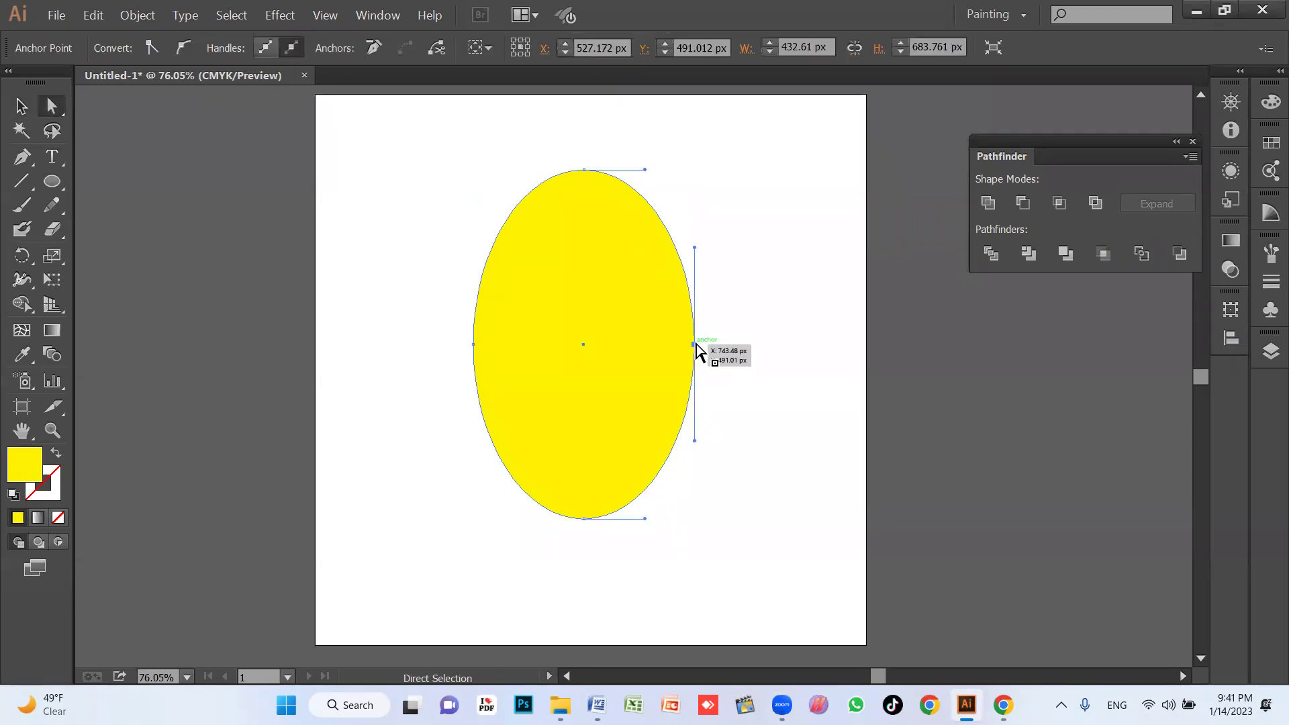
drag(695, 439, 620, 427)
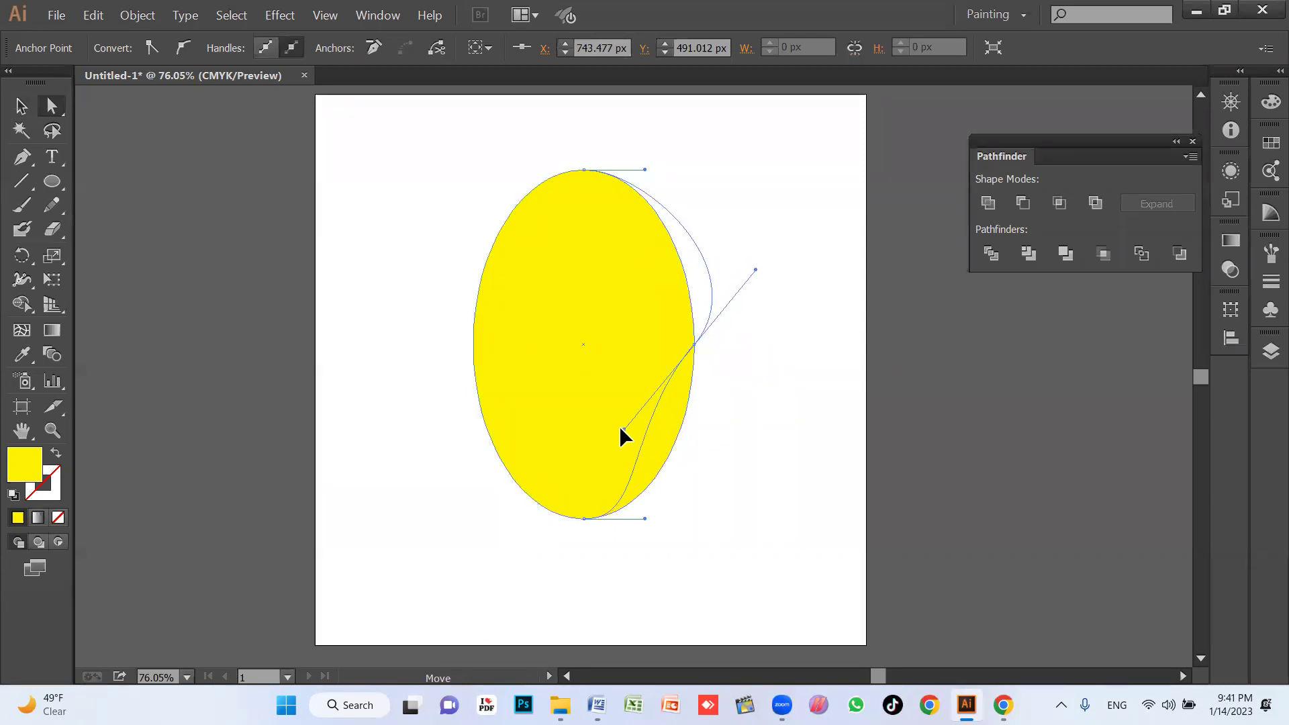
drag(693, 345, 661, 342)
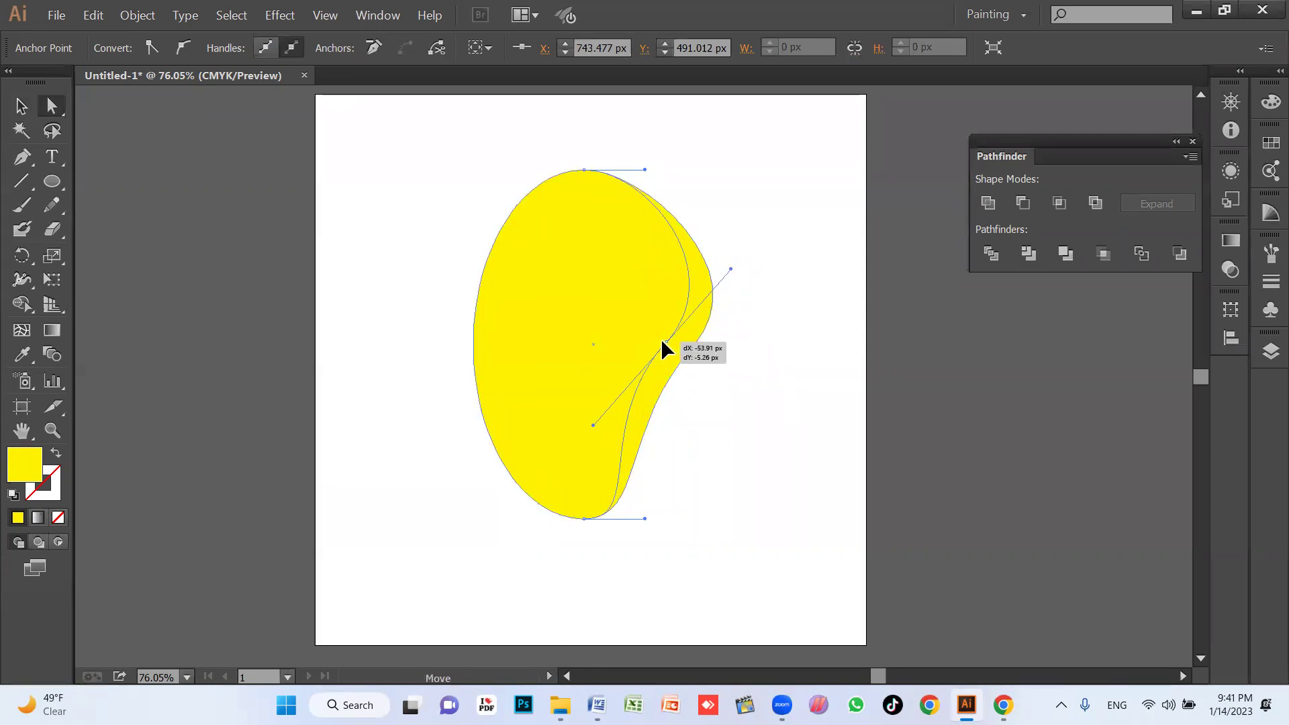
key(v)
click(741, 423)
click(622, 284)
Lower the mango's top anchor slightly to round the top, then reselect the shape
key(a)
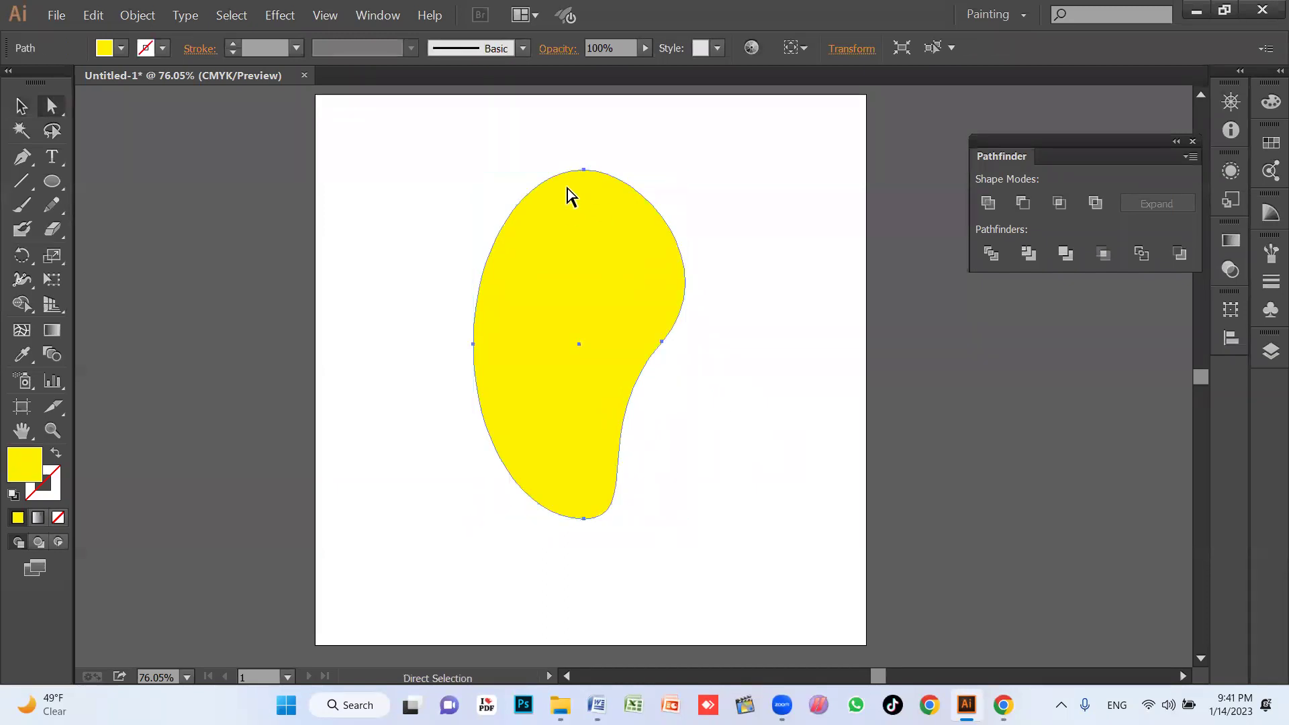
click(583, 170)
drag(584, 171, 583, 180)
key(v)
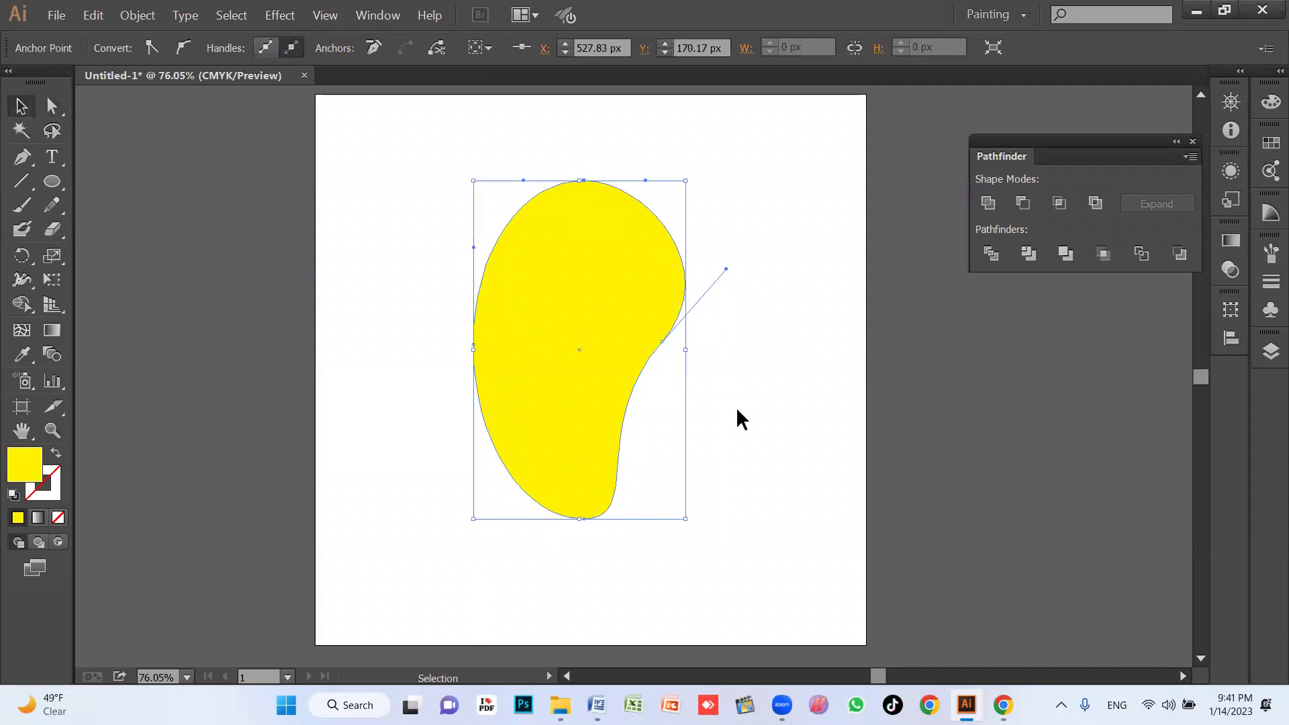
click(738, 411)
click(575, 301)
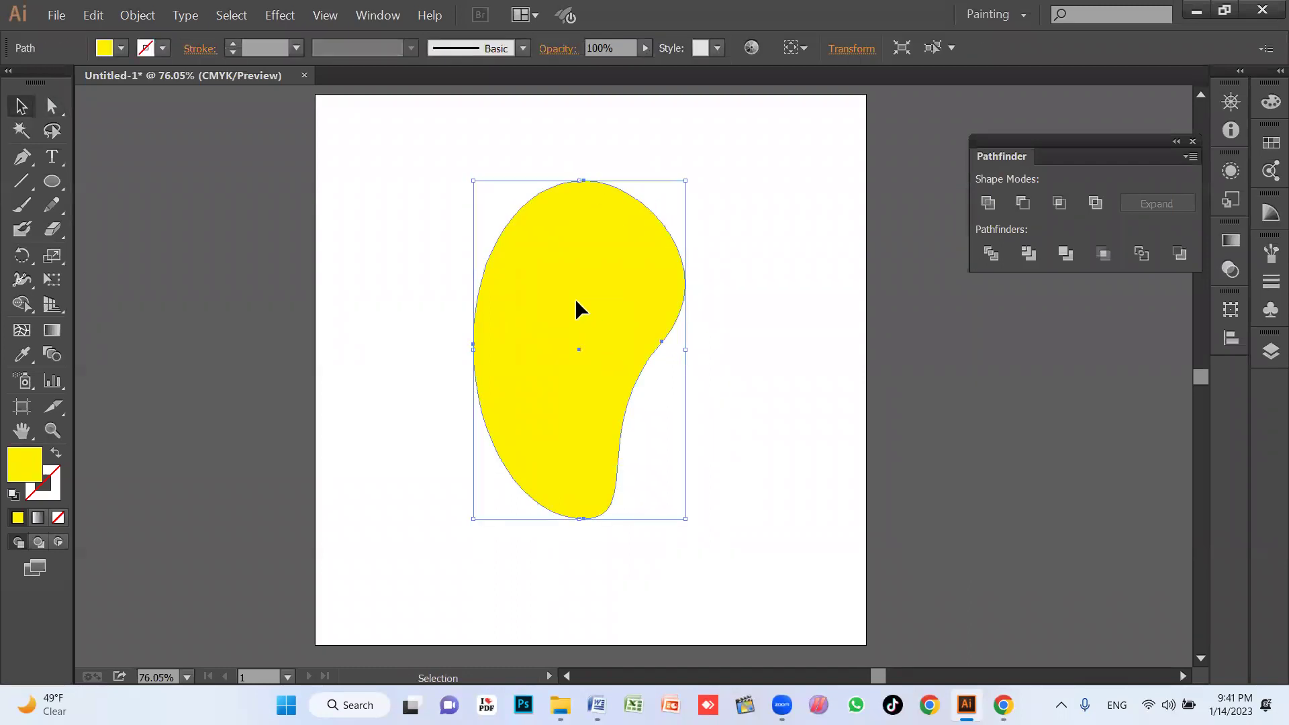
Add vertical mesh lines plus top and bottom horizontal lines to the mango, undoing misplaced ones
click(20, 334)
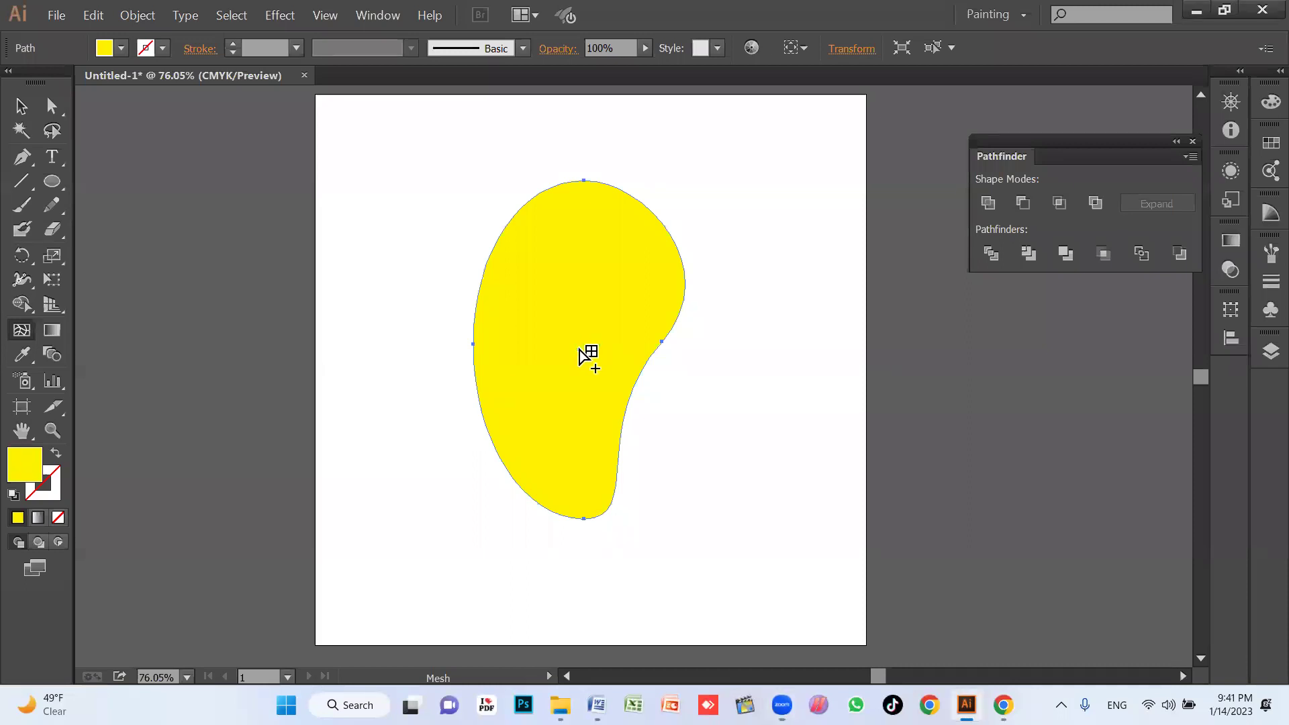
click(579, 350)
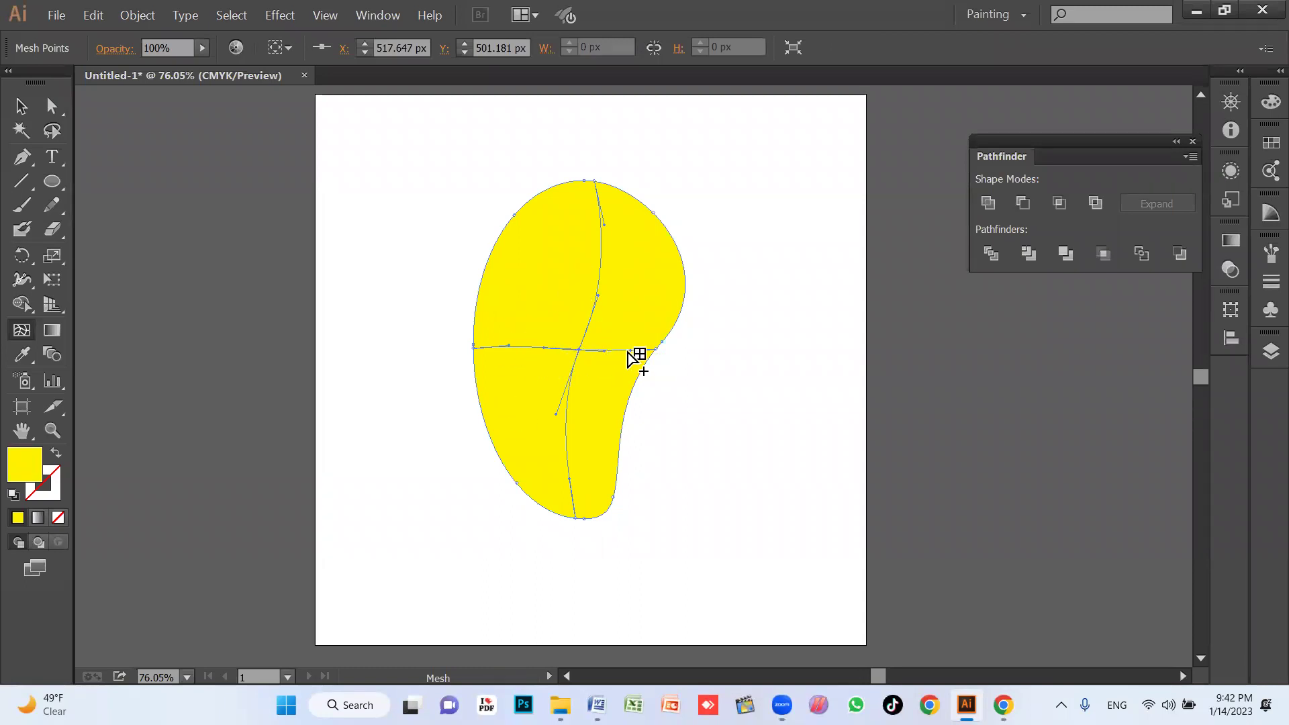
click(523, 347)
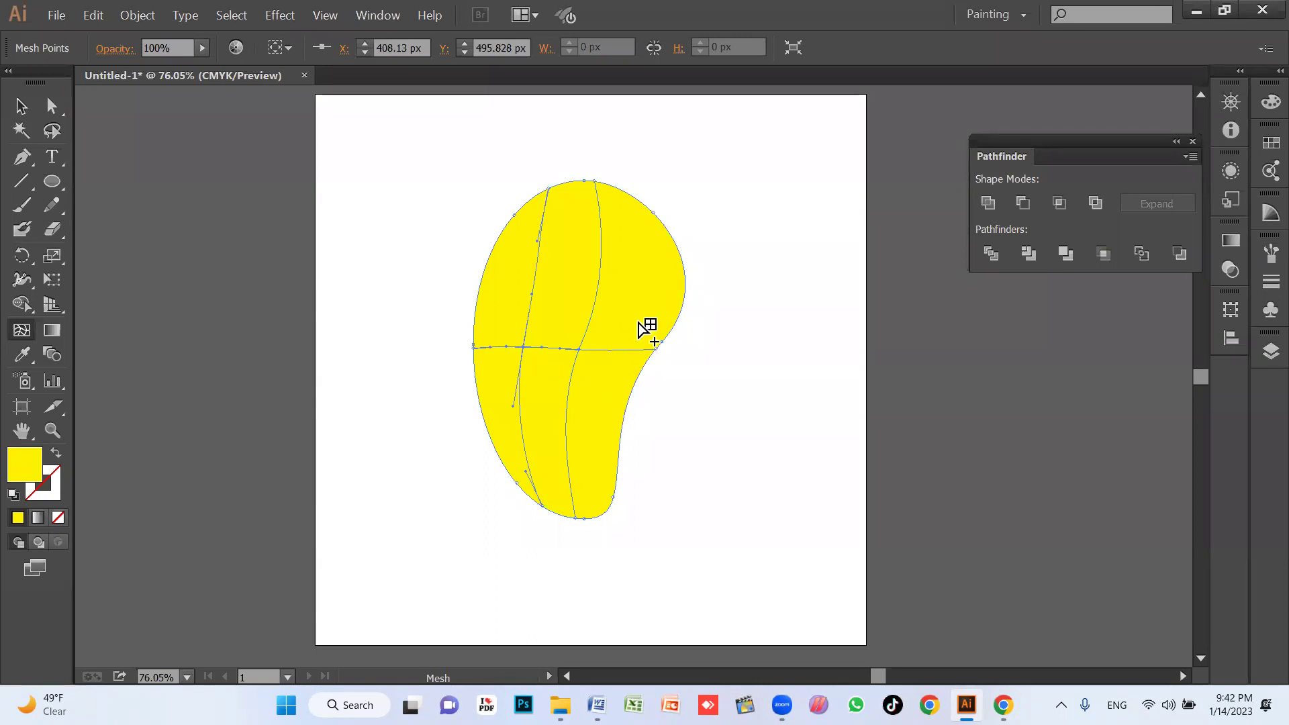
click(621, 349)
key(ctrl+z)
click(652, 350)
key(ctrl+z)
click(623, 350)
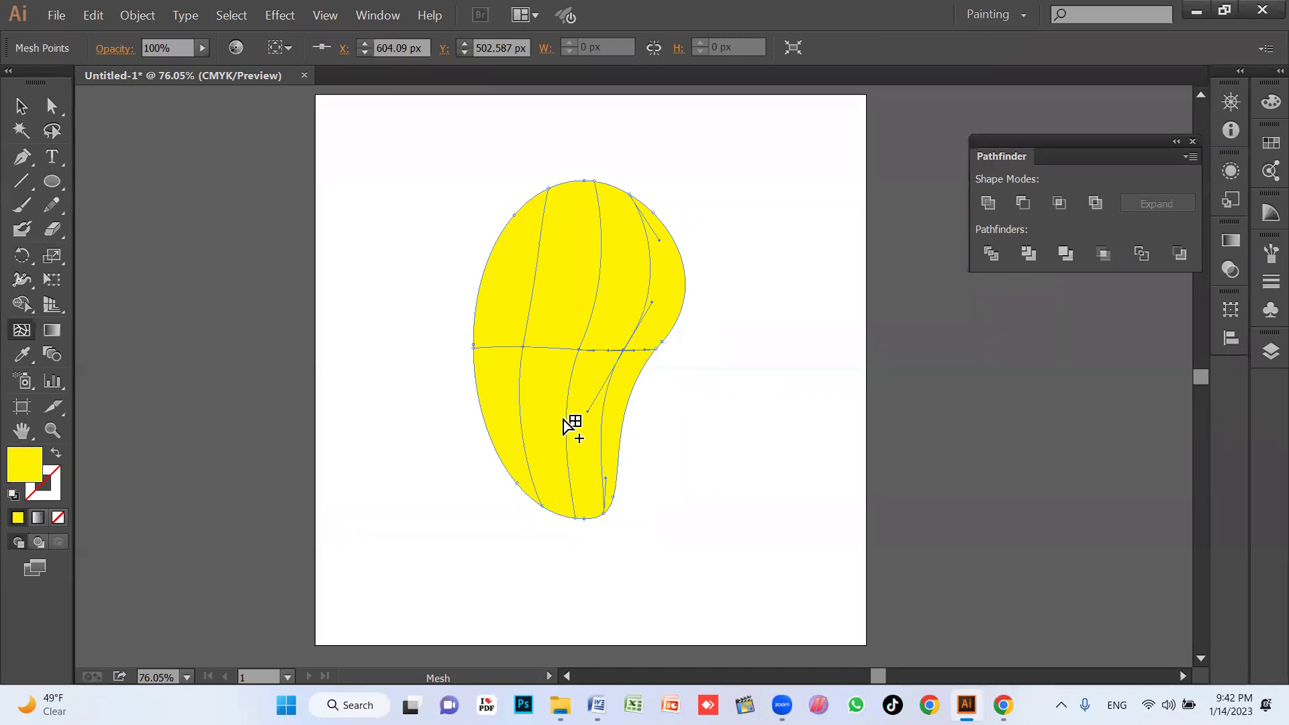
click(600, 255)
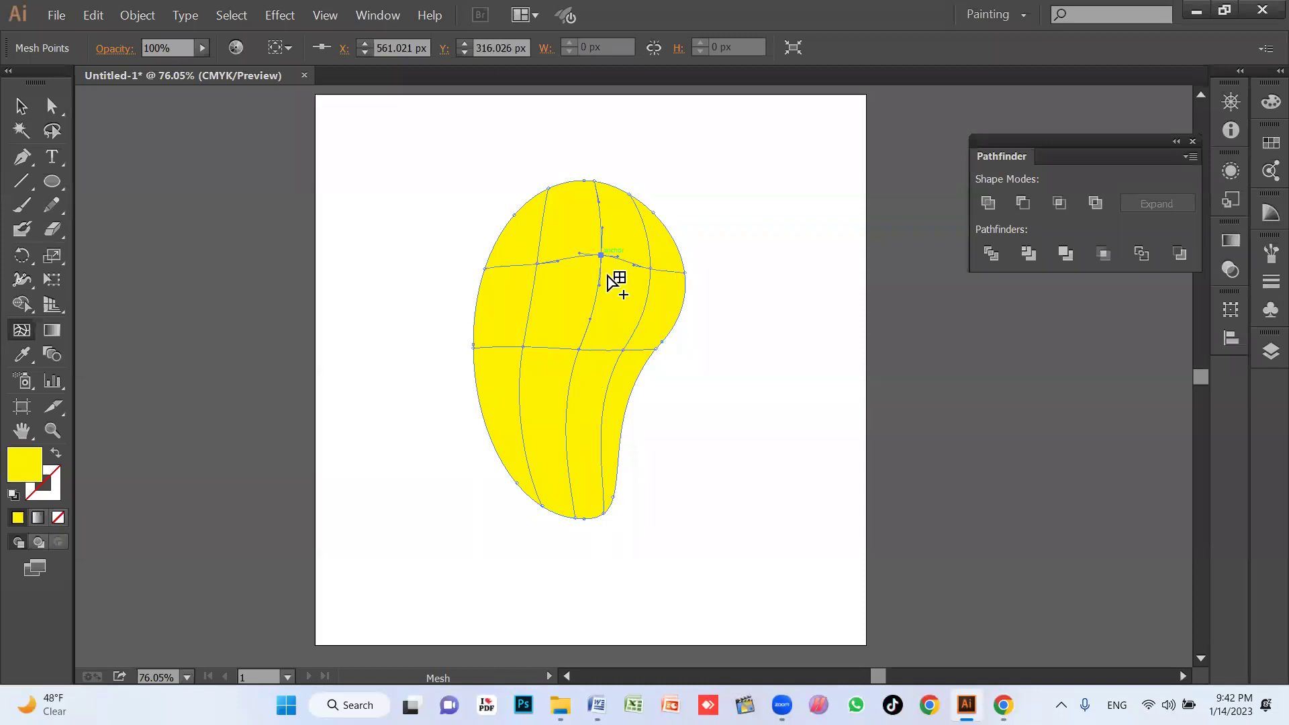
click(570, 481)
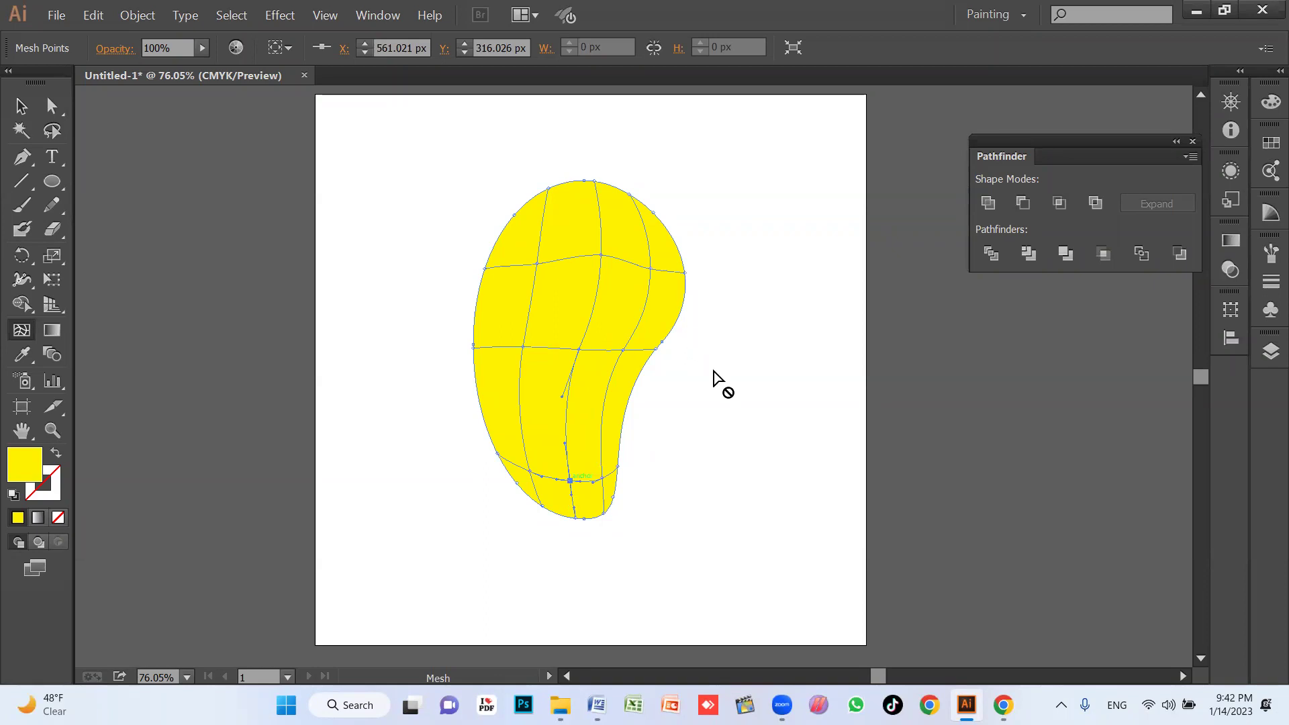
Lasso the mango's outer mesh points and colour them green from the Color panel spectrum
click(55, 135)
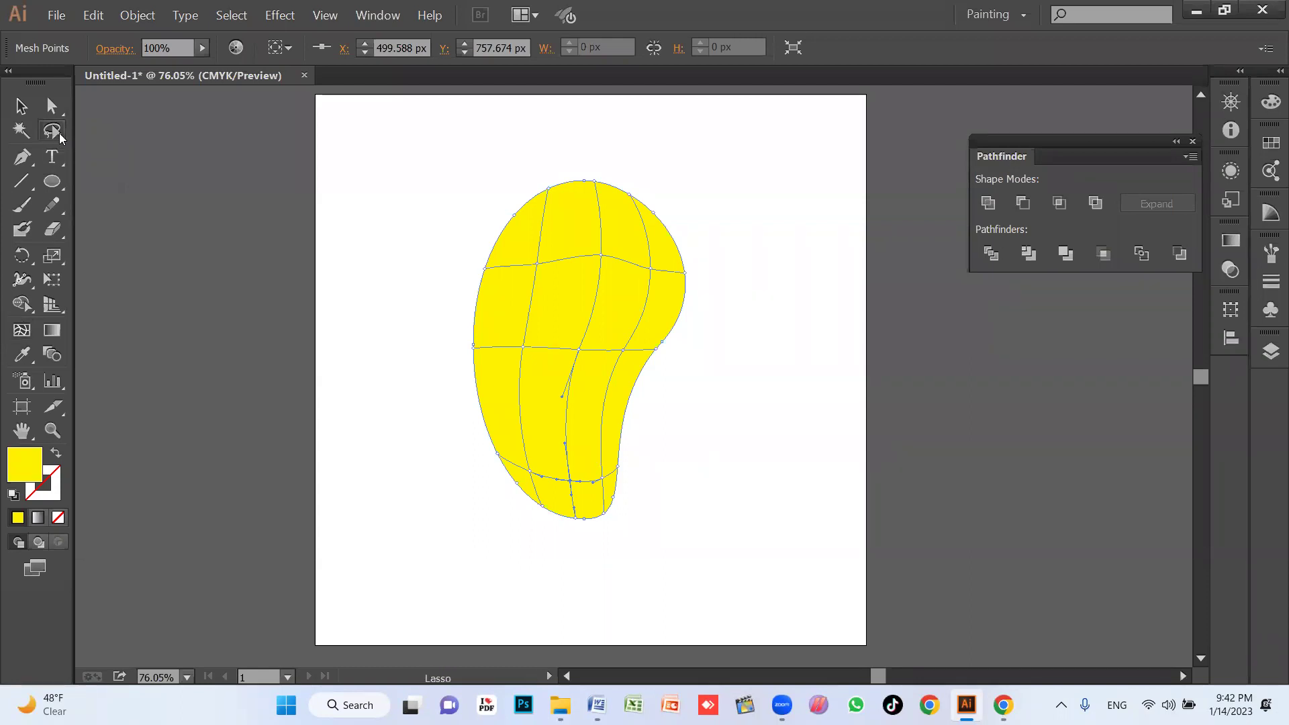
mouse_move(519, 246)
mouse_down()
mouse_move(495, 343)
mouse_move(524, 479)
mouse_move(599, 500)
mouse_move(666, 285)
mouse_move(650, 250)
mouse_move(602, 227)
mouse_move(562, 216)
mouse_move(527, 237)
mouse_up()
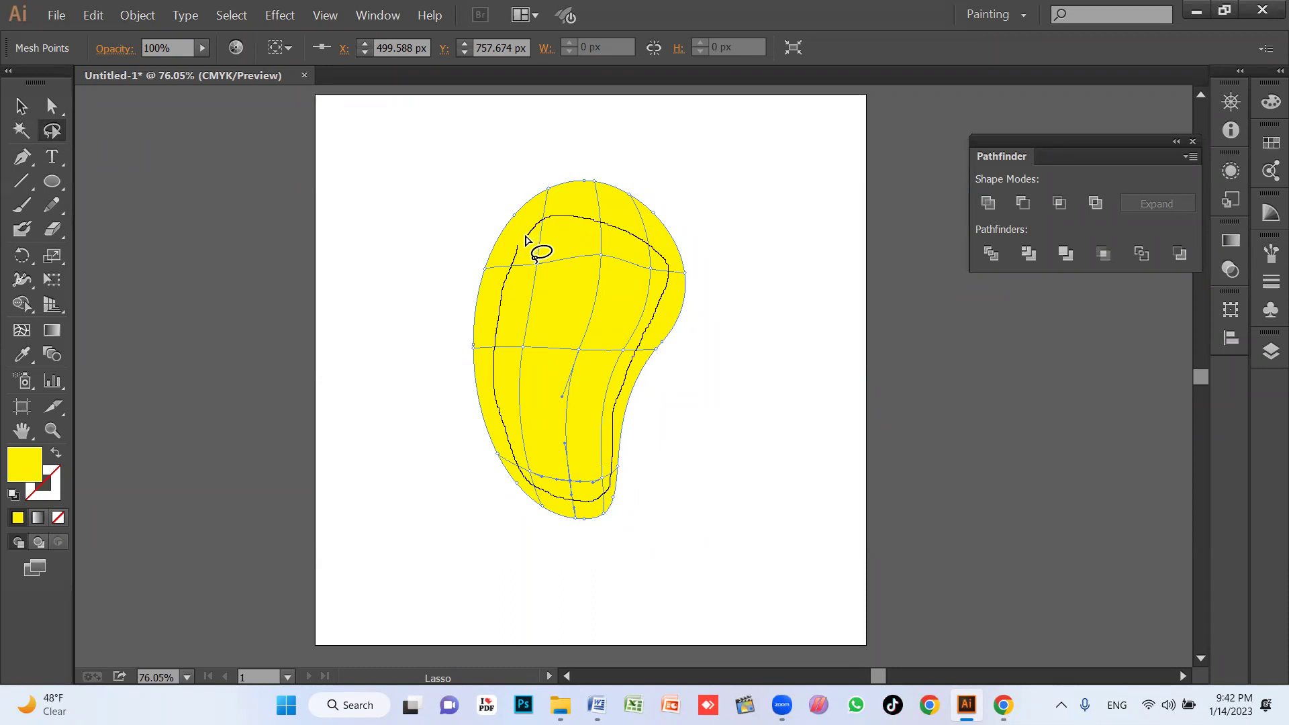
mouse_move(527, 237)
mouse_down()
mouse_move(511, 234)
mouse_move(500, 195)
mouse_move(527, 153)
mouse_move(669, 139)
mouse_move(758, 208)
mouse_move(753, 318)
mouse_move(682, 413)
mouse_move(663, 535)
mouse_move(584, 605)
mouse_move(392, 509)
mouse_move(386, 423)
mouse_move(409, 295)
mouse_move(524, 253)
mouse_up()
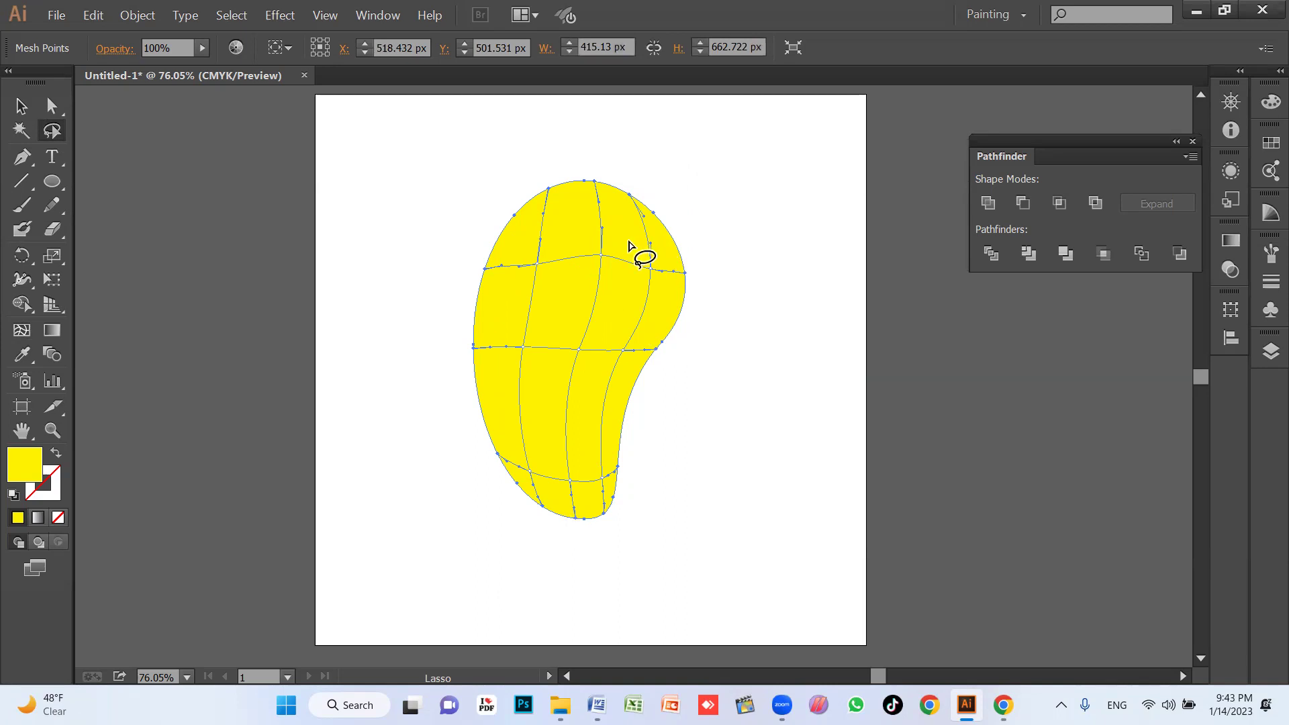
click(1270, 102)
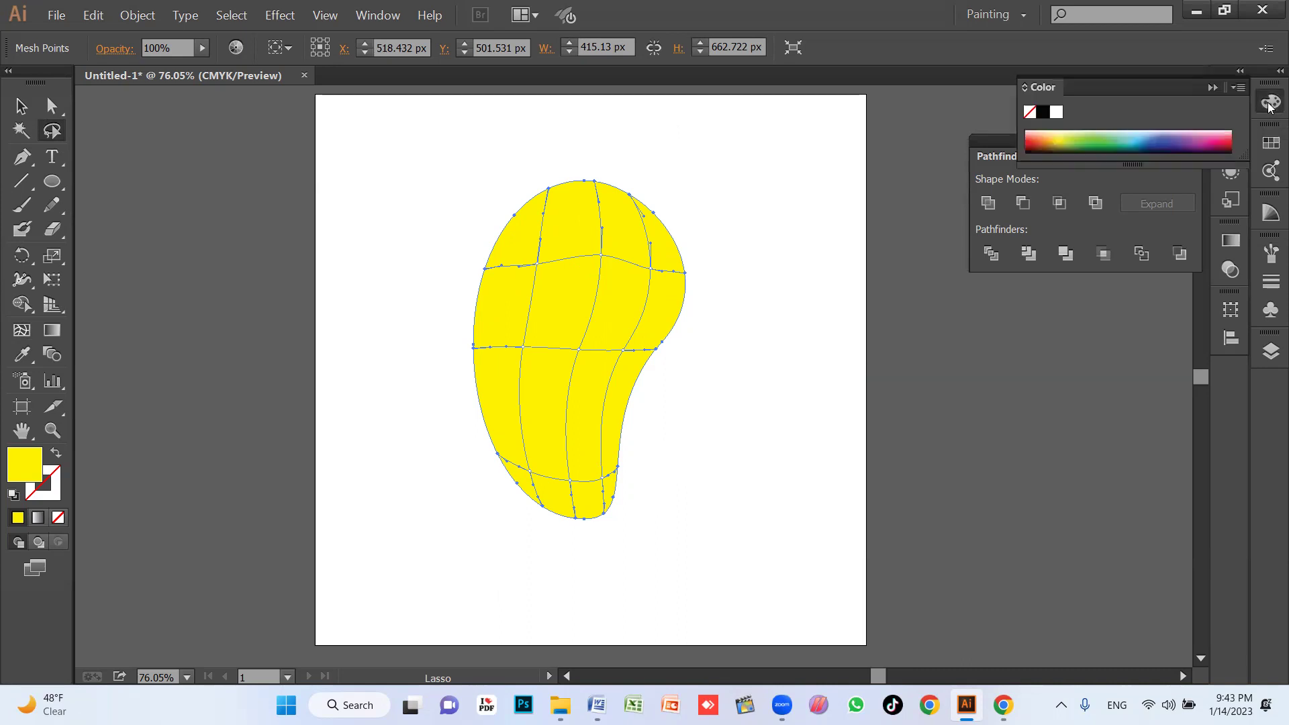
click(1106, 143)
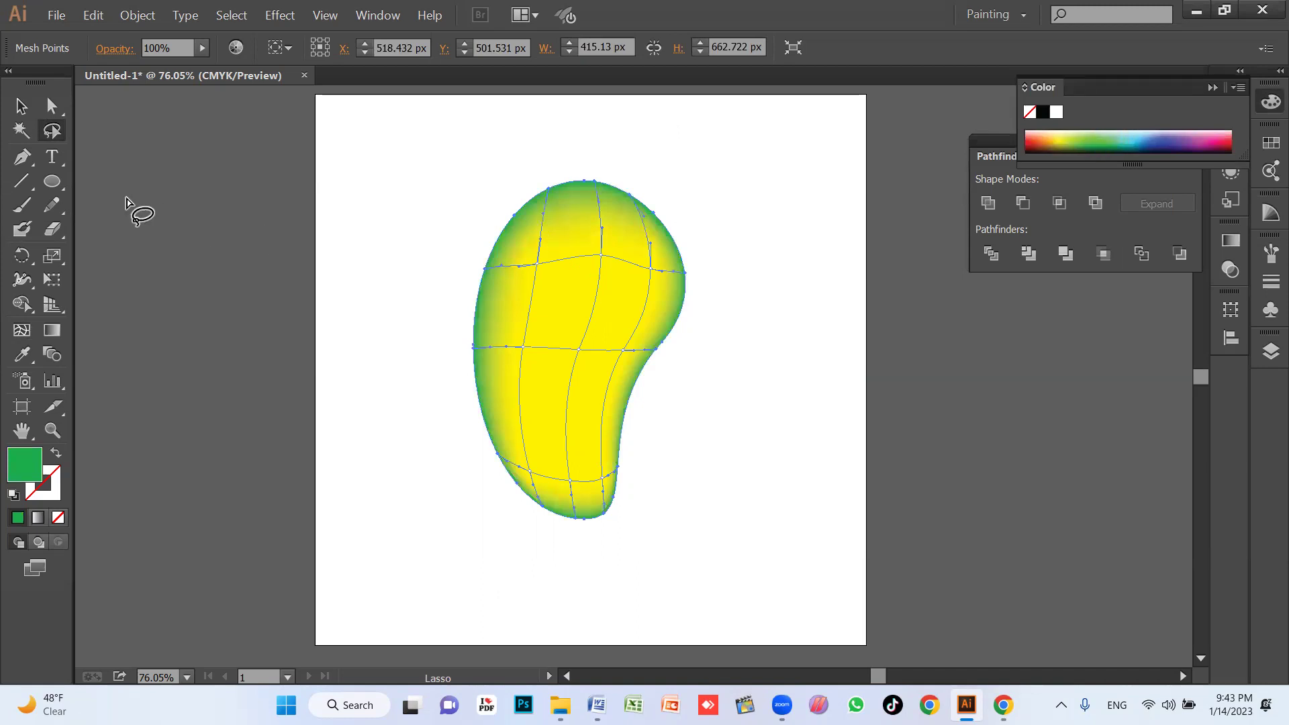
click(21, 106)
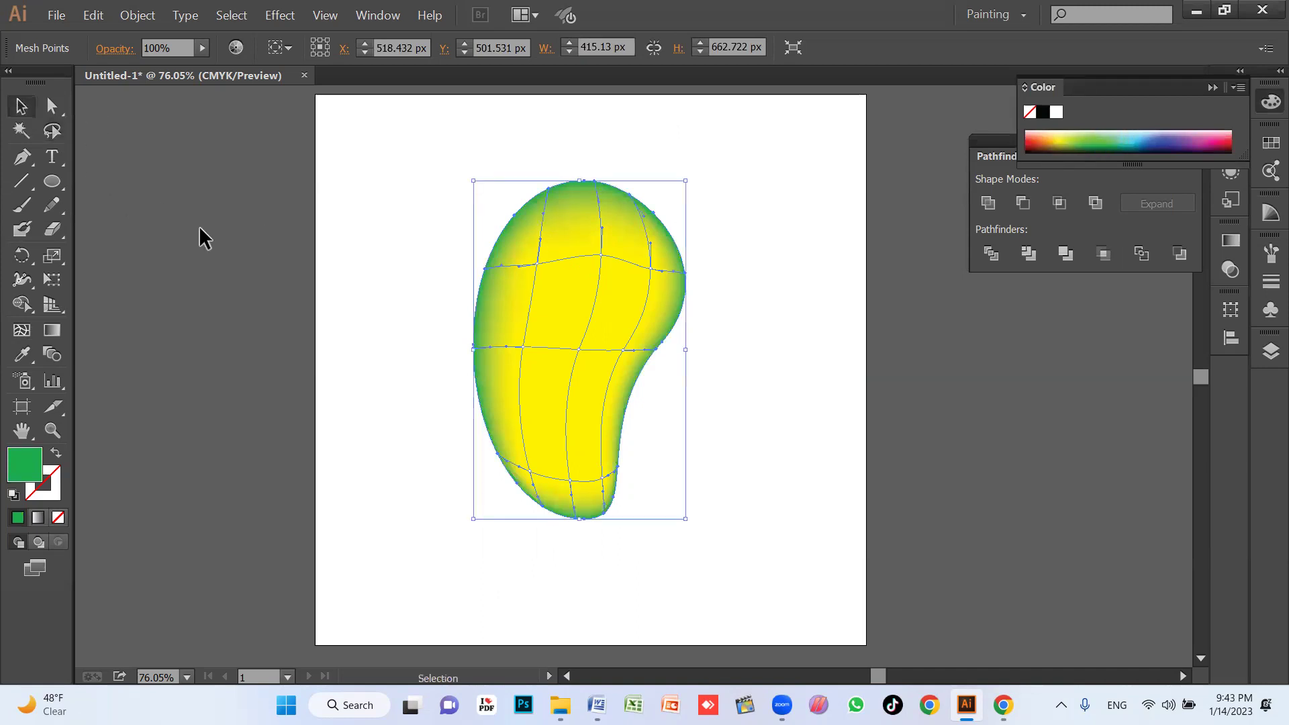
click(765, 318)
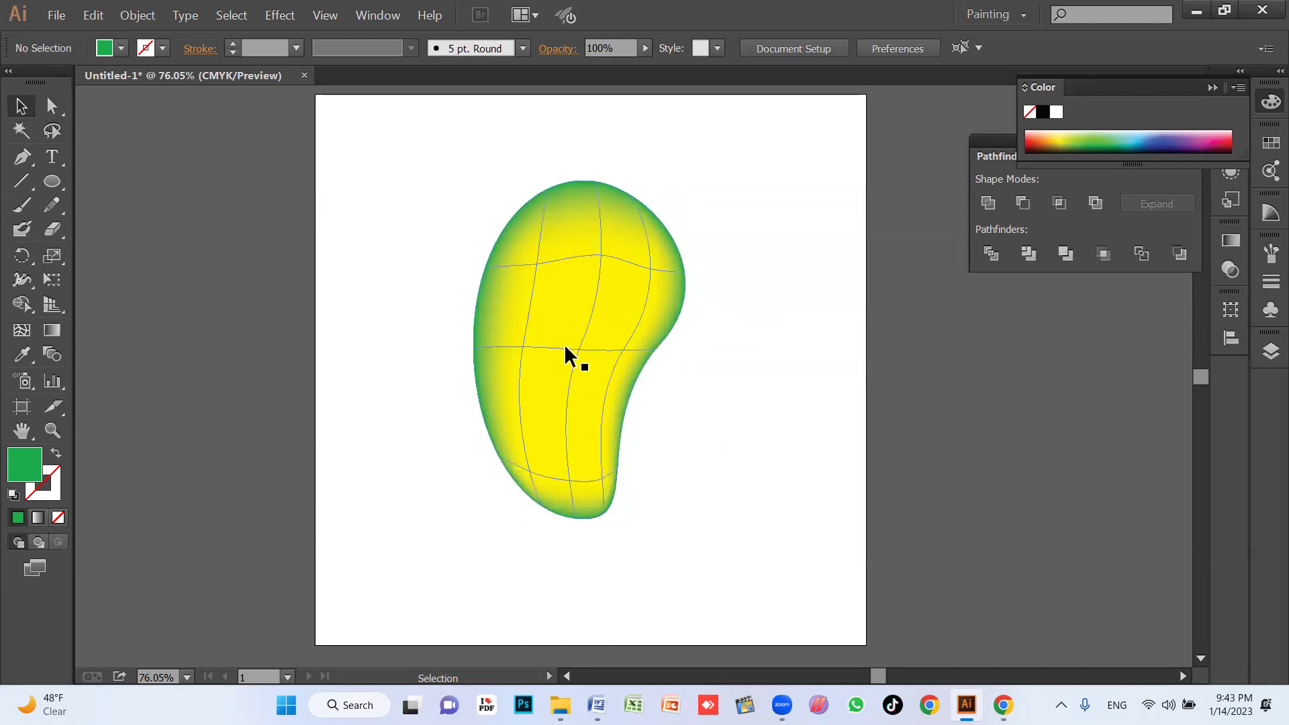
click(53, 107)
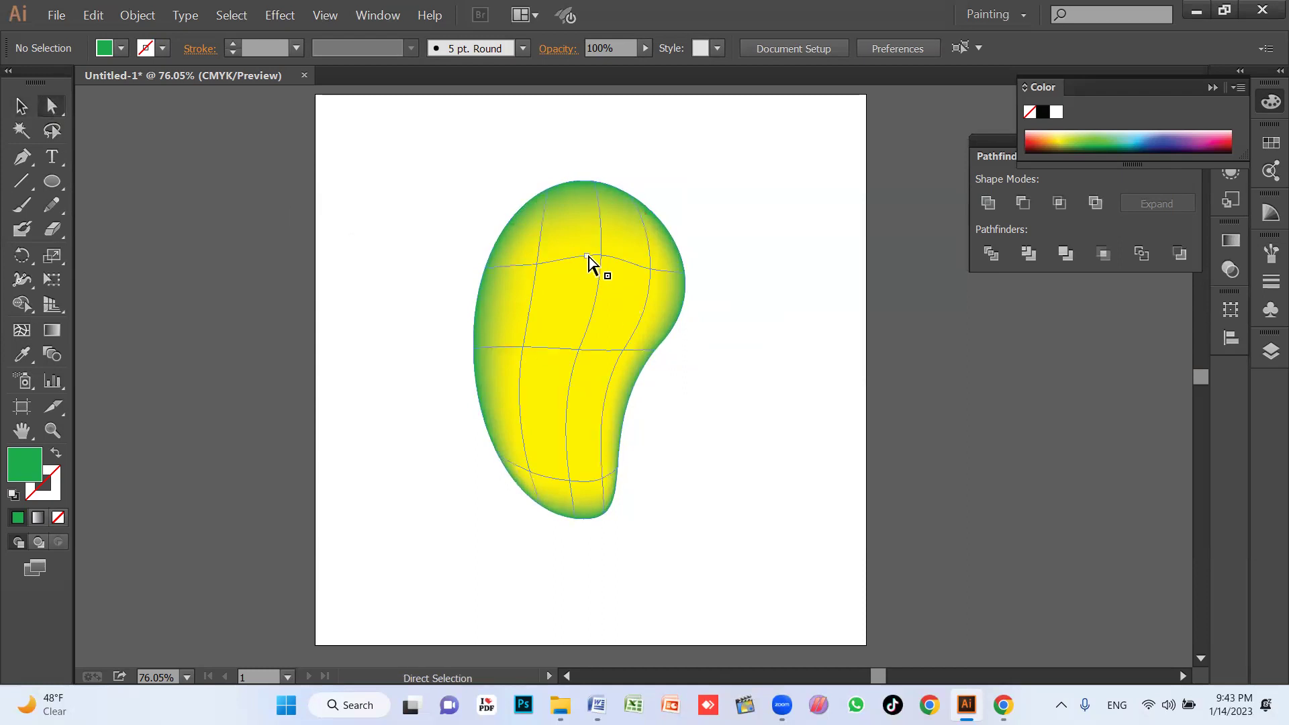
click(602, 256)
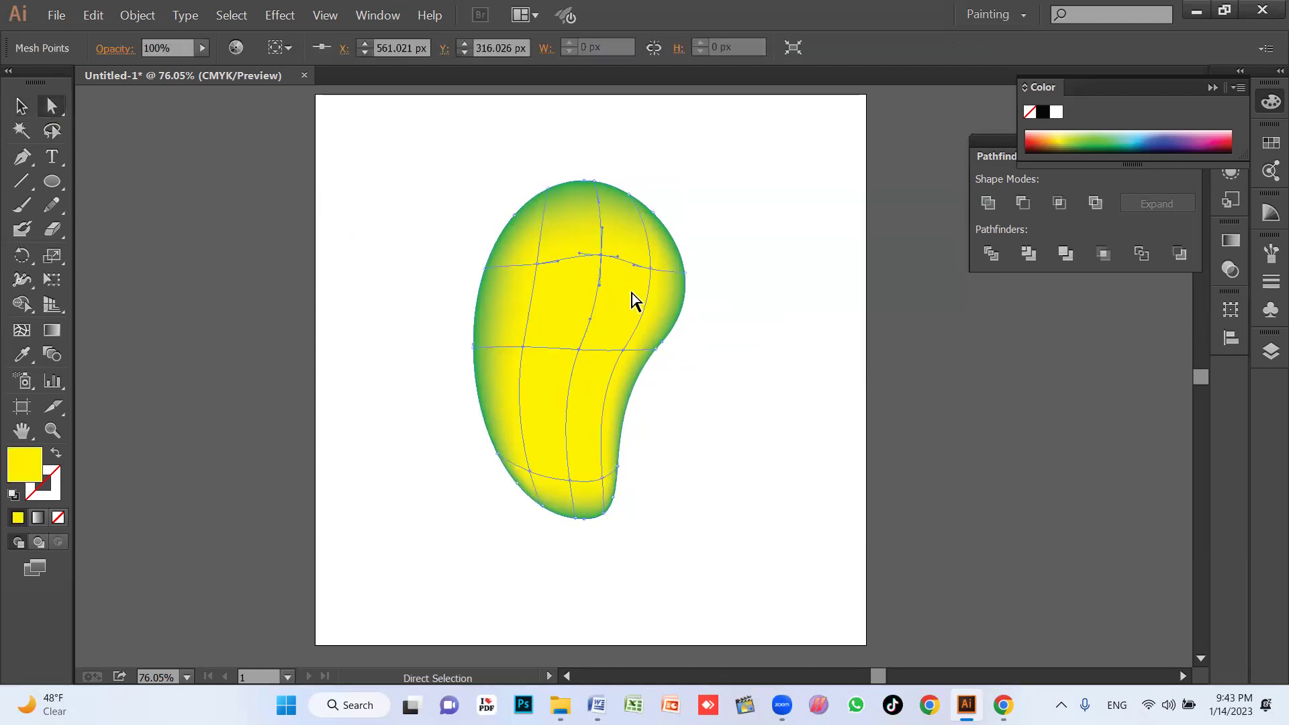
click(537, 262)
click(1064, 131)
click(1087, 134)
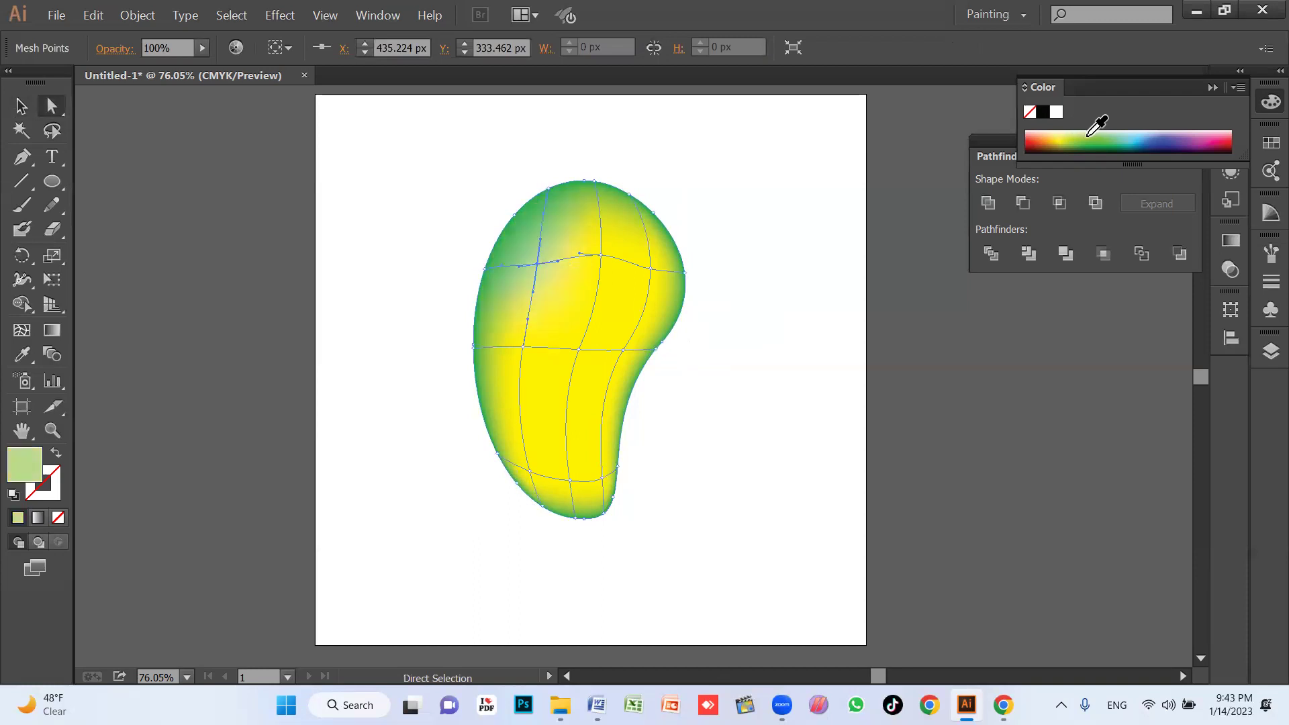
click(1093, 135)
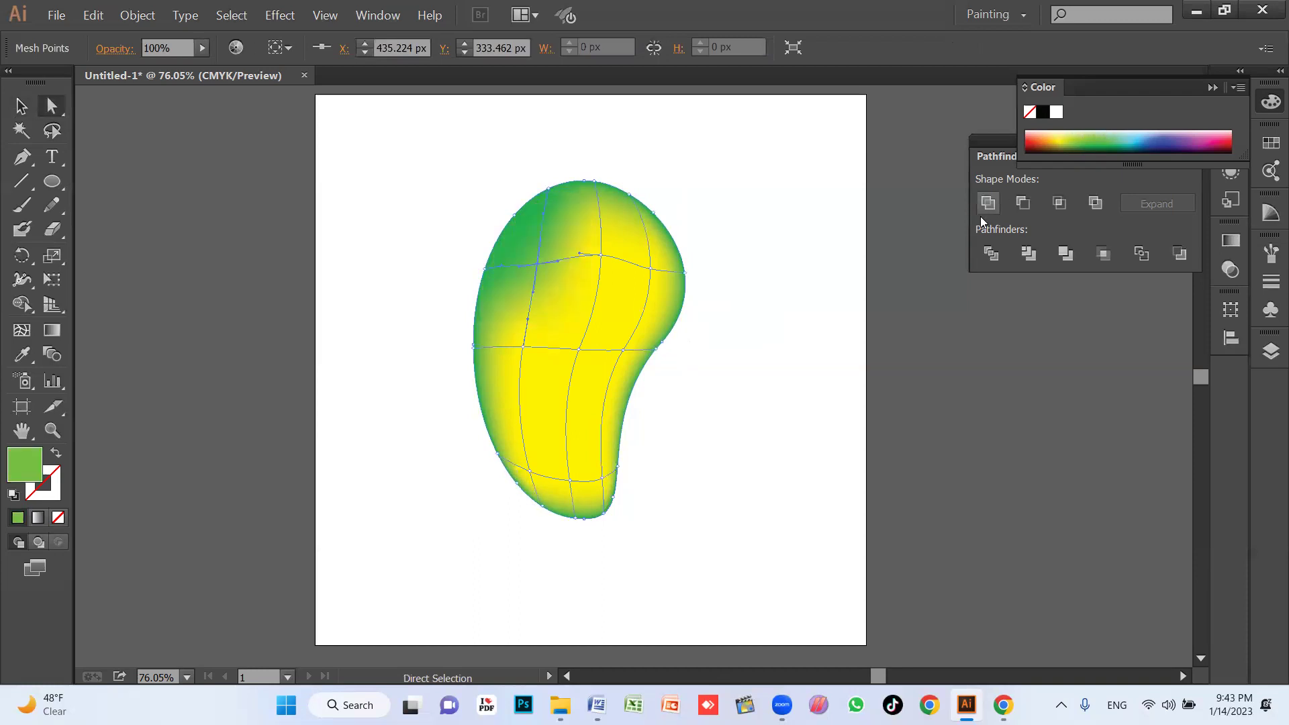
key(ctrl+z)
key(ctrl+z)
key(ctrl+z)
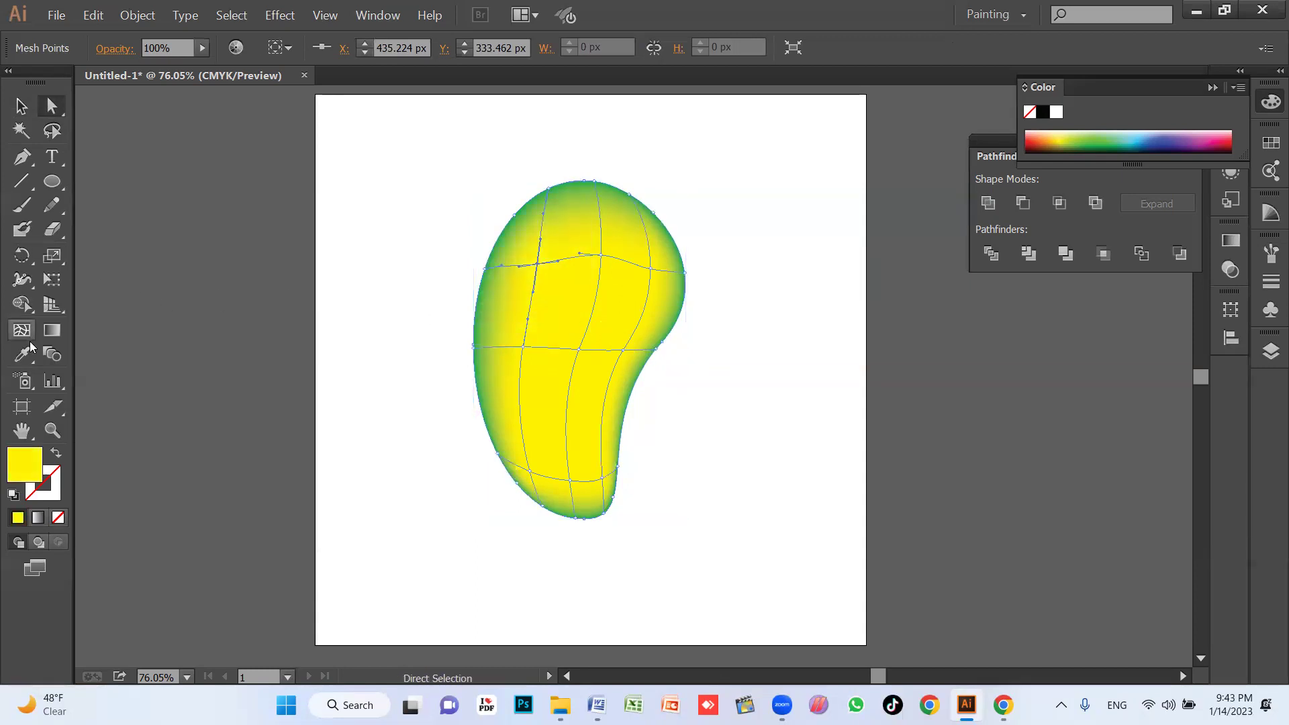
Add a mesh point in the mango's upper middle and colour it near-white cream
click(19, 334)
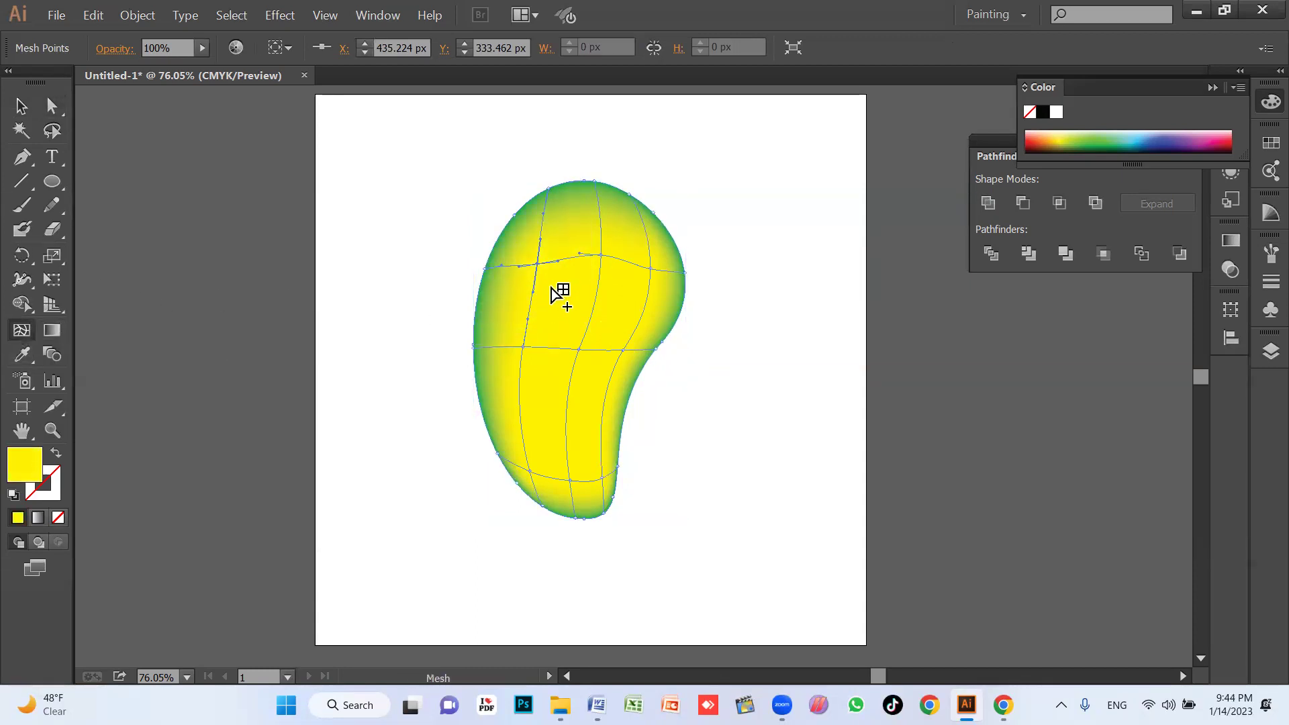
click(554, 281)
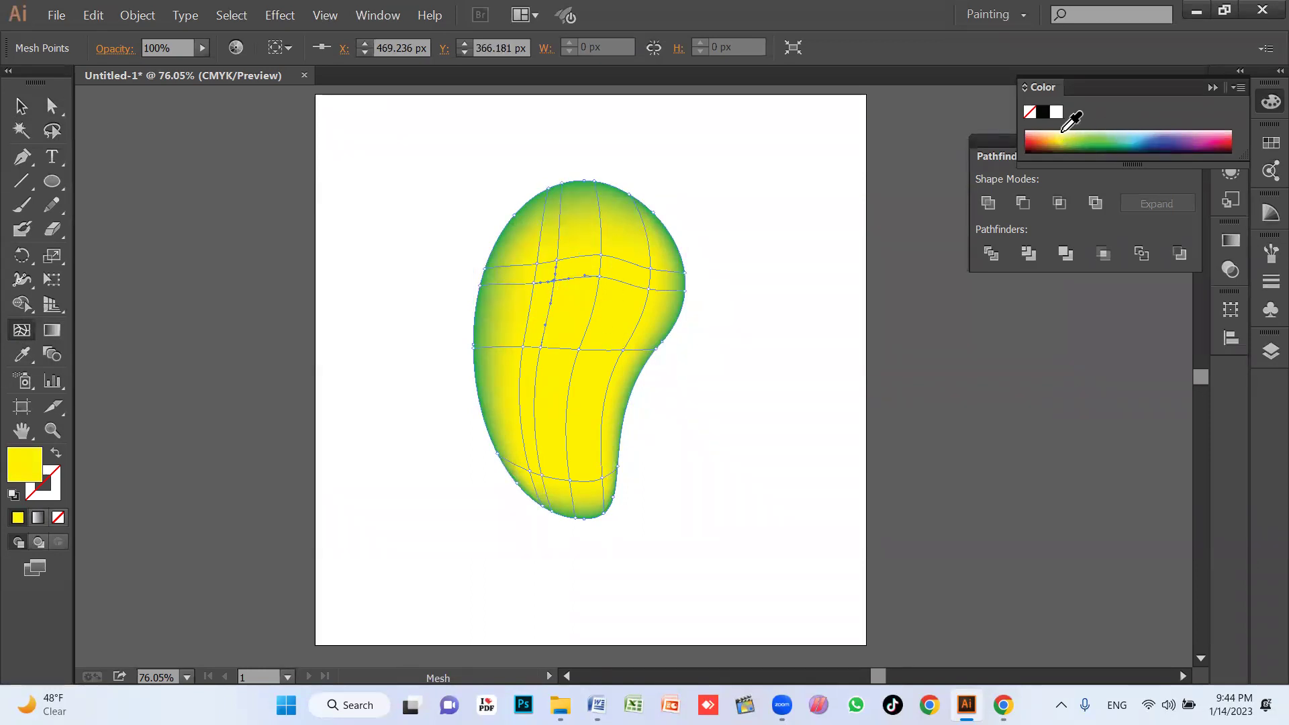
click(1063, 132)
click(1071, 131)
click(1073, 131)
click(1068, 127)
Deselect, then reselect the whole mango mesh object
key(v)
click(811, 437)
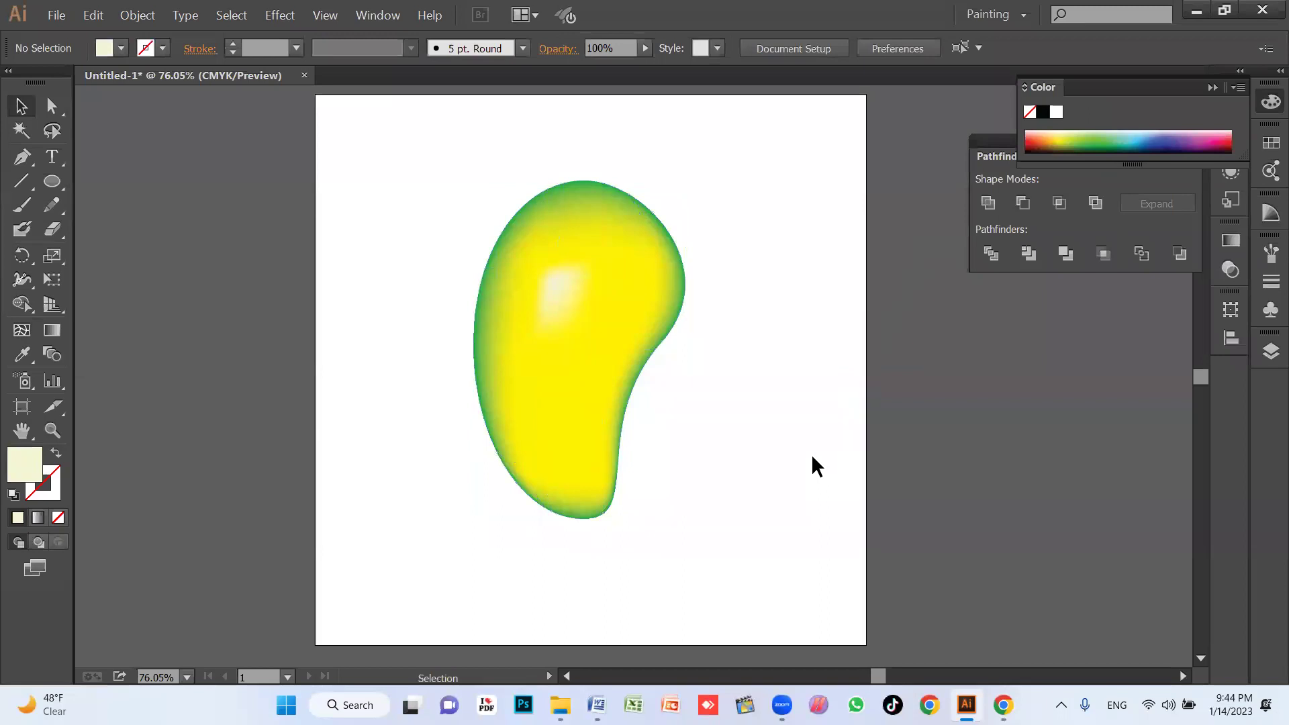
click(596, 421)
click(566, 251)
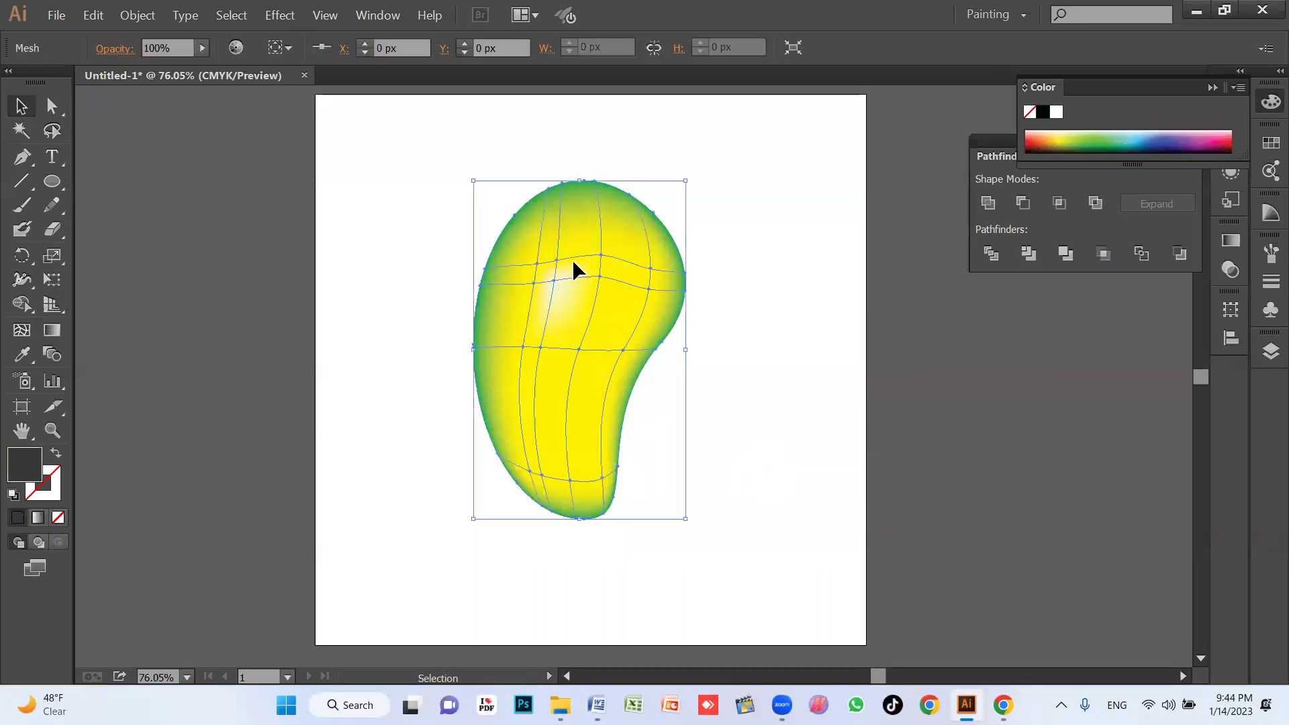
Drag several of the mango's mesh points to reshape its grid lines
click(52, 107)
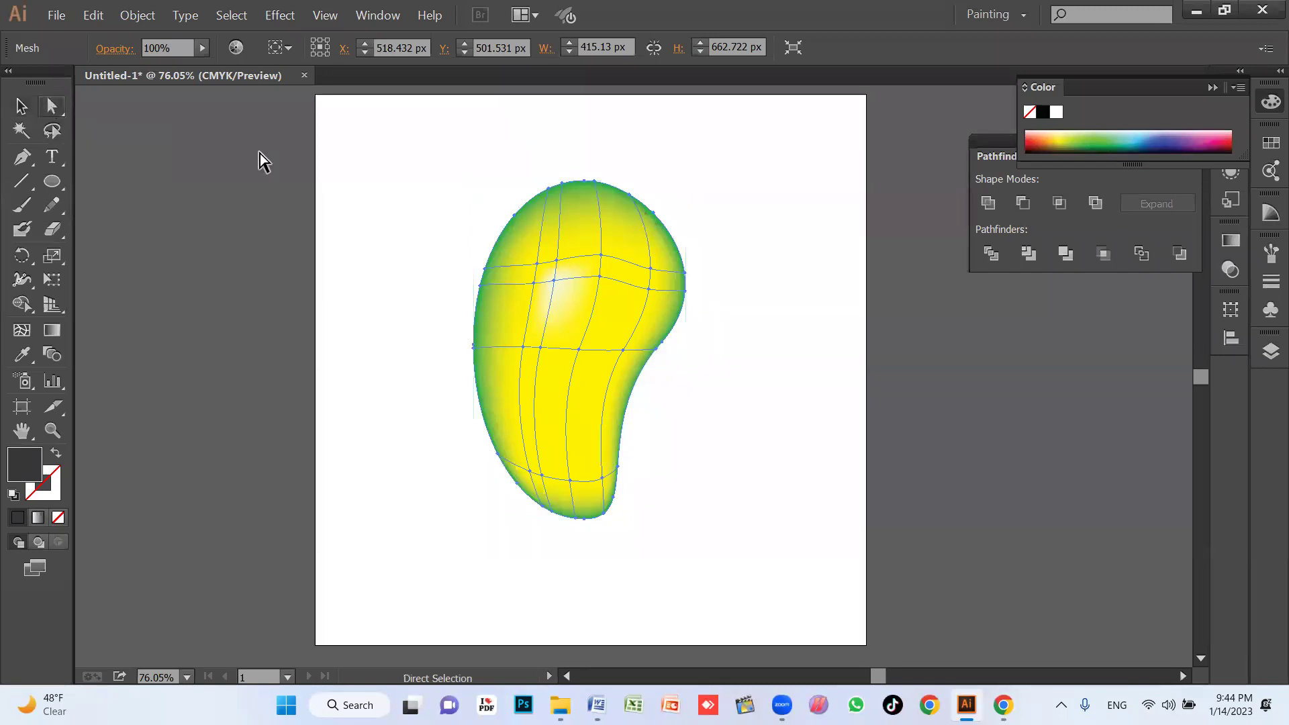
click(651, 269)
drag(651, 269, 598, 233)
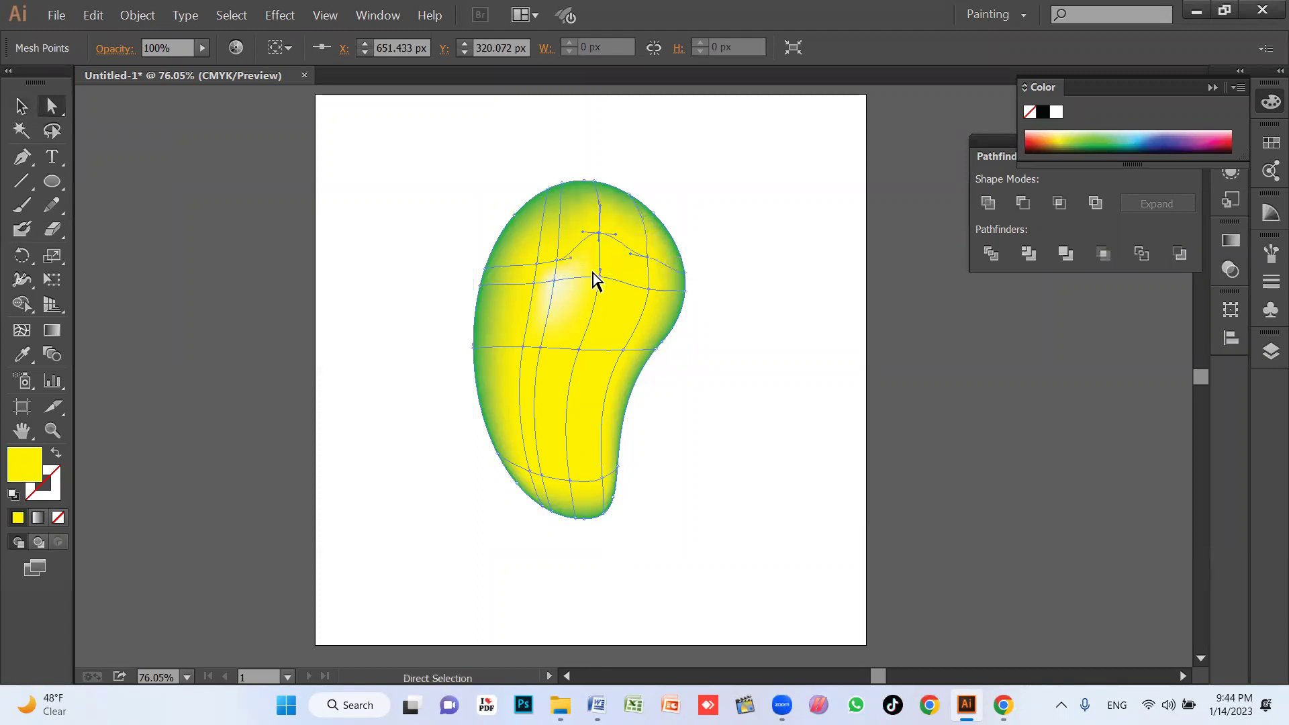
click(556, 262)
drag(556, 254, 534, 239)
drag(532, 283, 527, 283)
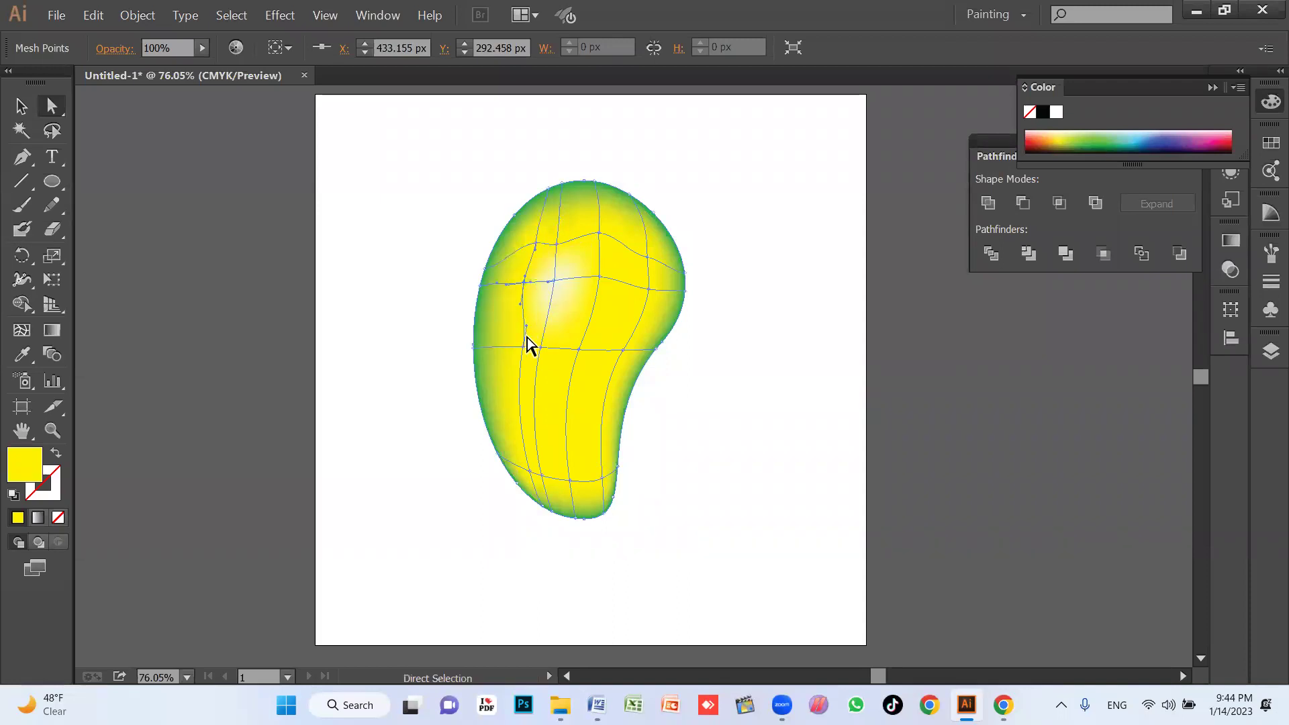
drag(521, 346, 512, 350)
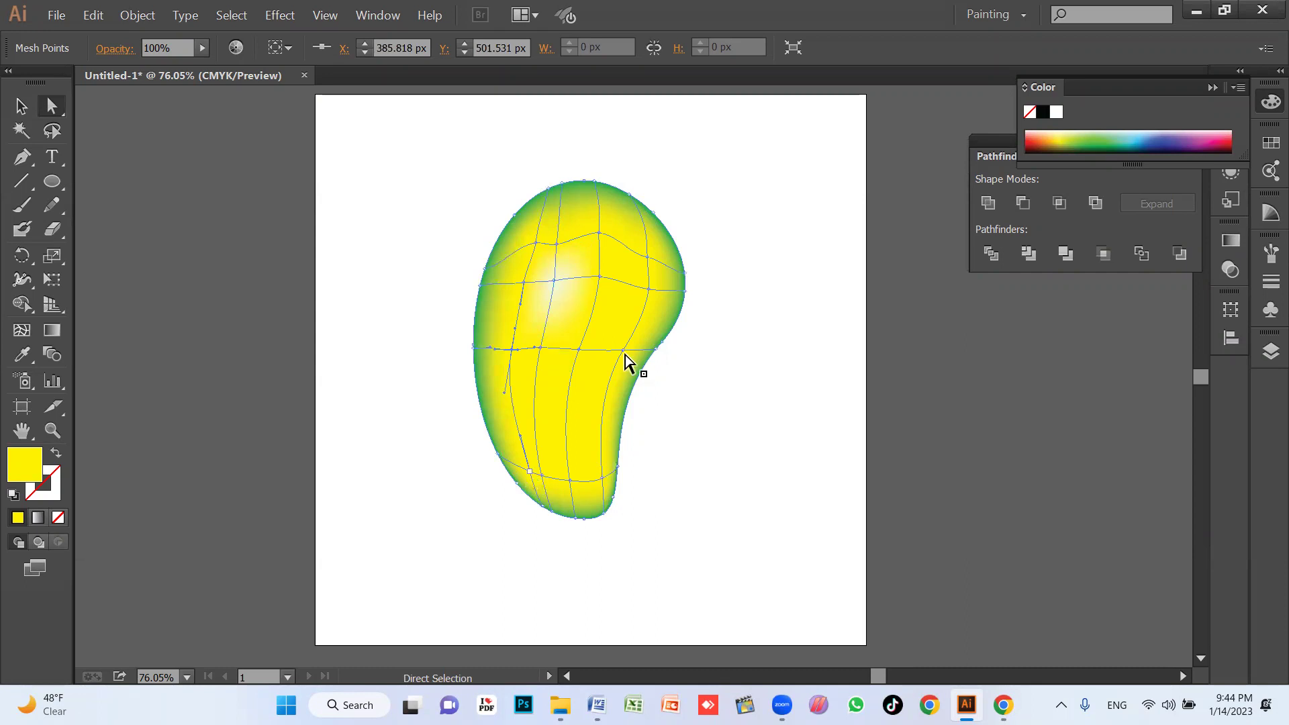
mouse_move(648, 290)
mouse_down()
mouse_move(655, 298)
mouse_move(657, 259)
mouse_up()
Select the entire mango shape and delete it, leaving the artboard blank
click(712, 409)
key(v)
click(571, 369)
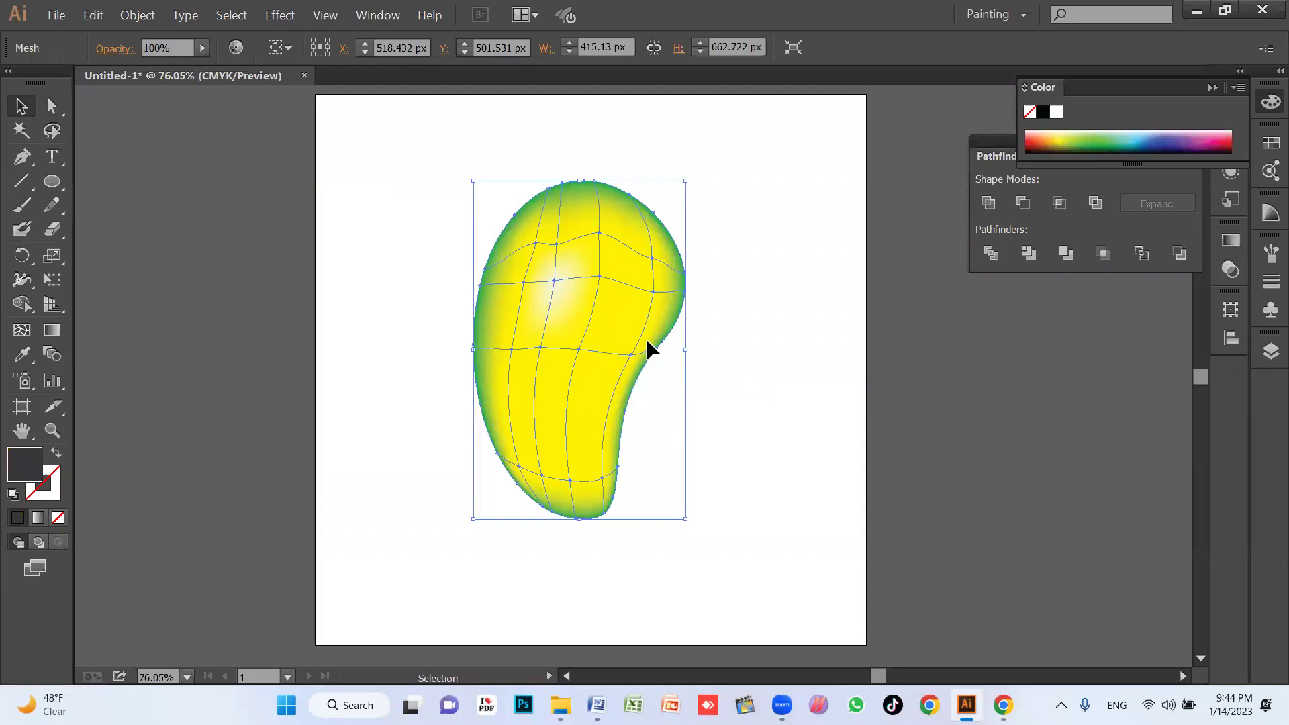
key(Delete)
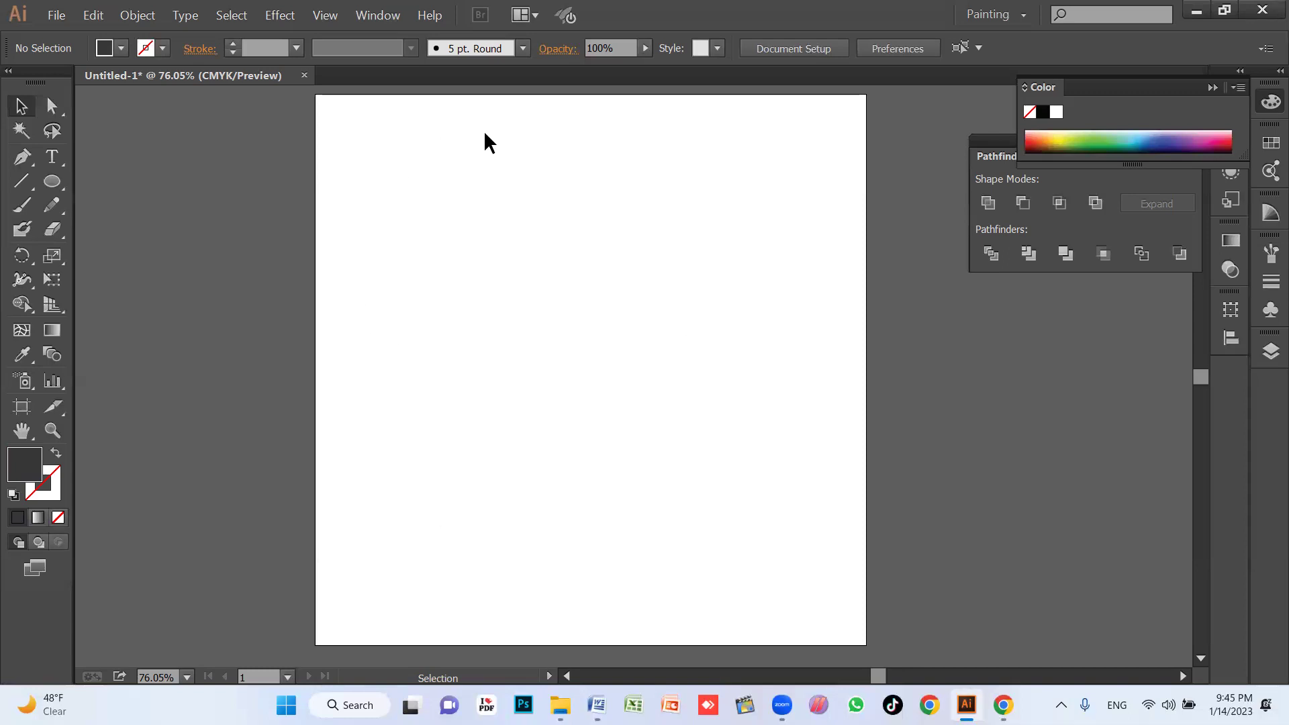
Collapse the Color panel and close the Pathfinder panel
drag(517, 251, 535, 251)
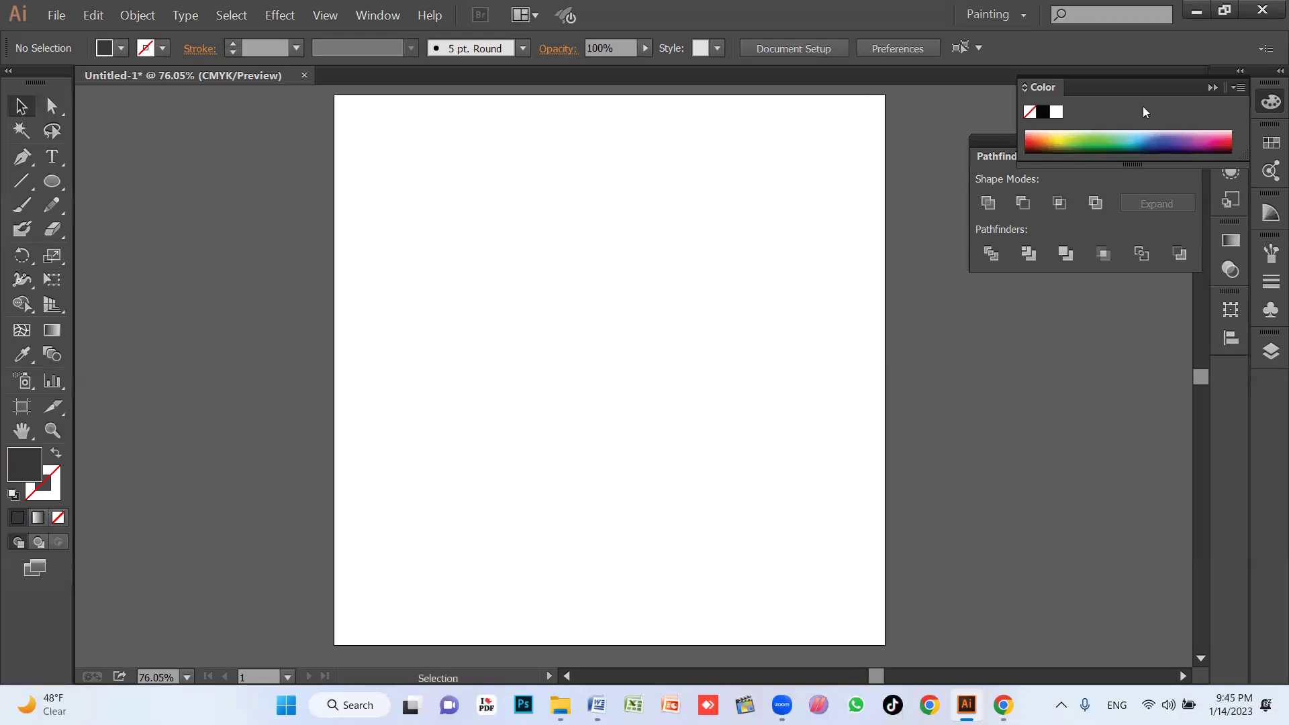
click(1212, 87)
click(1193, 142)
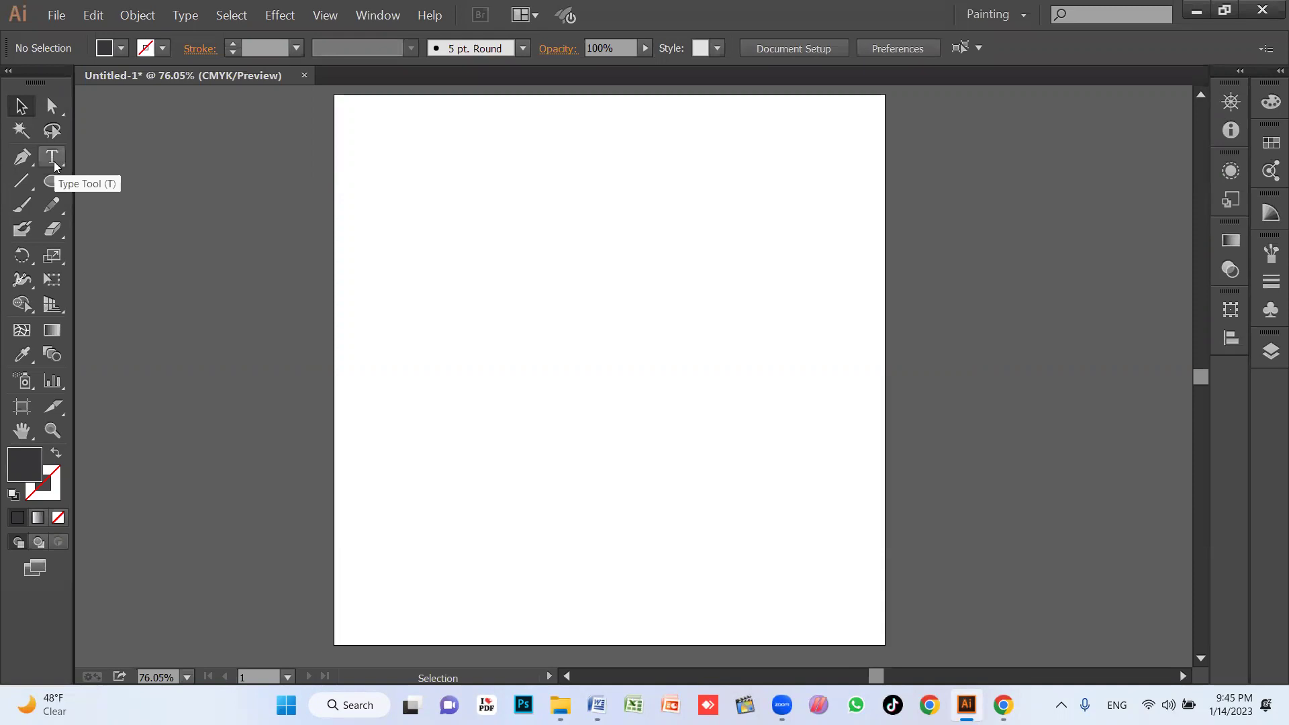
Add the placeholder text 'lkhgkjgfgjkgjkgk' near the artboard's upper left and select it
click(53, 161)
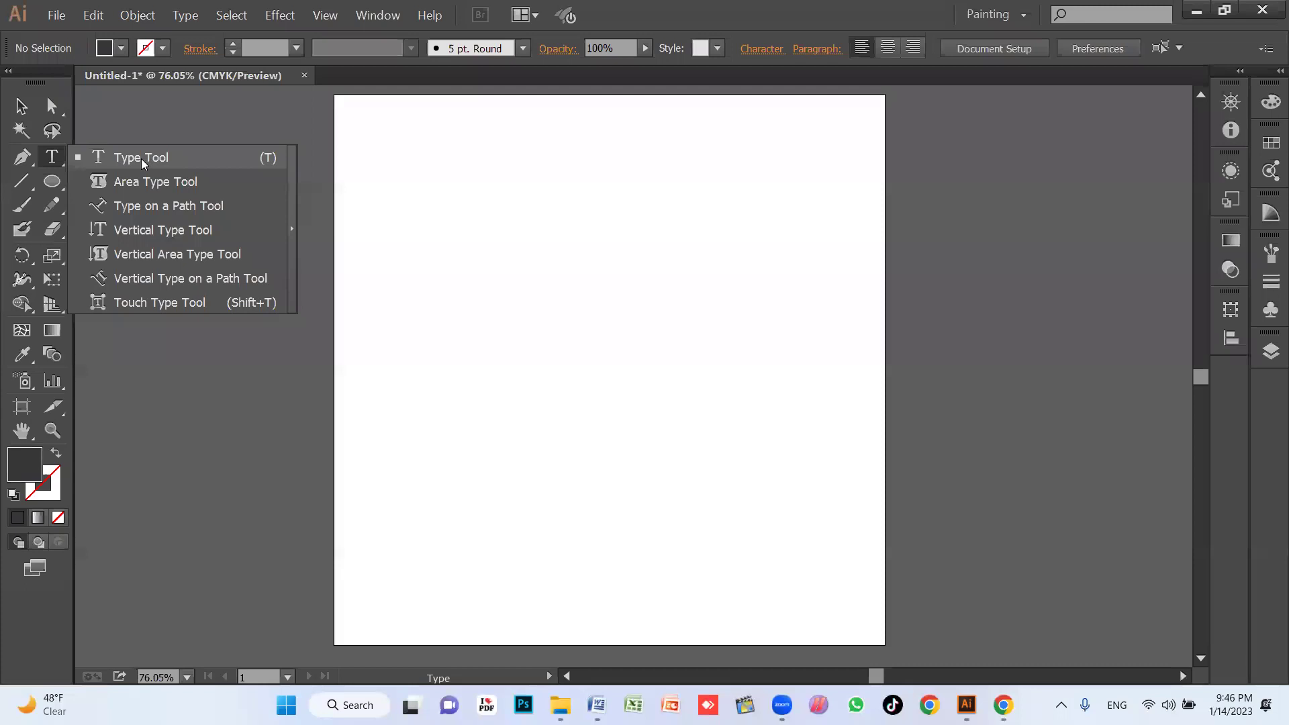
click(161, 158)
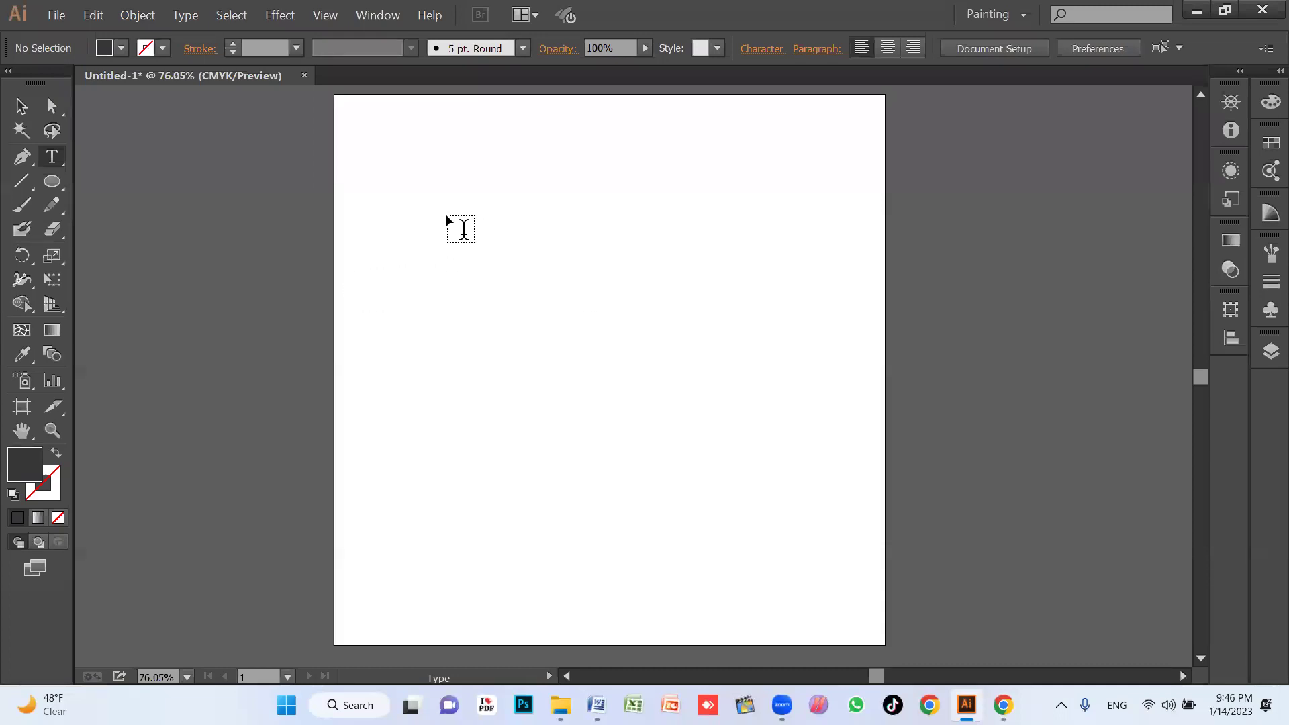
click(463, 230)
text(lkhgkjgfgjkgjkgk)
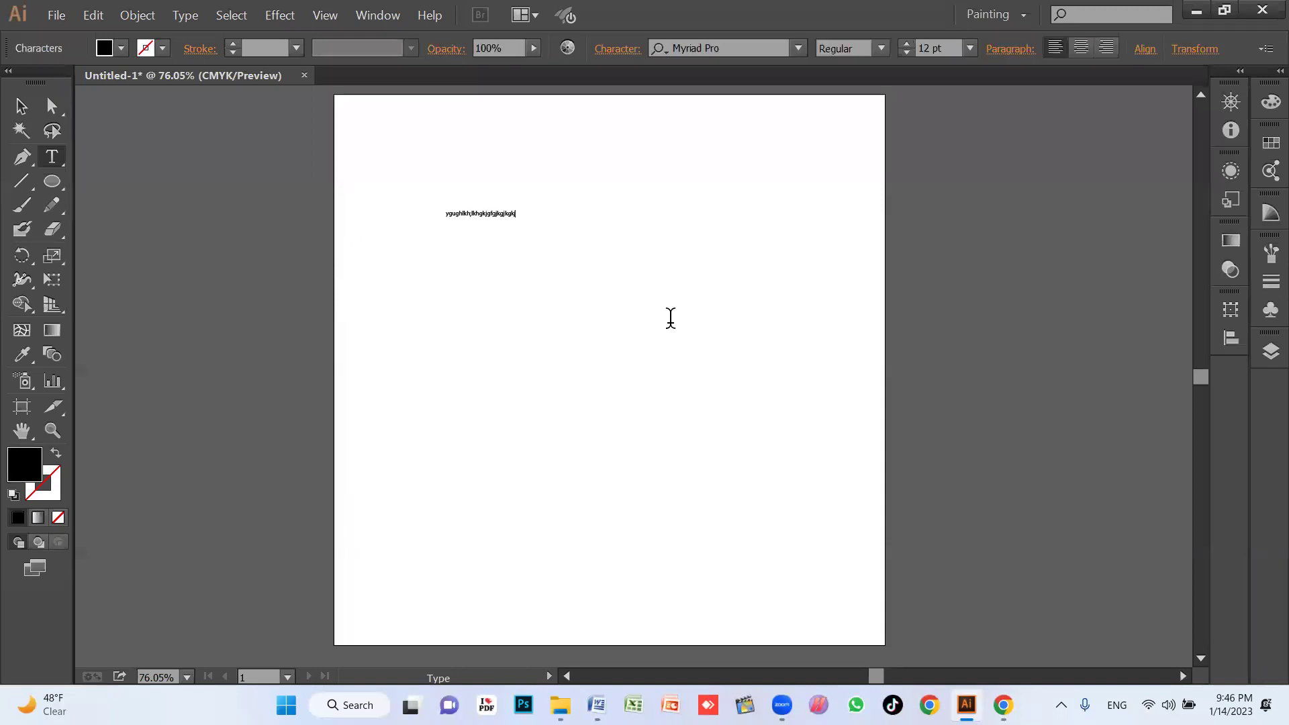
drag(515, 213, 400, 208)
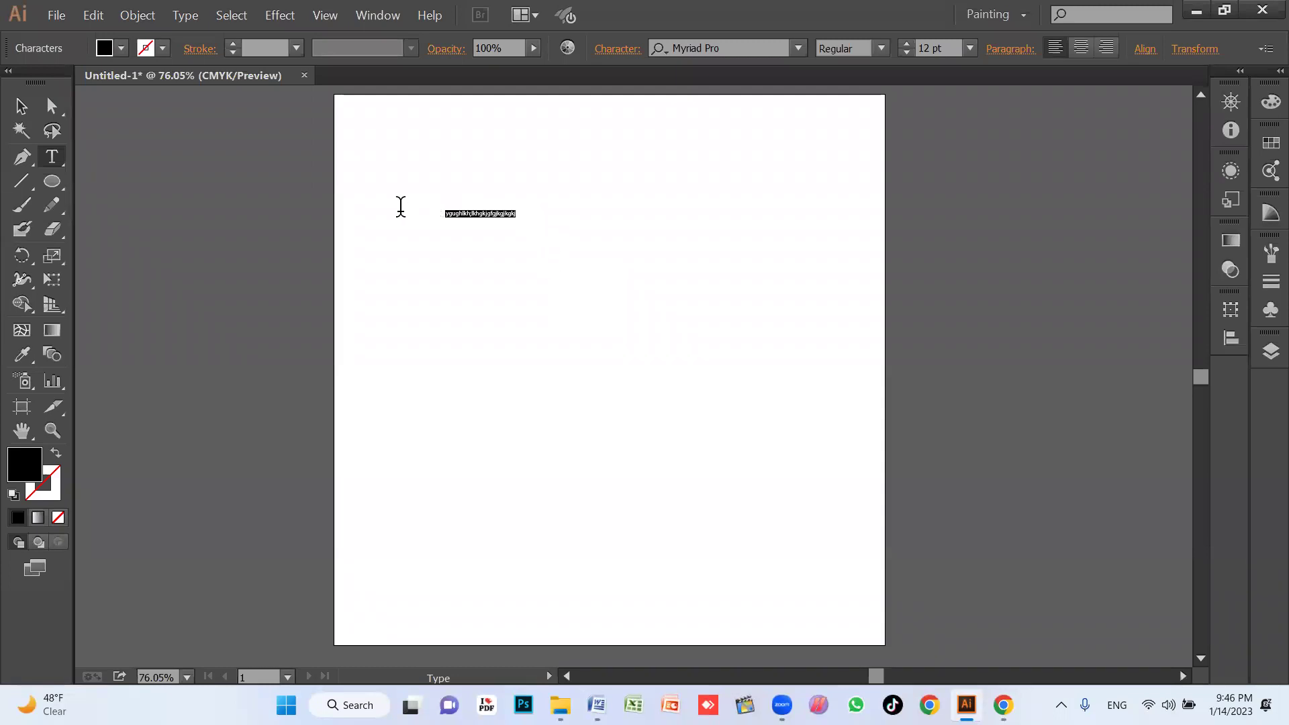
click(970, 48)
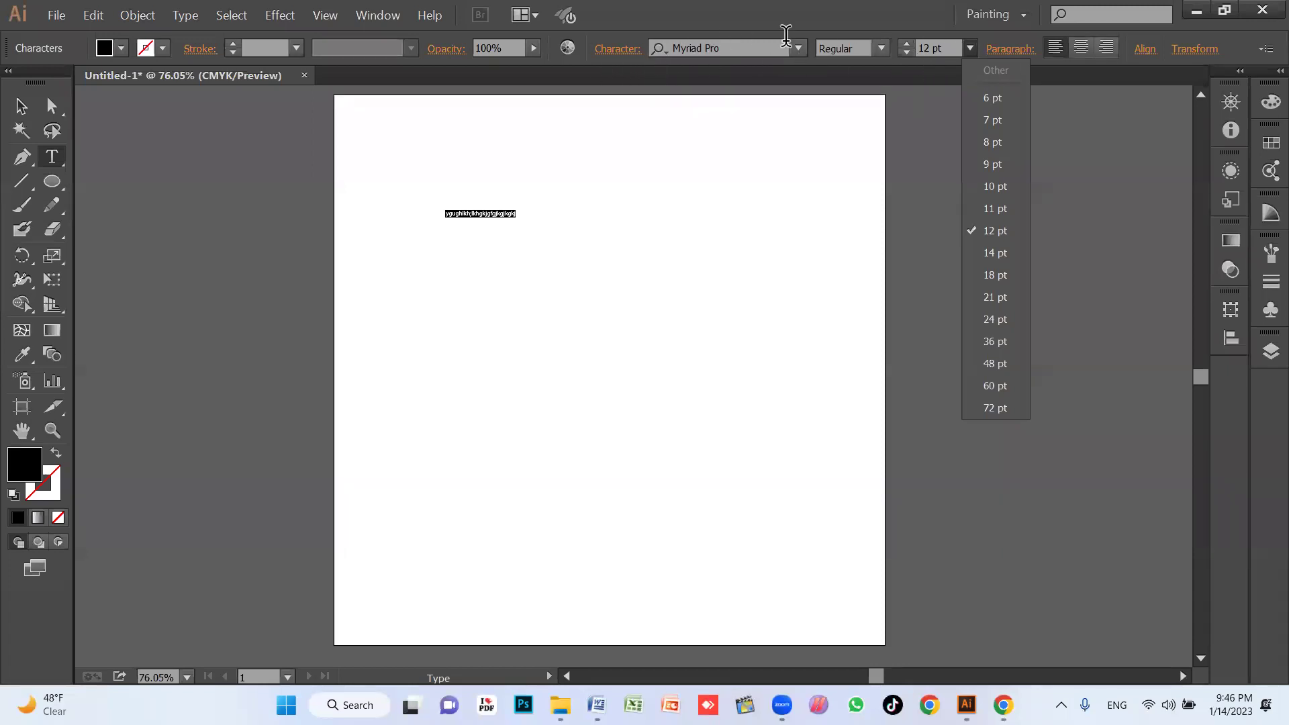
Set the text size to 48 pt, then 72 pt, from the size list
click(995, 363)
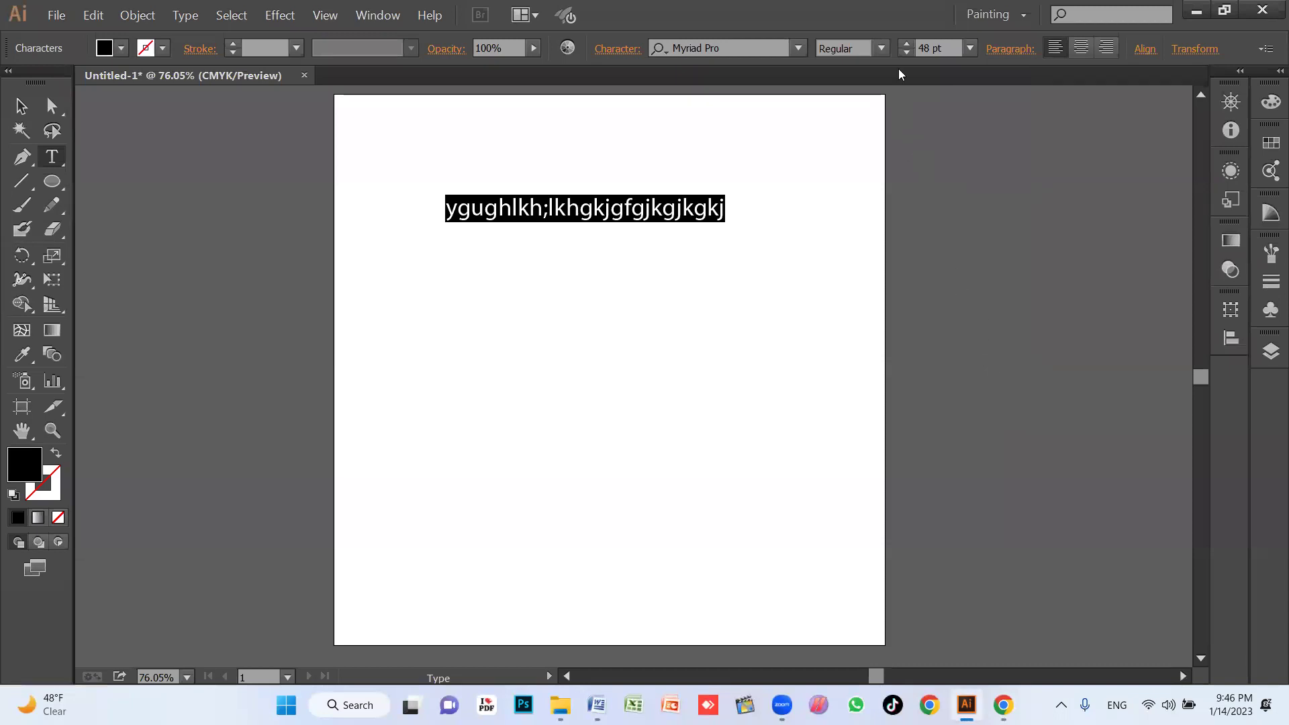
scroll(924, 50, up, 2)
scroll(923, 50, up, 3)
scroll(924, 51, up, 1)
click(970, 48)
click(988, 406)
Try 200 pt, 500 pt and then 36 pt in the font size field
triple_click(936, 49)
text(200)
key(Return)
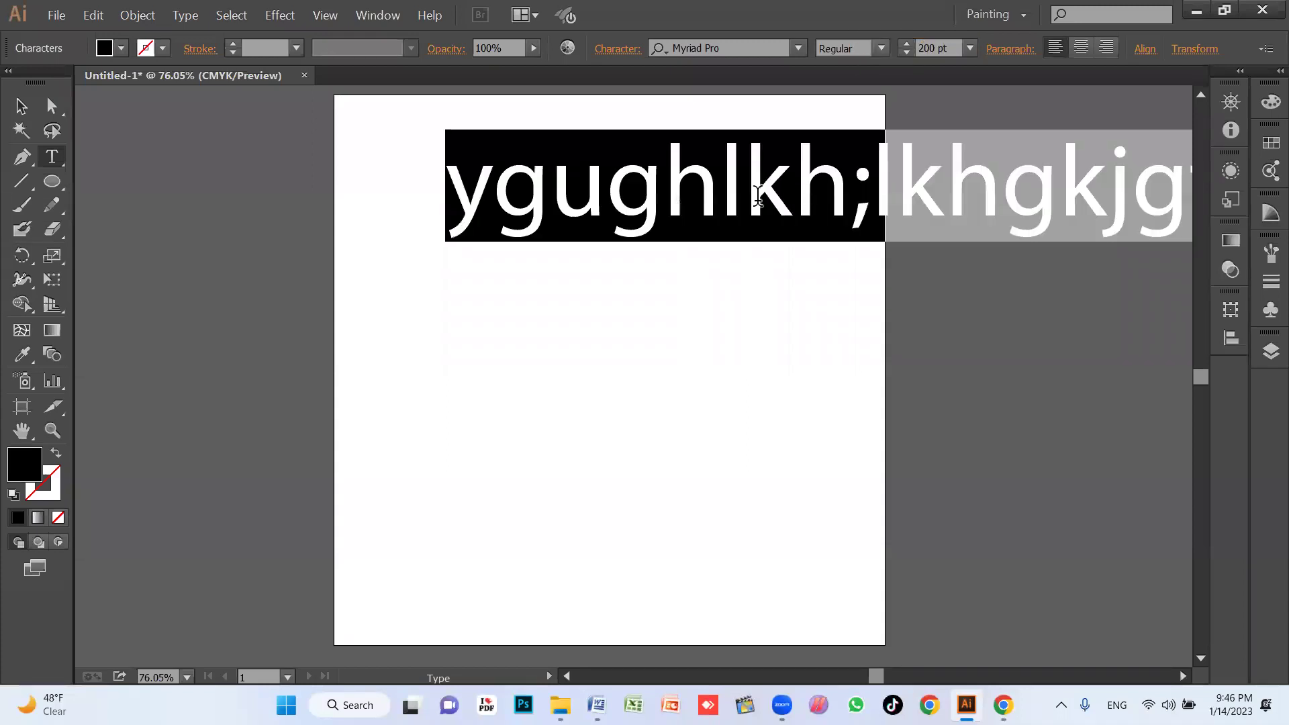
triple_click(947, 42)
text(500)
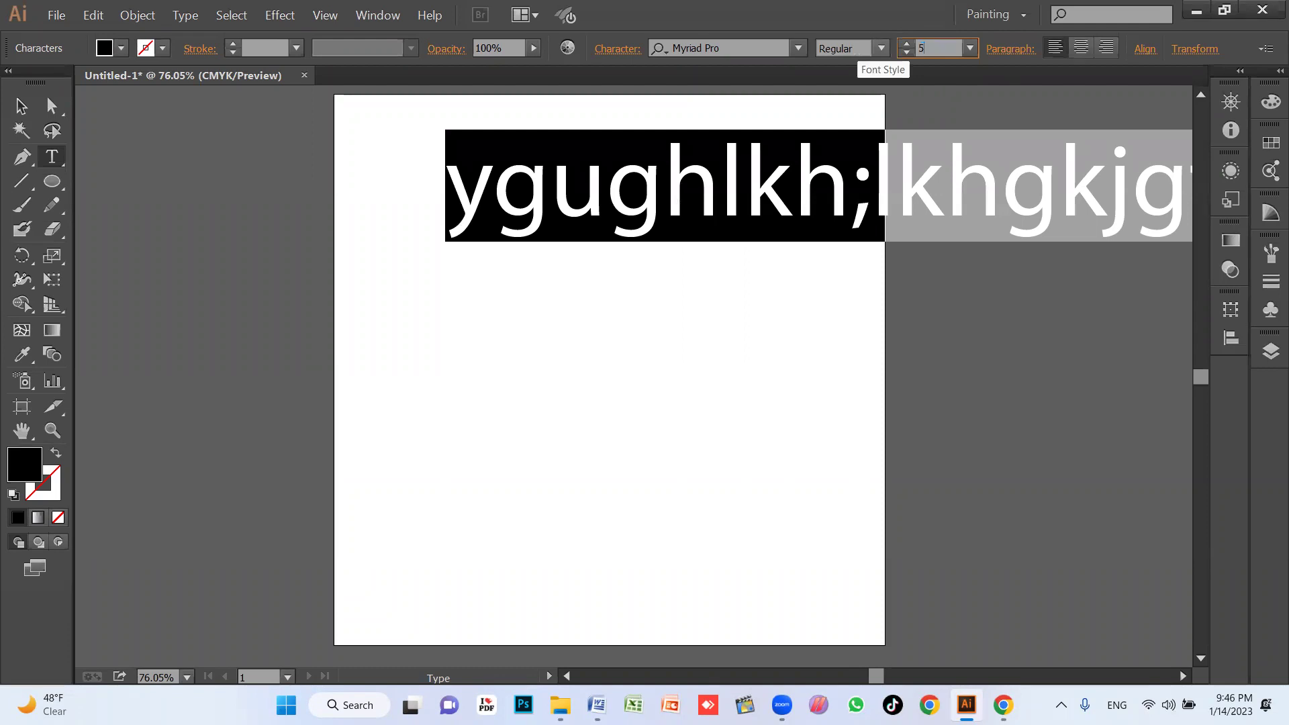
key(Return)
click(947, 47)
text(36)
key(Return)
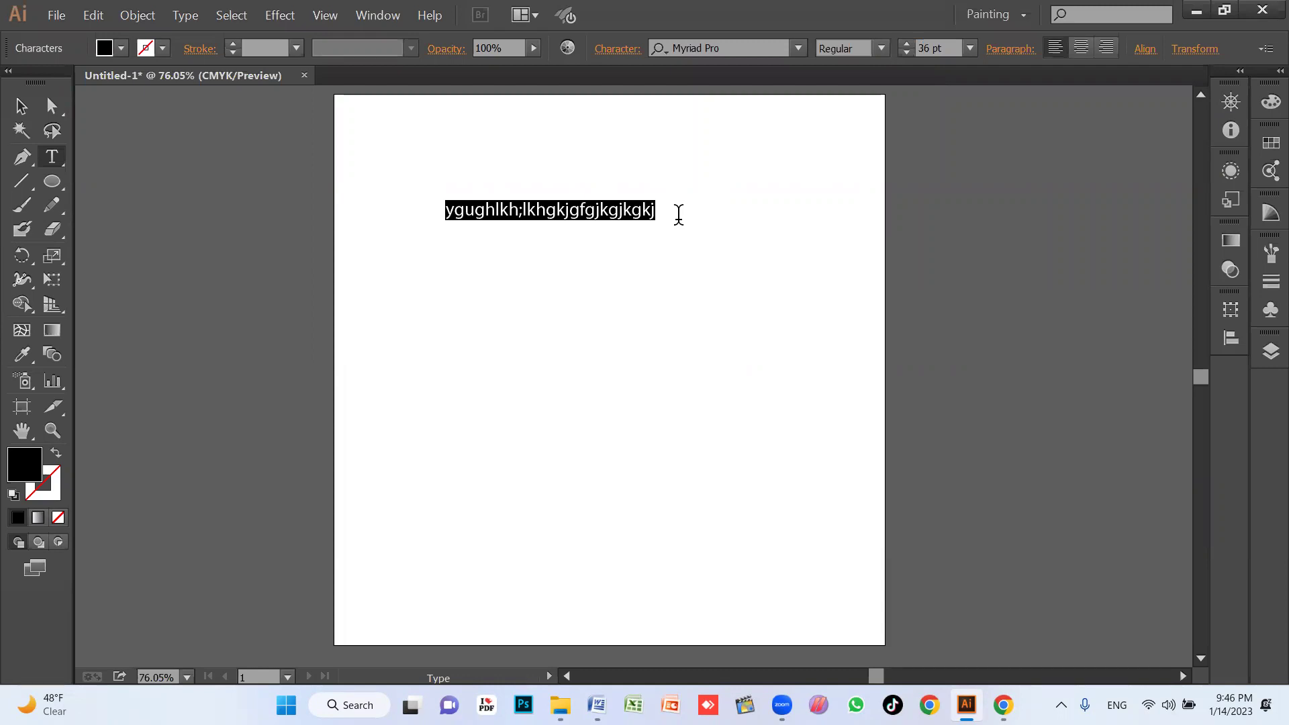
Scale the text up to 98 pt, then switch to the blank Word document
key(ctrl)
key(ctrl)
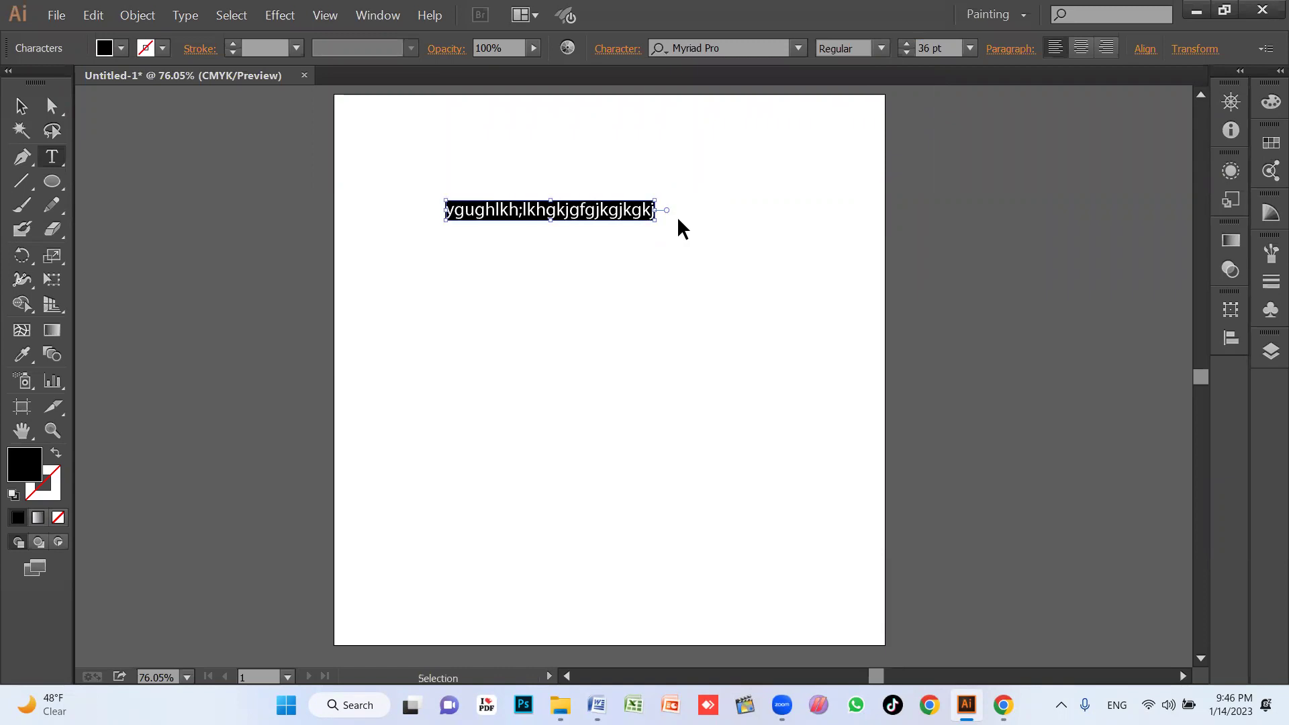
key(shift)
drag(655, 220, 678, 220)
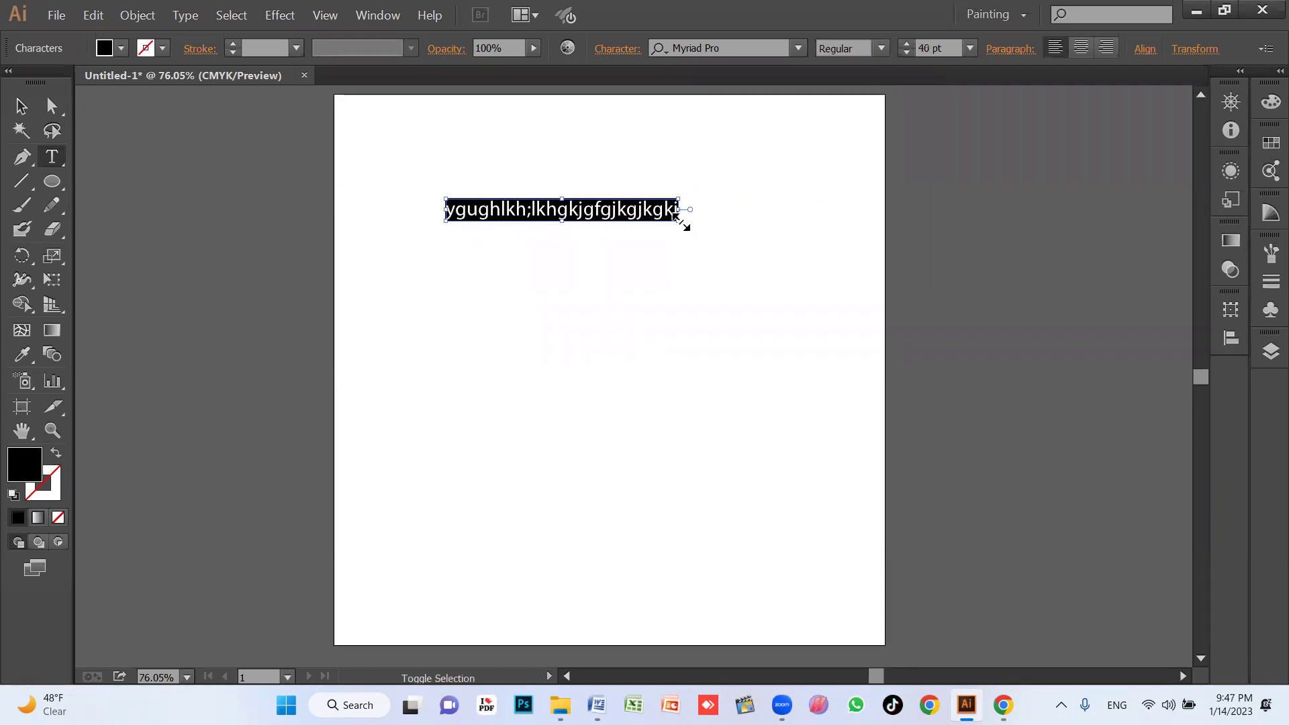
key(ctrl+shift+period)
key(ctrl+shift+period)
key(ctrl+shift+period)
key(ctrl+shift+period)
key(ctrl+shift+period)
key(ctrl+shift+period)
key(ctrl+shift+period)
key(ctrl+shift+period)
key(ctrl+shift+period)
key(ctrl+shift+period)
key(ctrl+shift+period)
key(ctrl+shift+period)
key(ctrl+shift+period)
key(ctrl+shift+period)
key(ctrl+shift+period)
key(ctrl+shift+period)
key(ctrl+shift+period)
key(ctrl+shift+period)
key(ctrl+shift+period)
key(ctrl+shift+period)
key(ctrl+shift+period)
key(ctrl+shift+period)
key(ctrl+shift+period)
key(ctrl+shift+period)
key(ctrl+shift+period)
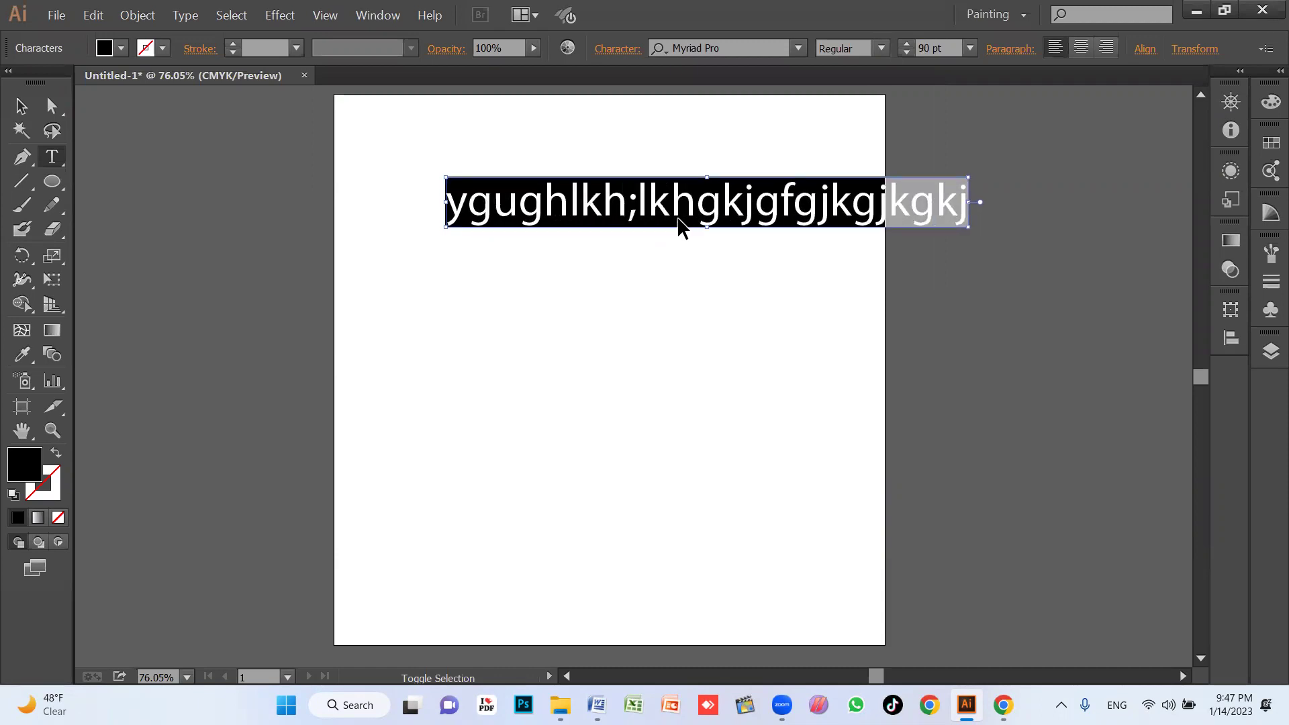
key(ctrl+shift+period)
key(ctrl+shift+period)
key(ctrl+shift+comma)
key(ctrl+shift+comma)
key(ctrl+shift+comma)
key(ctrl+shift+comma)
key(ctrl+shift+comma)
key(ctrl+shift+comma)
key(ctrl+shift+comma)
key(ctrl+shift+comma)
key(ctrl+shift+comma)
key(ctrl+shift+comma)
key(ctrl+shift+comma)
key(ctrl+shift+comma)
key(ctrl+shift+comma)
key(ctrl+shift+comma)
key(ctrl+shift+comma)
key(ctrl+shift+comma)
key(ctrl+shift+comma)
key(ctrl+shift+comma)
key(ctrl+shift+comma)
key(ctrl+shift+comma)
key(ctrl+shift+comma)
key(ctrl+shift+comma)
key(ctrl+shift+comma)
key(ctrl+shift+comma)
key(ctrl+shift+comma)
key(ctrl+shift+comma)
key(ctrl+shift+comma)
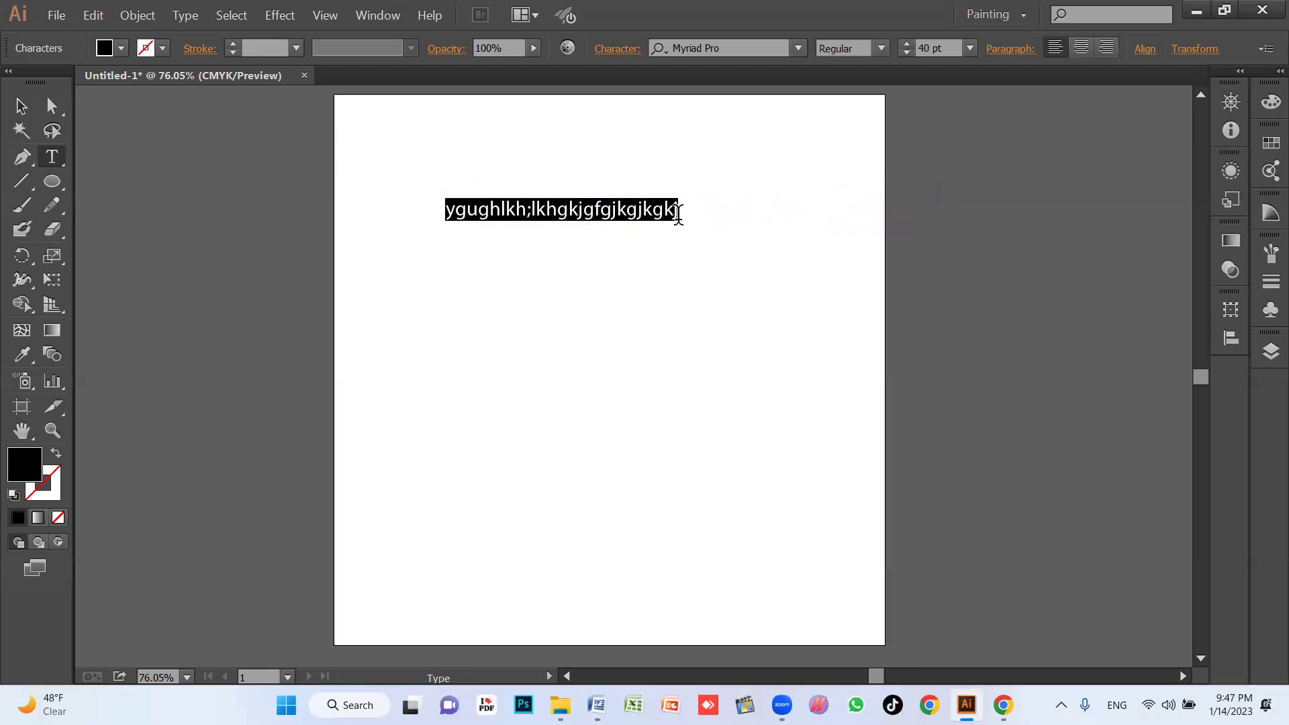
key(ctrl+shift+period)
key(ctrl+shift+period)
key(ctrl+shift+period)
key(ctrl+shift+period)
key(ctrl+shift+period)
key(ctrl+shift+period)
key(ctrl+shift+period)
key(ctrl+shift+period)
key(ctrl+shift+period)
key(ctrl+shift+period)
key(ctrl+shift+period)
key(ctrl+shift+period)
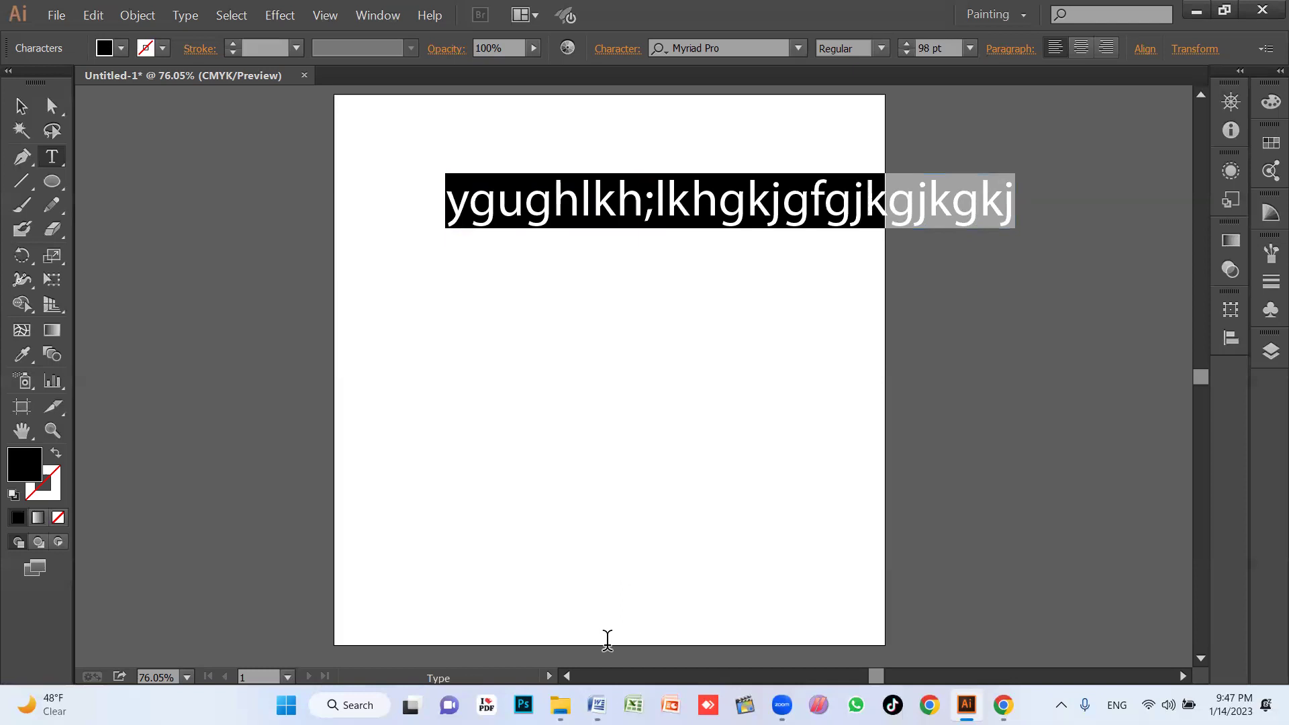
key(alt+Tab)
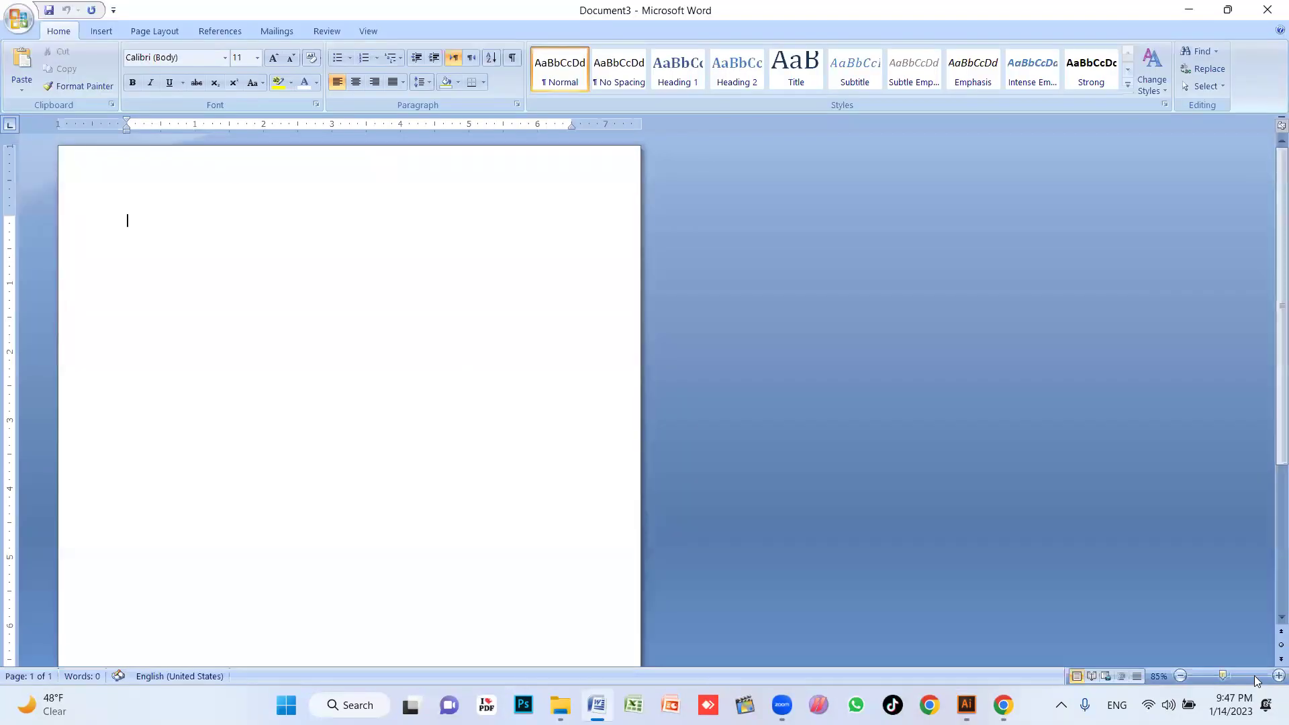
Type the placeholder line 'ljgflkjhgljkgl;hkb' in Word and enlarge it to 14 pt
scroll(403, 380, up, 10)
text(ljgflkjhgljkgl;hkb)
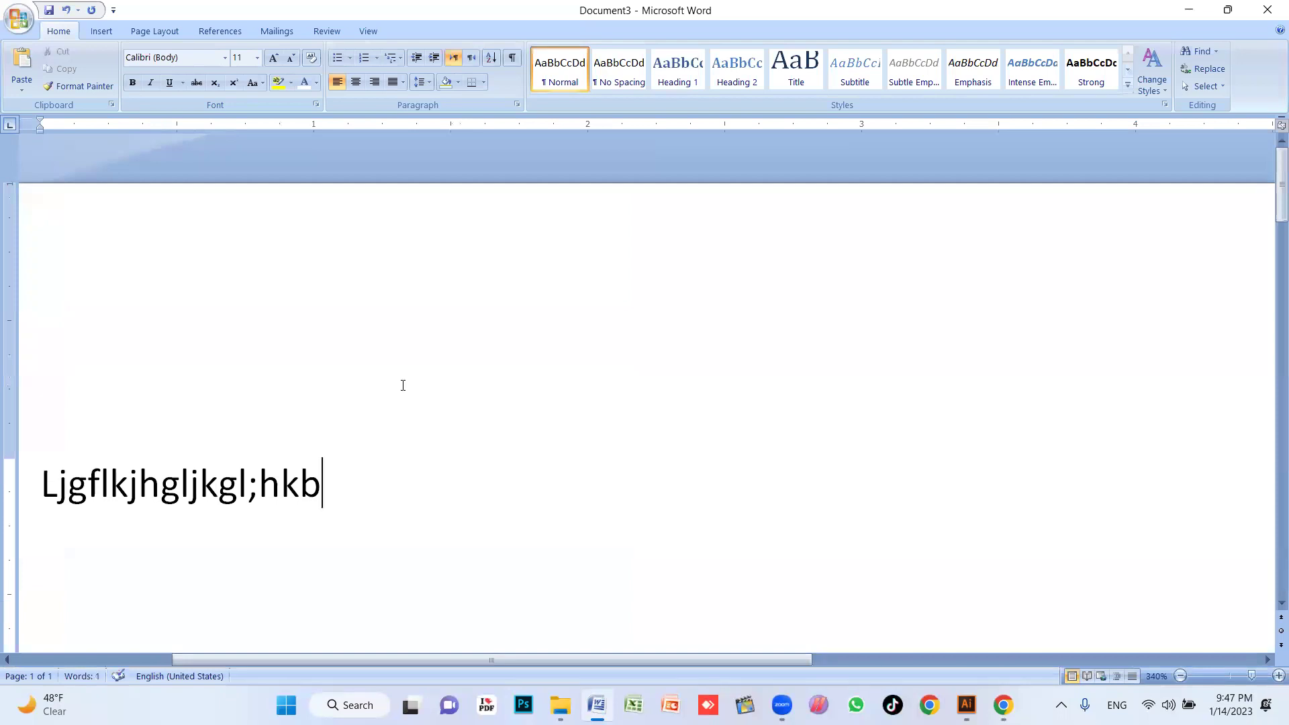
drag(351, 497, 60, 495)
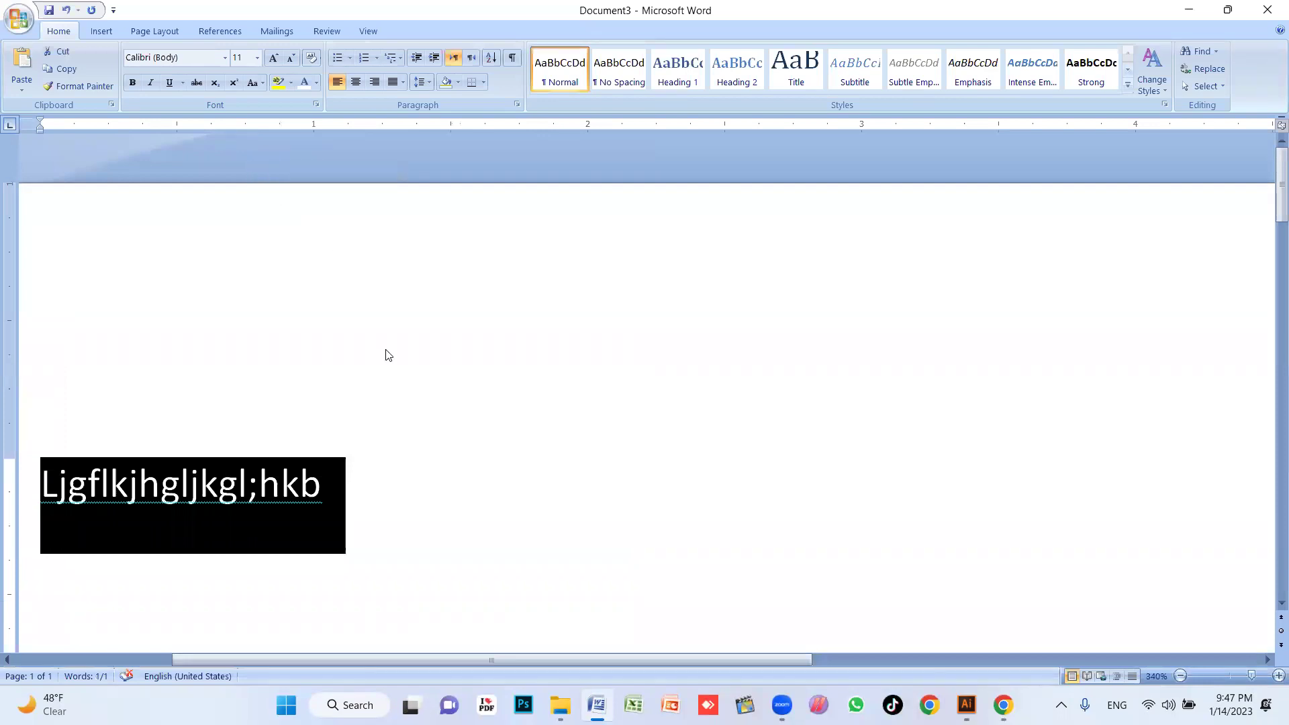
click(271, 58)
click(272, 58)
Close Document3 without saving and return to the Illustrator text
click(1267, 10)
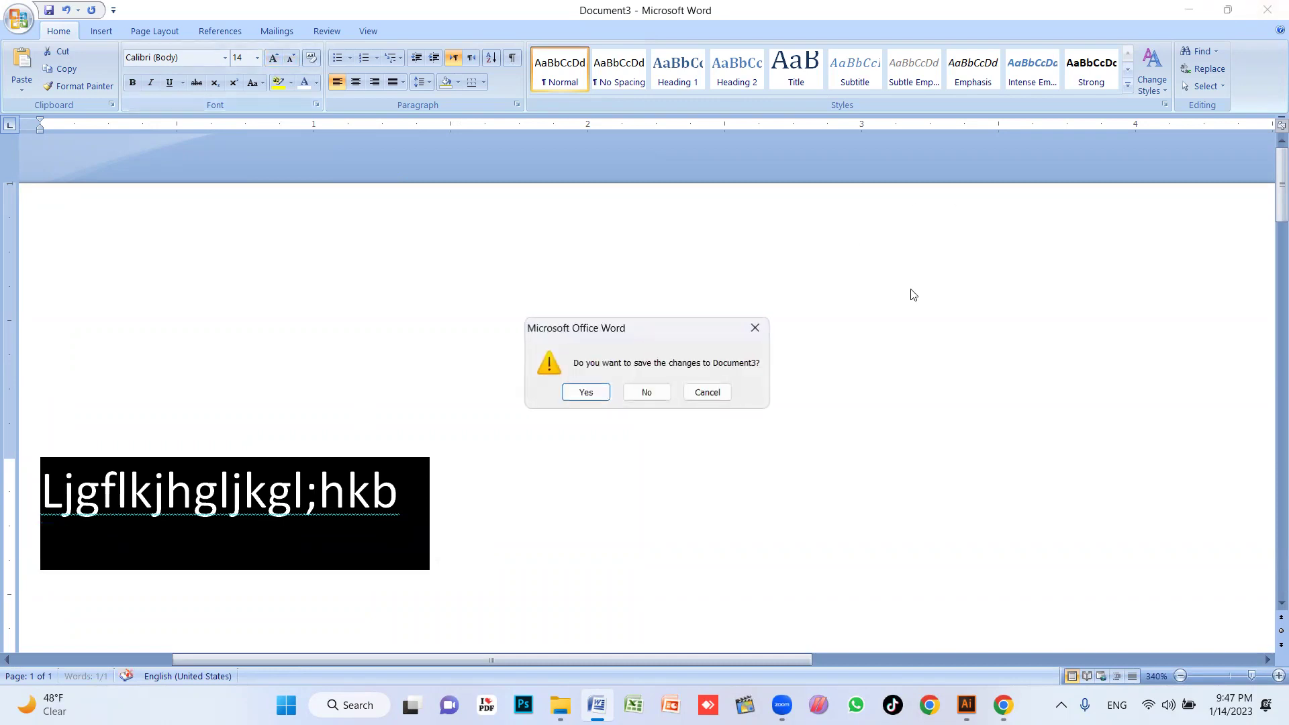
click(646, 391)
click(592, 215)
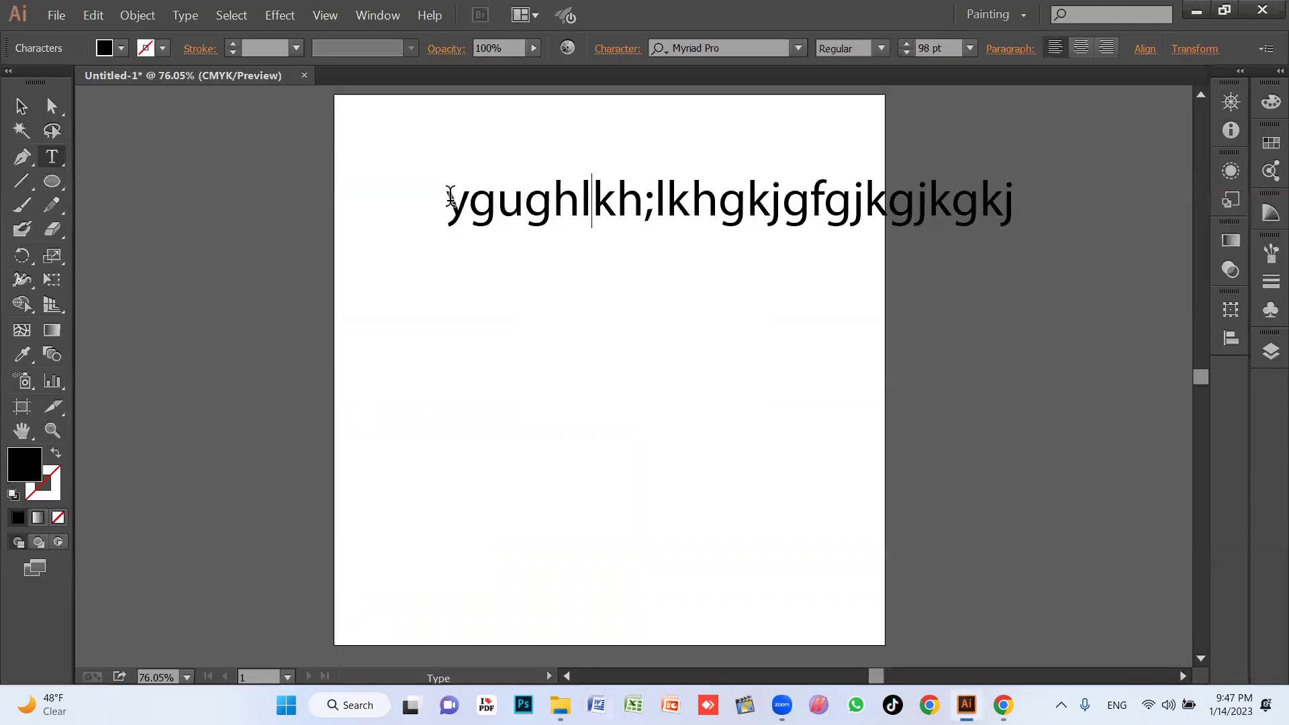
Leave text editing and select the 98 pt line as a whole text object
drag(446, 201, 552, 201)
key(ctrl+a)
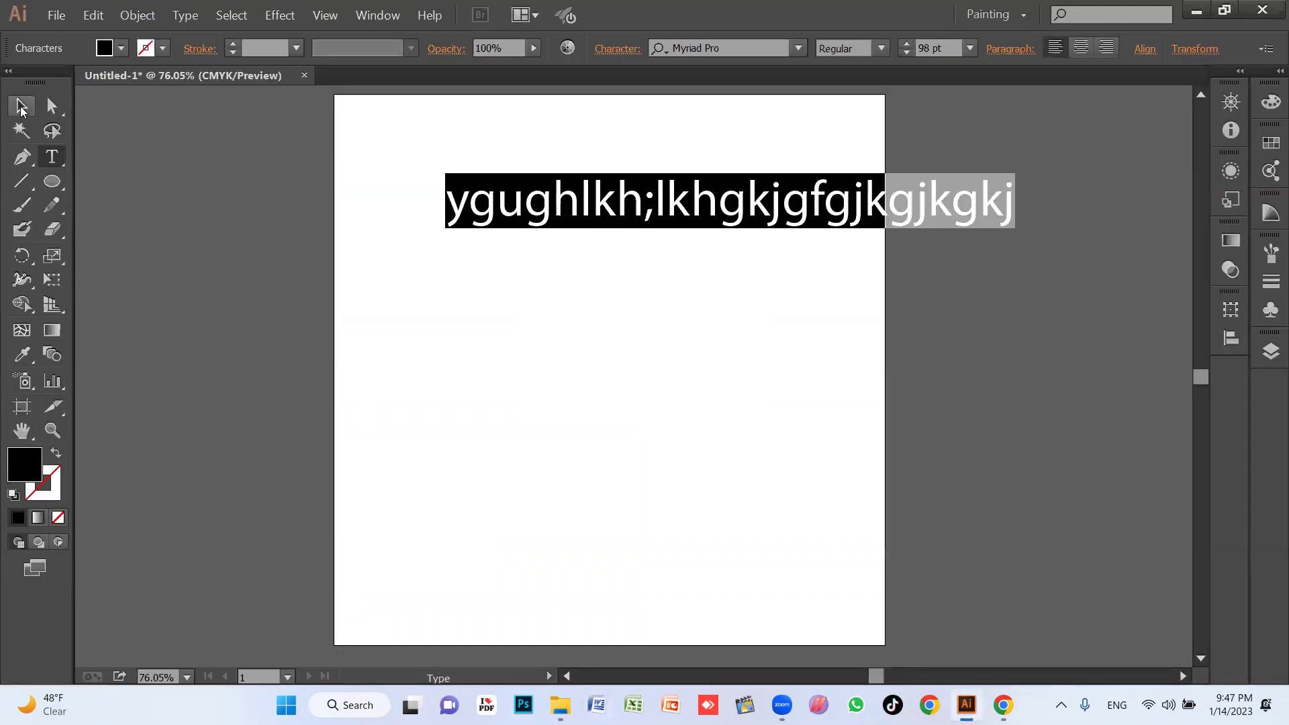
key(Escape)
click(665, 295)
click(649, 210)
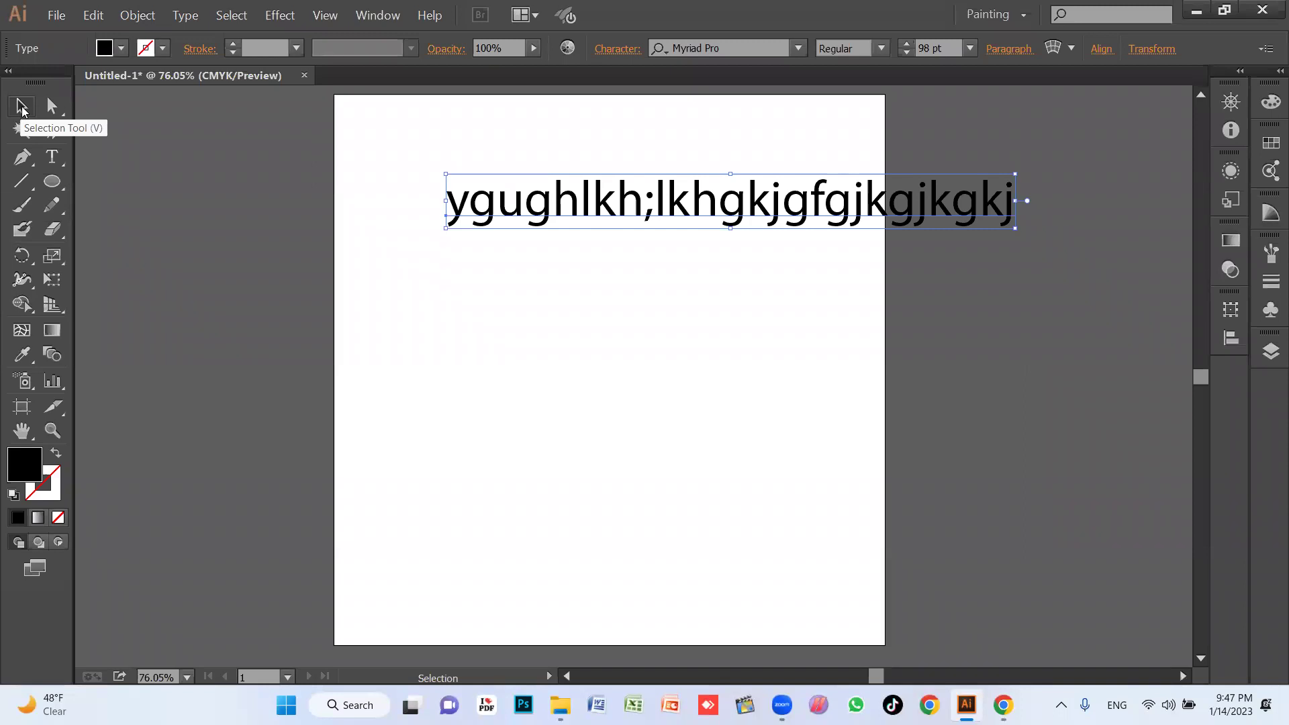
Cancel the Move dialog and drag the text line left and slightly lower
double_click(21, 108)
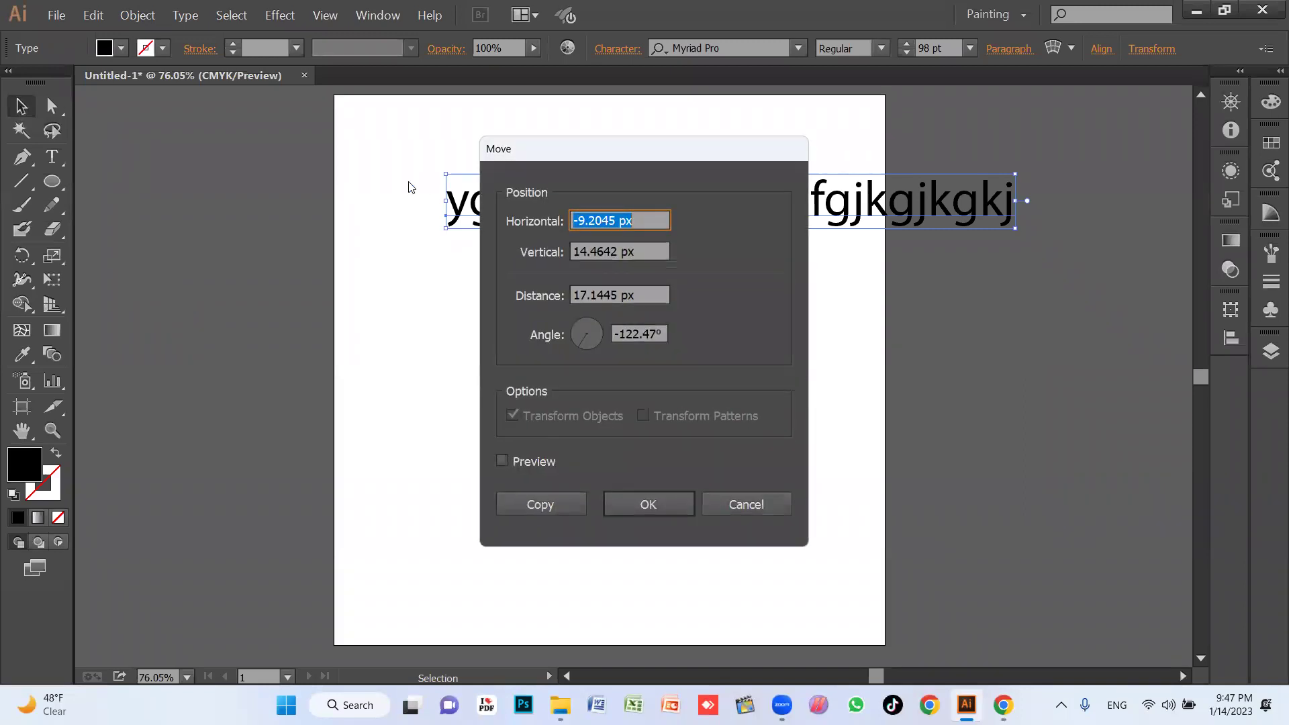
click(741, 500)
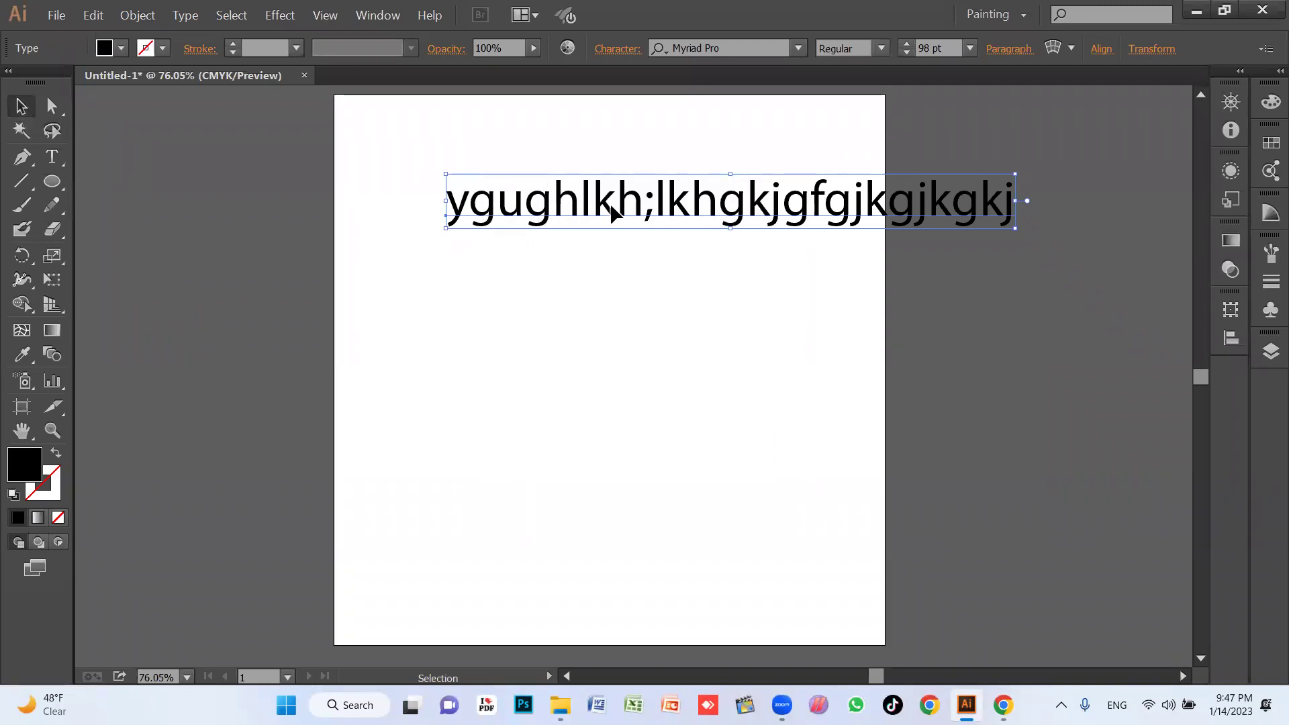
drag(469, 202, 391, 257)
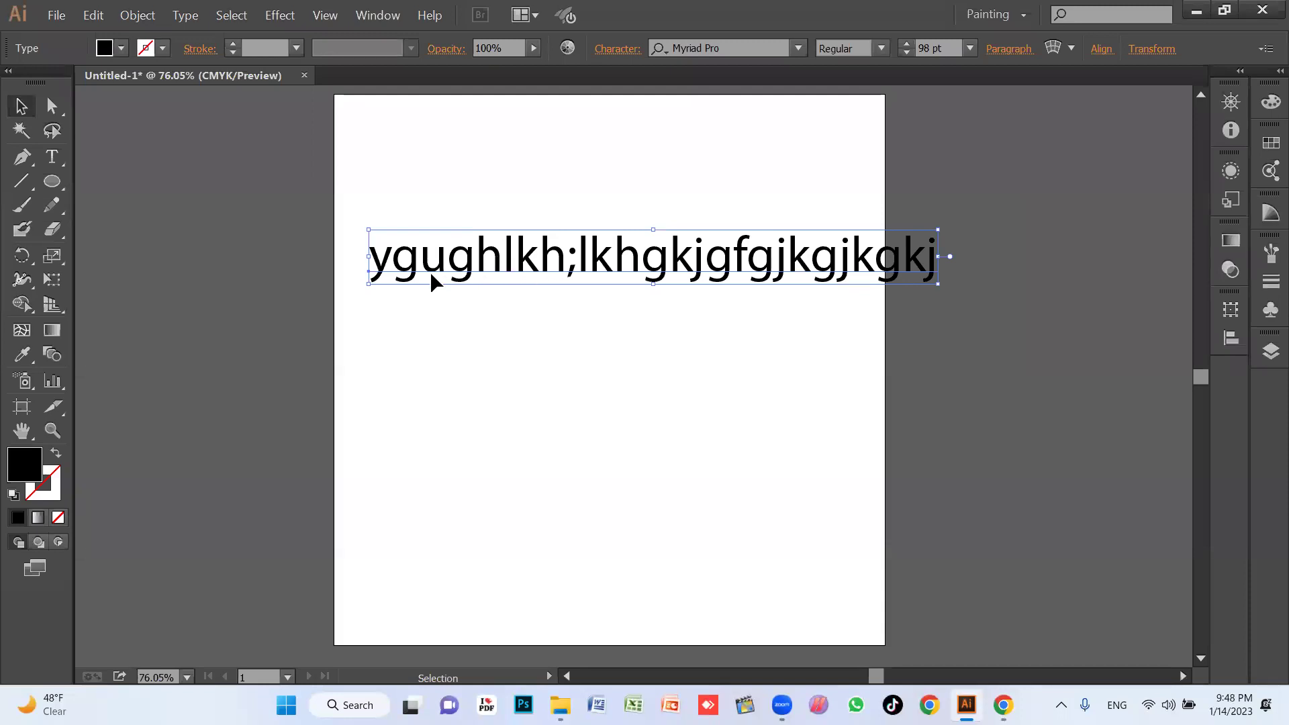
Replace the placeholder line with the text MOHSIN and leave text editing
triple_click(563, 259)
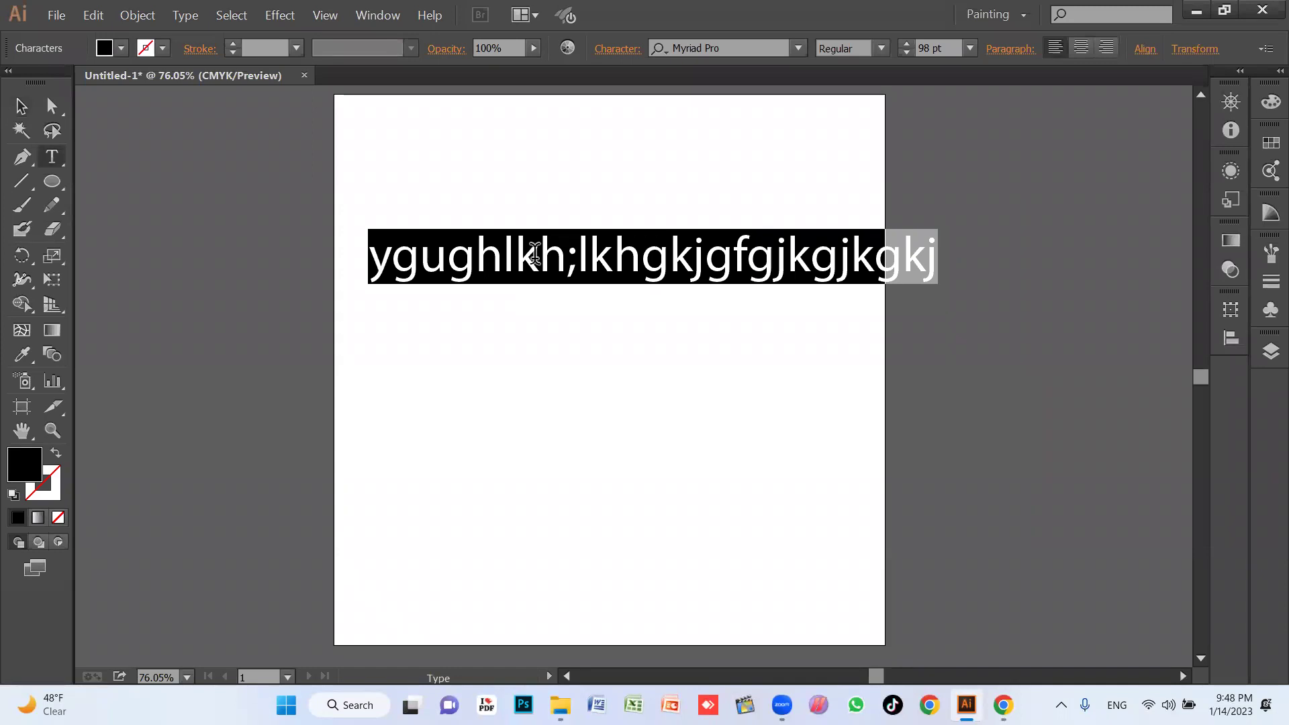
text(MOHSIN)
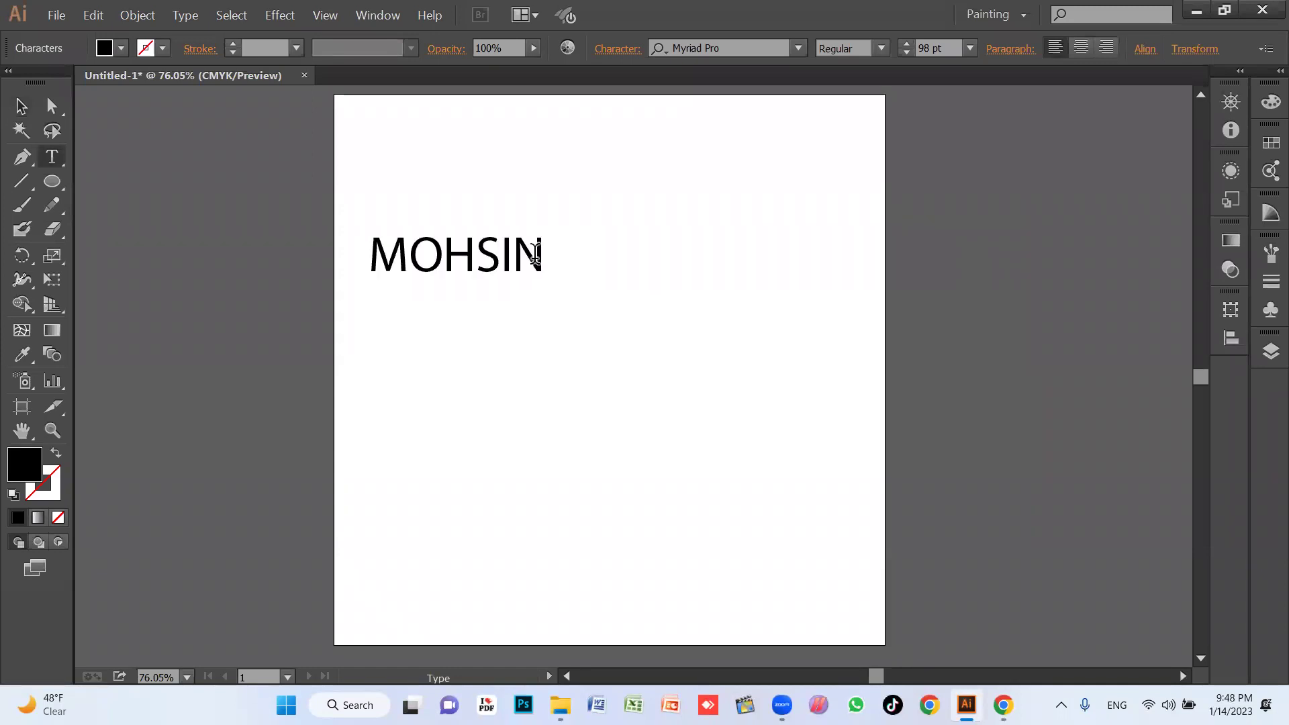
key(Escape)
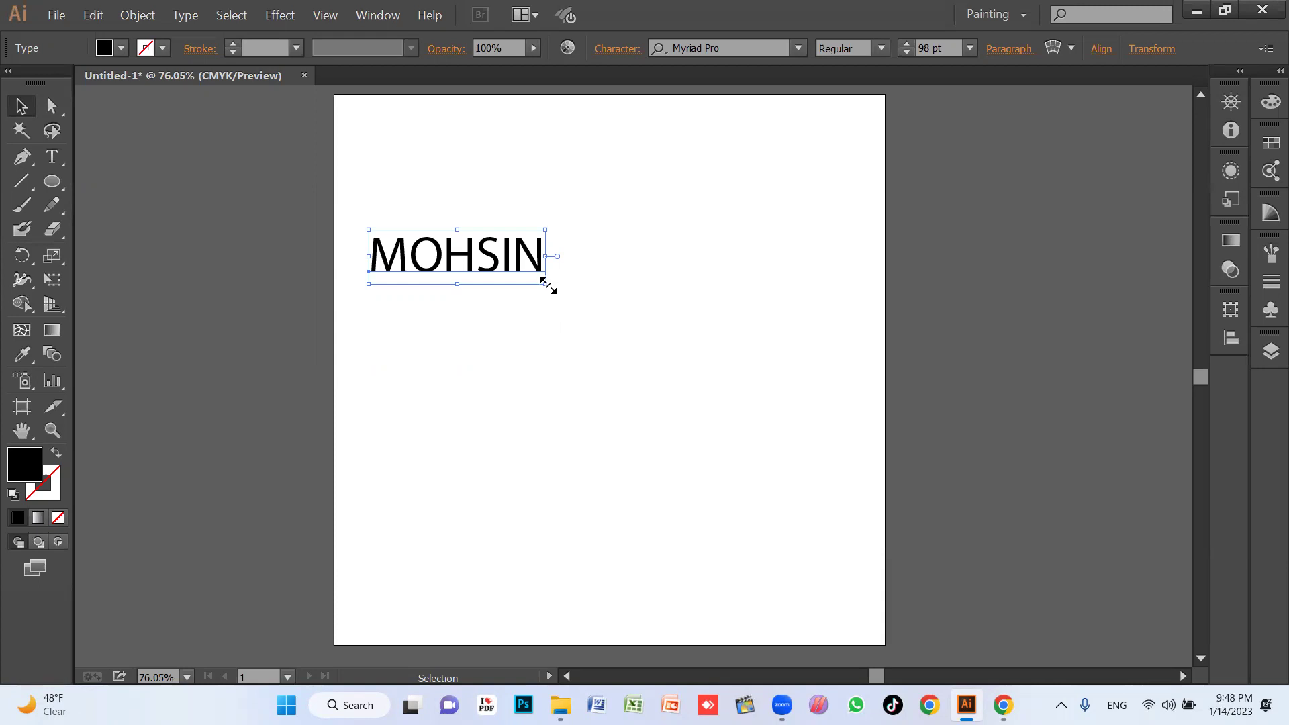
Try stretching MOHSIN into a taller box, then undo the distortion
drag(546, 285, 776, 485)
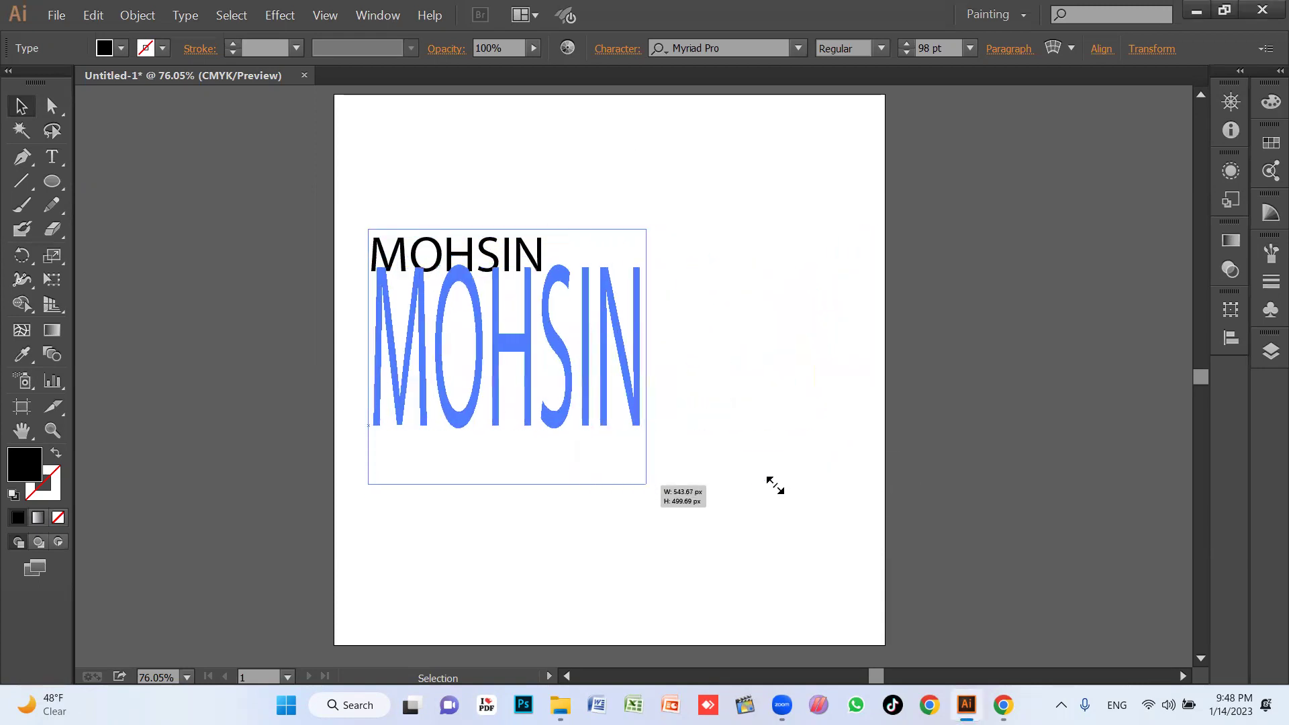
drag(775, 485, 507, 318)
key(ctrl+z)
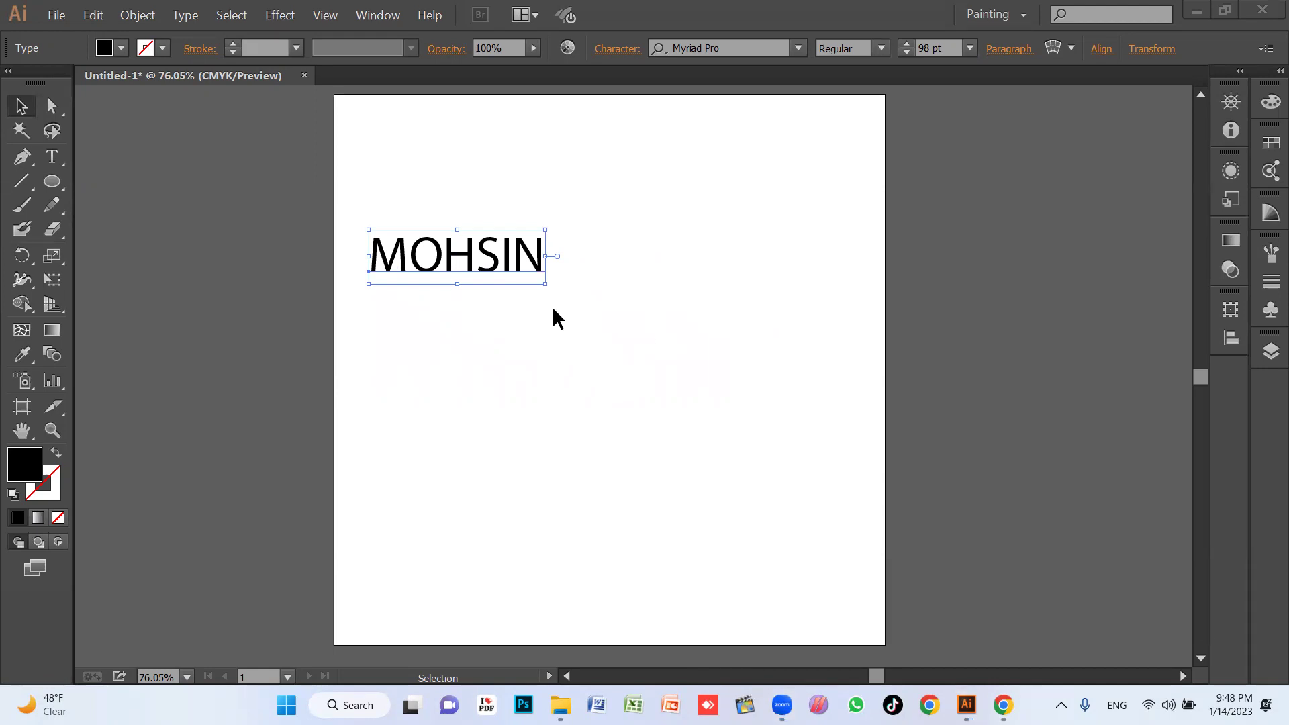
Scale MOHSIN up to about 135 pt and move it lower on the page
click(545, 285)
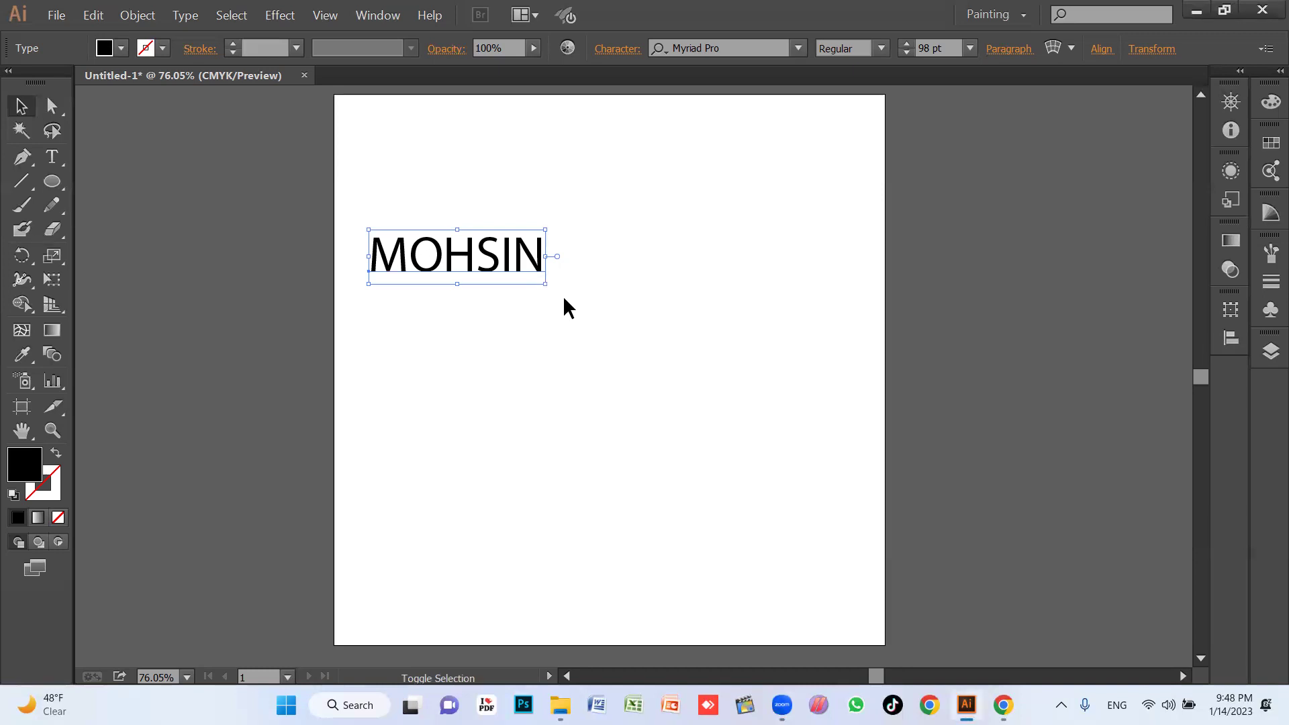
mouse_move(545, 284)
mouse_down()
mouse_move(814, 414)
mouse_move(469, 240)
mouse_move(843, 460)
mouse_move(742, 406)
mouse_move(840, 322)
mouse_move(719, 423)
mouse_move(678, 495)
mouse_move(820, 290)
mouse_move(765, 404)
mouse_move(776, 431)
mouse_move(627, 345)
mouse_move(727, 440)
mouse_move(548, 317)
mouse_move(669, 412)
mouse_move(578, 373)
mouse_move(607, 405)
mouse_move(600, 397)
mouse_up()
drag(501, 283, 537, 317)
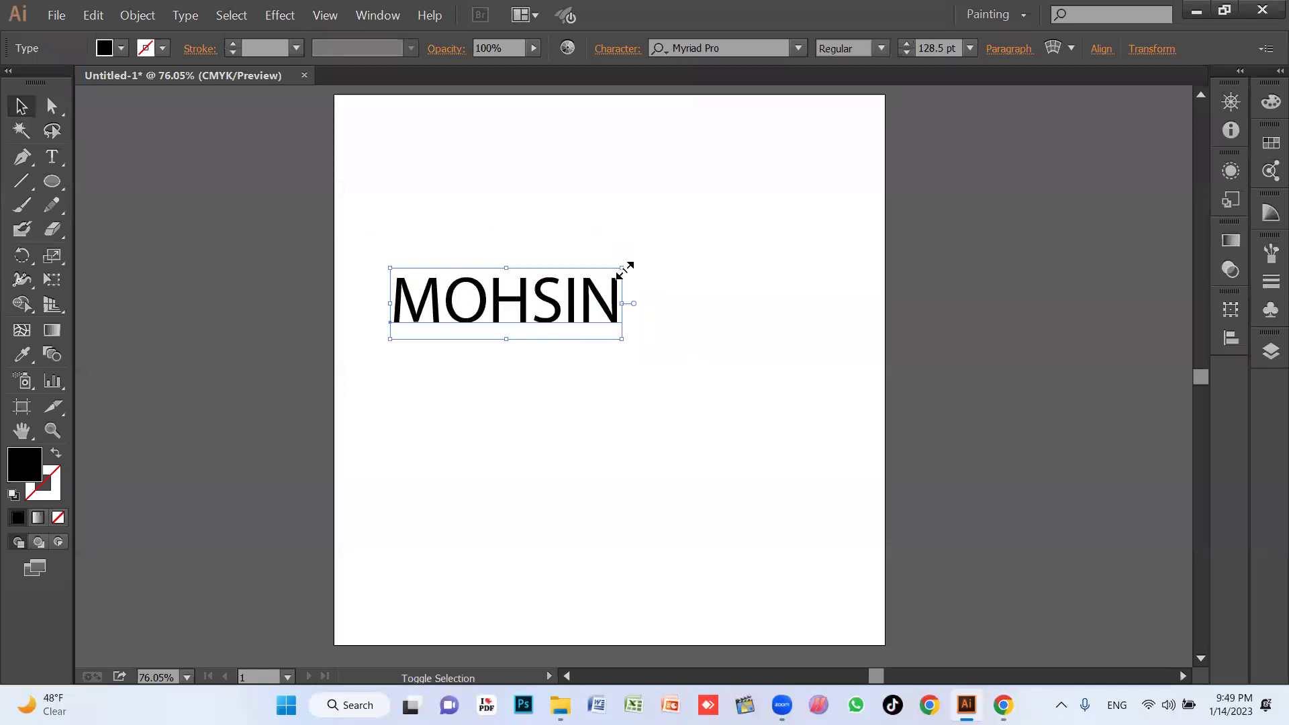
mouse_move(622, 267)
mouse_down()
mouse_move(858, 135)
mouse_move(626, 262)
mouse_move(838, 149)
mouse_move(703, 224)
mouse_up()
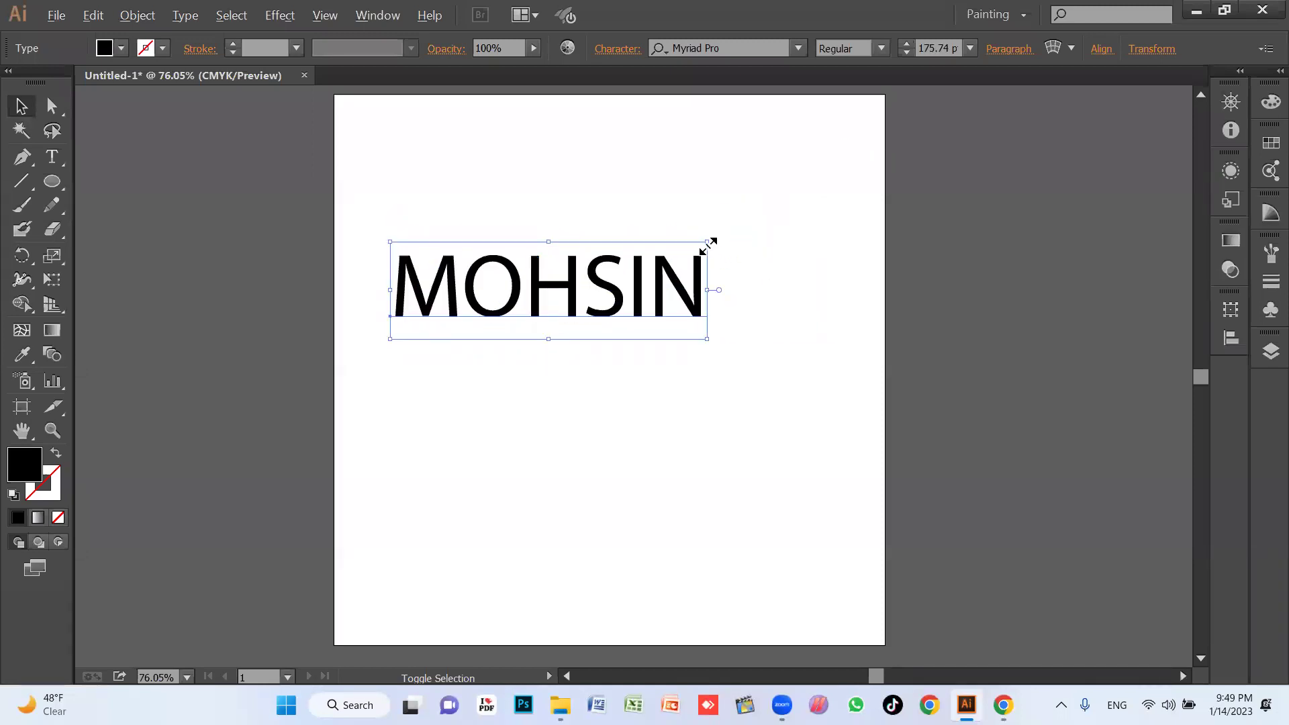
drag(710, 244, 808, 149)
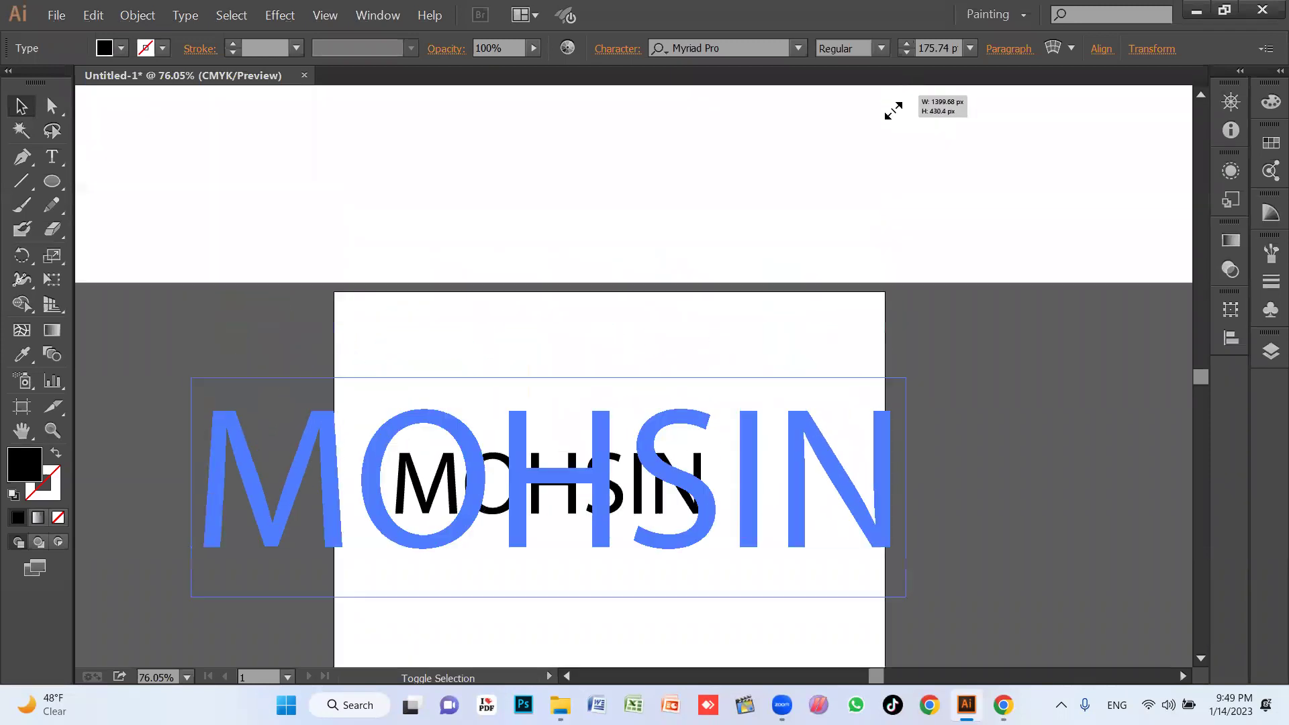
mouse_move(808, 149)
mouse_down()
mouse_move(597, 422)
mouse_move(635, 409)
mouse_move(584, 465)
mouse_move(682, 377)
mouse_move(603, 451)
mouse_move(644, 417)
mouse_move(618, 473)
mouse_move(783, 322)
mouse_move(636, 429)
mouse_move(646, 433)
mouse_up()
Move MOHSIN to the top, stack duplicate copies below it, then delete the lower copies
drag(663, 532, 647, 443)
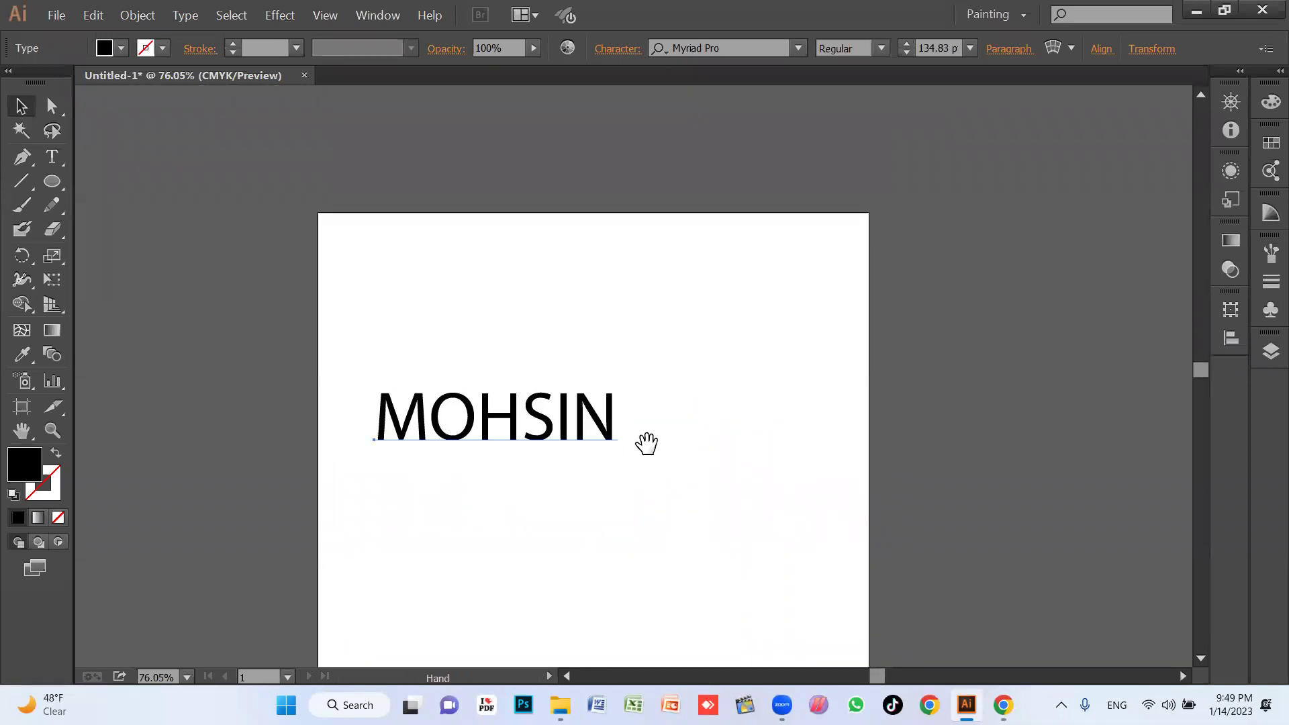
drag(618, 386, 608, 300)
mouse_move(537, 328)
mouse_down()
mouse_move(533, 216)
mouse_move(528, 293)
mouse_up()
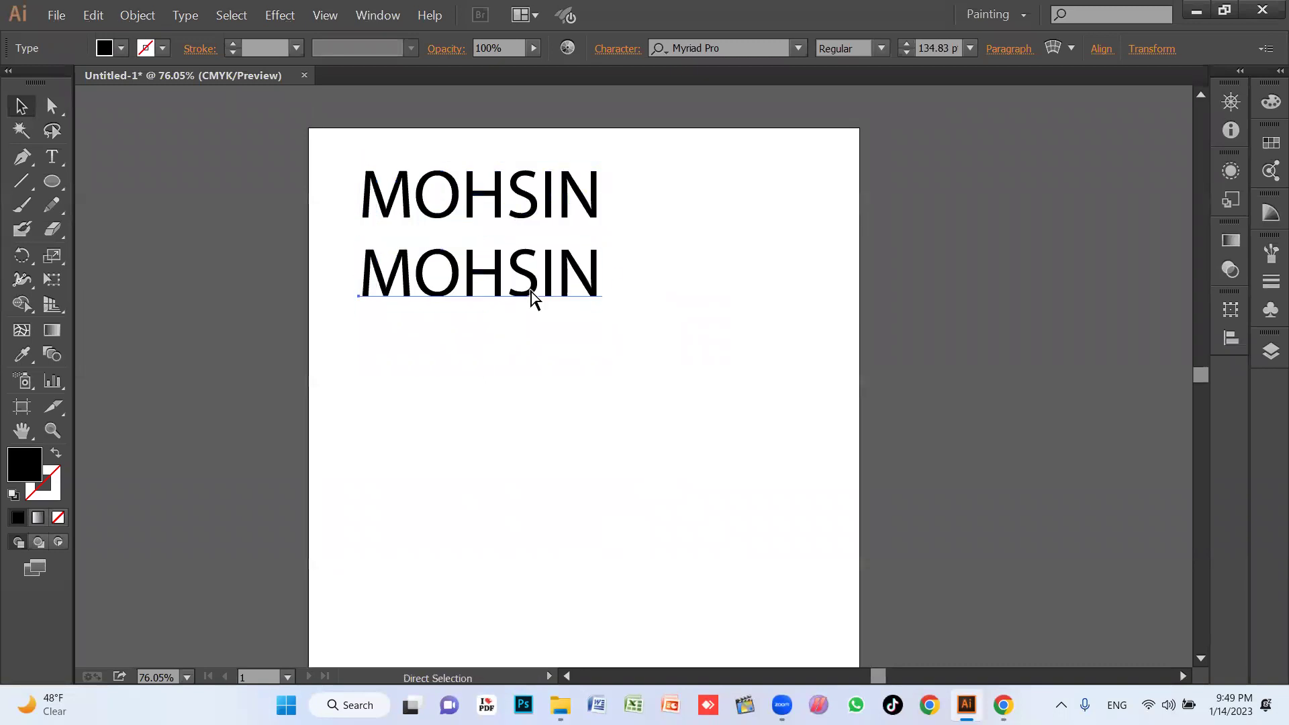
key(ctrl+d)
key(ctrl+d)
Duplicate MOHSIN again into several stacked lines below the original
key(ctrl+d)
key(ctrl+d)
click(691, 516)
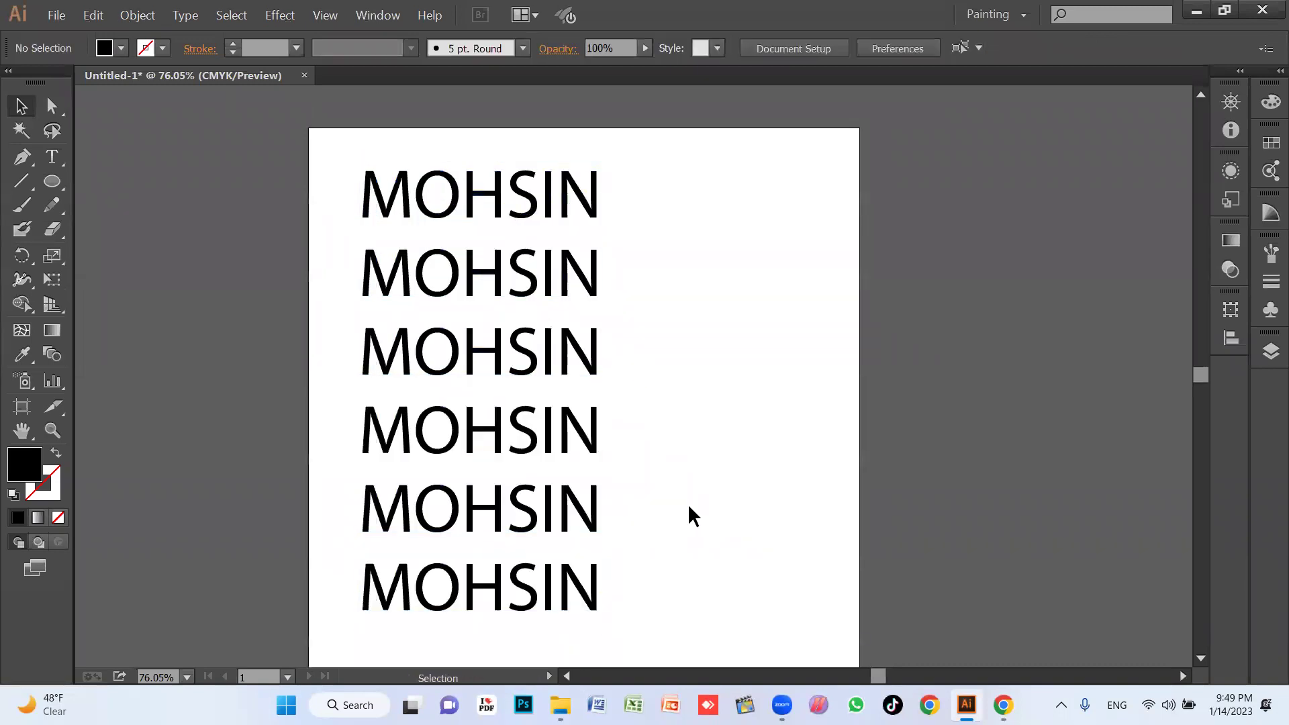
drag(676, 602, 269, 309)
key(Delete)
click(492, 201)
alt+drag(495, 204, 497, 286)
key(ctrl+d)
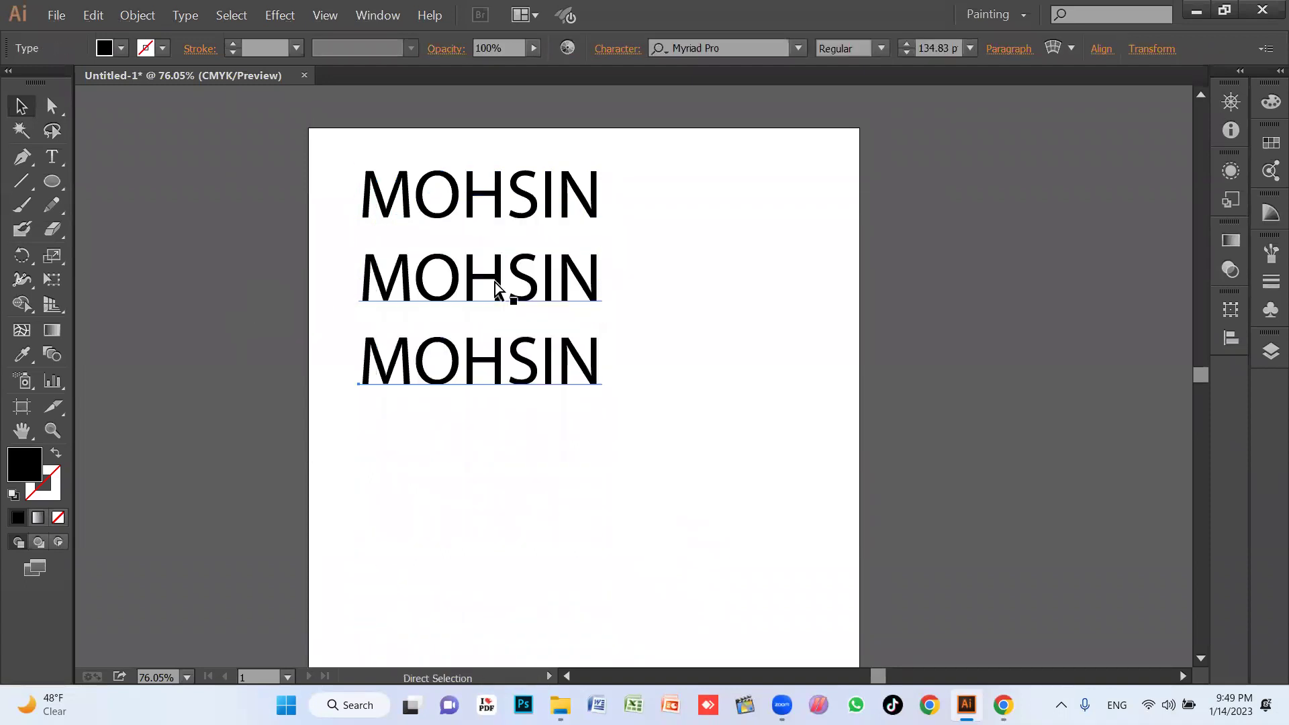
key(ctrl+d)
key(ctrl+d)
drag(685, 568, 256, 253)
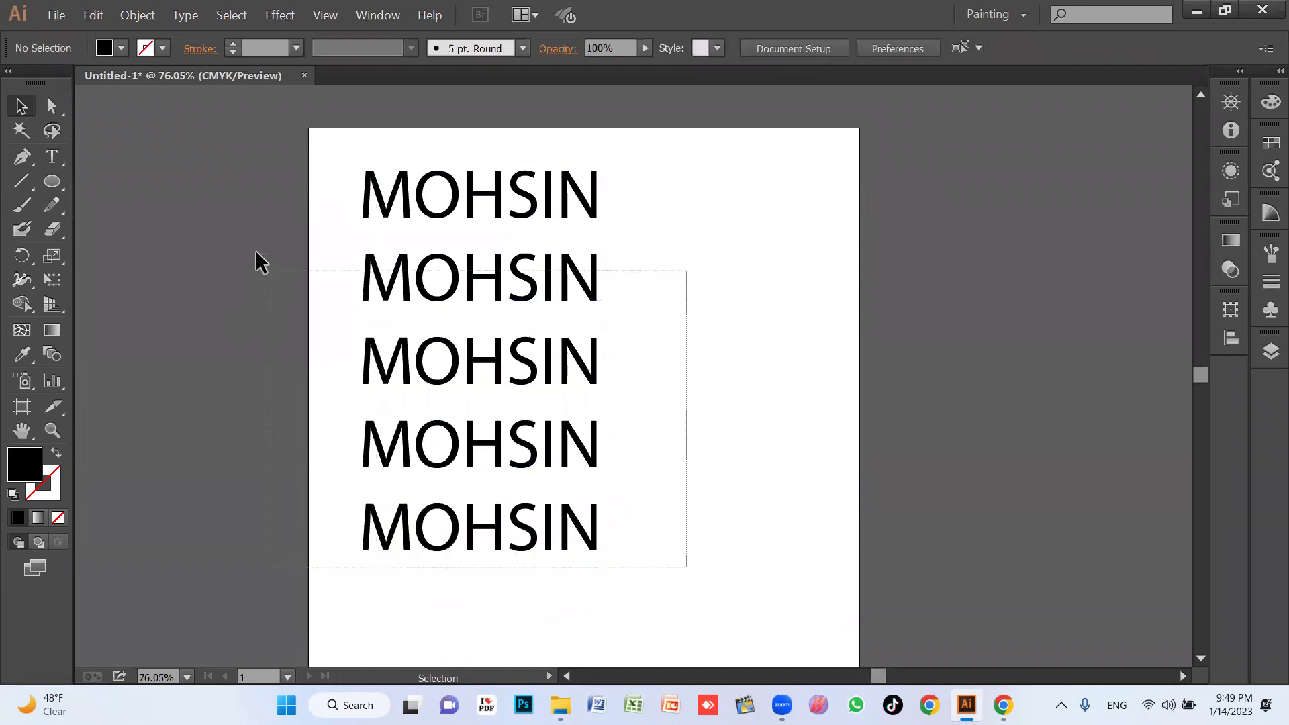
click(682, 342)
Overwrite the copies' text with test strings 'ali', 'alksdhf;' and 'asdfas'
double_click(576, 283)
text(ali)
key(ctrl+a)
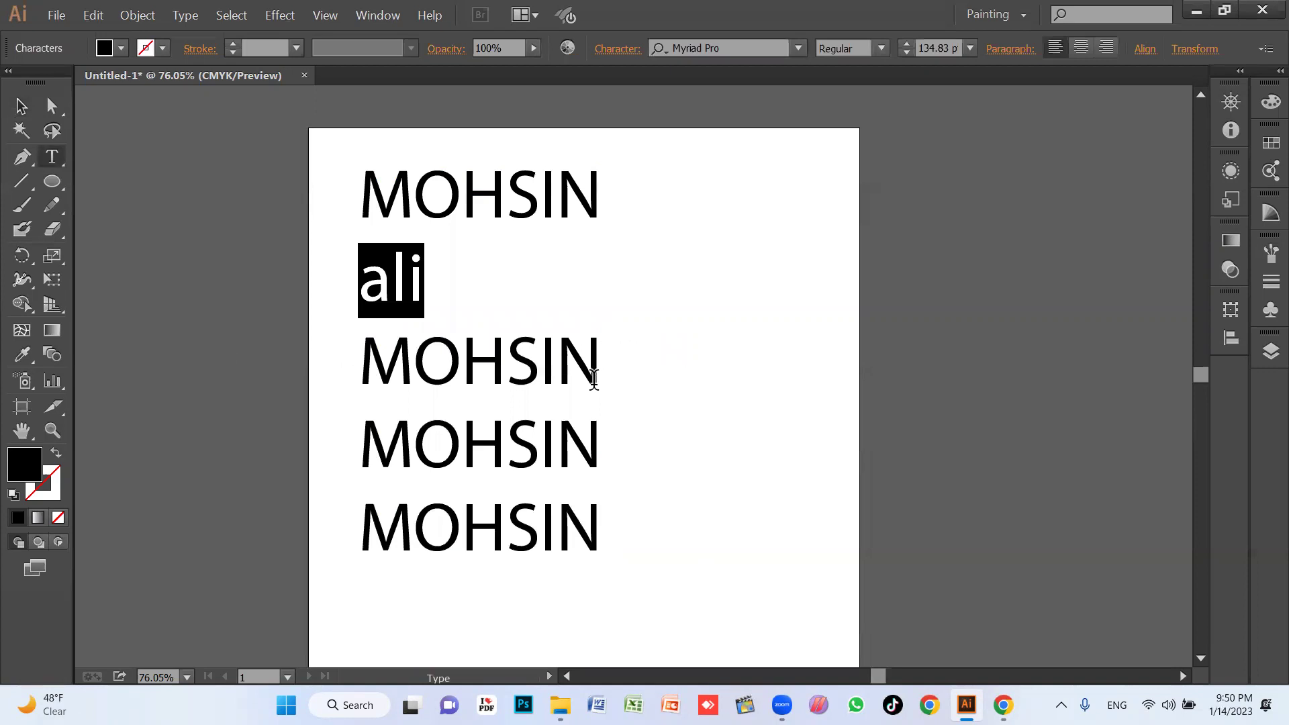
double_click(594, 378)
text(alksdhf;)
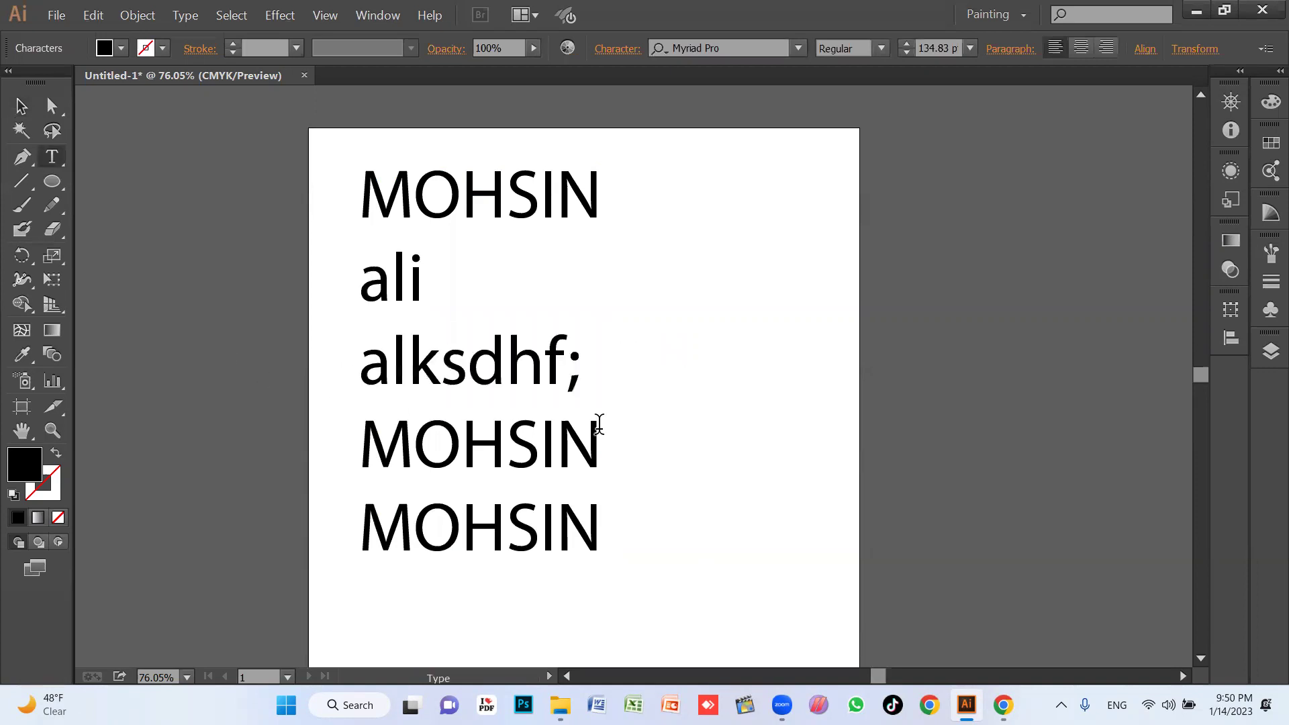
drag(413, 445, 564, 444)
text(asd)
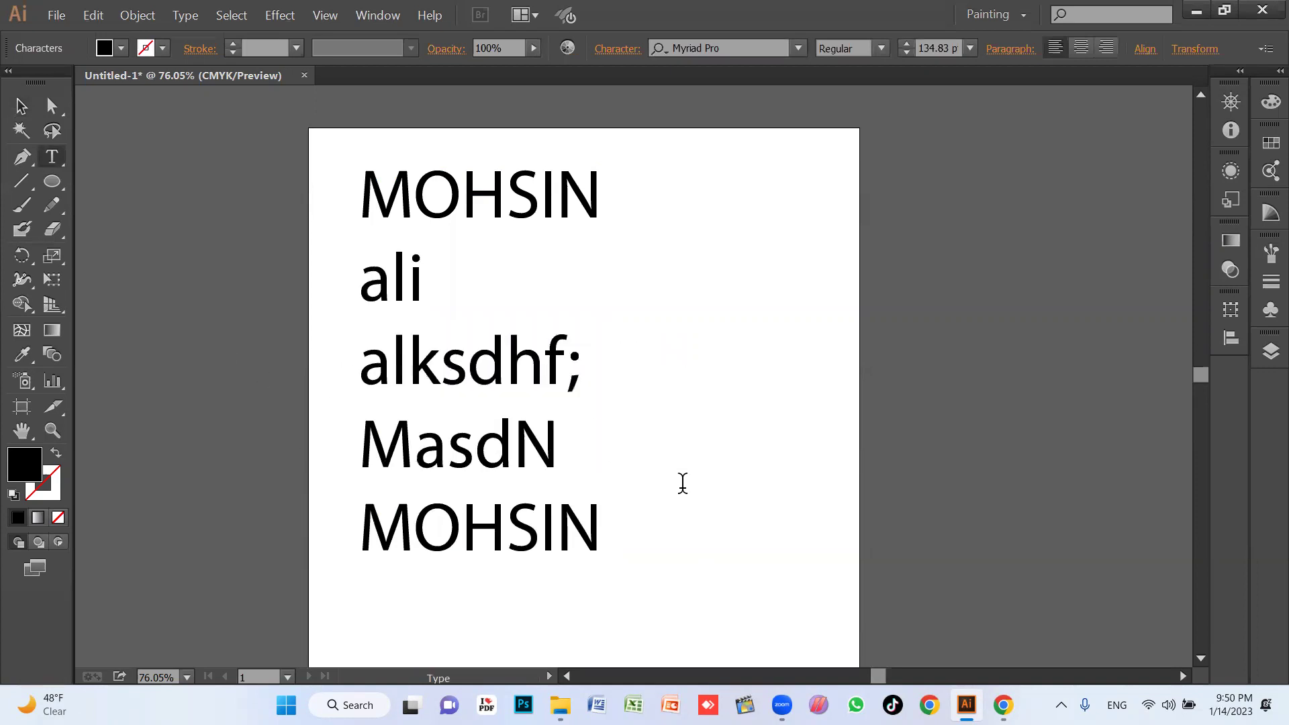
text(fas)
key(Escape)
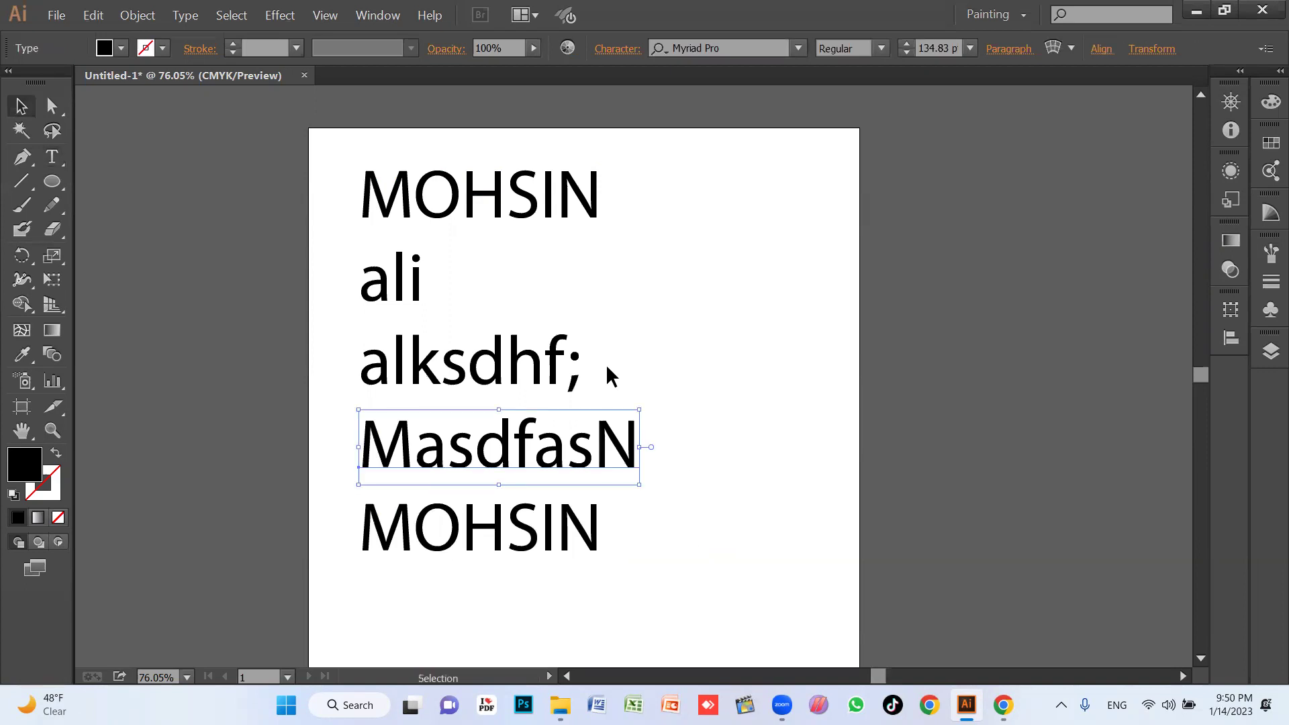
Delete the four lower lines, move MOHSIN to mid-page, and show the font list
drag(672, 270, 321, 538)
key(Delete)
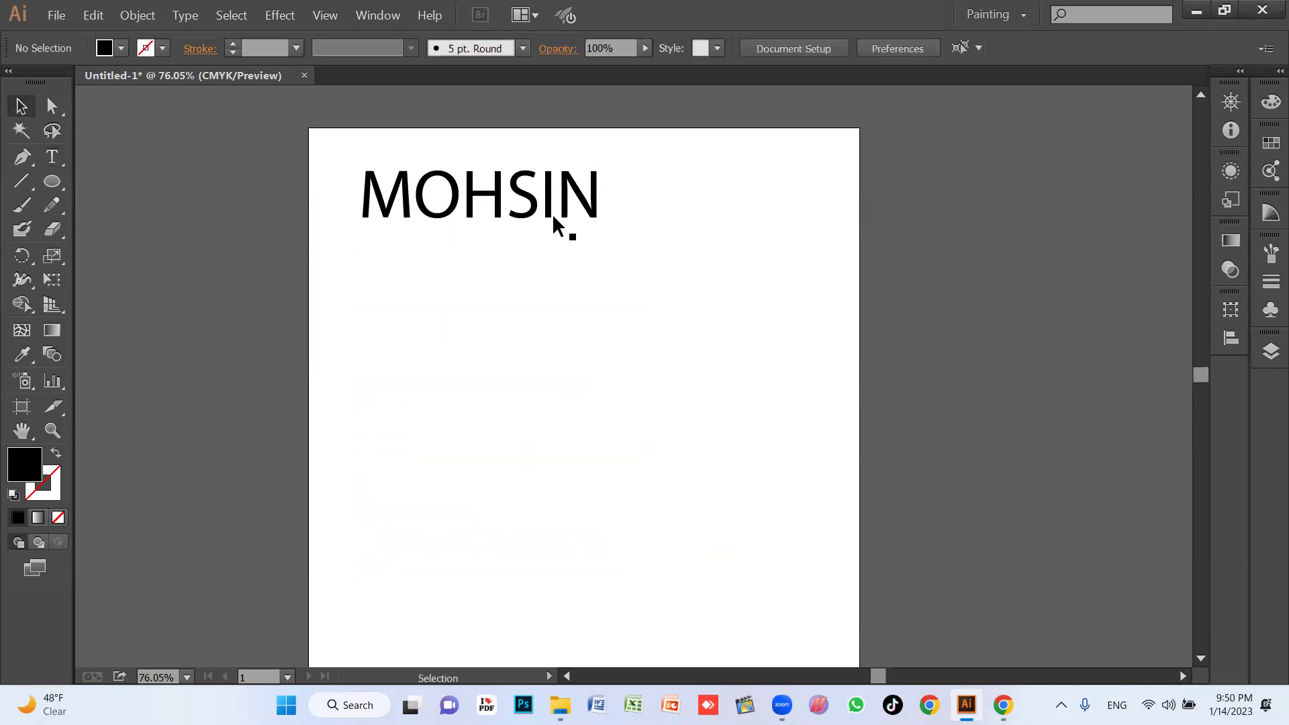
mouse_move(552, 213)
mouse_down()
mouse_move(609, 353)
mouse_move(646, 369)
mouse_up()
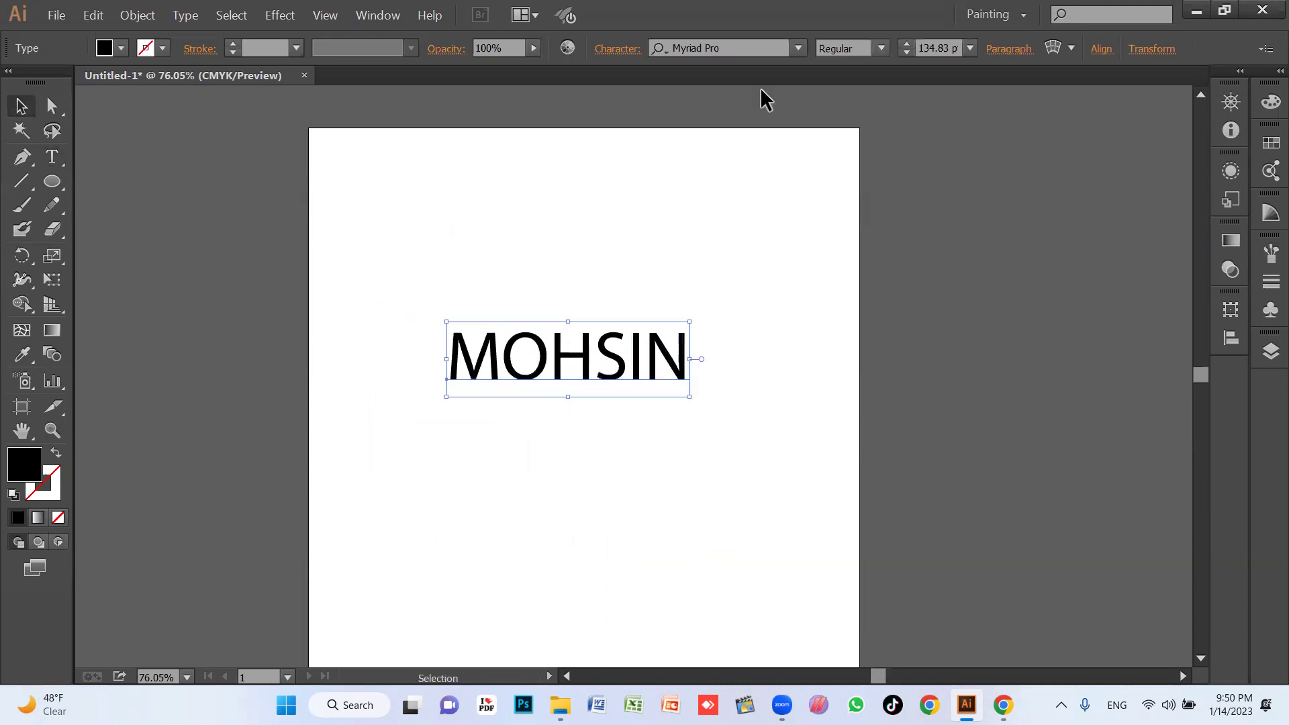
click(804, 48)
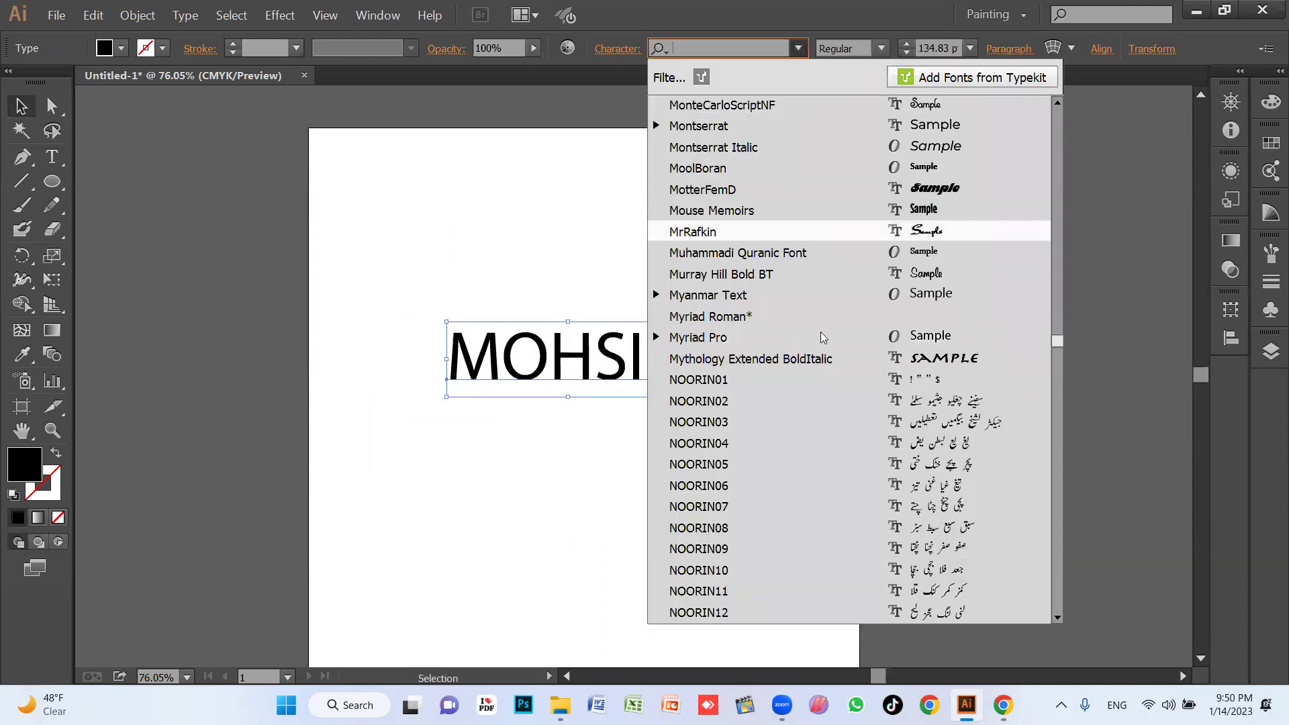
Browse the font list and apply Magic Lantern NF to MOHSIN
scroll(824, 389, down, 2)
scroll(826, 463, down, 4)
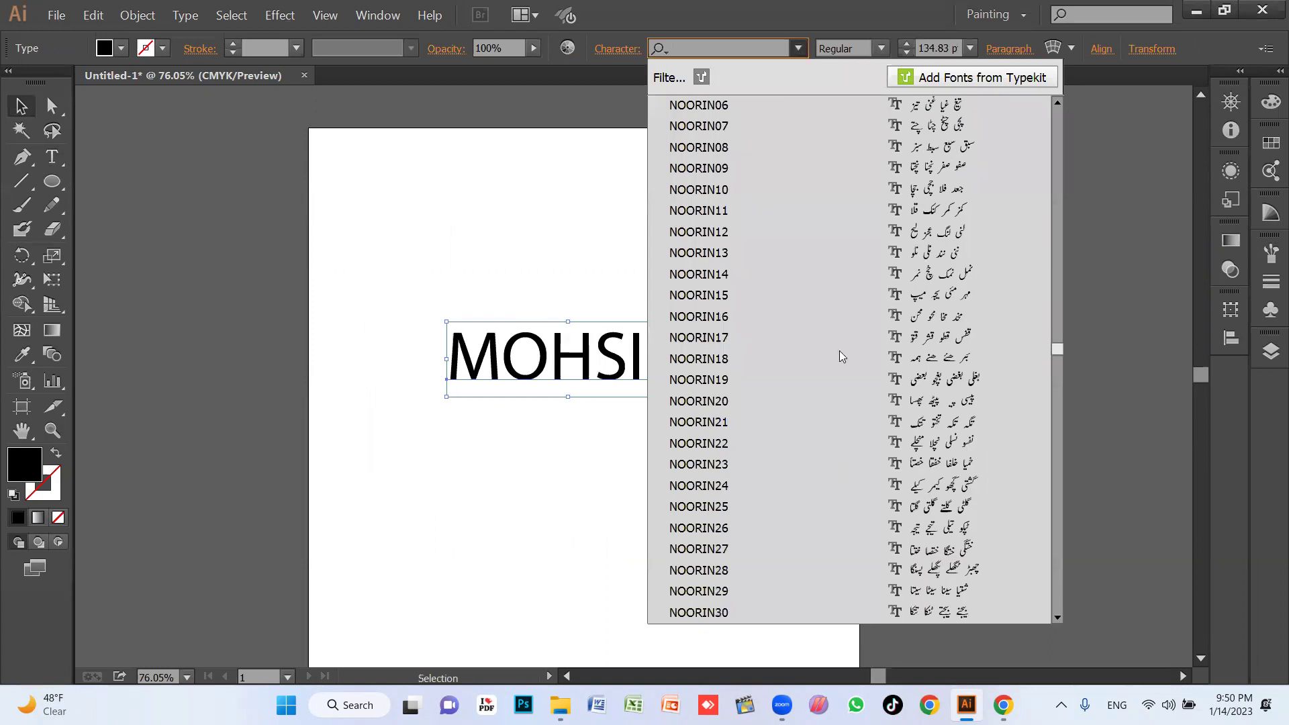
key(Escape)
scroll(839, 350, up, 1)
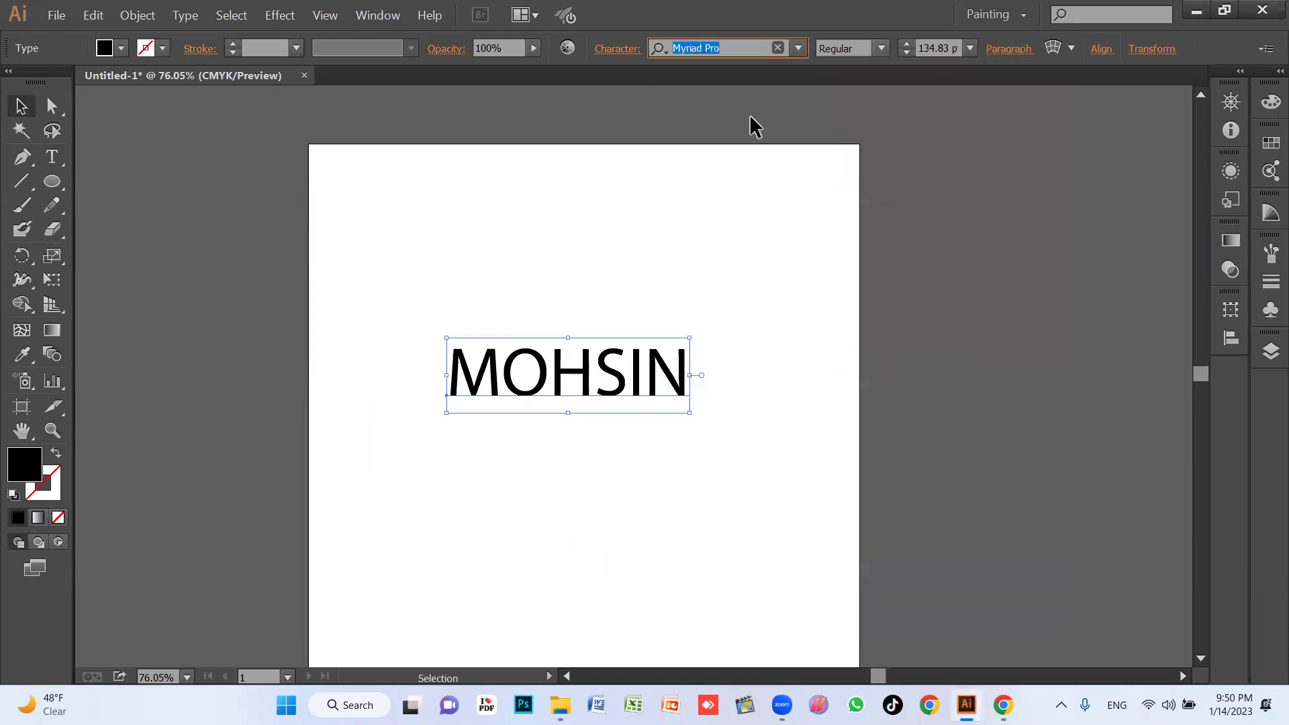
click(798, 48)
scroll(932, 212, up, 4)
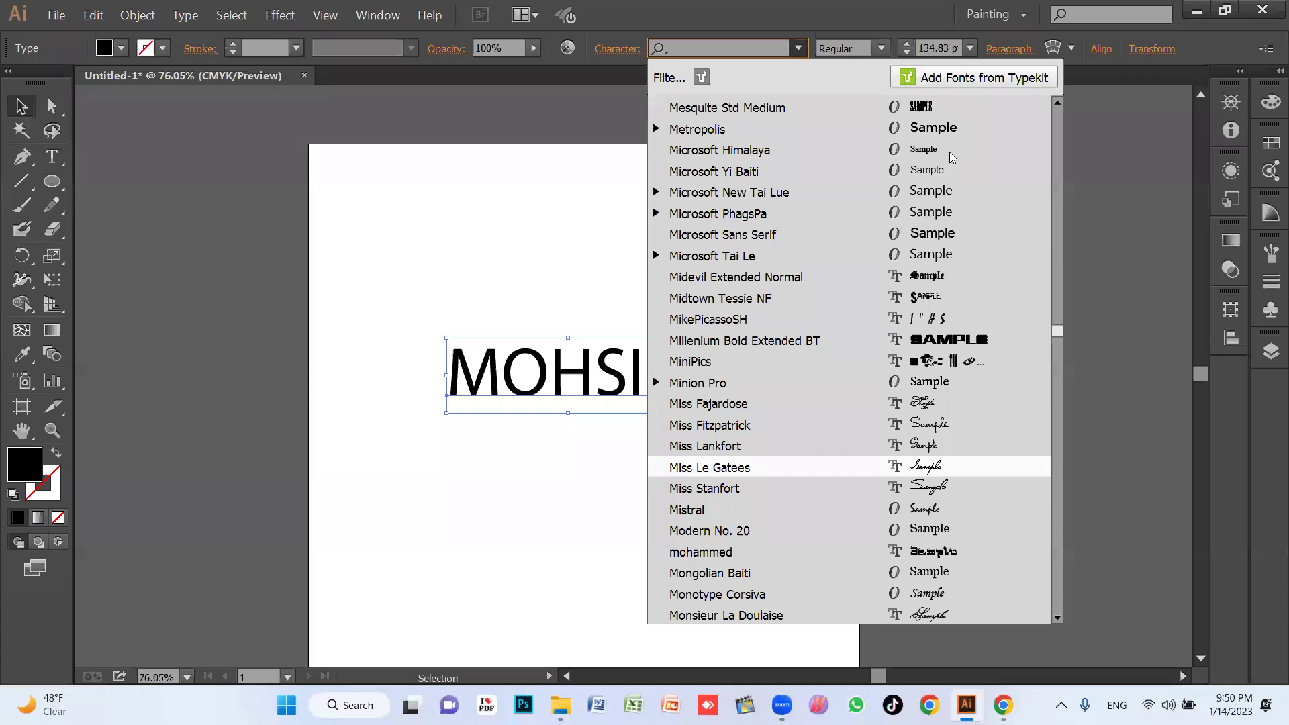
scroll(951, 157, up, 3)
click(751, 176)
Try Lucida Calligraphy Italic and LBC Starlight, then settle on LEMON MILK Medium and deselect
click(798, 49)
click(945, 169)
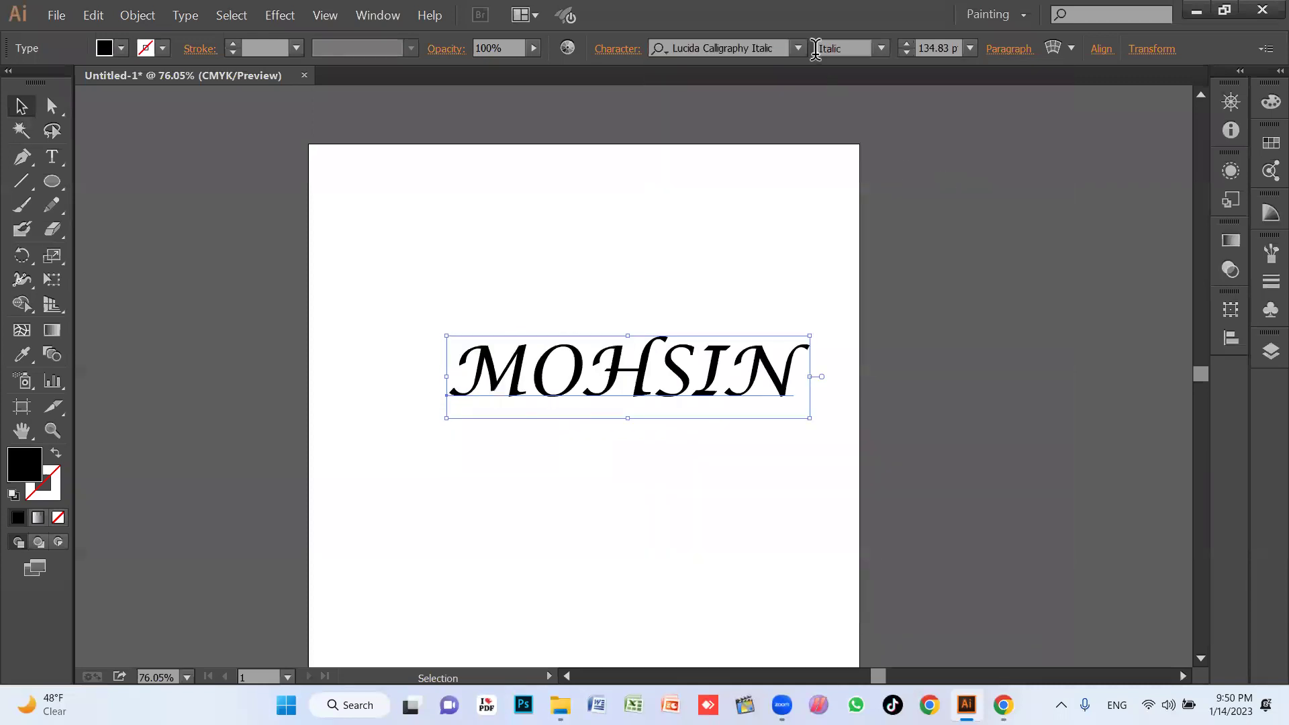
click(938, 213)
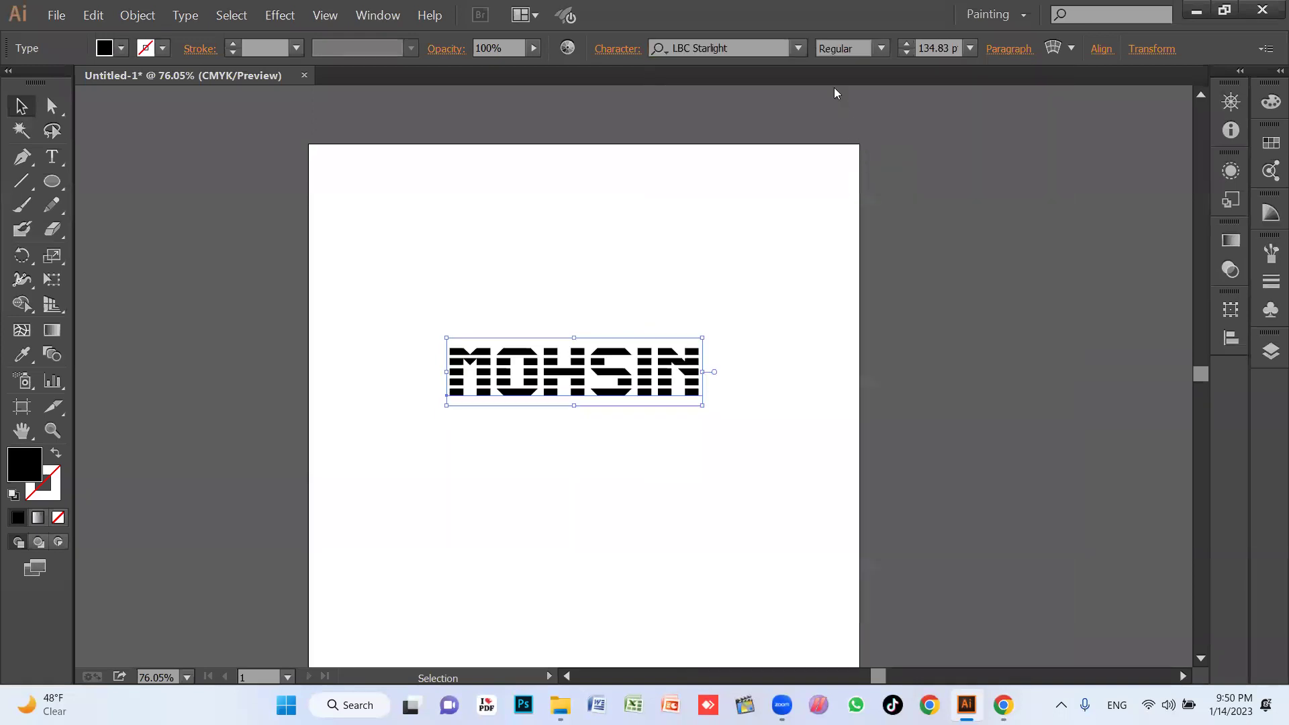
click(801, 54)
click(923, 235)
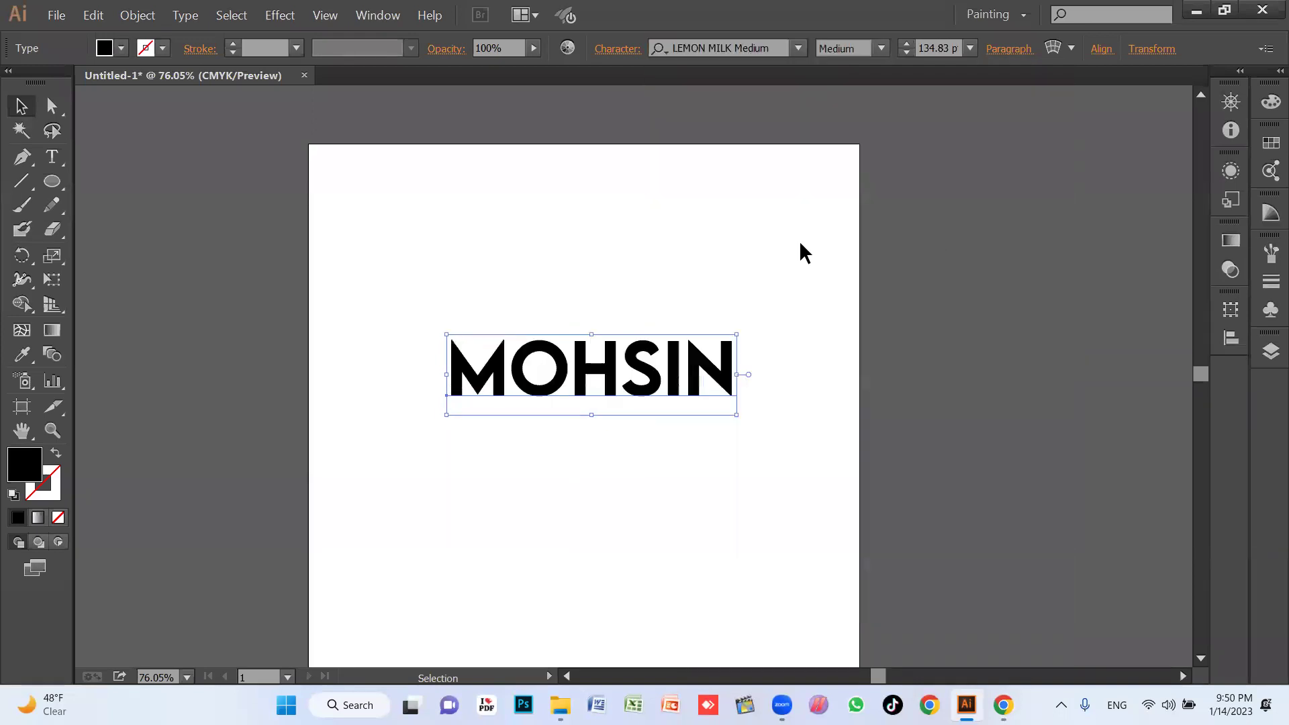
click(772, 349)
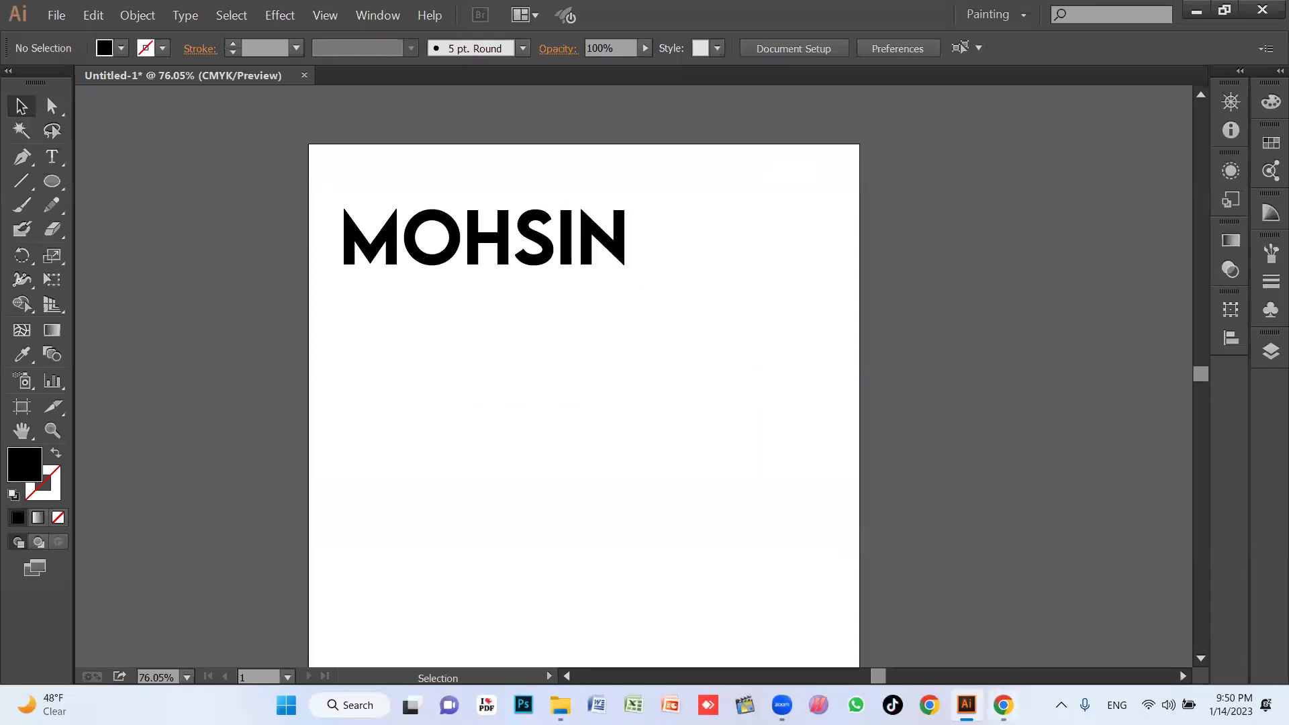
click(1002, 704)
Open the Skills up Academy Softwares page, then return to Illustrator and select MOHSIN
click(389, 18)
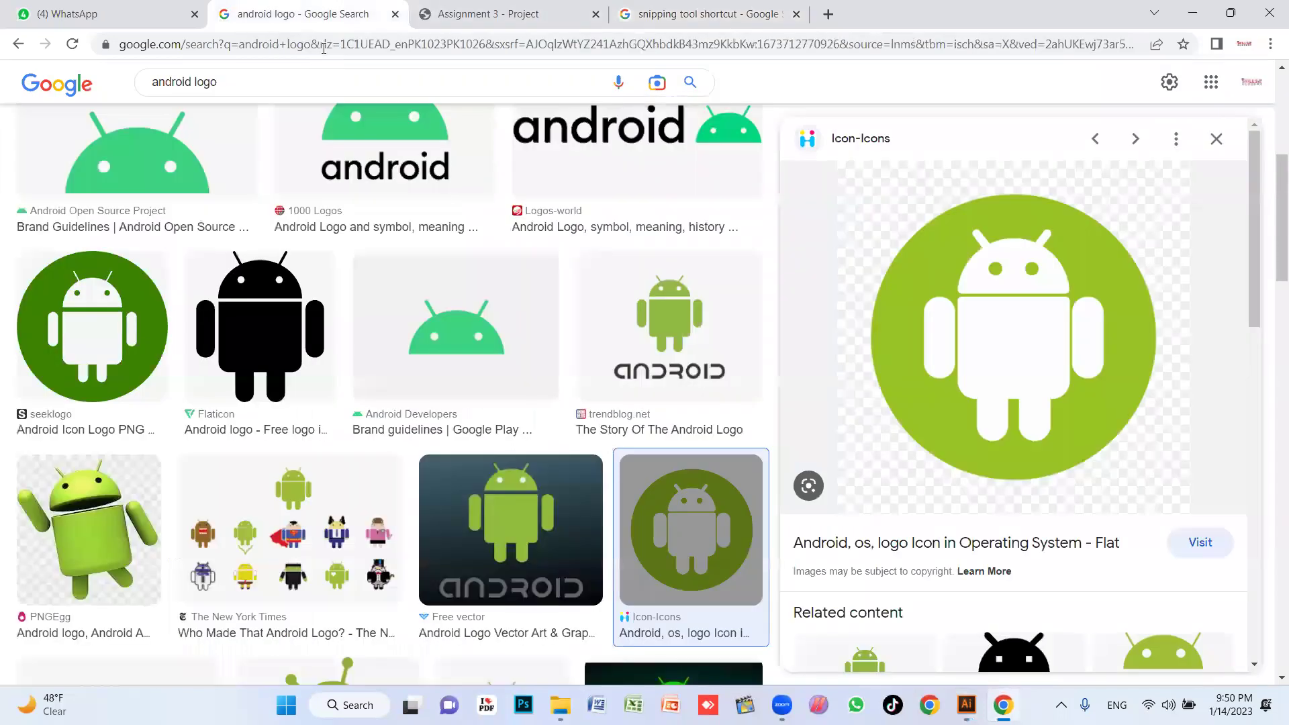
click(323, 44)
text(sm)
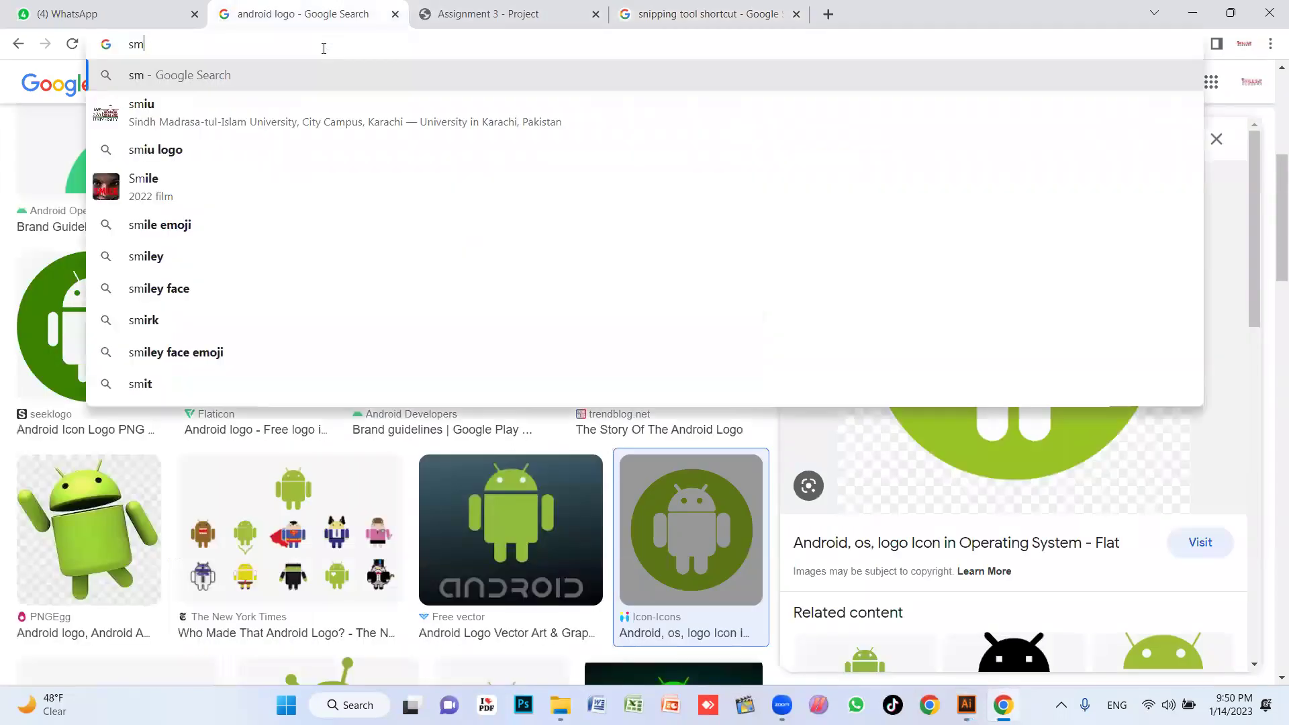
key(BackSpace)
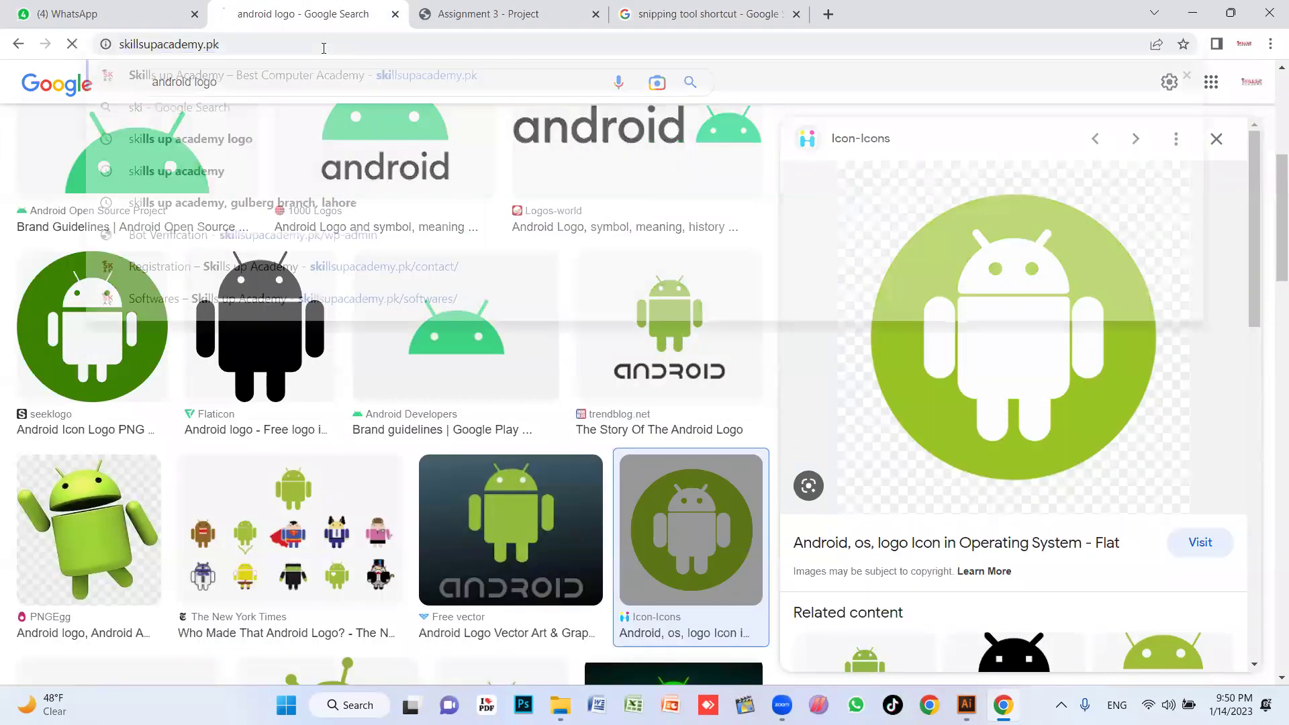
key(Return)
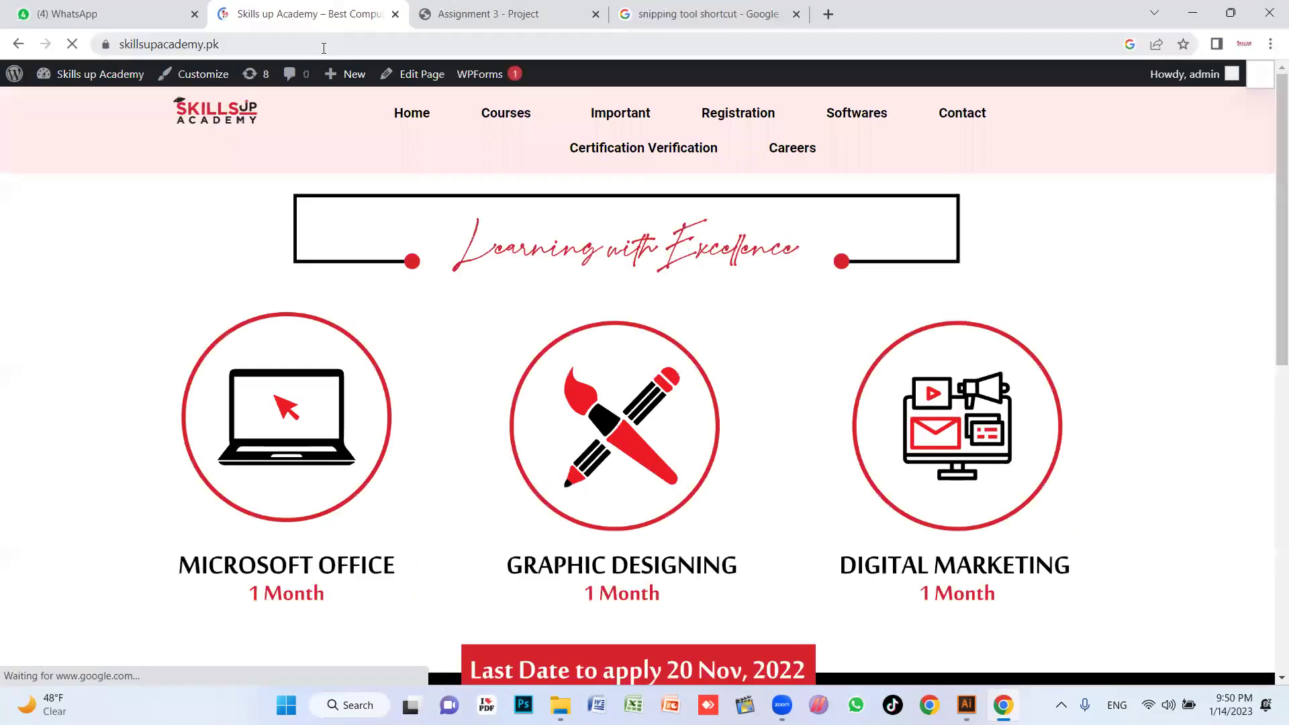
click(857, 114)
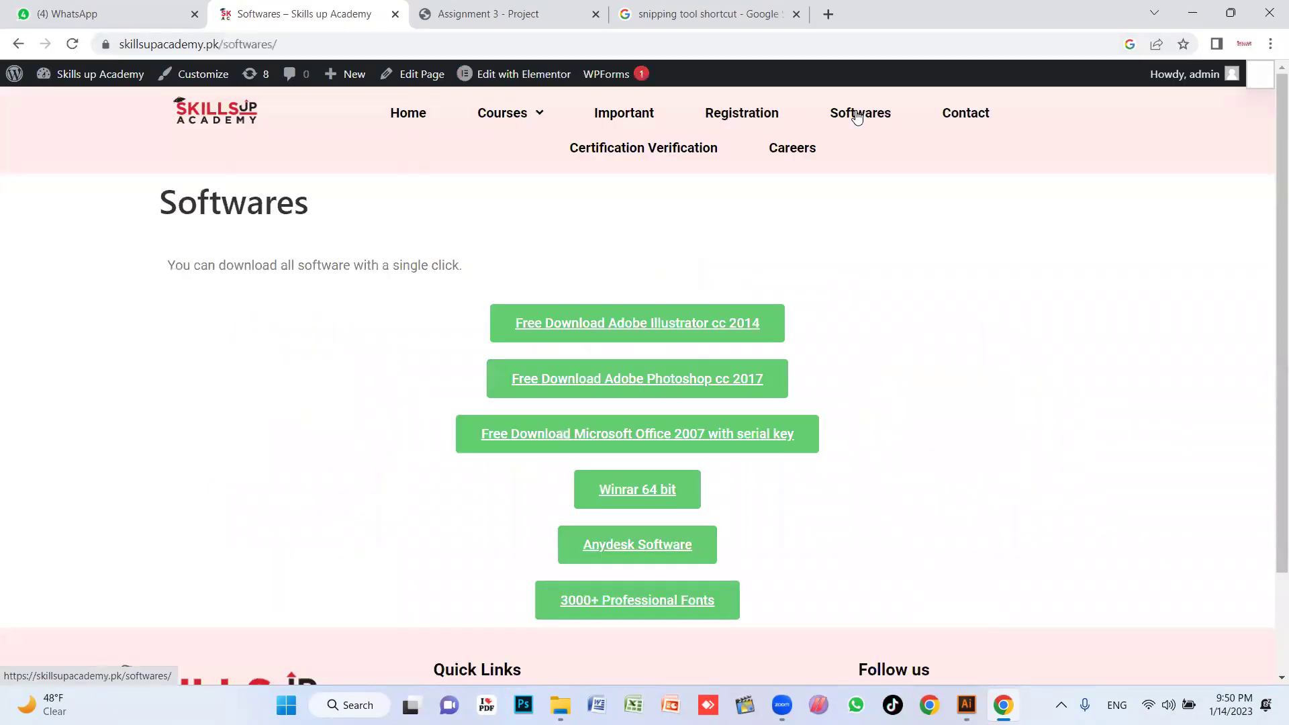
scroll(889, 312, down, 2)
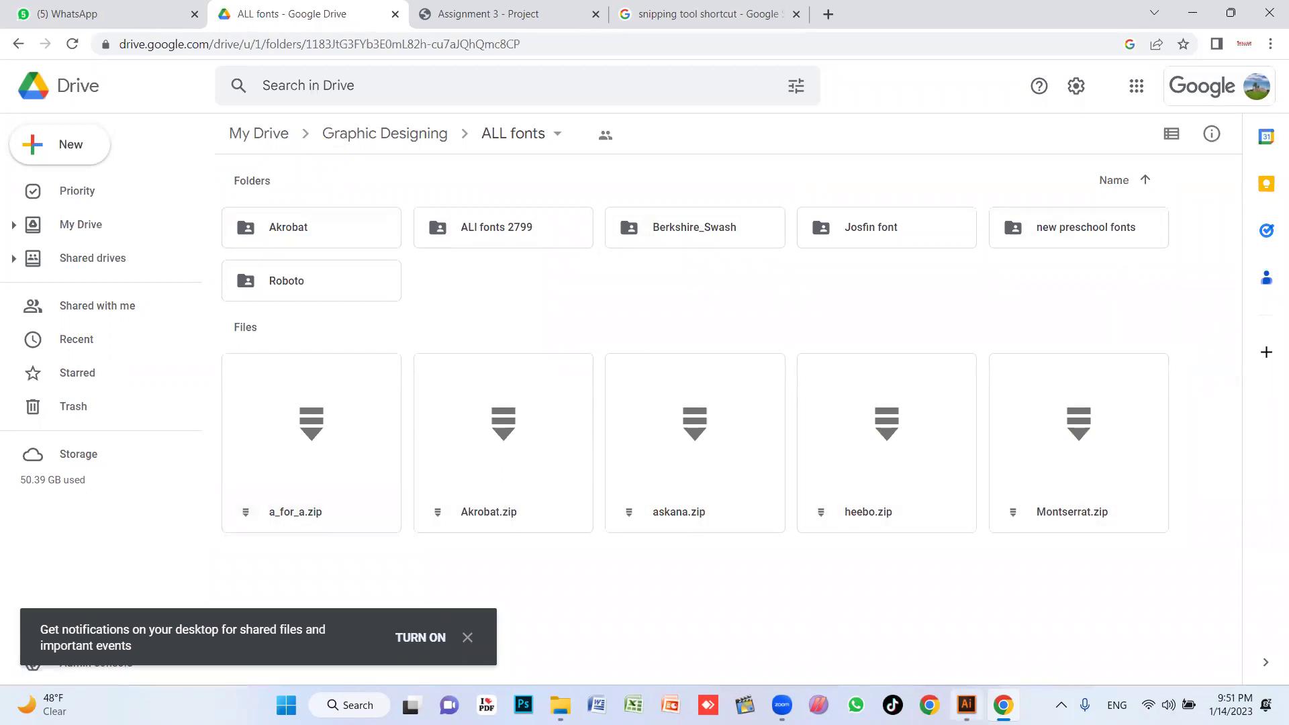
click(966, 705)
click(483, 254)
Set MOHSIN in the A FOR A font via search 'a f' and enlarge it to 342.83 pt
click(699, 43)
text(a f)
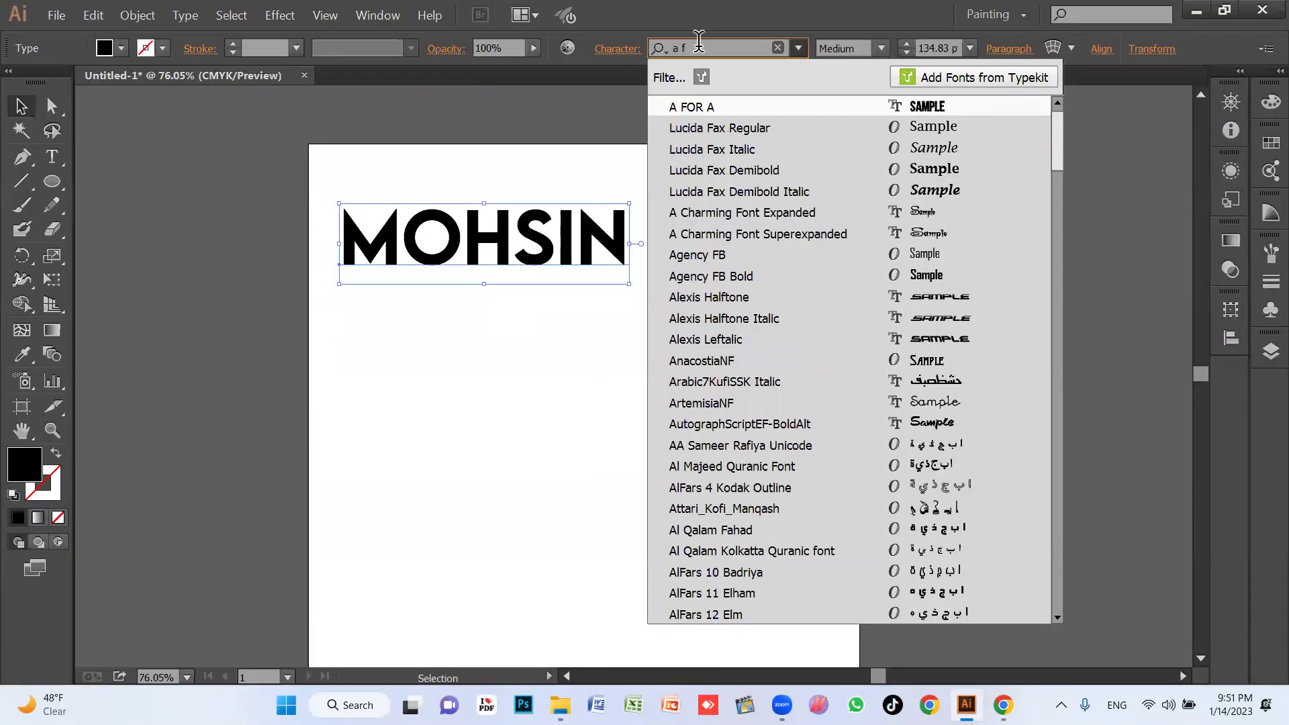
key(Return)
drag(510, 278, 683, 363)
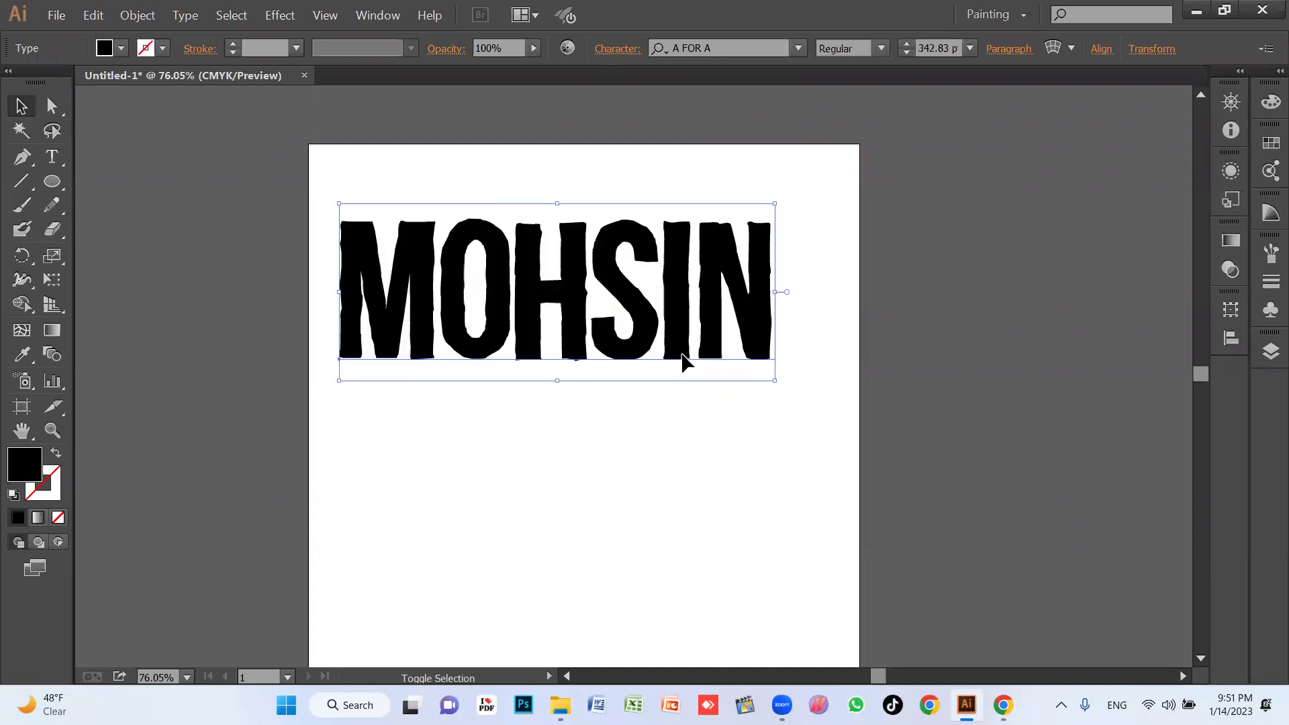
click(755, 438)
Draw a large black rectangle as a backdrop and shift it down below MOHSIN's top
key(m)
drag(256, 211, 934, 435)
key(v)
click(772, 363)
drag(772, 363, 775, 482)
click(655, 272)
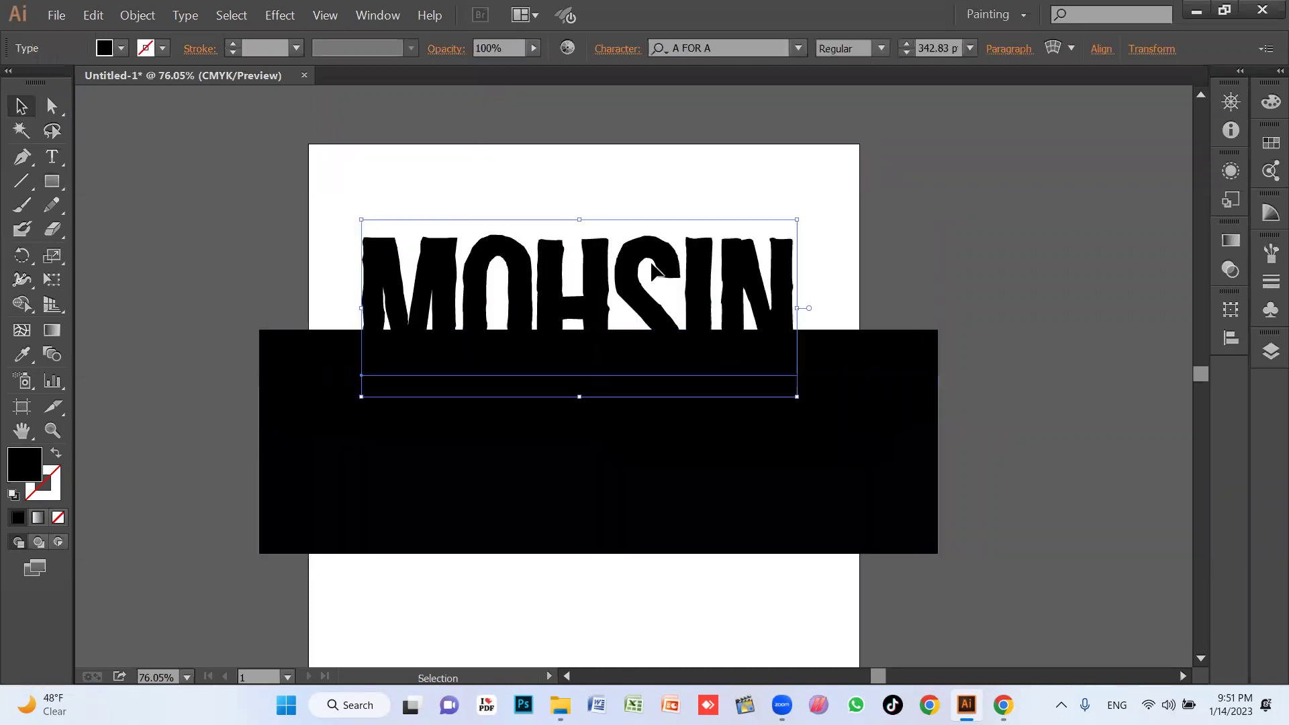
Fill MOHSIN yellow and move it down onto the black rectangle
click(121, 49)
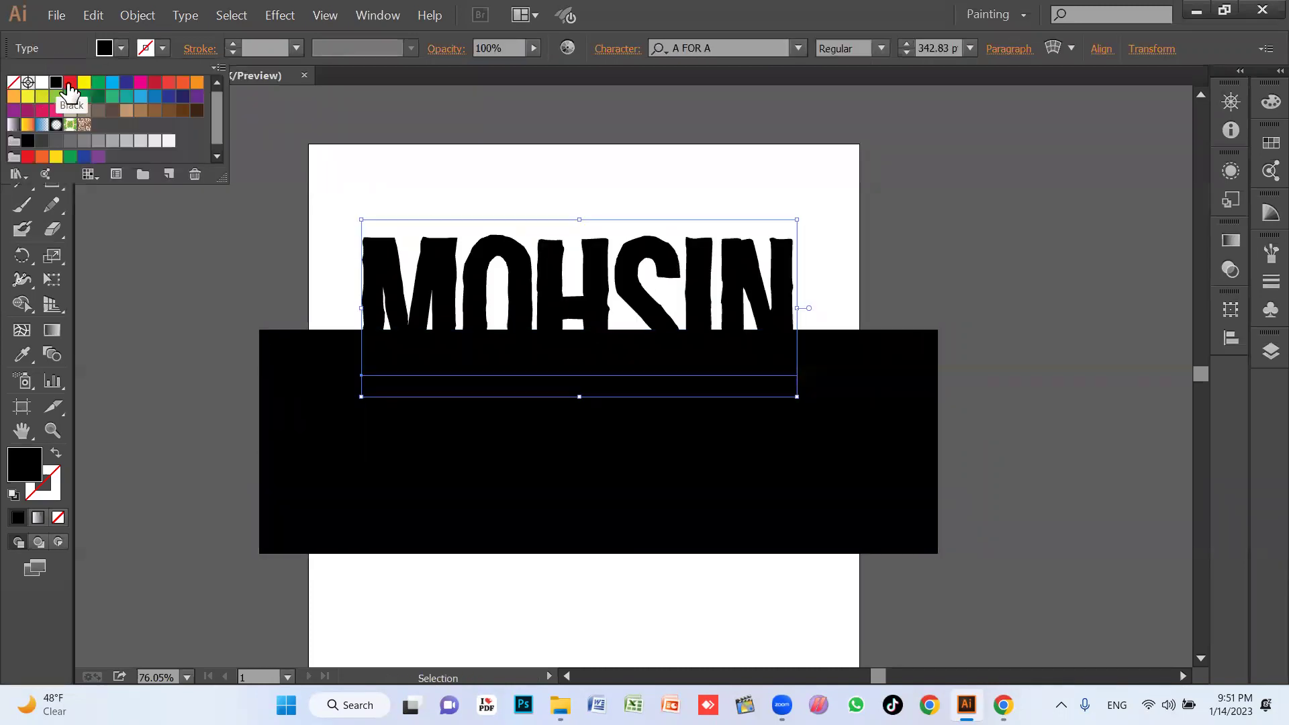
click(84, 81)
key(Escape)
mouse_move(740, 368)
mouse_down()
mouse_move(729, 492)
mouse_move(741, 329)
mouse_up()
click(994, 455)
key(ctrl+a)
click(886, 465)
Delete the black backdrop rectangle and change MOHSIN's fill to red
click(743, 351)
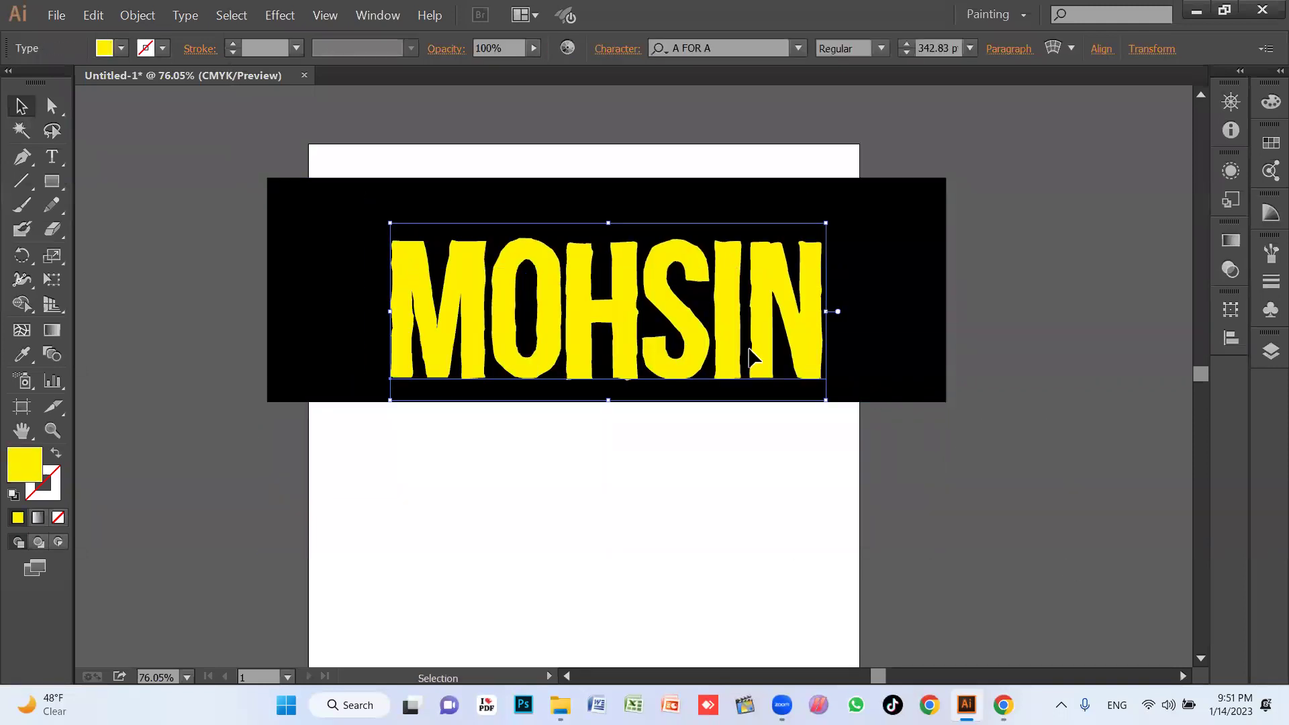
click(939, 290)
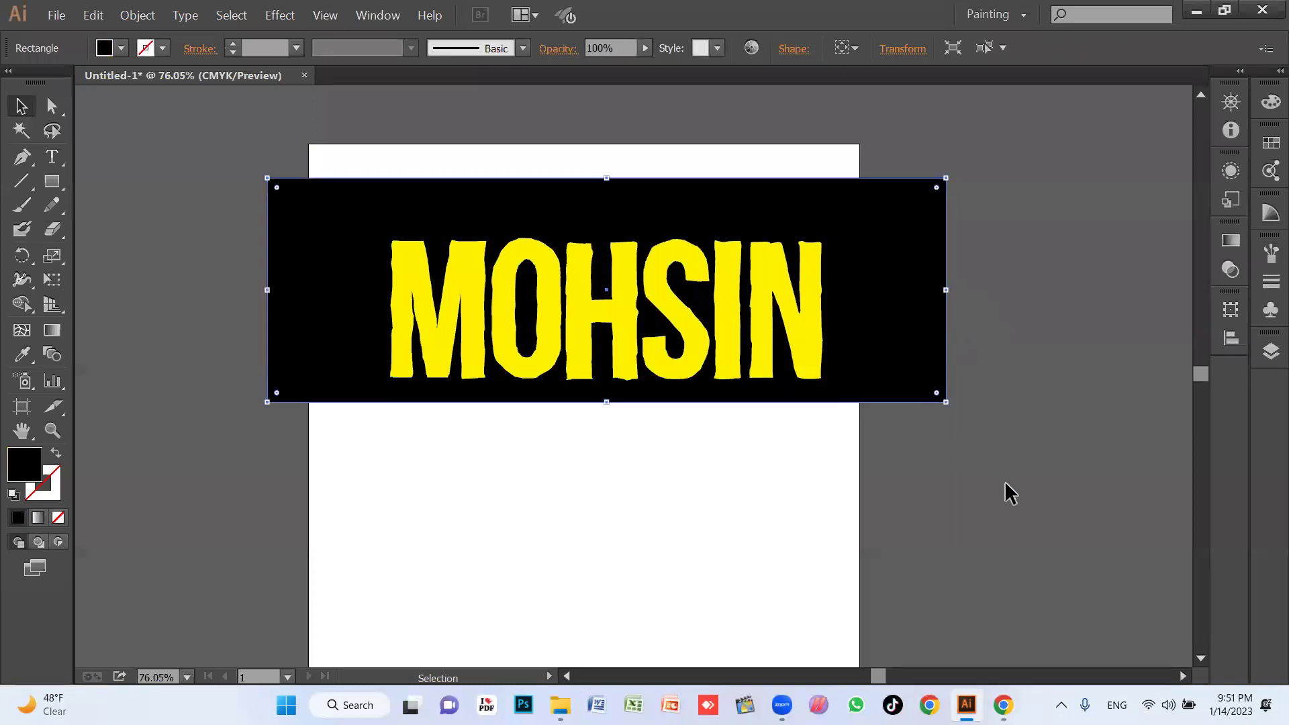
key(Delete)
click(765, 359)
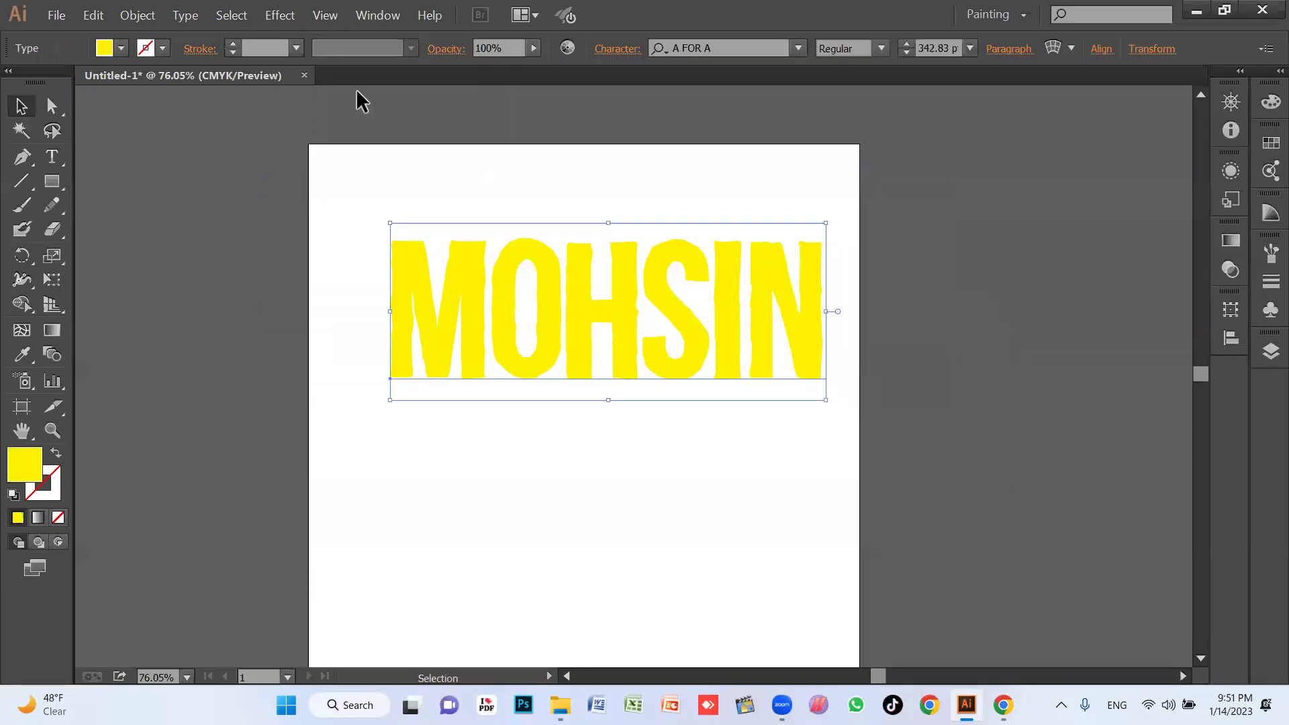
click(121, 47)
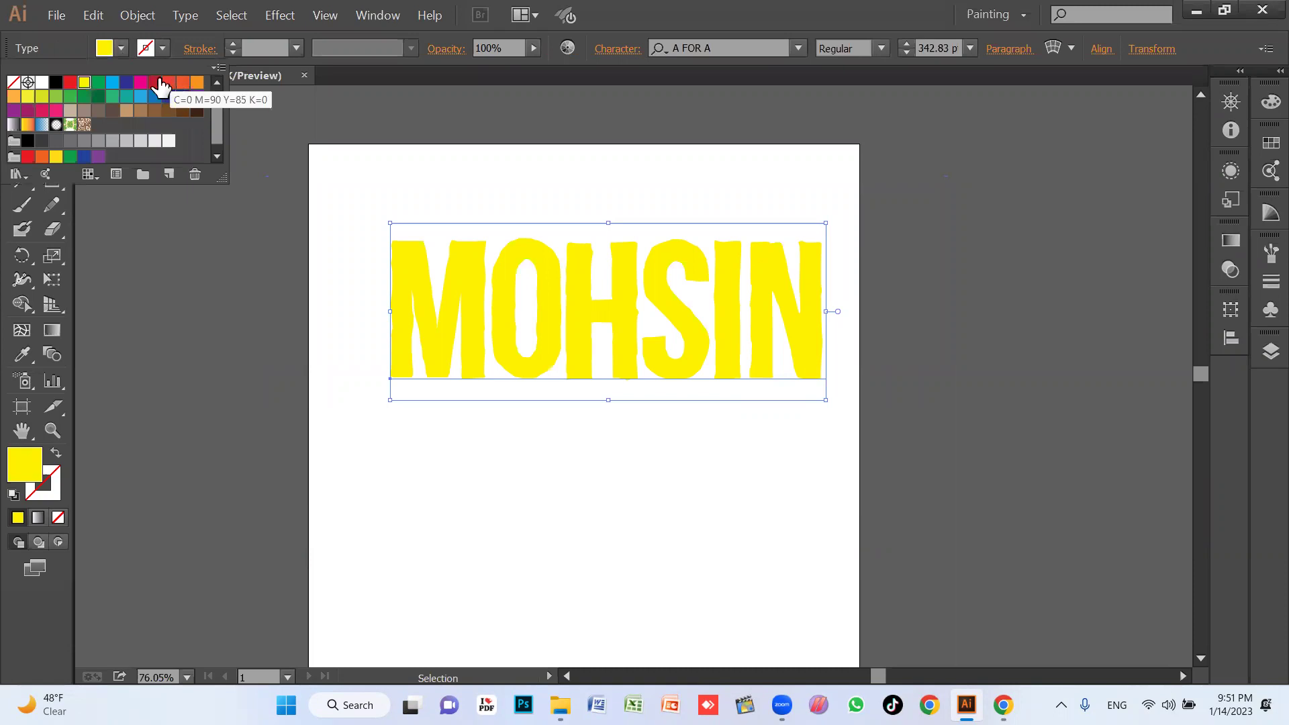
click(160, 86)
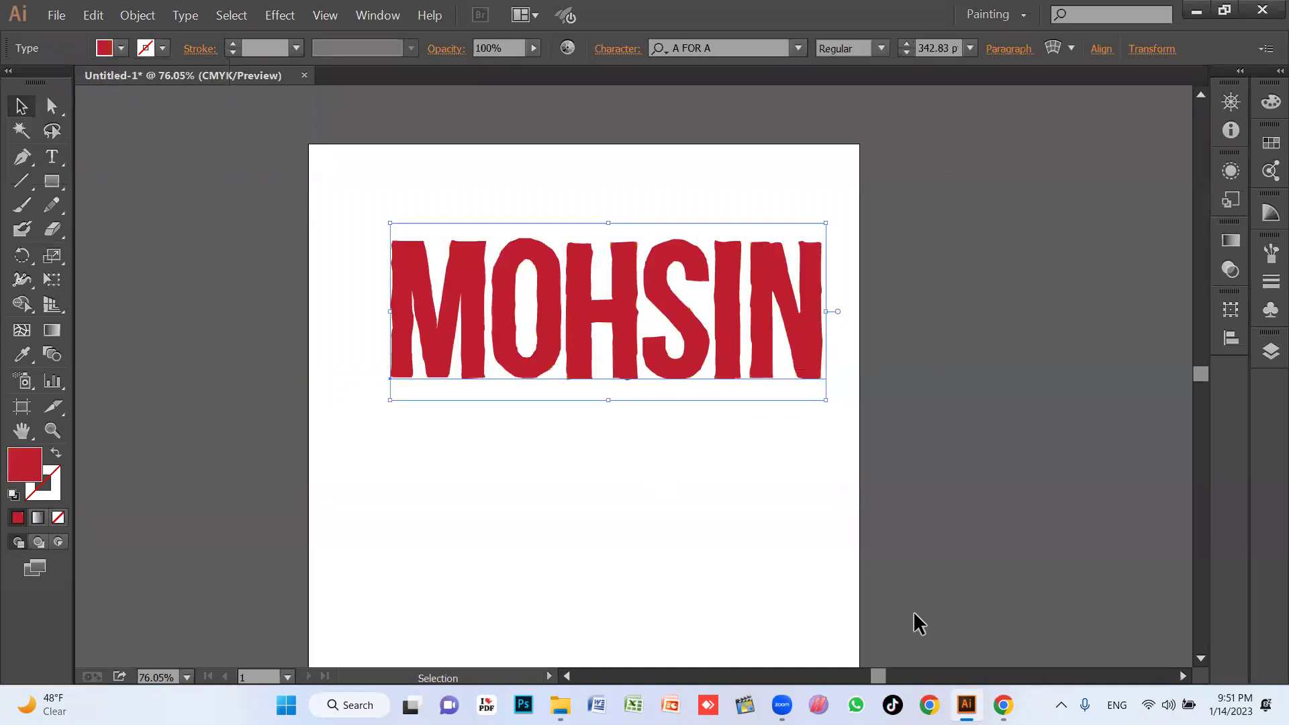
mouse_move(1003, 704)
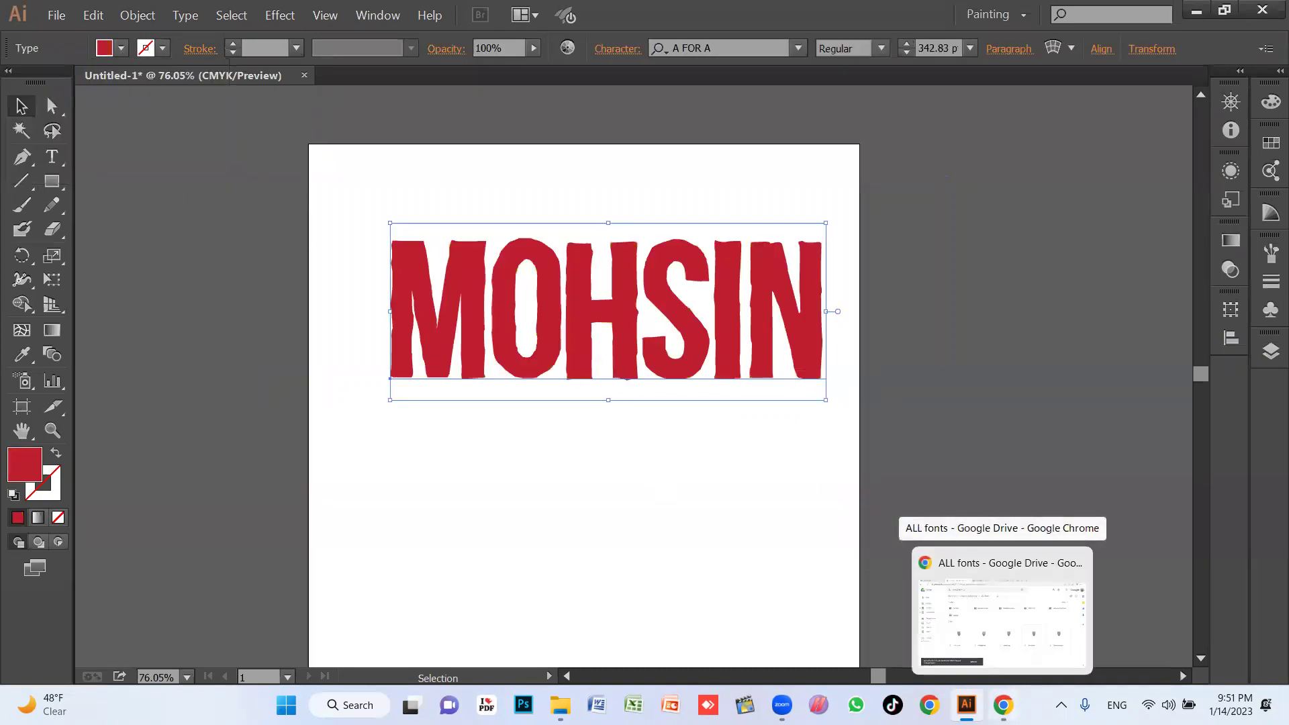
click(1001, 611)
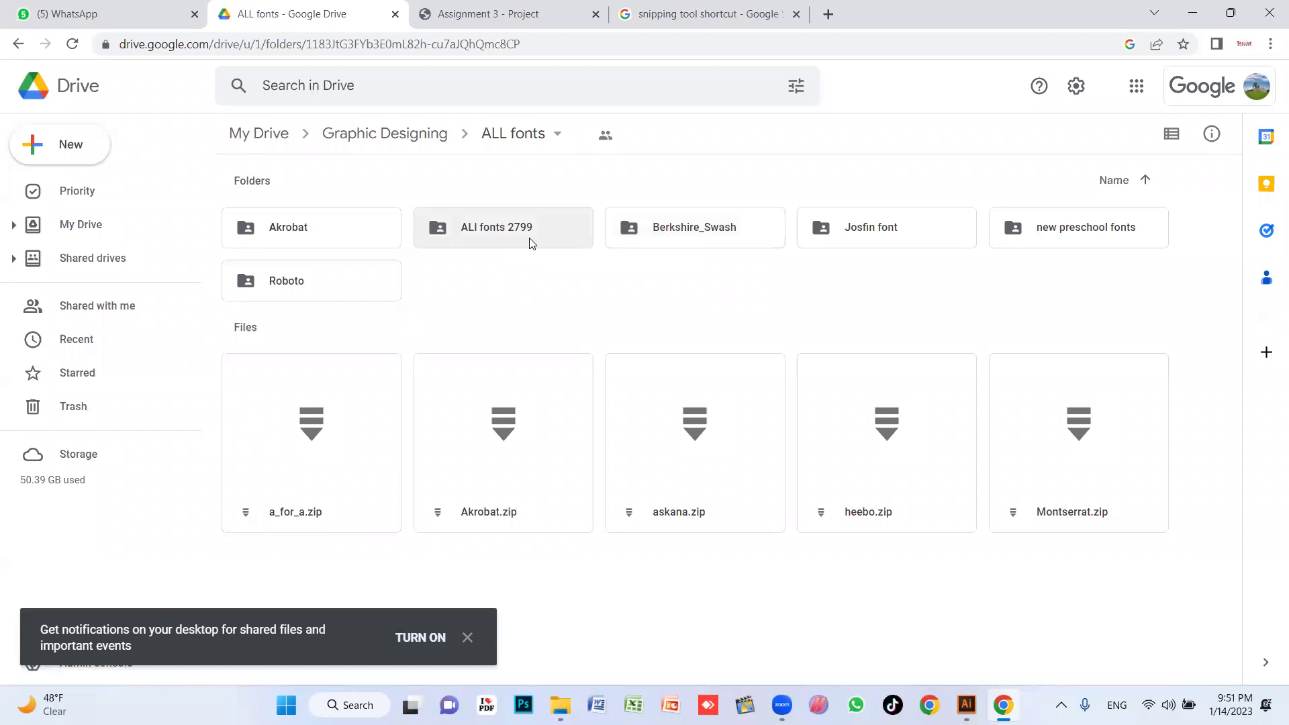
Start the ALI fonts 2799 folder download, cancel the zip, then go to the snipping tool shortcut tab
right_click(492, 233)
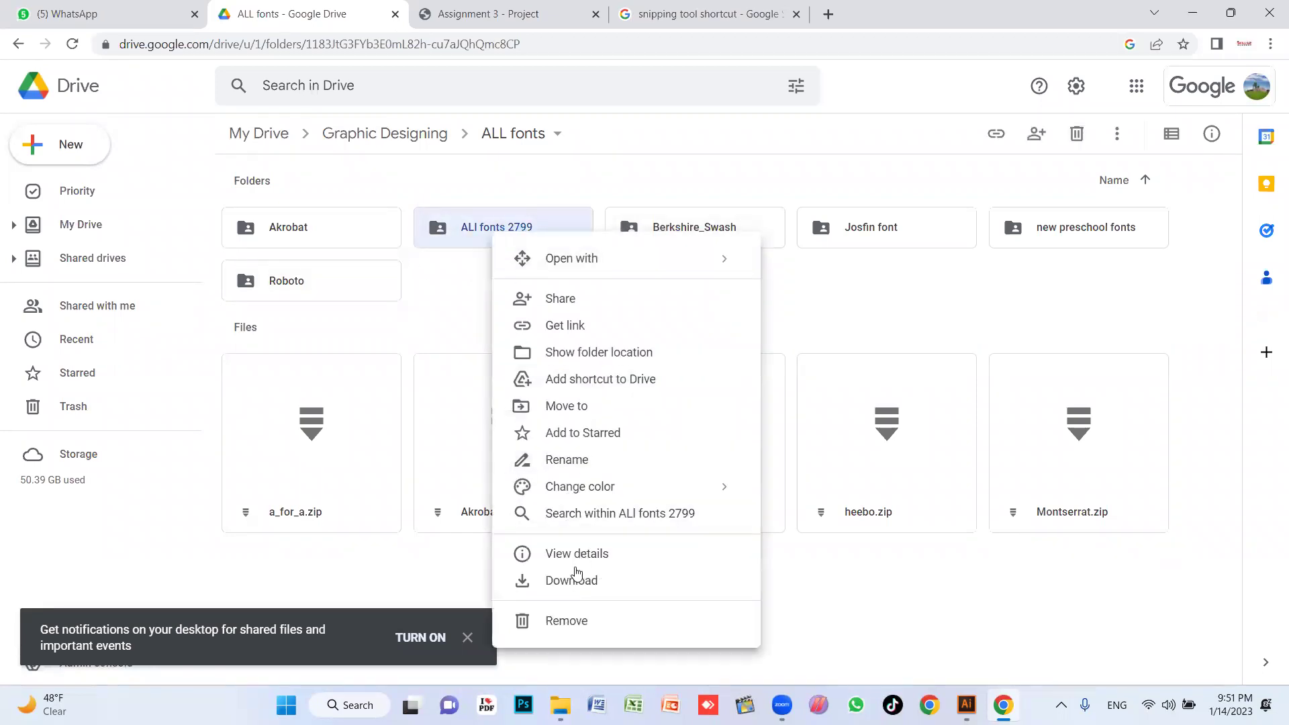
click(598, 582)
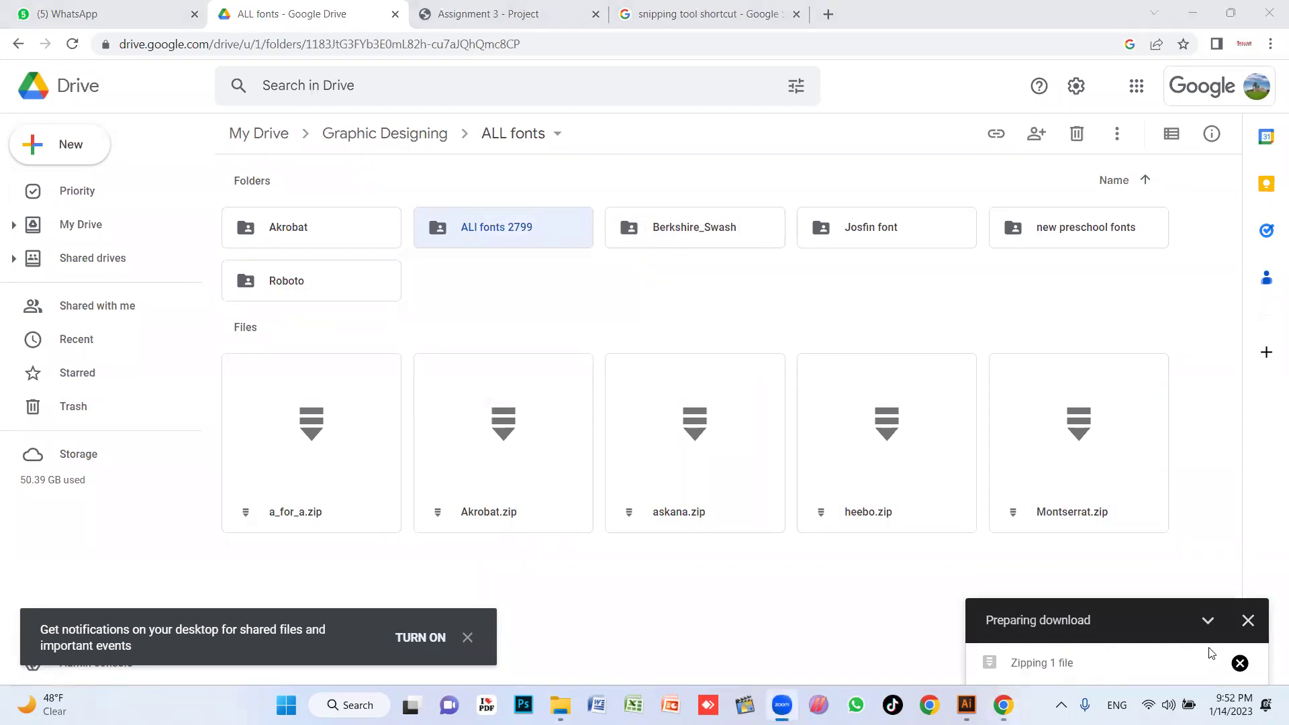
click(1240, 663)
click(1247, 619)
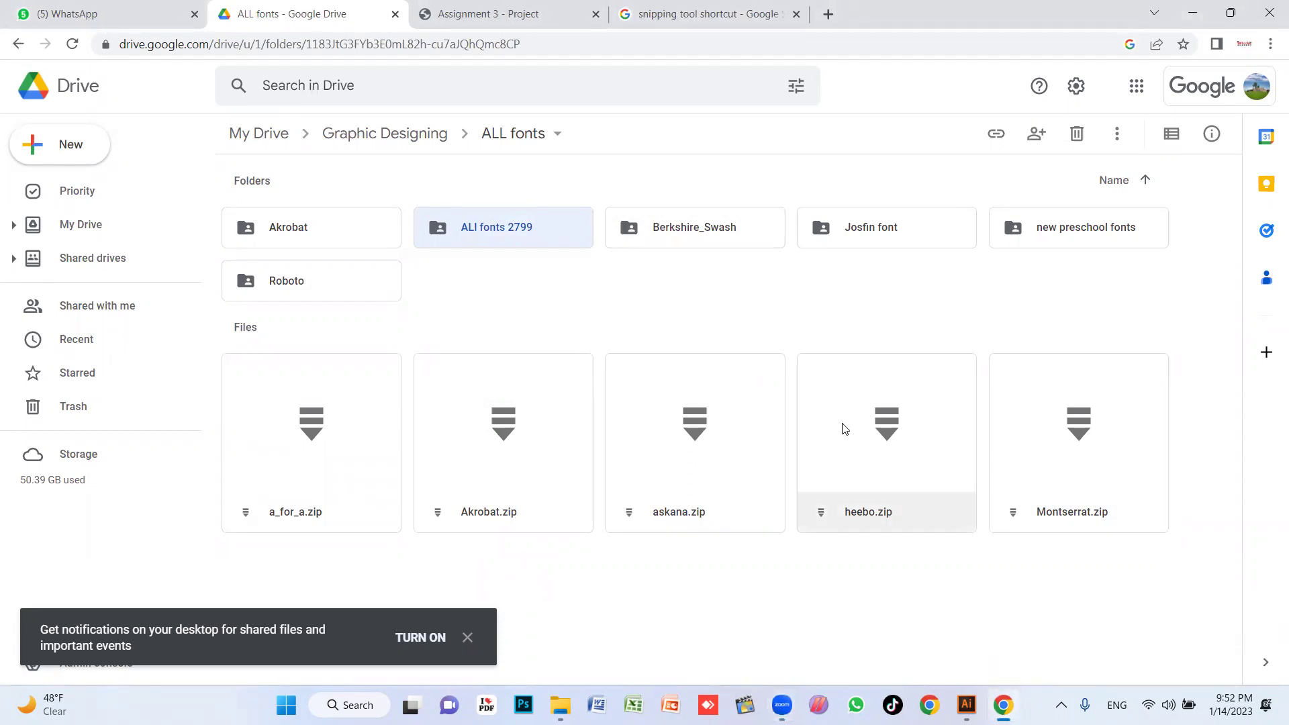
click(747, 12)
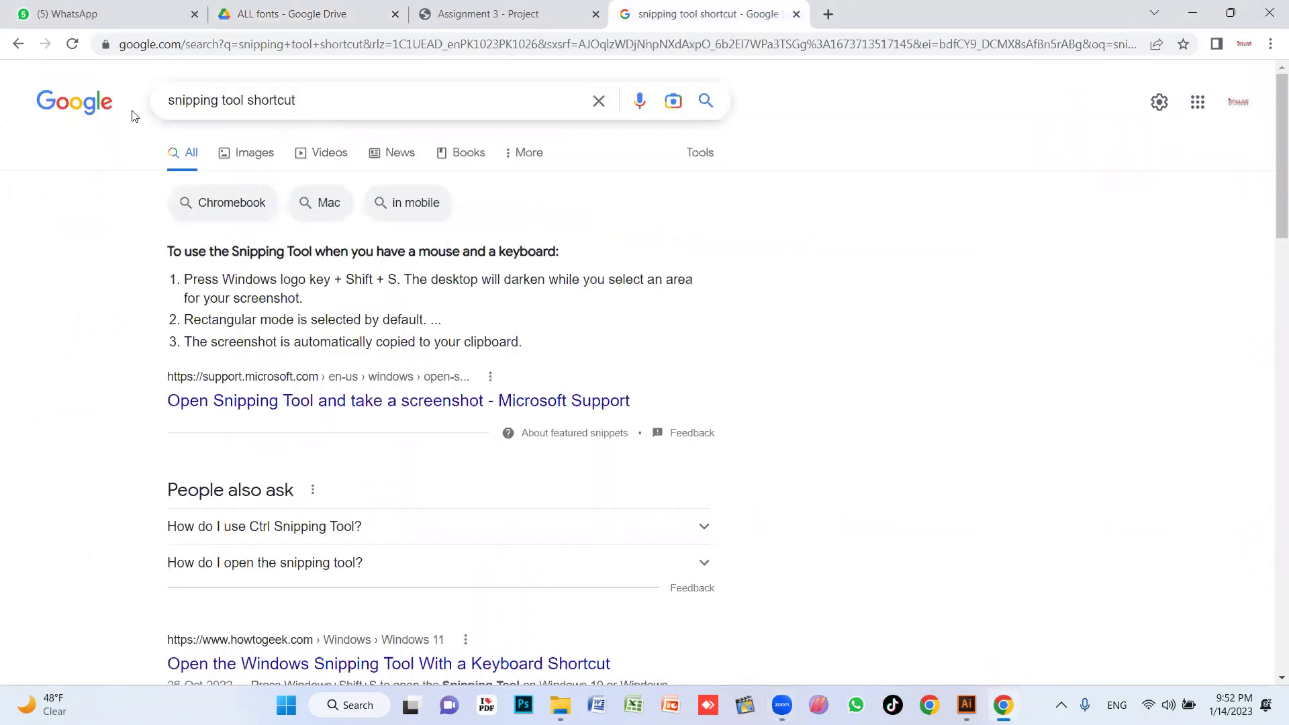
Search Google for '1001 font' and open the 1001fonts.com website
key(ctrl+a)
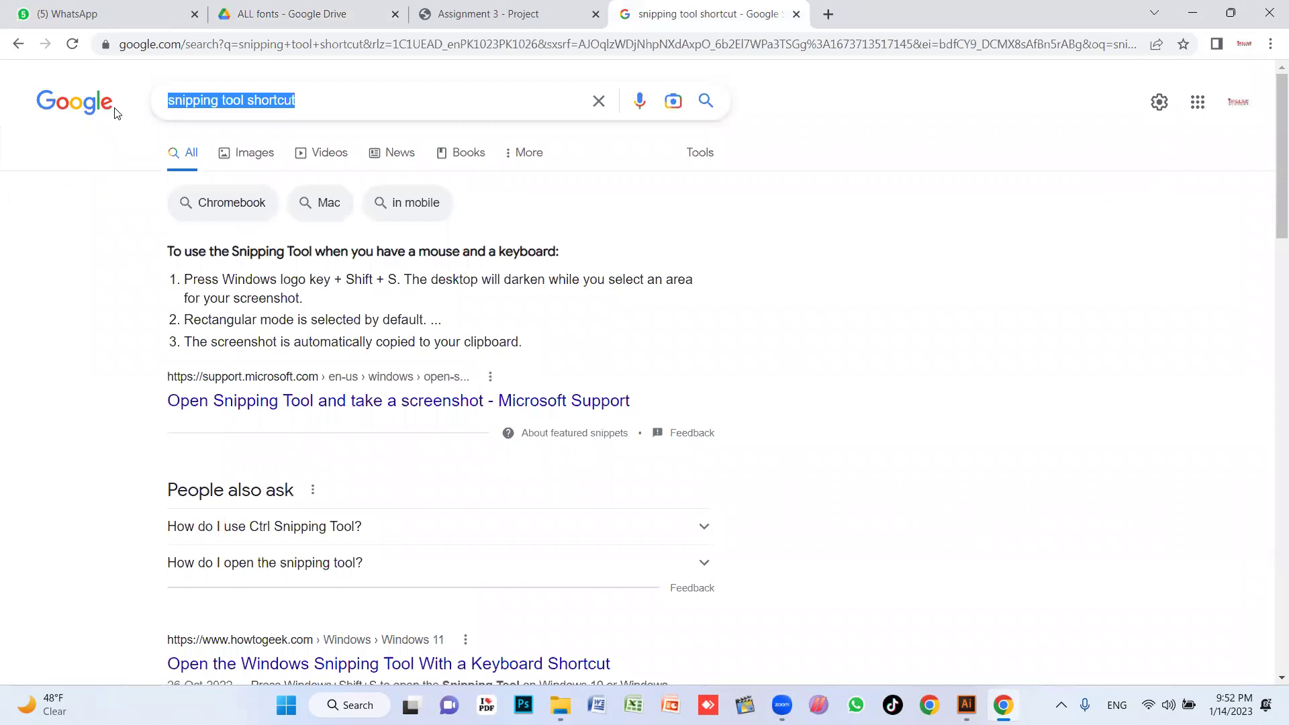
text(1000)
key(BackSpace)
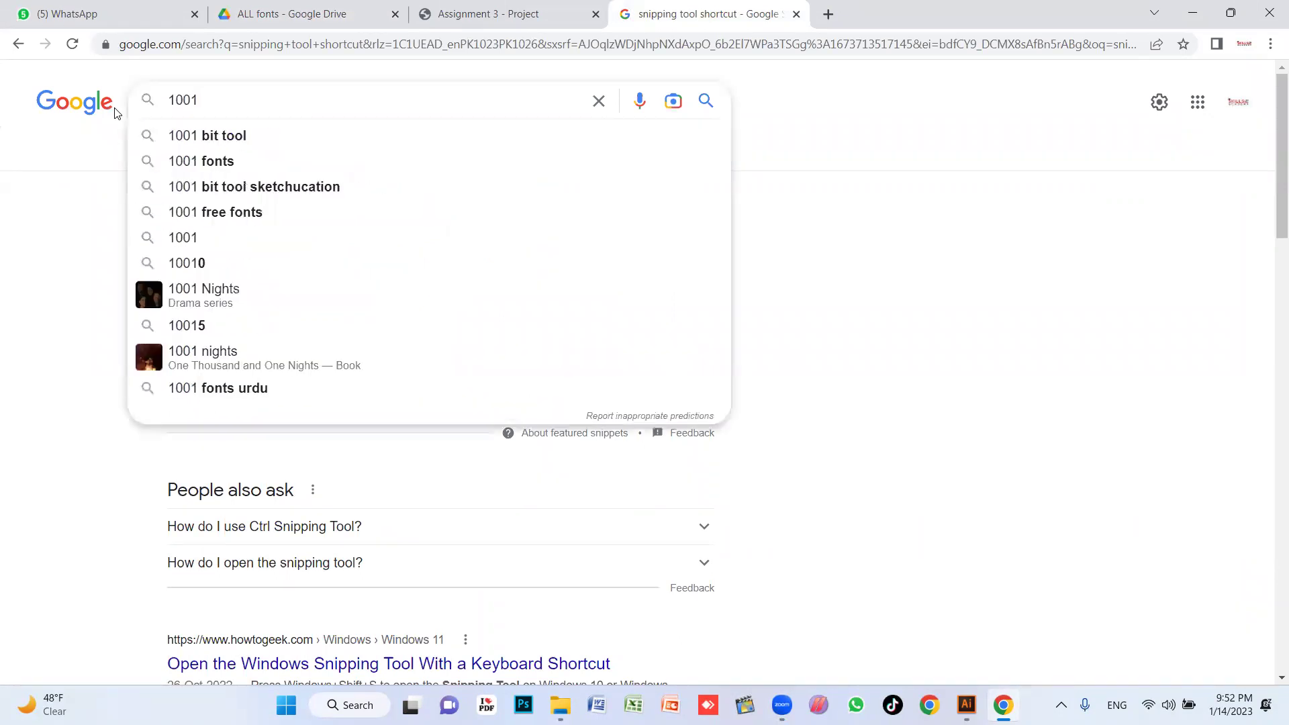
text(ont)
key(Down)
key(Down)
key(Down)
key(Up)
key(Up)
key(Return)
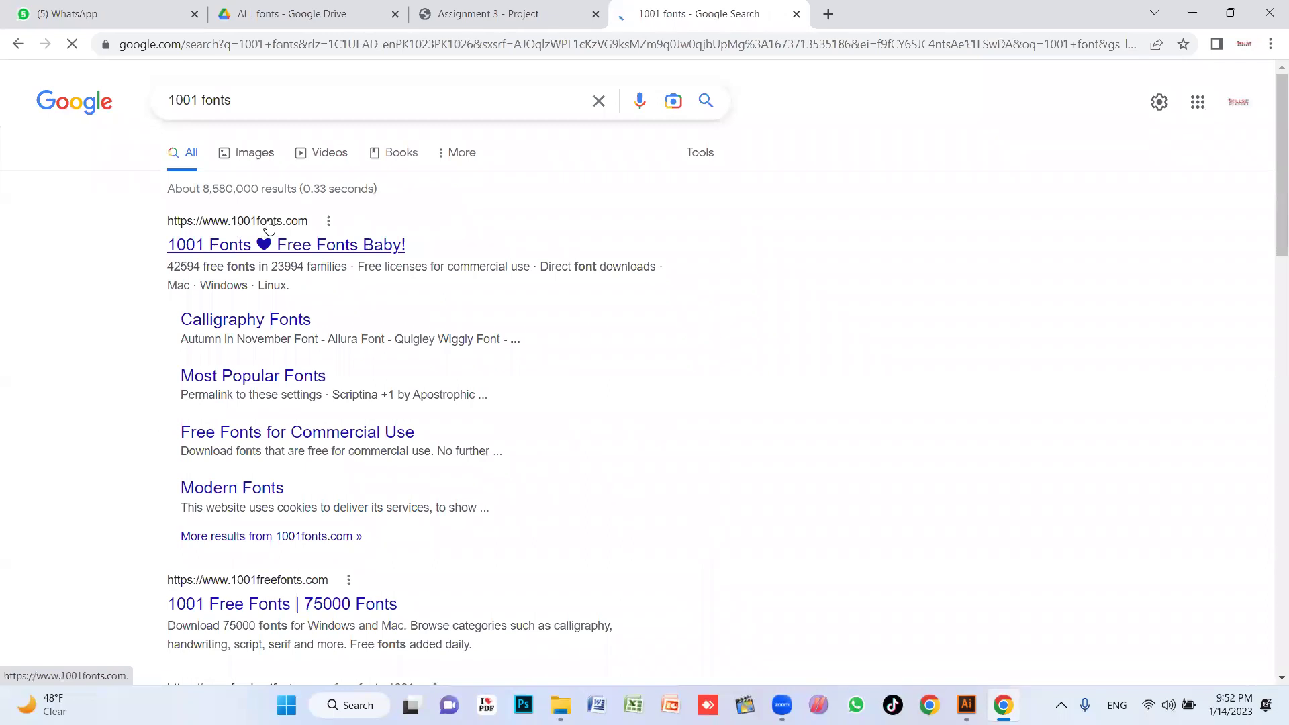
click(354, 251)
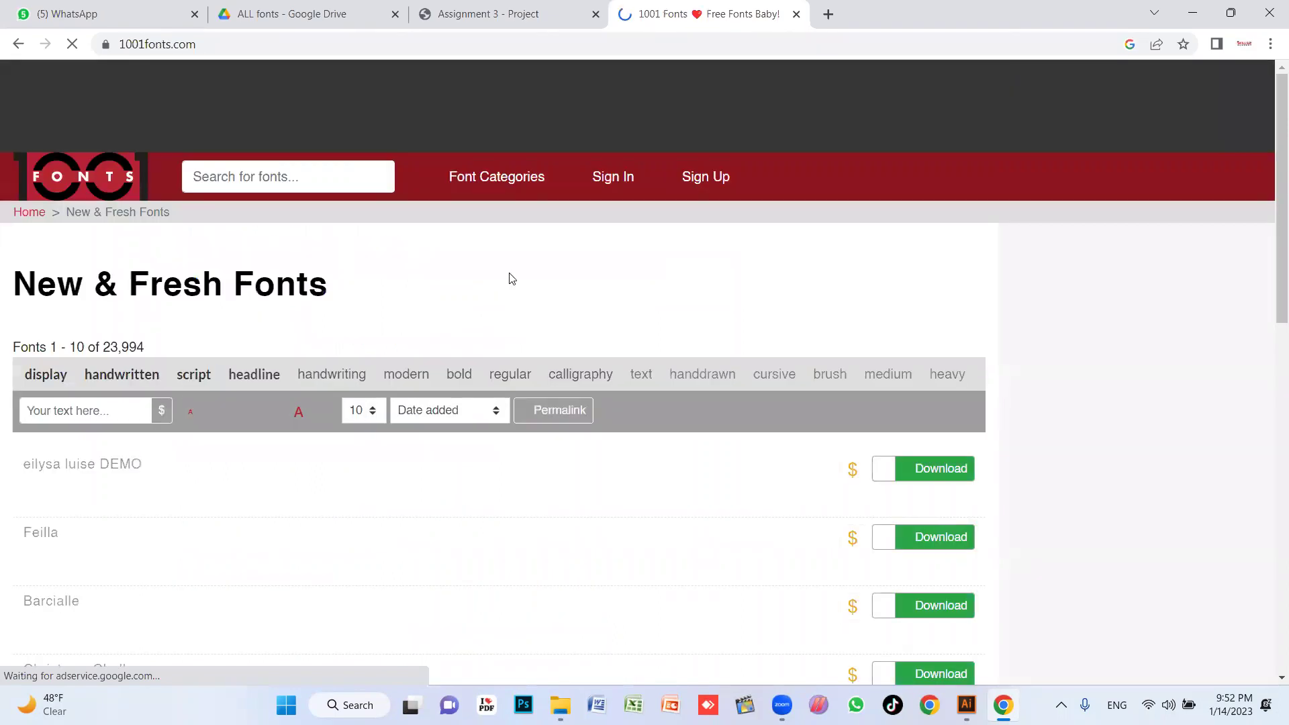
Search the 1001 Fonts site for 'stylish font'
scroll(422, 305, down, 2)
scroll(100, 322, down, 3)
scroll(268, 332, down, 1)
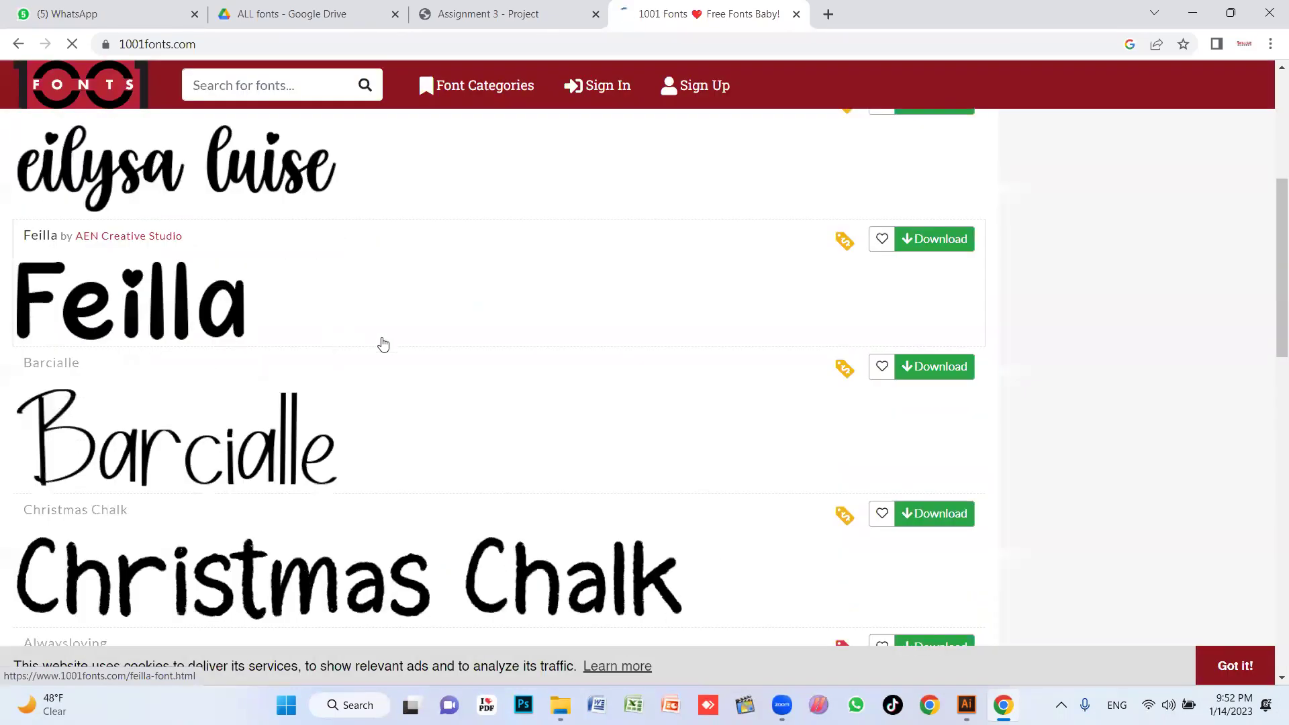
scroll(396, 348, down, 3)
scroll(418, 350, down, 6)
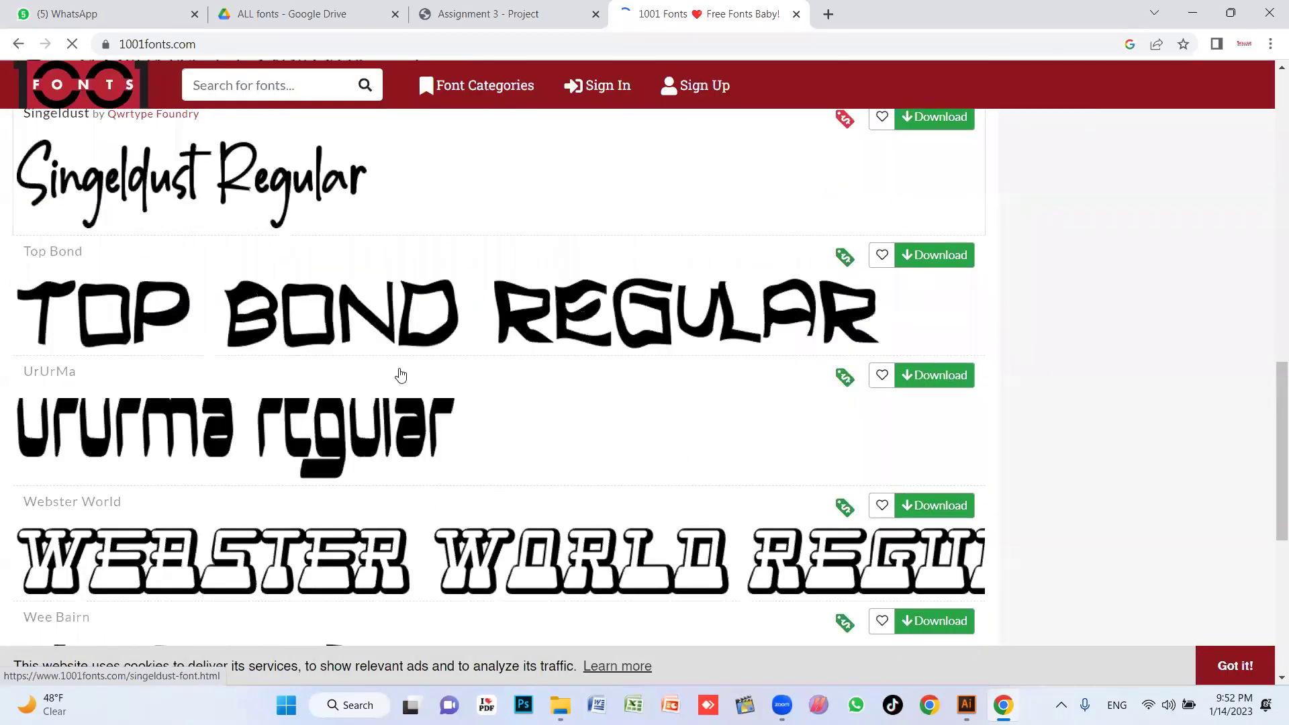
scroll(171, 377, down, 5)
scroll(315, 356, up, 10)
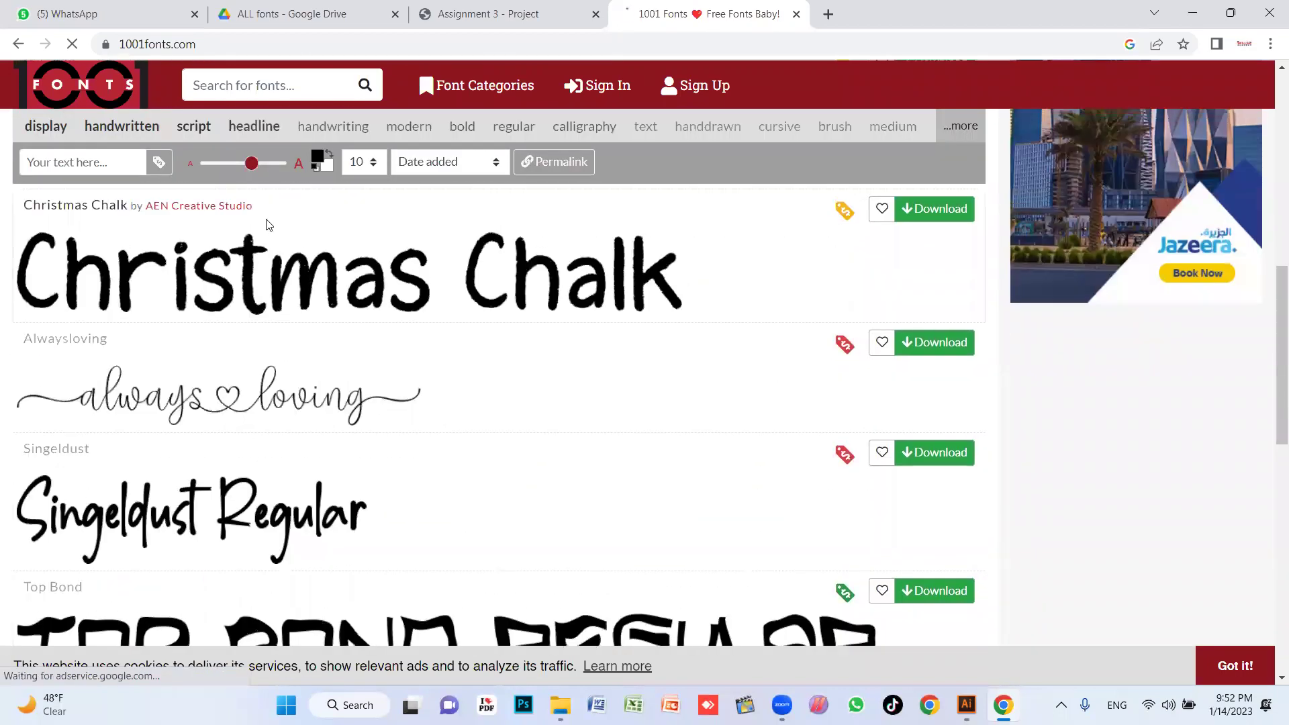
scroll(264, 224, up, 5)
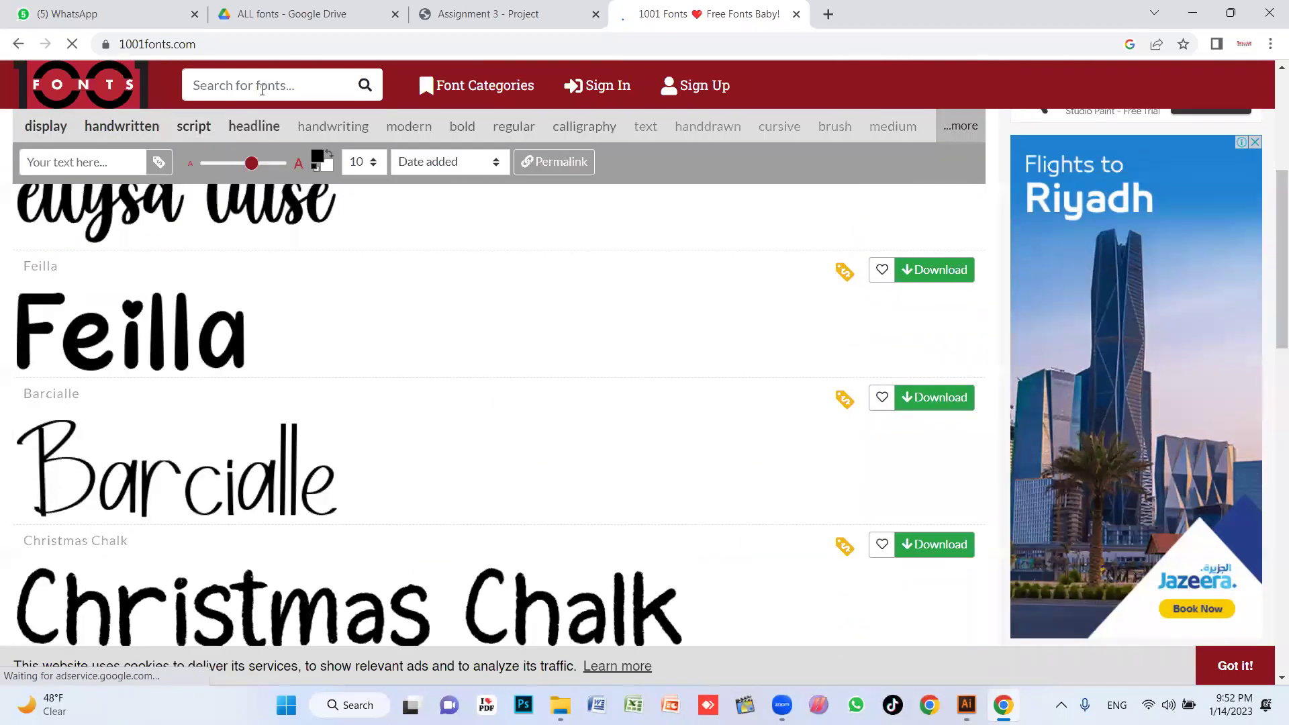
text(stylish font)
key(Return)
Scroll the stylish font results and download Magical Stylish Script Demo
scroll(469, 315, down, 3)
scroll(537, 325, down, 1)
scroll(552, 328, down, 1)
scroll(552, 328, down, 1)
scroll(550, 302, down, 2)
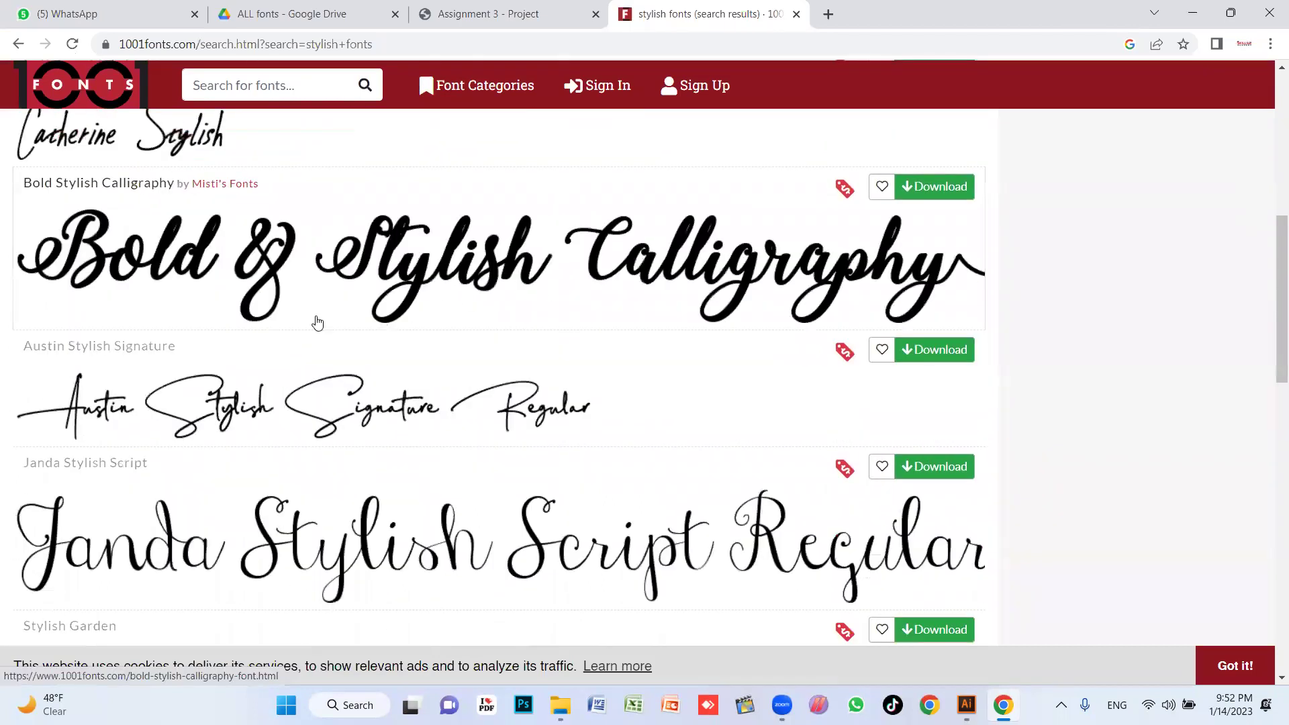
scroll(376, 355, up, 1)
scroll(355, 384, down, 2)
scroll(354, 384, down, 1)
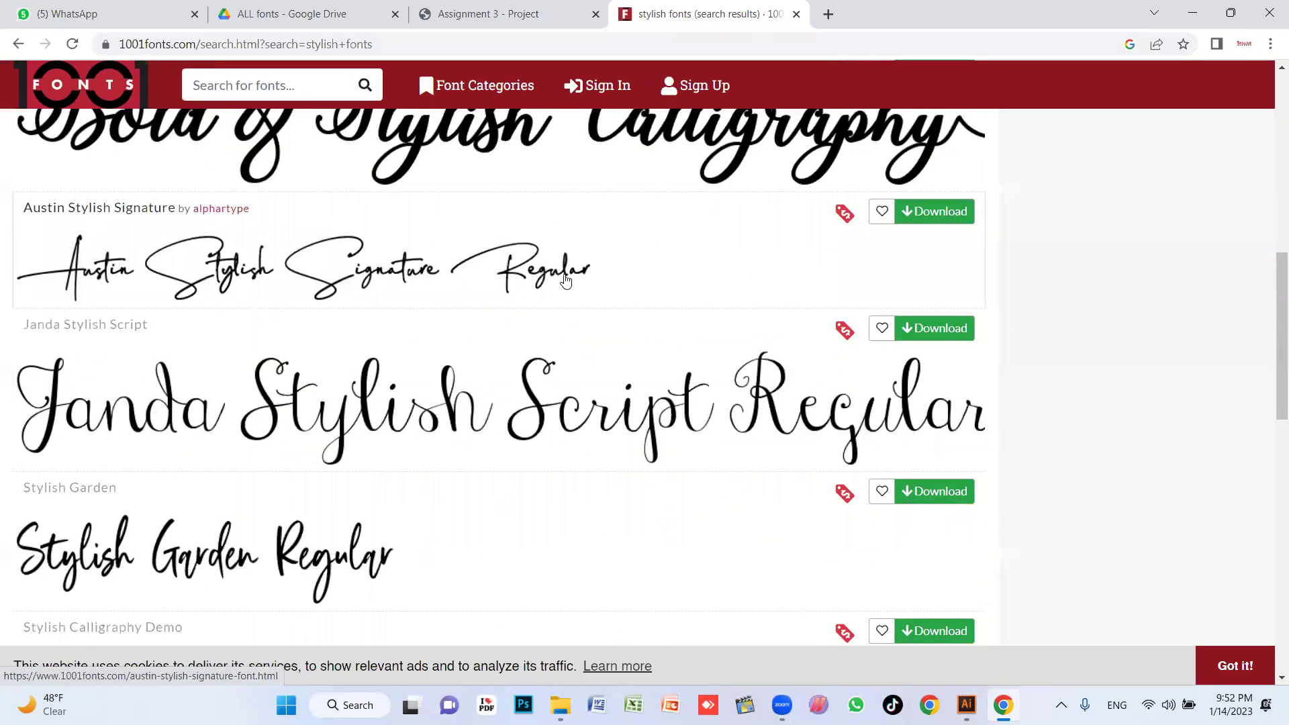
scroll(171, 344, down, 1)
scroll(335, 352, down, 2)
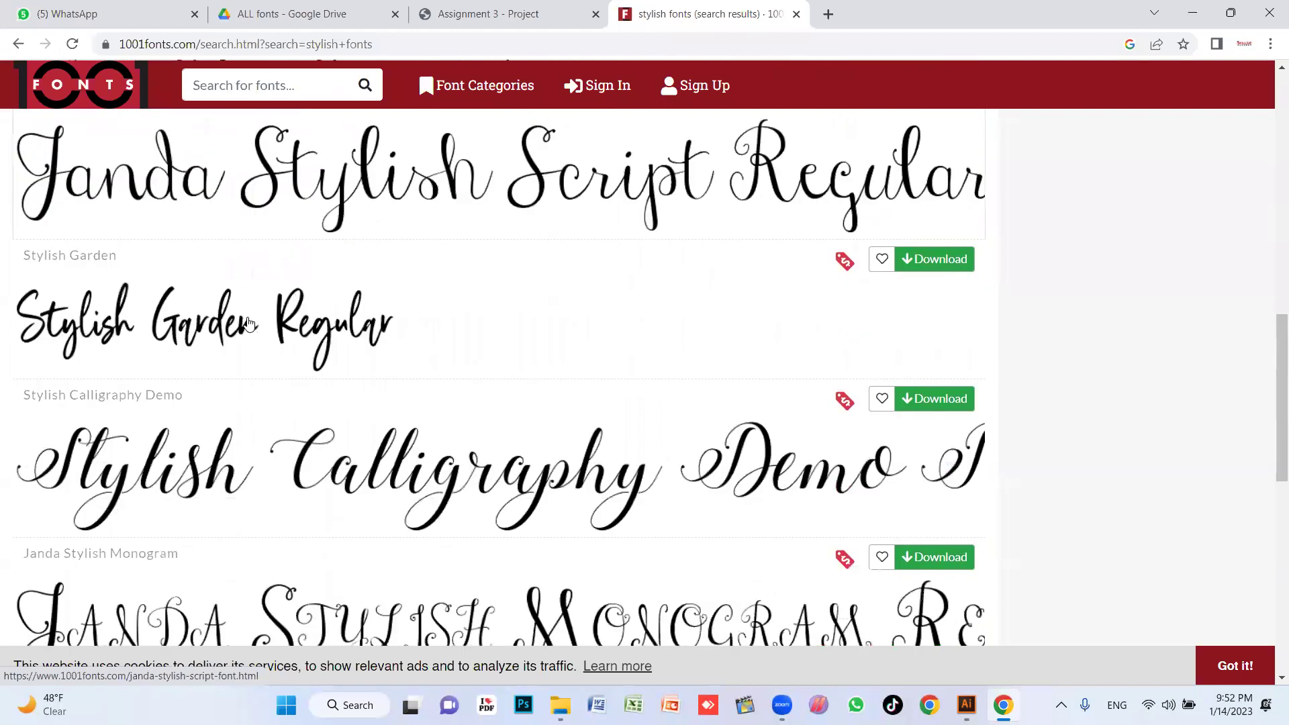
scroll(492, 360, down, 1)
scroll(336, 362, down, 2)
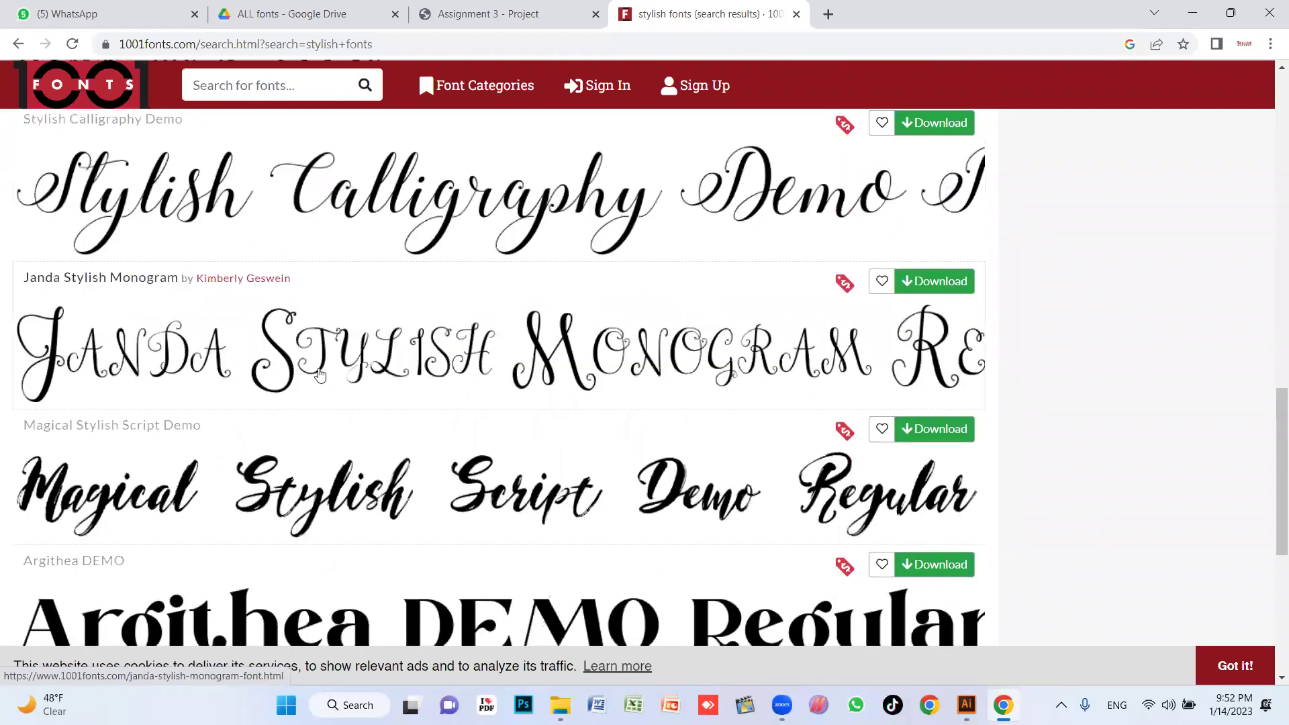
scroll(135, 366, down, 2)
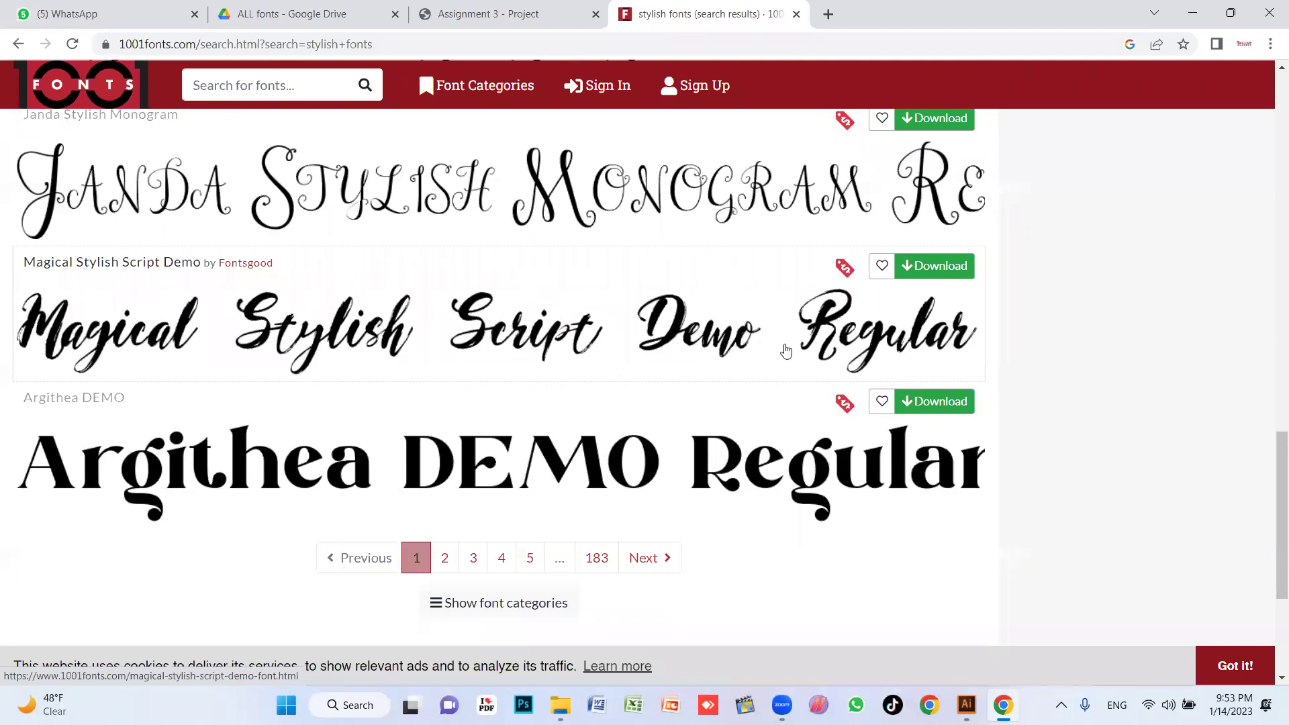
click(930, 276)
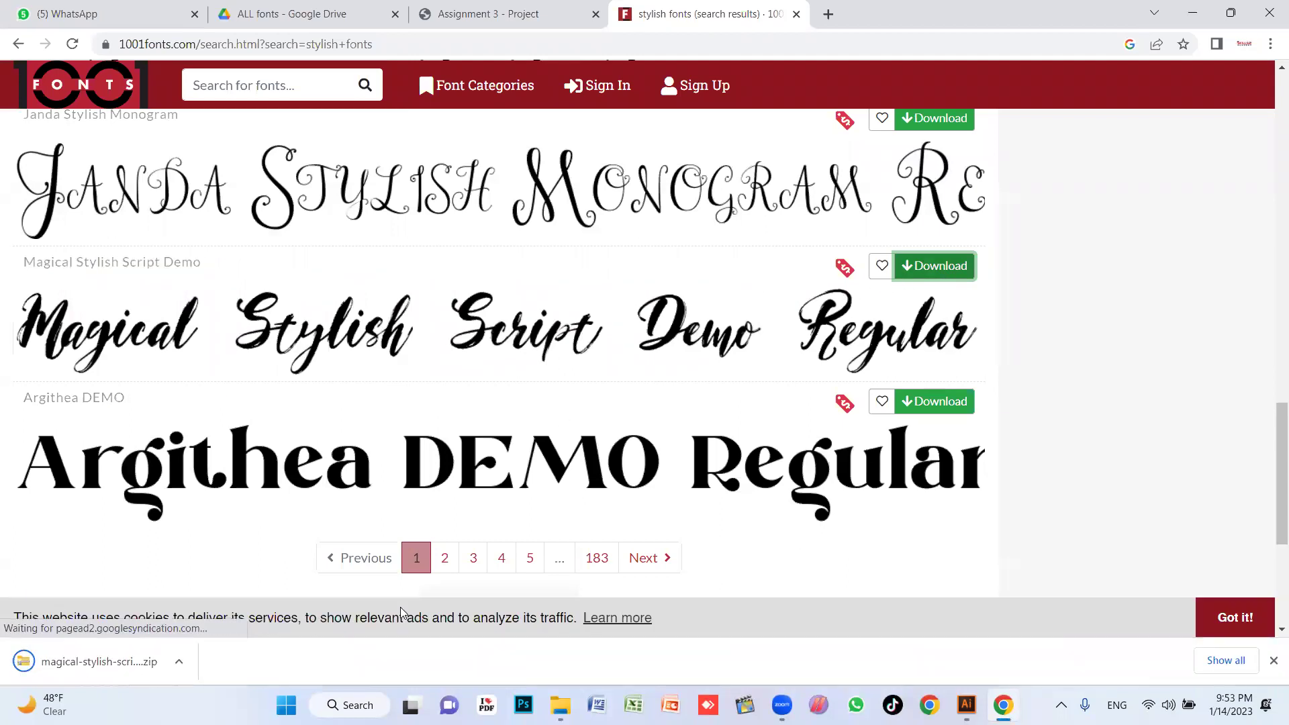
Open the downloaded zip and its Magical Stylish Script-Demo folder, selecting the font file
click(99, 663)
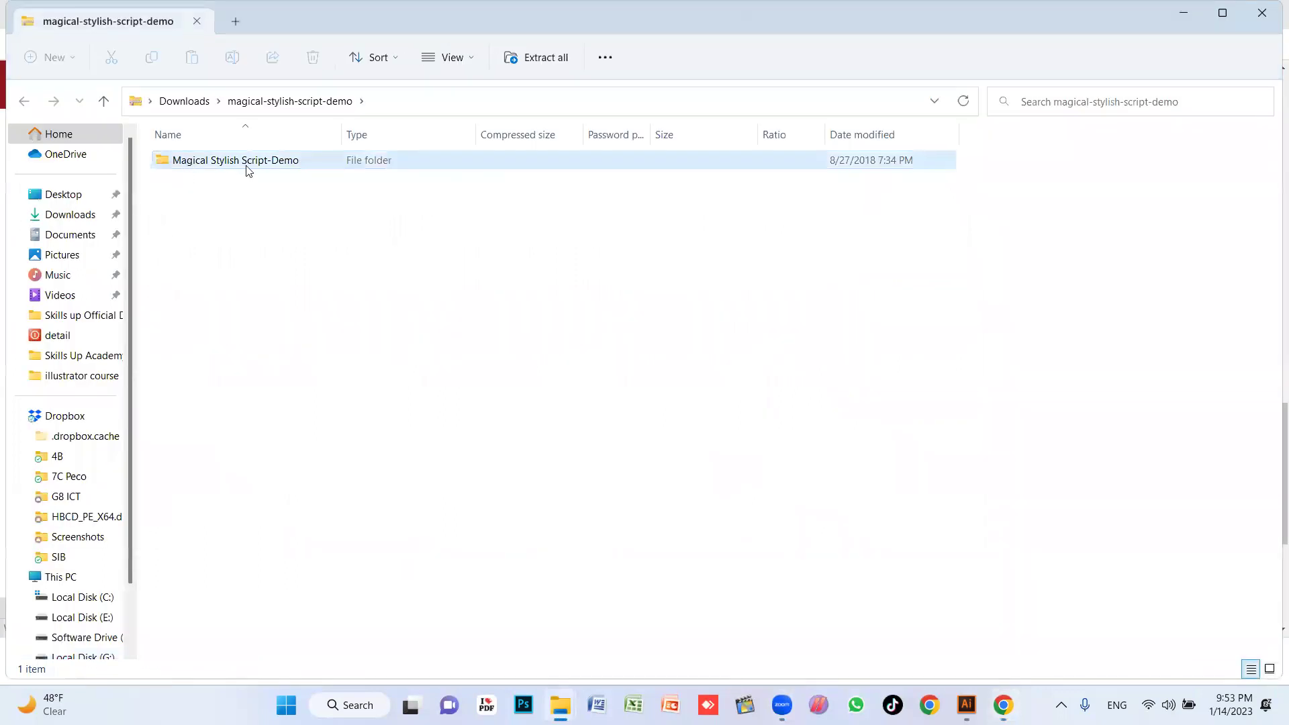
double_click(225, 164)
click(161, 179)
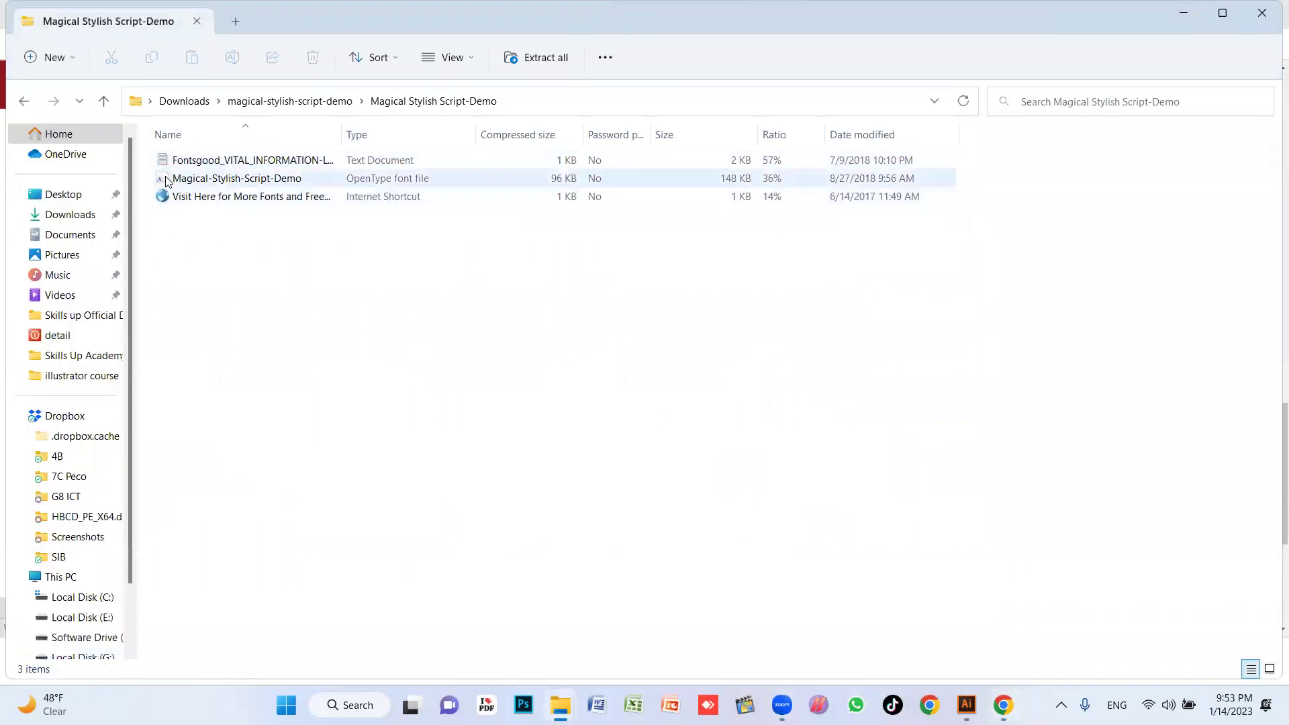
ctrl+scroll(277, 306, up, 2)
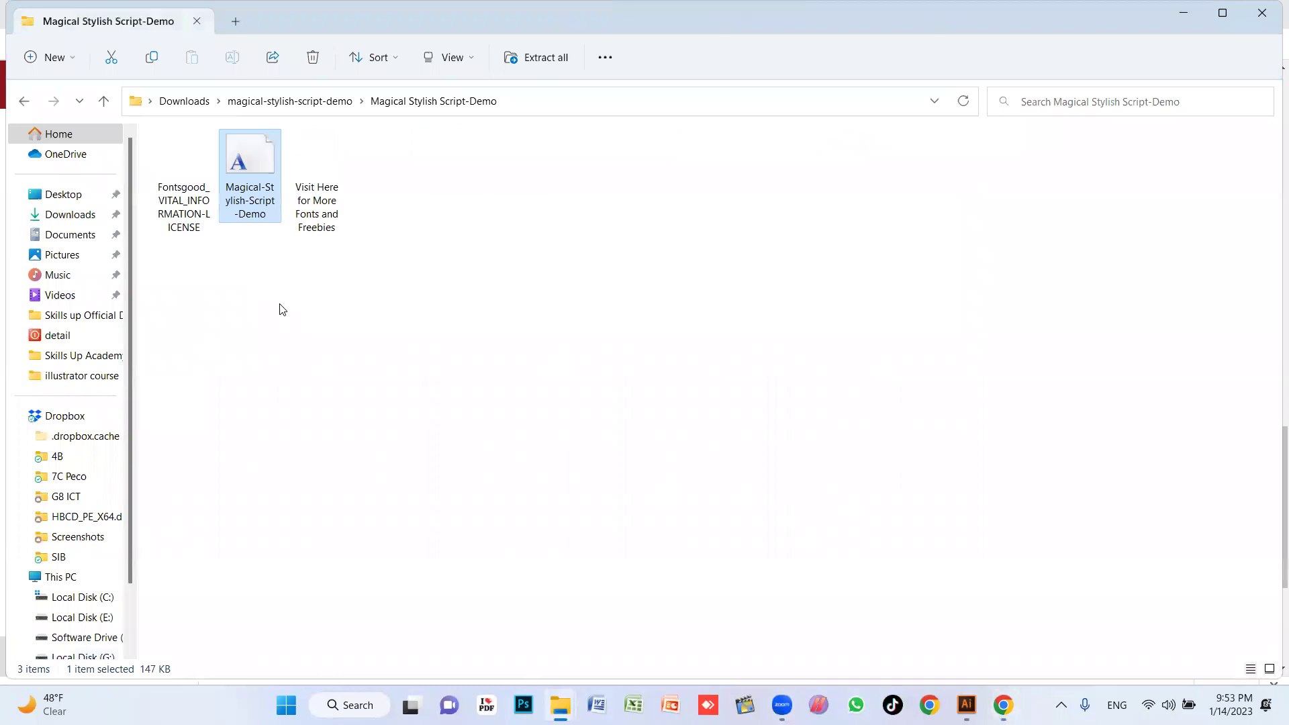
ctrl+scroll(277, 306, up, 1)
ctrl+scroll(311, 319, up, 1)
click(309, 186)
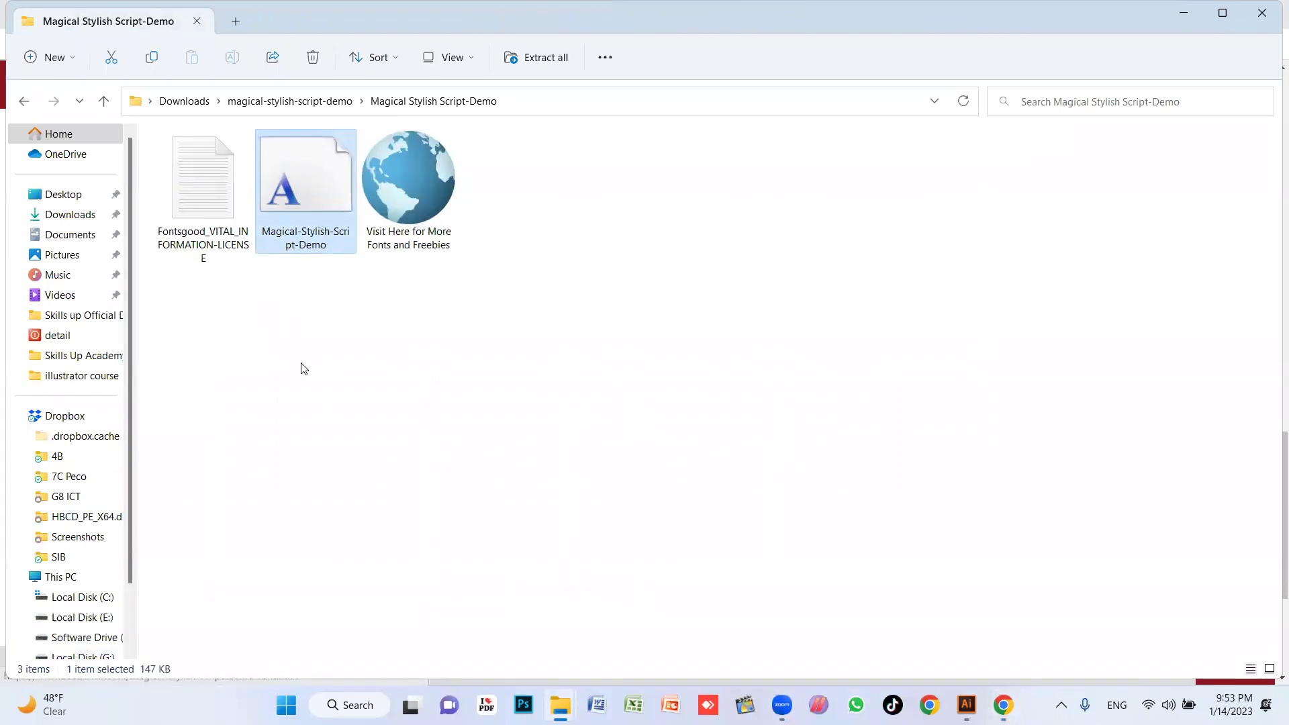
Preview and install the Magical Stylish Script Demo font, then close the preview and folder
double_click(319, 162)
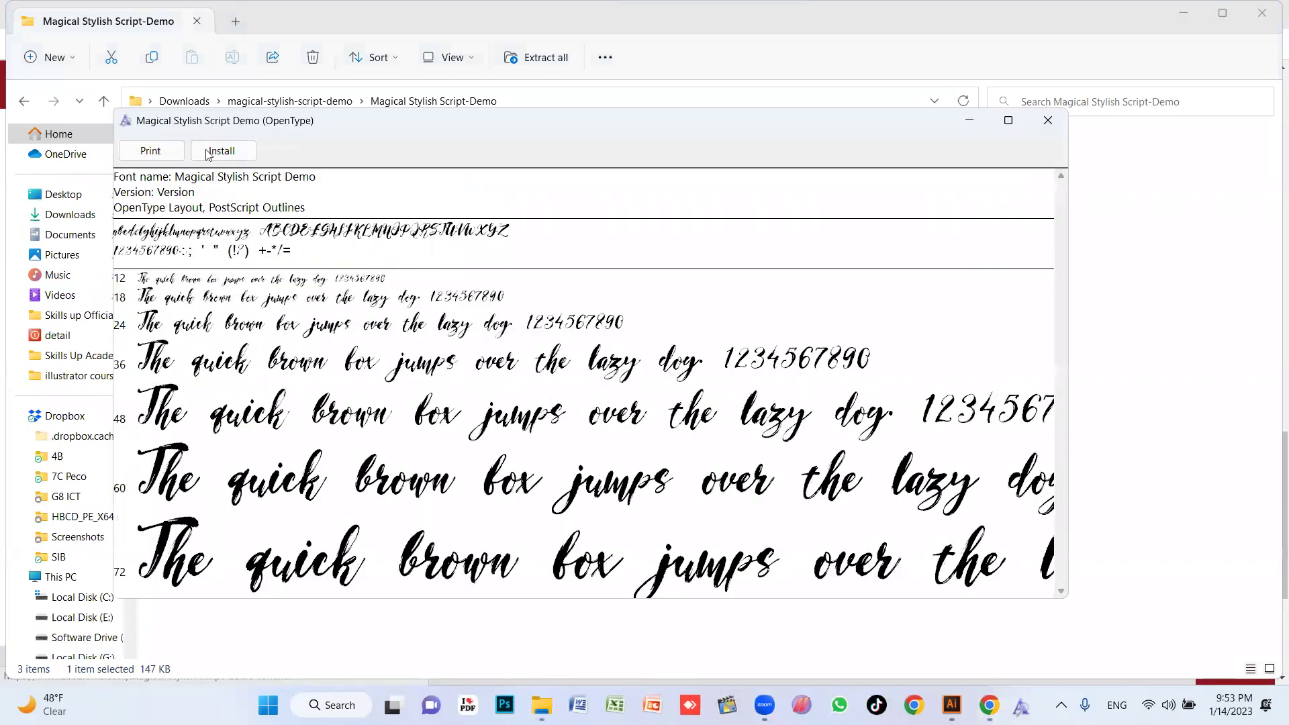
click(223, 153)
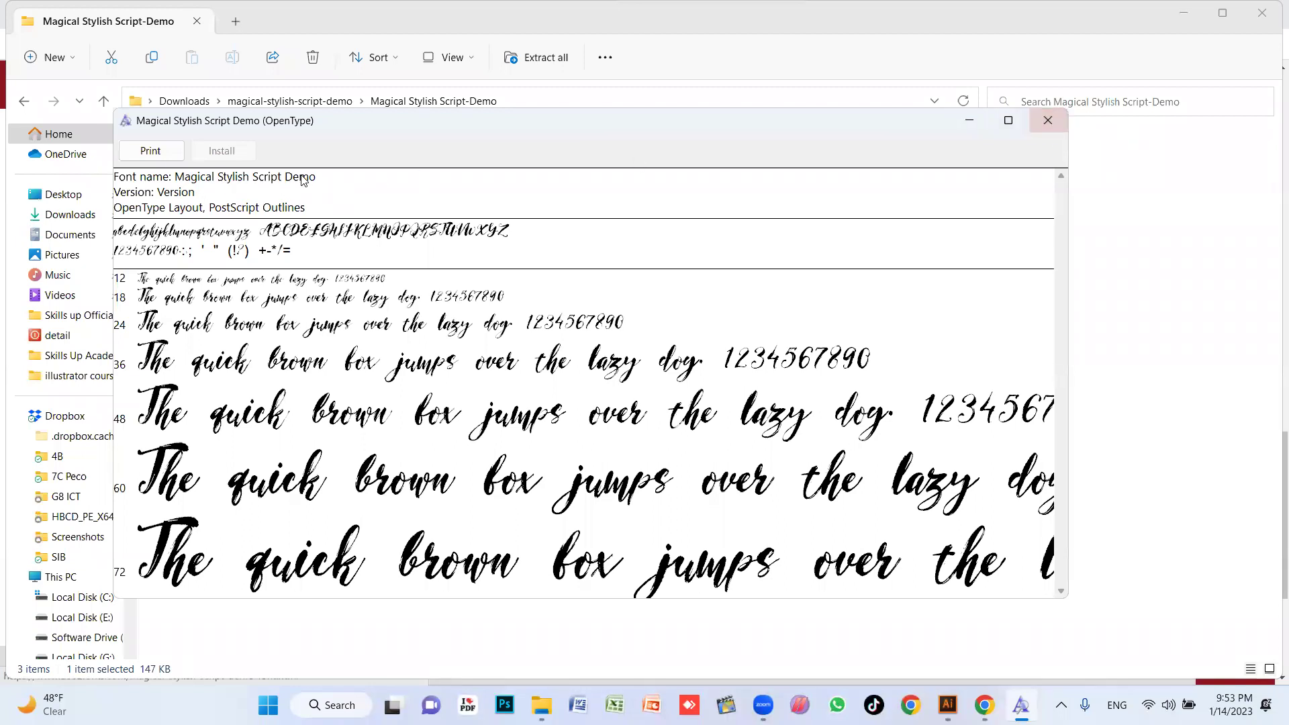
click(1047, 121)
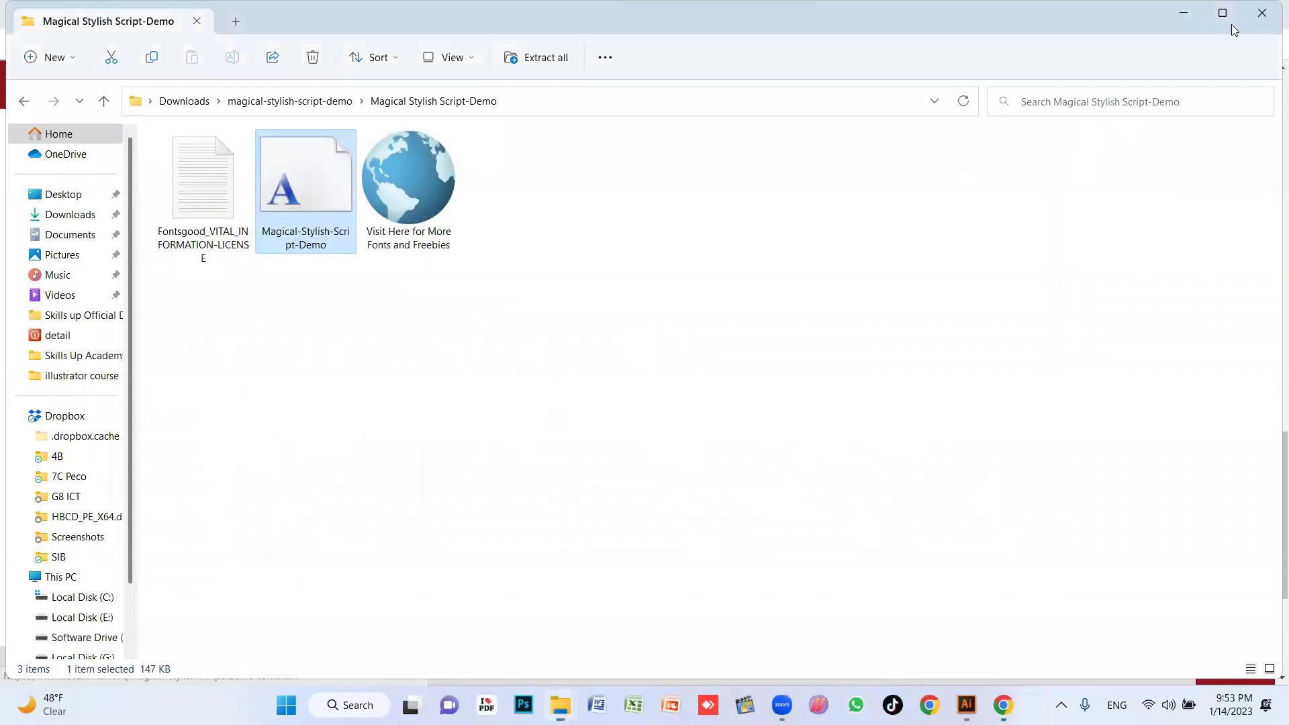
click(1263, 12)
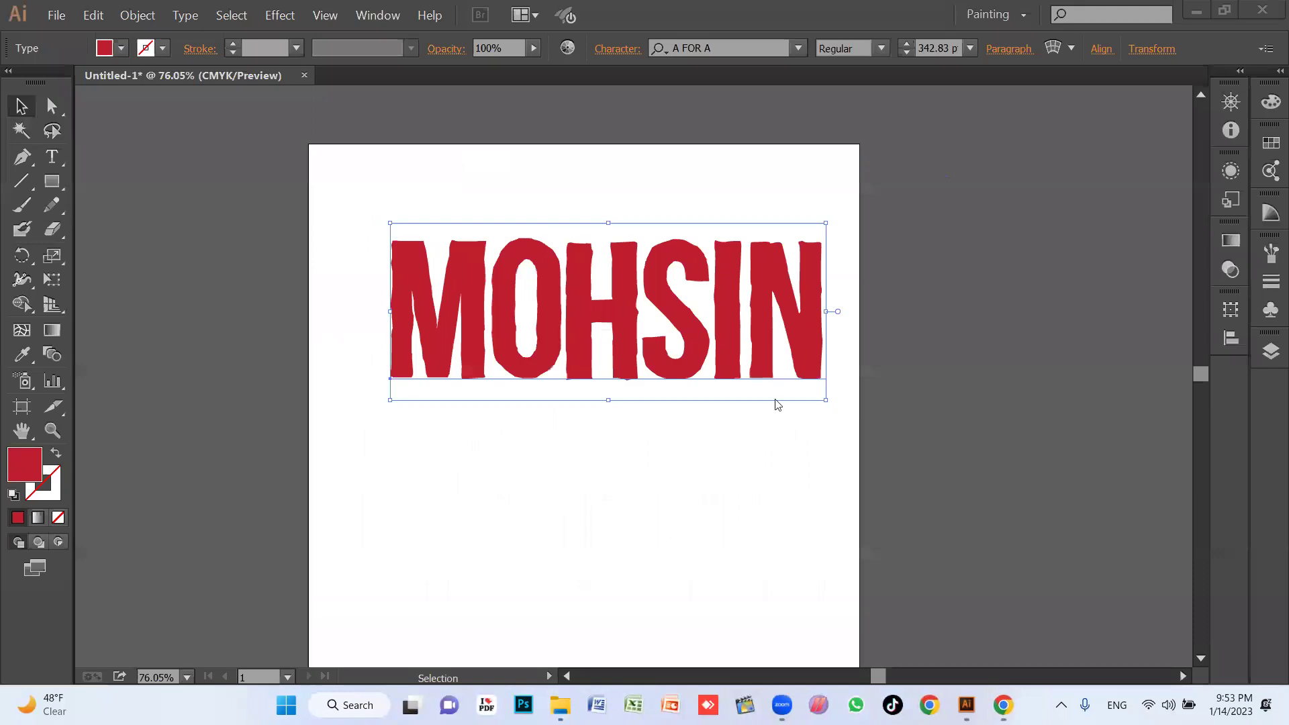
Nudge MOHSIN left and set it in the Magical Stylish Script Demo font
mouse_move(698, 363)
mouse_down()
mouse_move(631, 417)
mouse_move(654, 371)
mouse_up()
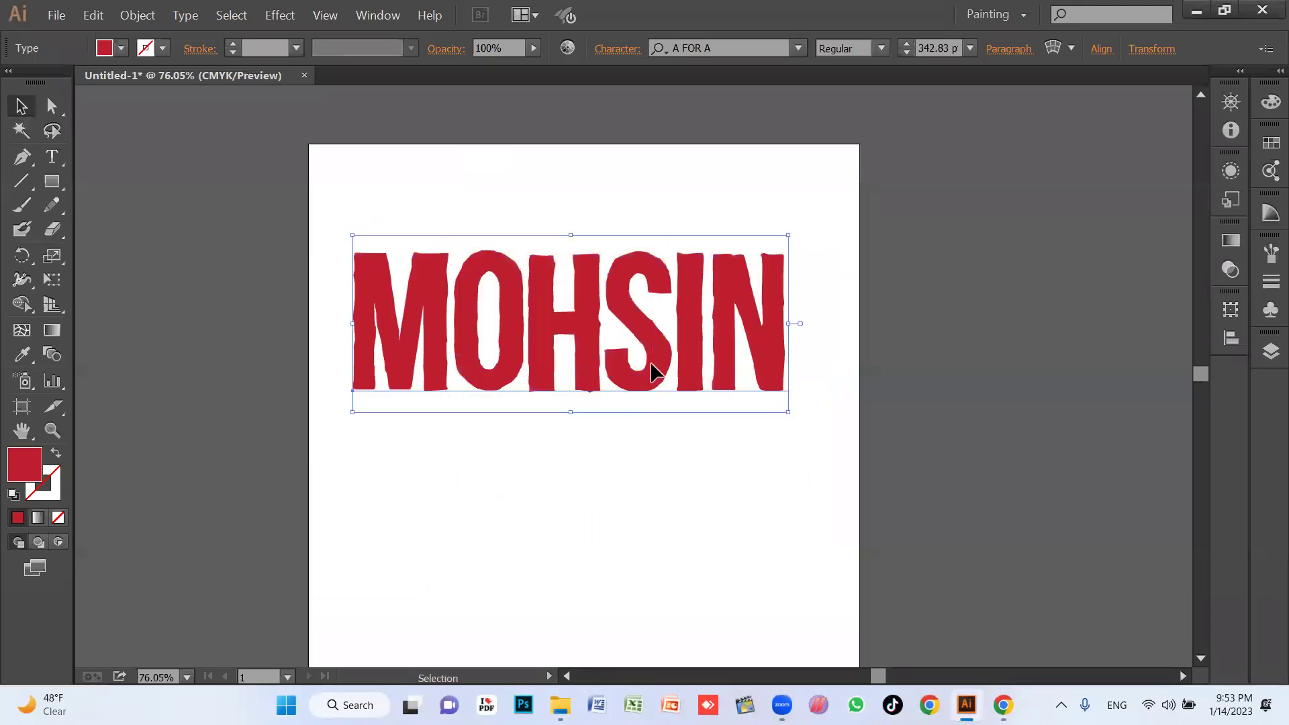
click(727, 39)
text(st)
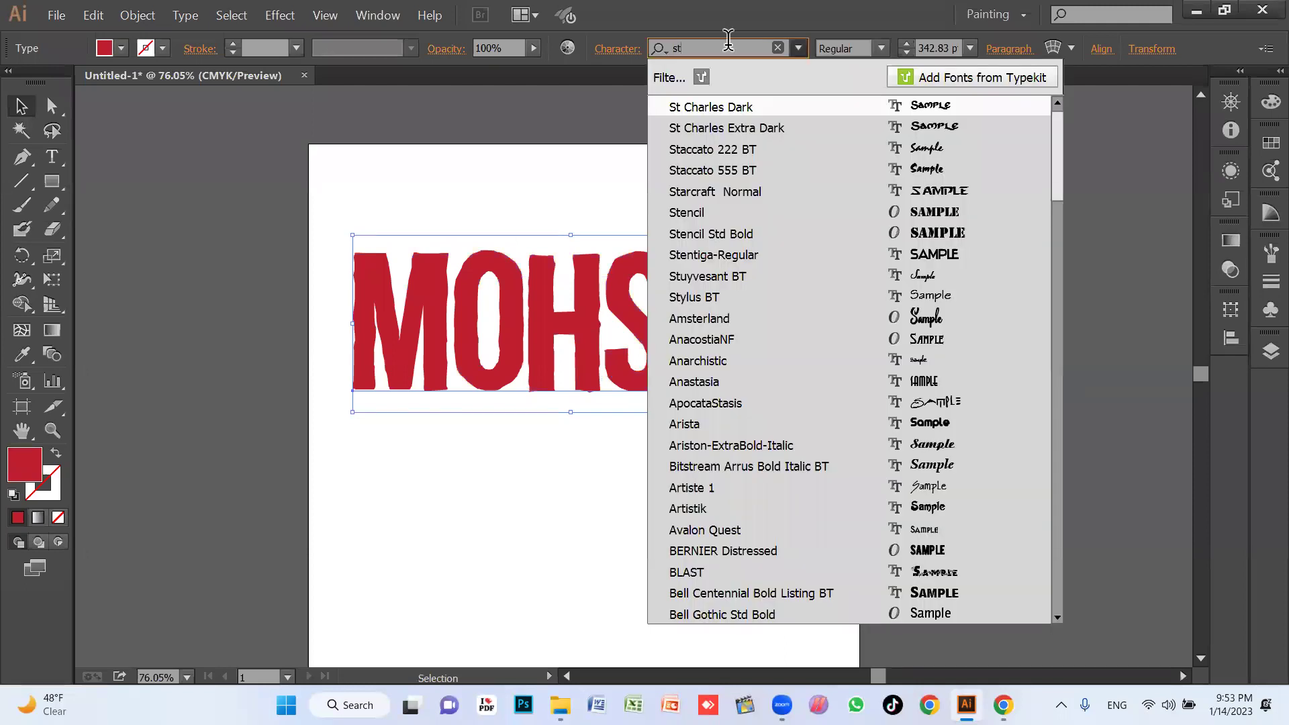
text(yli)
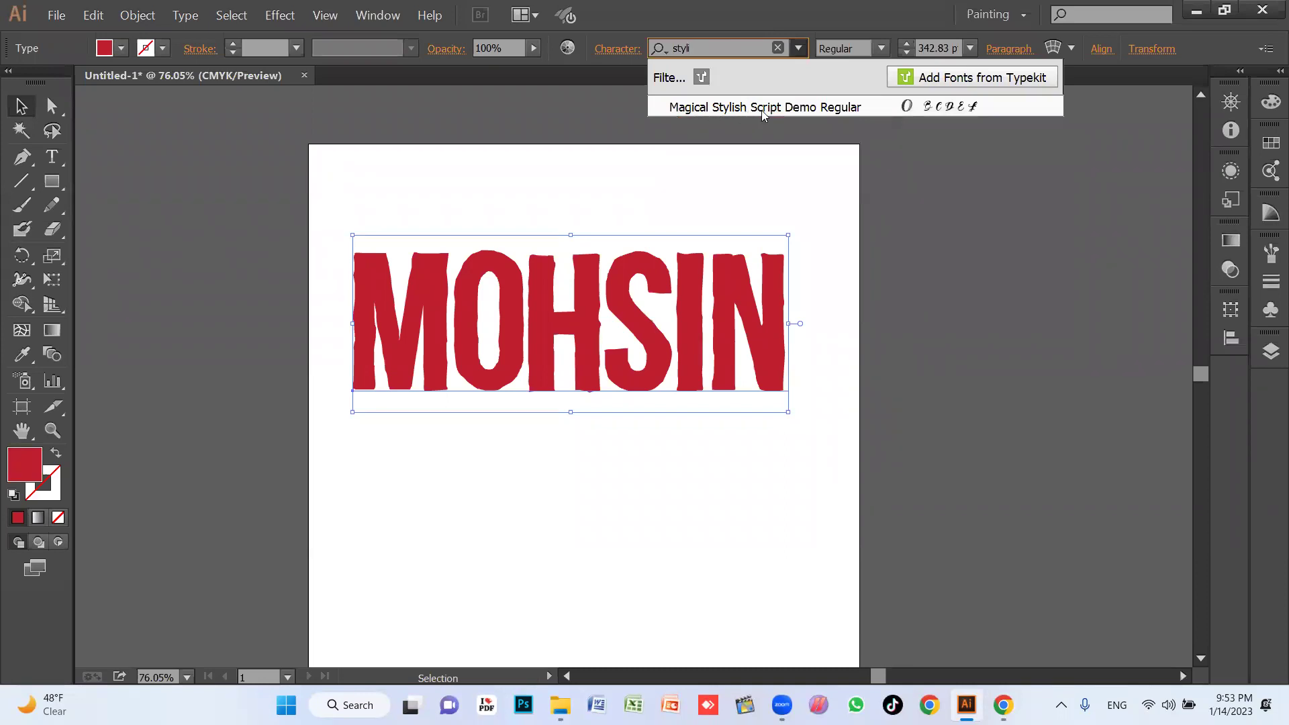
click(779, 109)
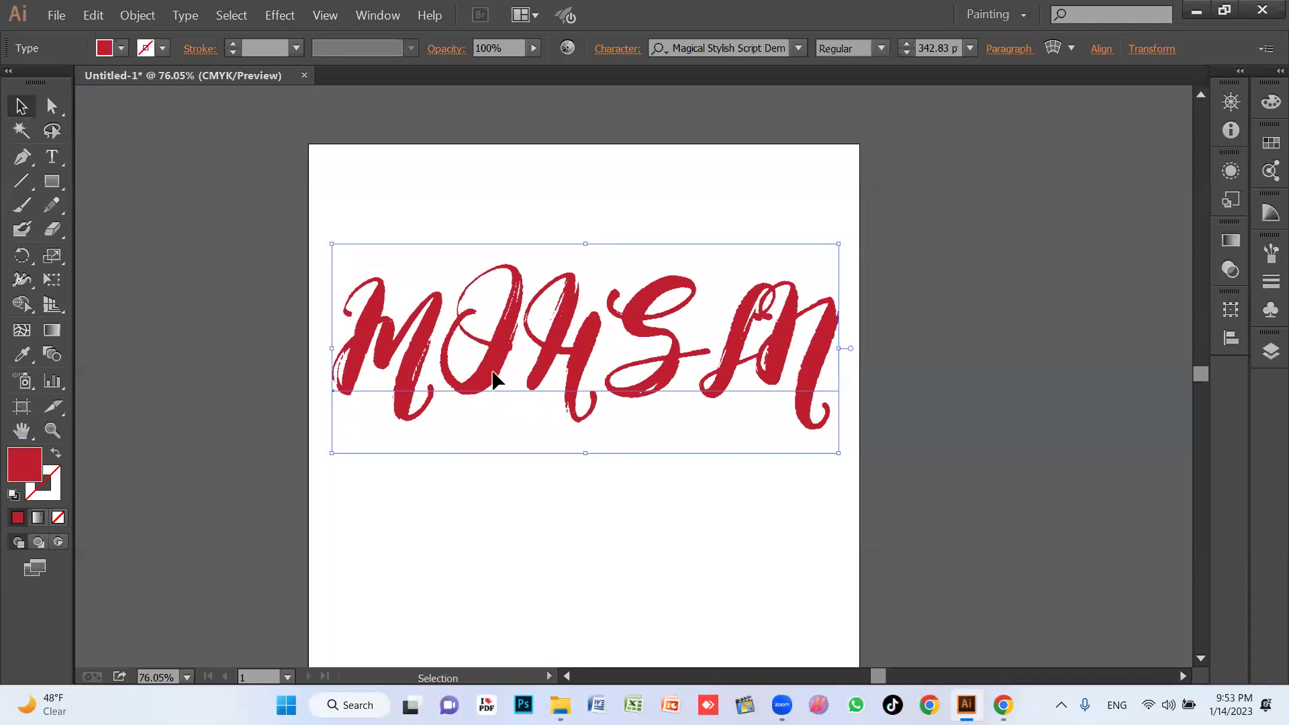
Convert the text to lowercase 'mohsin' and move it toward the page centre
click(186, 22)
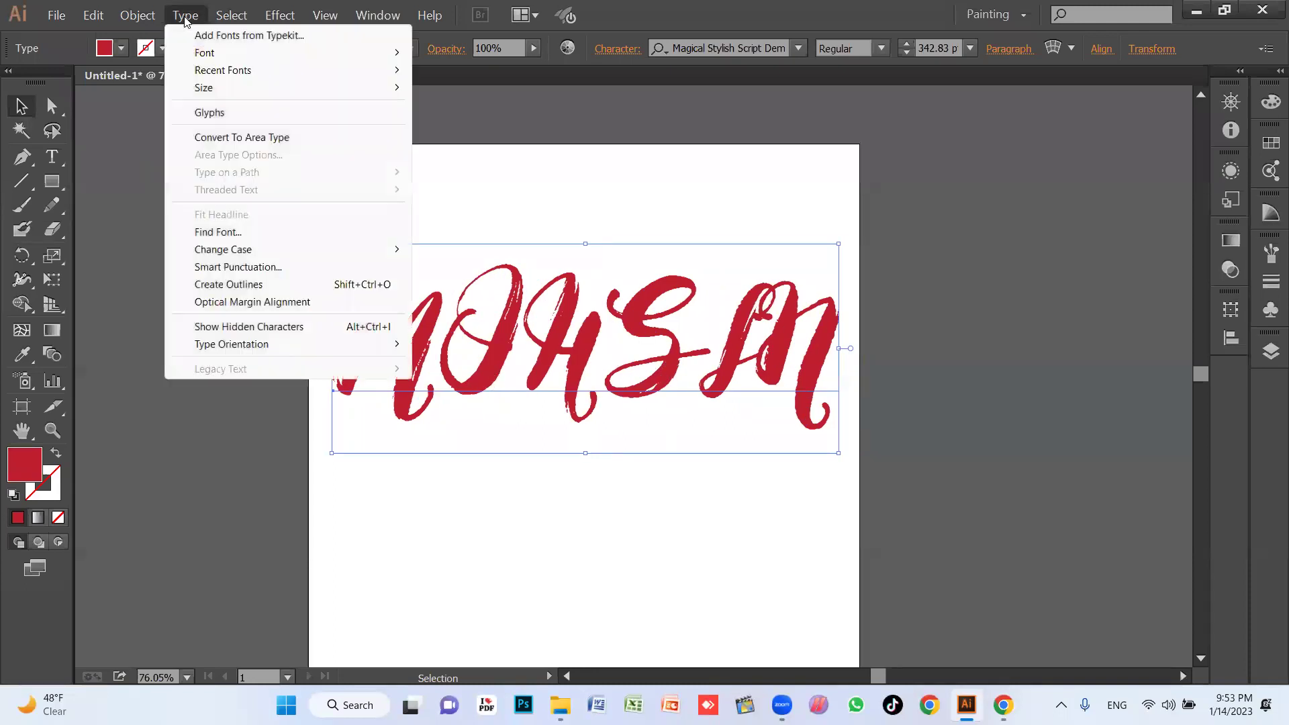
mouse_move(224, 250)
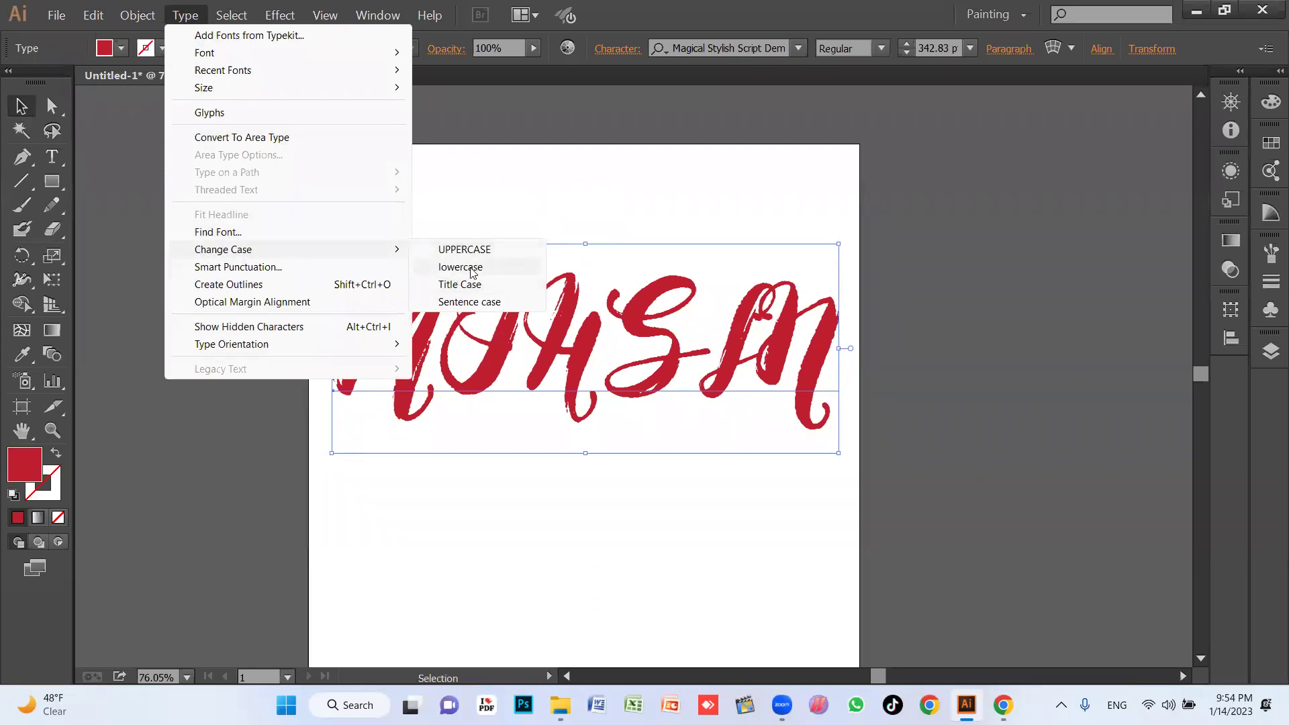
click(472, 271)
drag(518, 393, 596, 386)
click(104, 48)
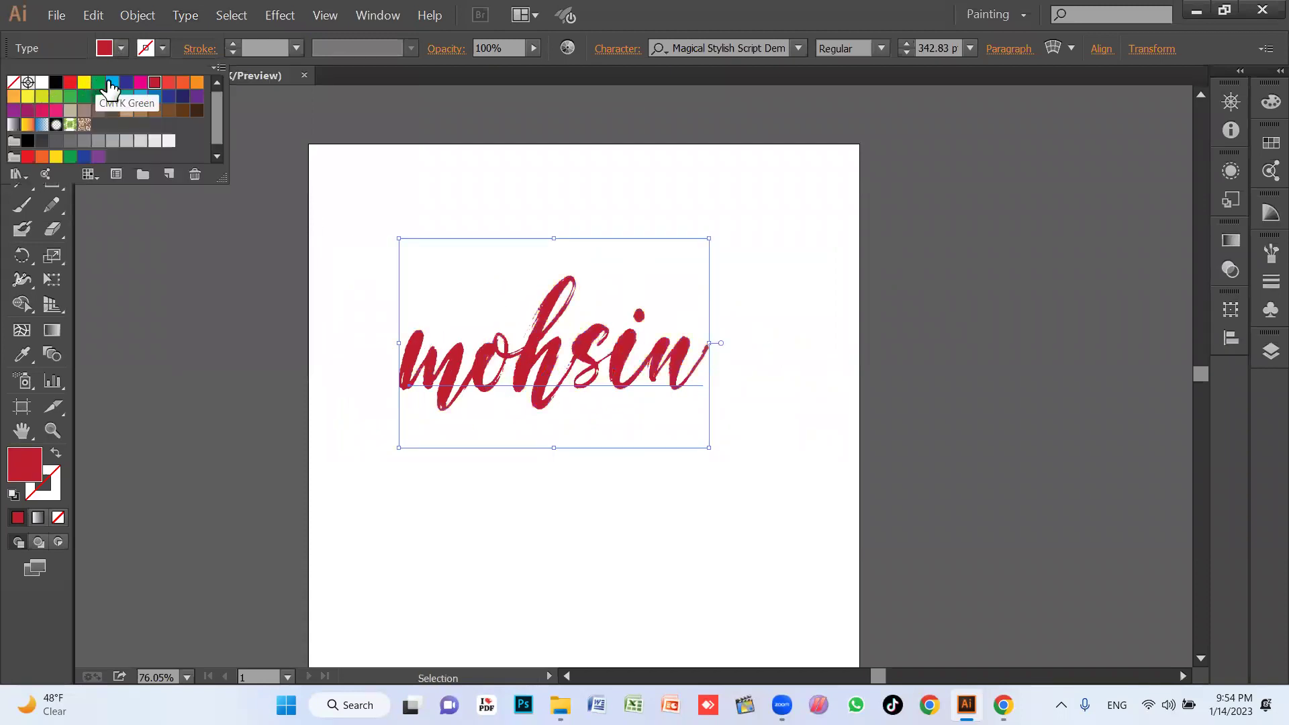
Fill the script text CMYK Blue and capitalise its first letter to read 'Mohsin'
click(126, 82)
double_click(455, 381)
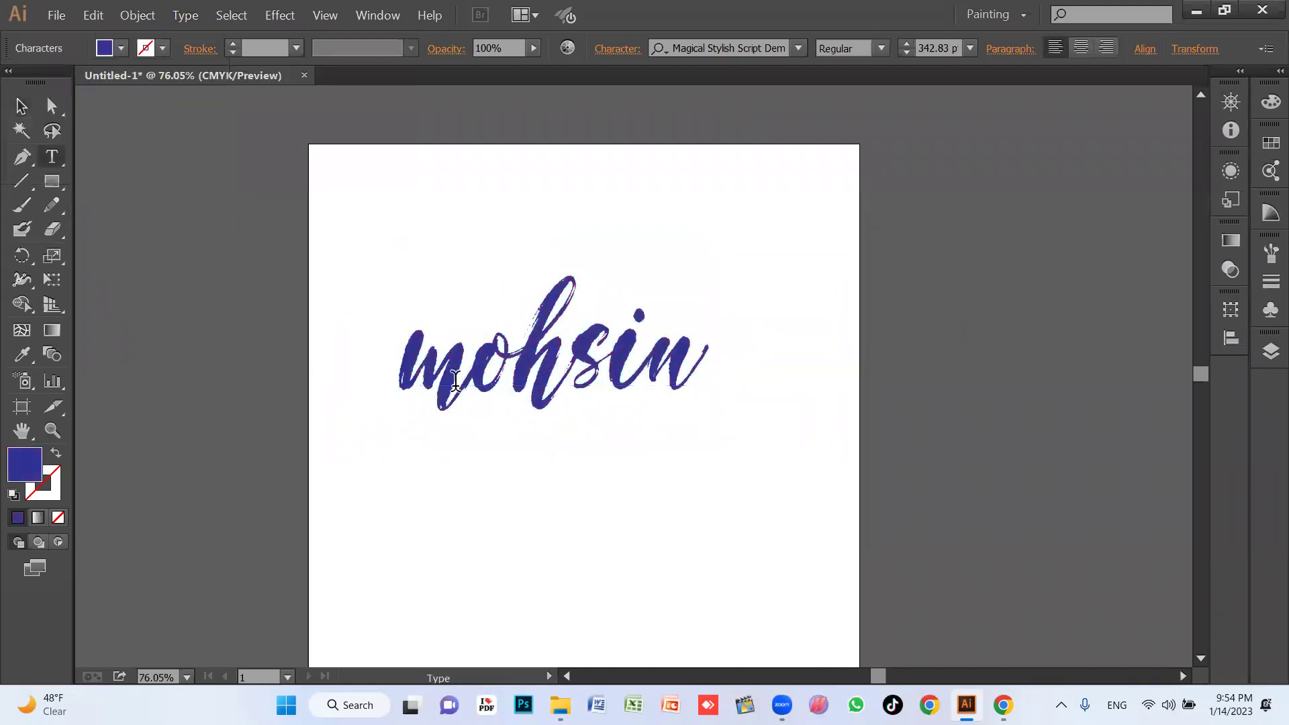
drag(455, 380, 388, 366)
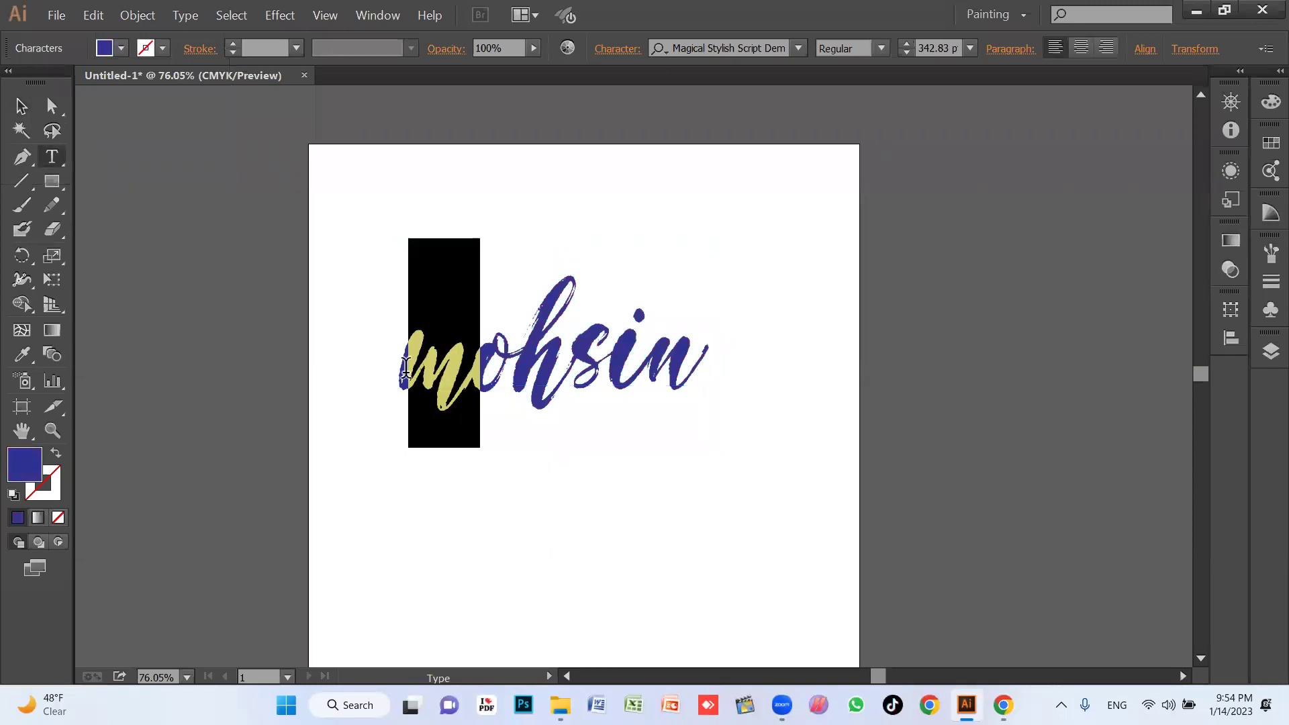
text(M)
Move Mohsin slightly up, then delete it from the artboard
key(Escape)
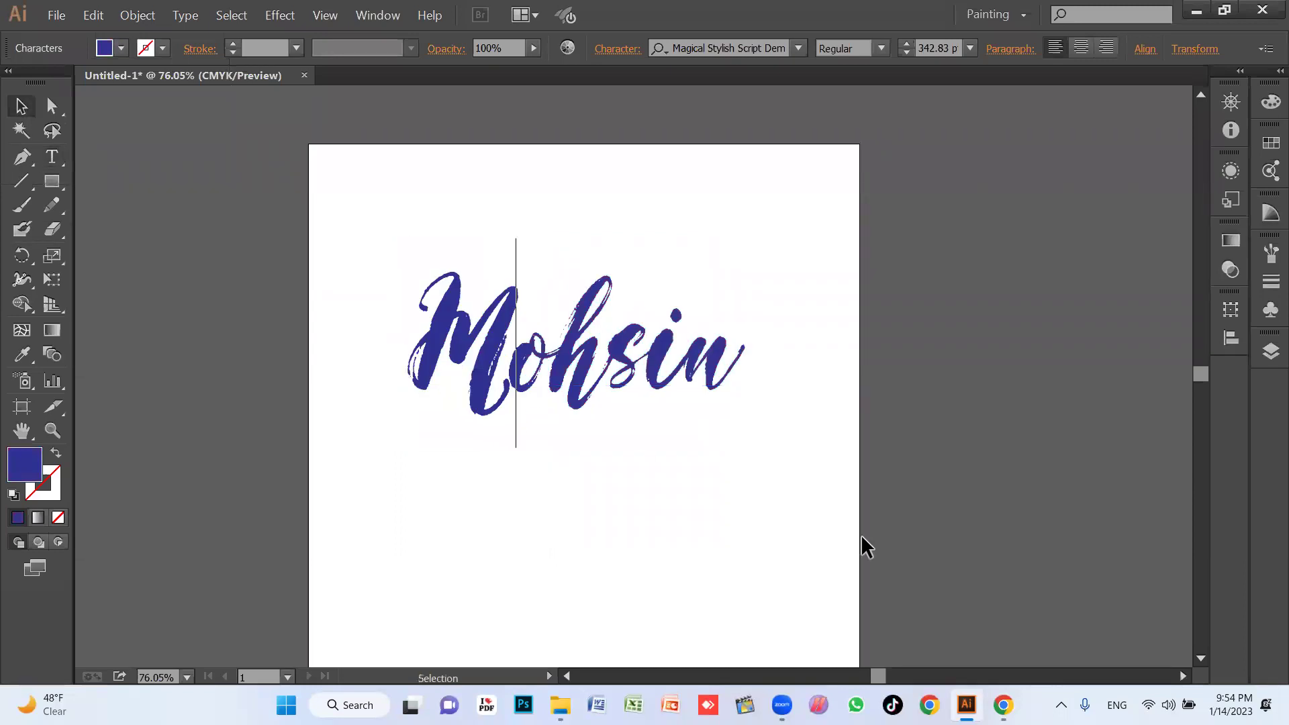
mouse_move(650, 420)
mouse_down()
mouse_move(635, 356)
mouse_move(593, 344)
mouse_move(643, 372)
mouse_up()
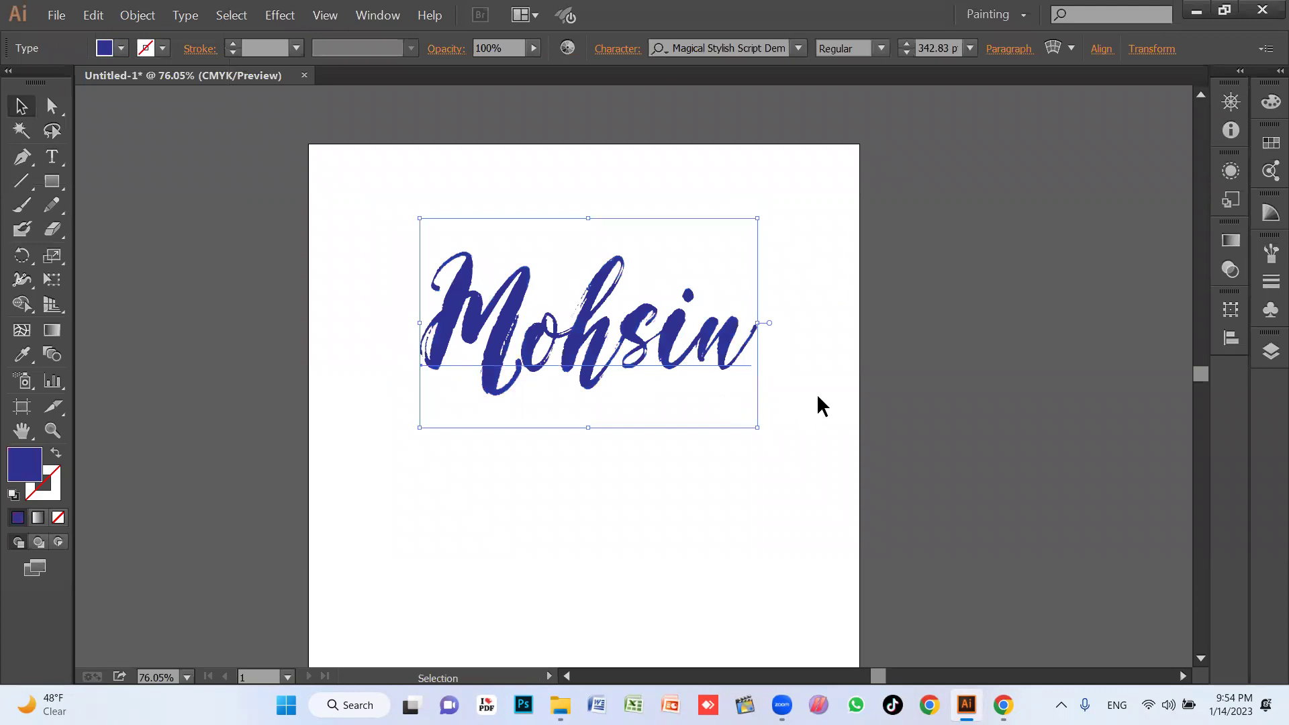
key(Delete)
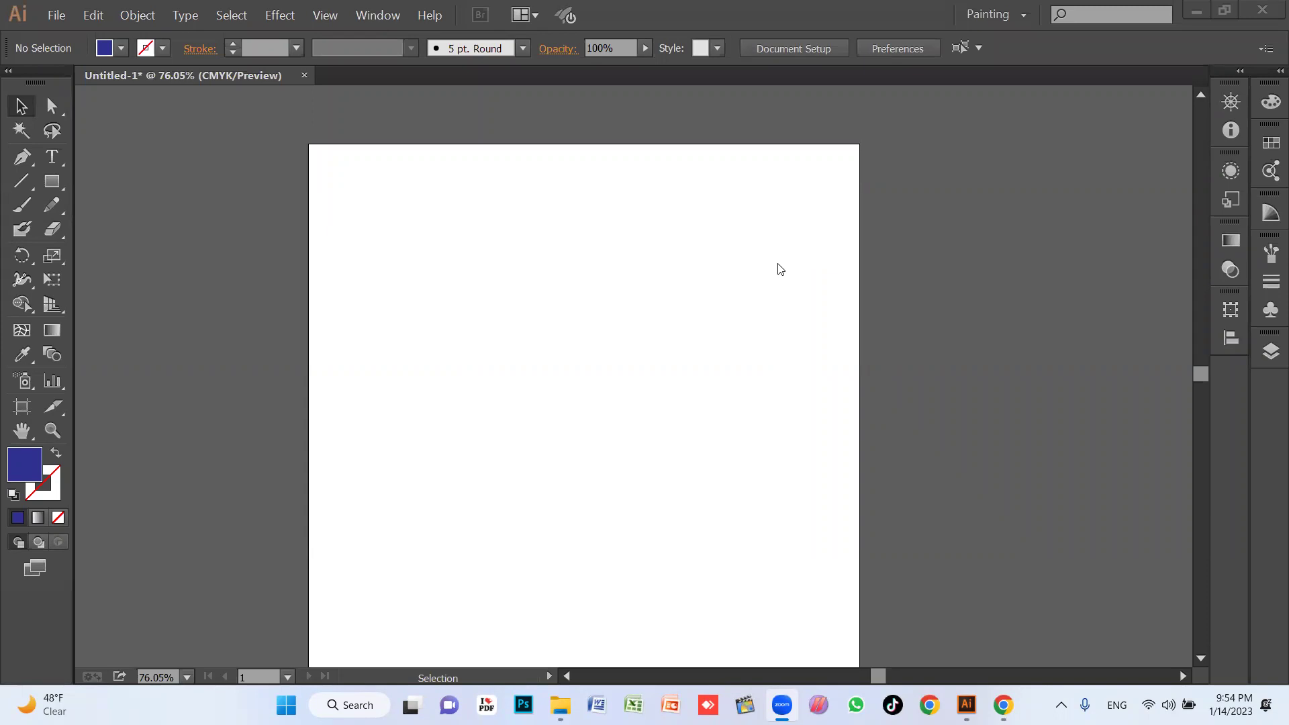
Bring up the blank Illustrator artboard, then switch back to the 1001 Fonts results in Chrome
click(639, 478)
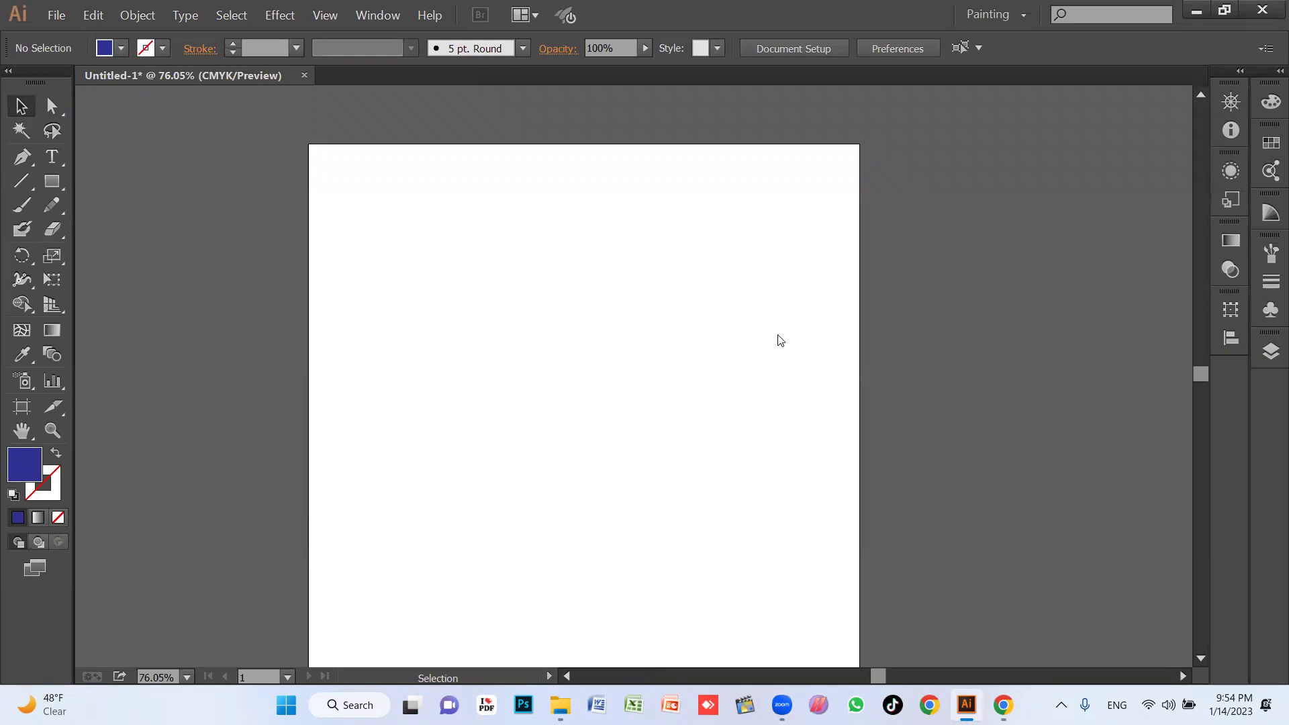
key(alt+Tab)
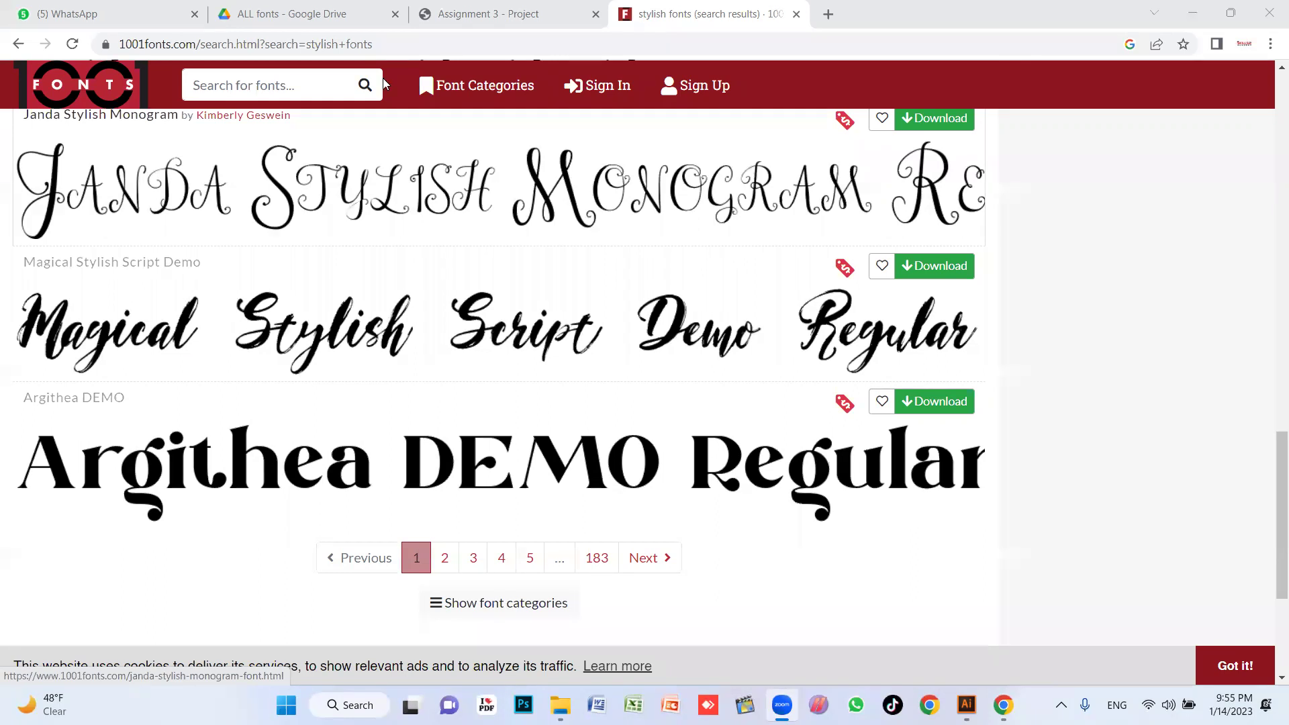
Search the web for 'urdu fonts free download'
click(417, 44)
text(urdu)
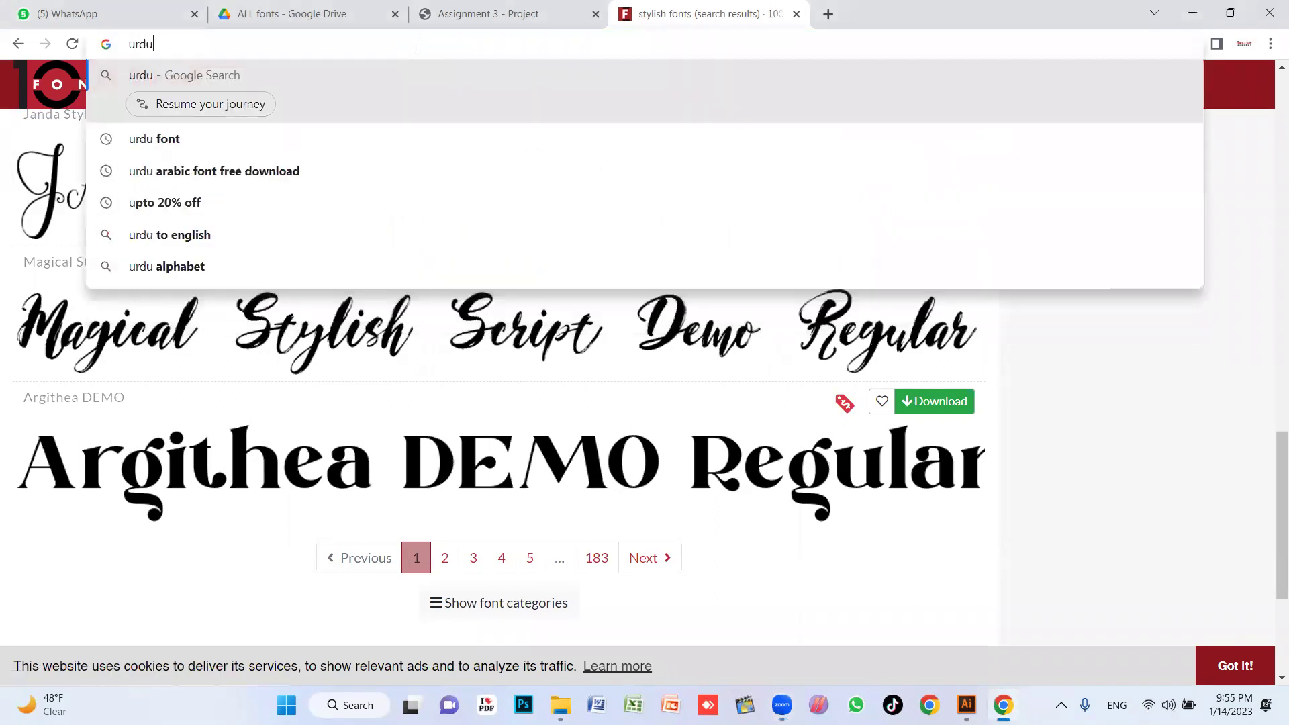
text( d)
key(BackSpace)
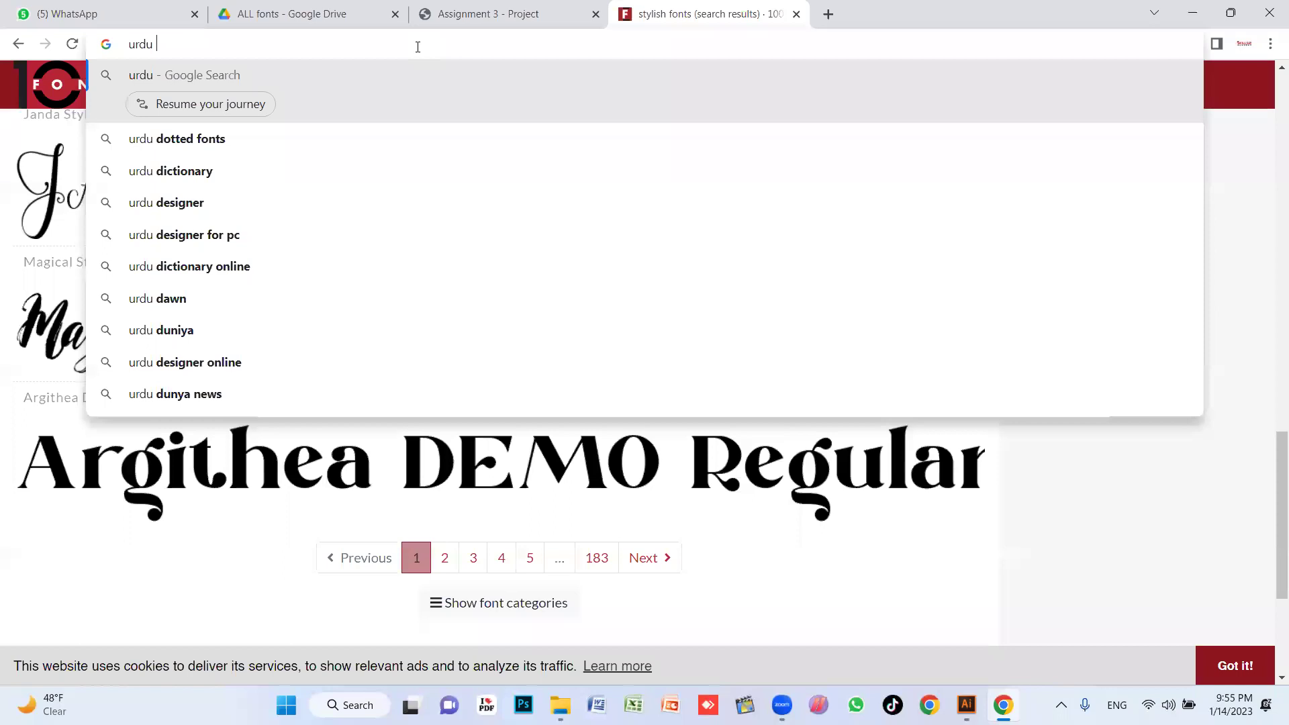
text(fonts free downlaod)
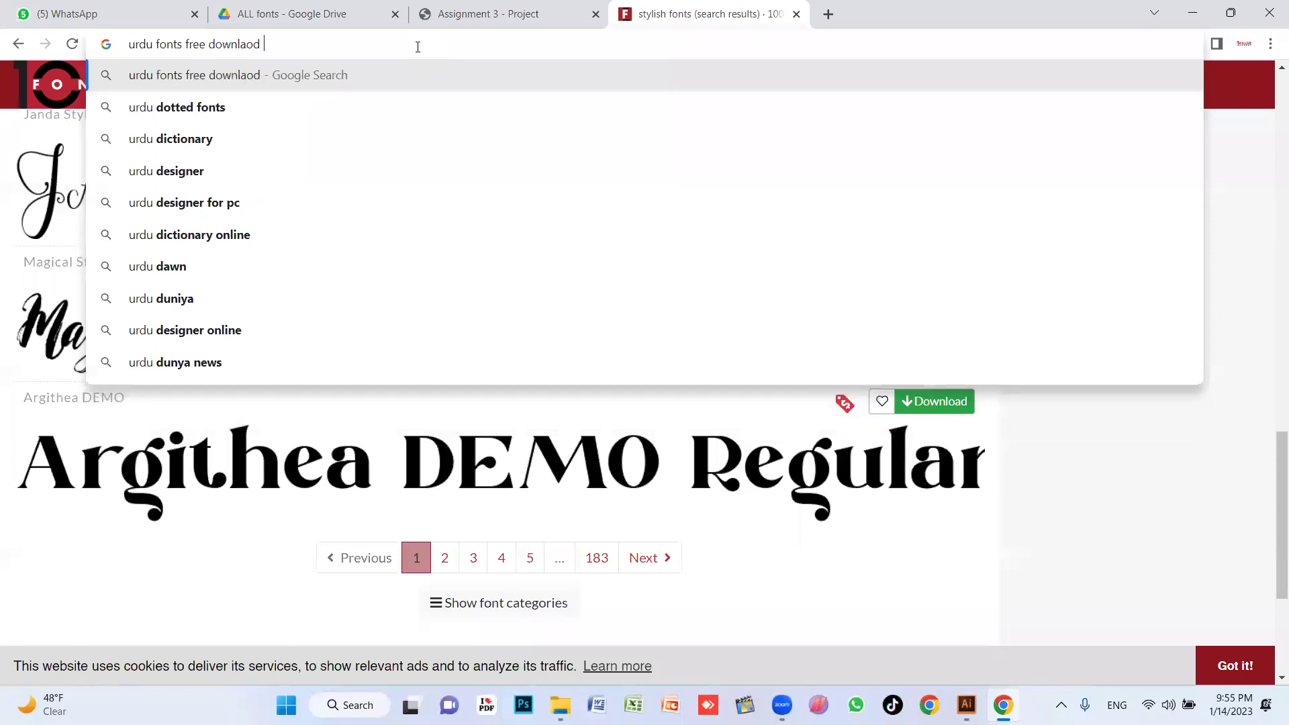
key(BackSpace)
key(BackSpace)
key(BackSpace)
text(oa)
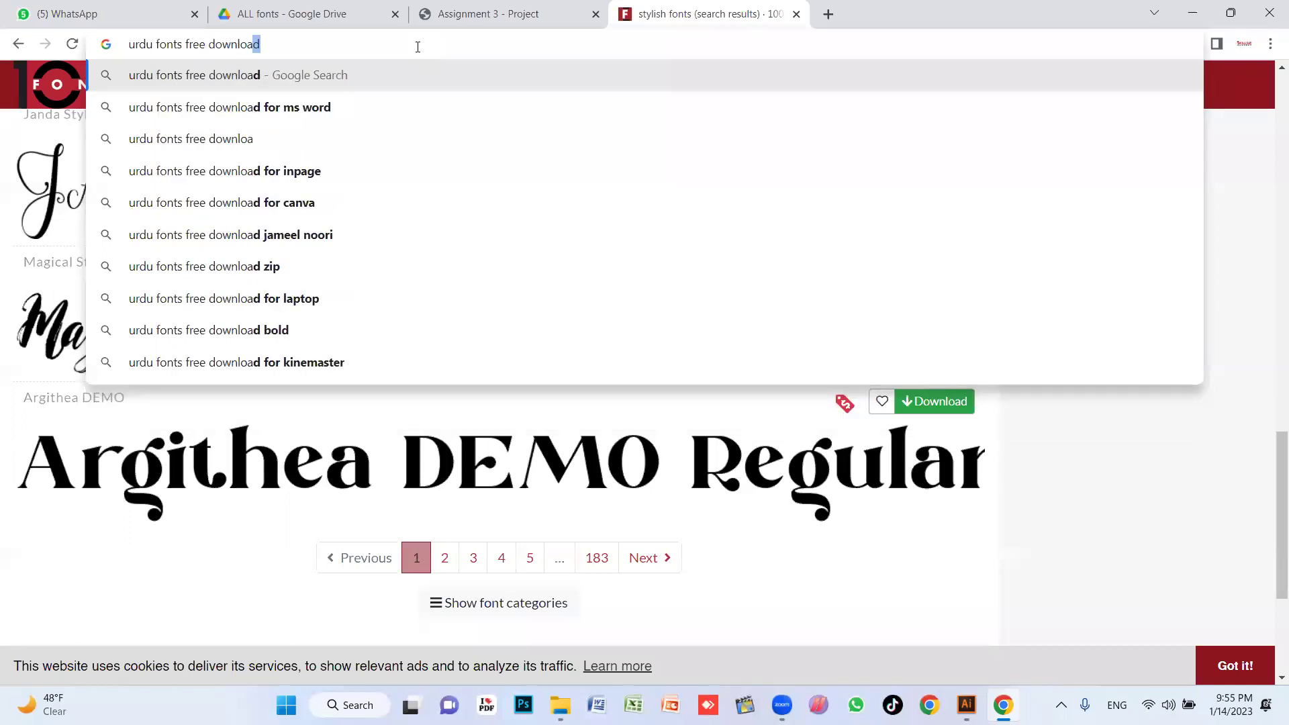
key(Return)
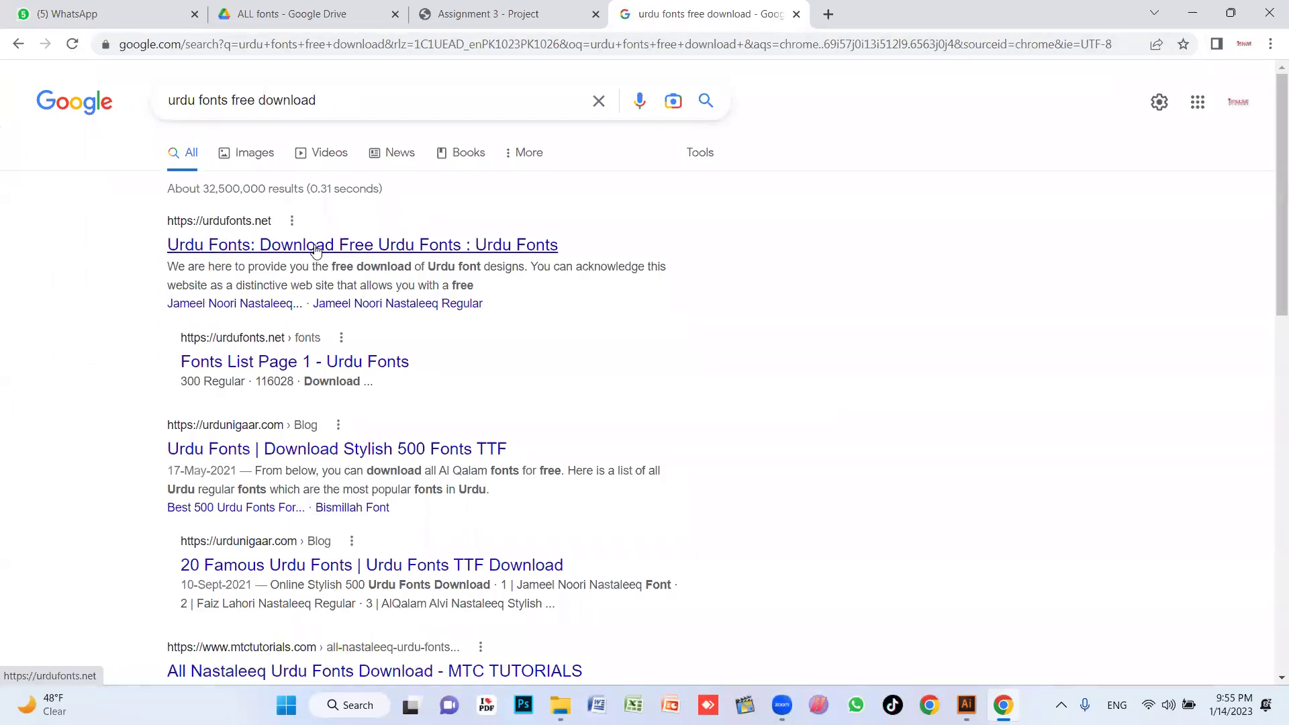
Open the urdufonts.net site and scroll down its homepage
click(255, 252)
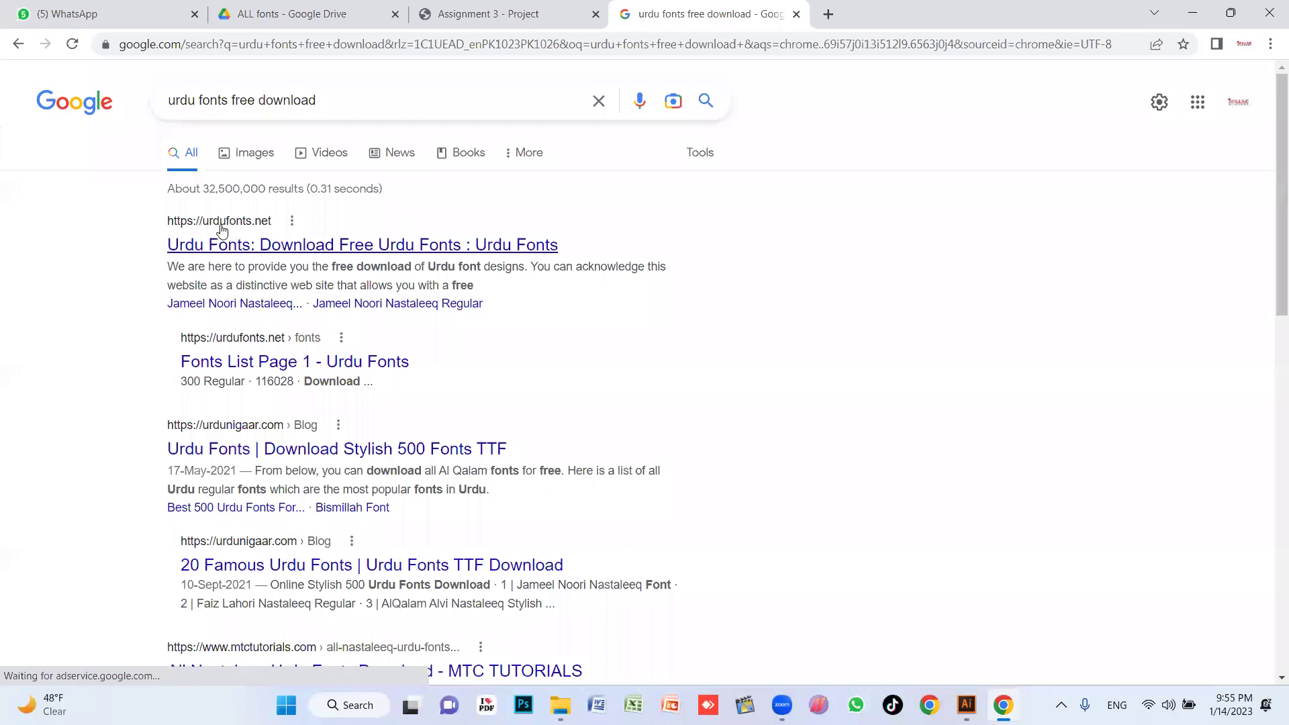
click(348, 252)
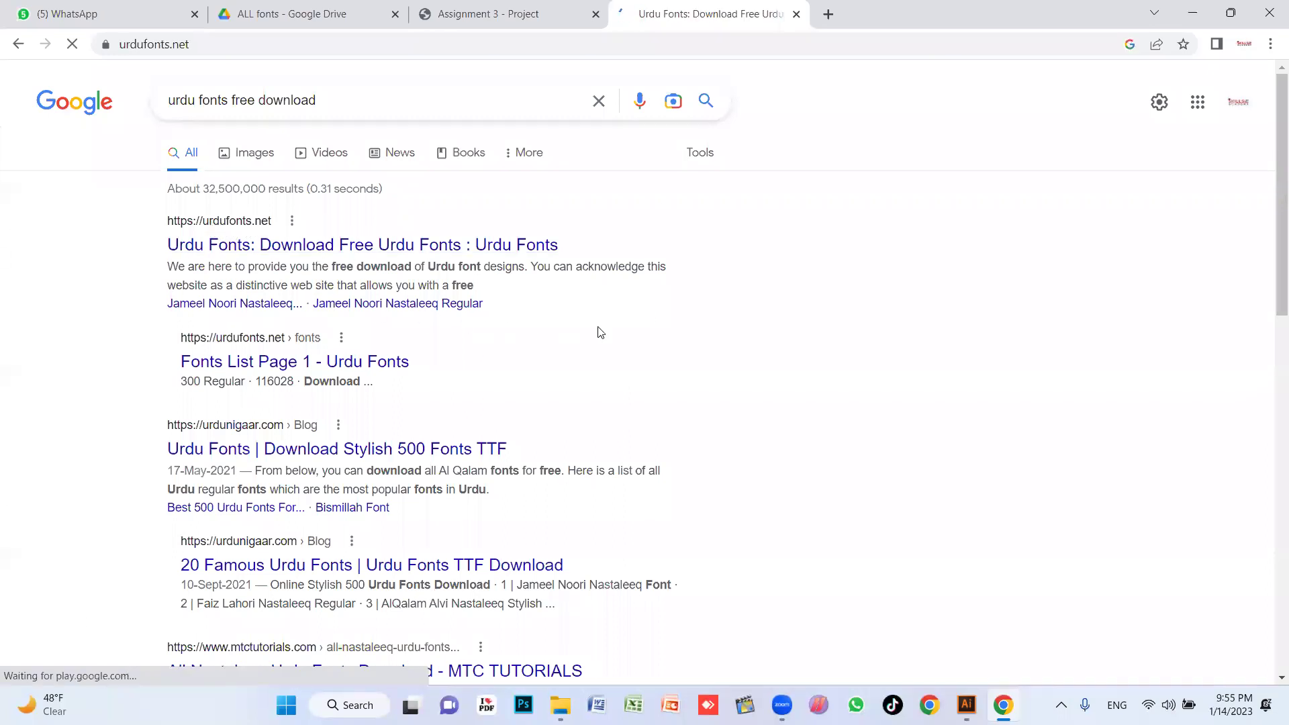
scroll(469, 368, down, 5)
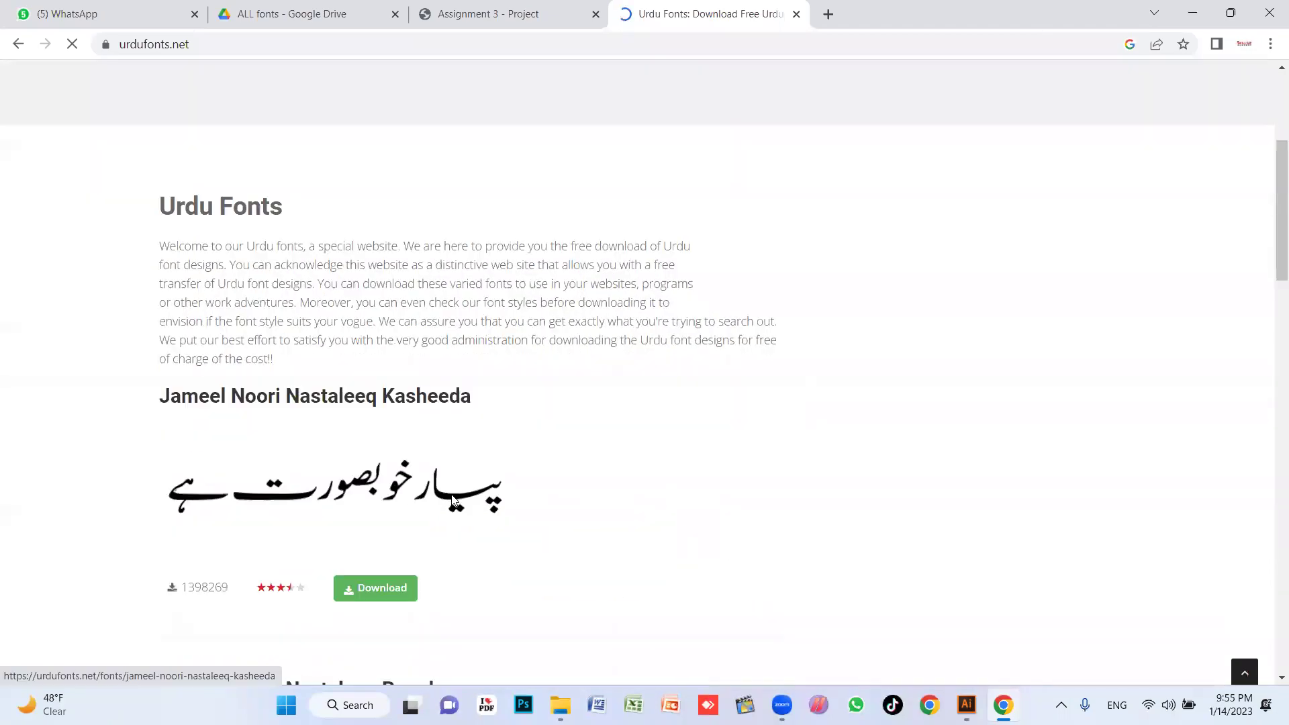
scroll(391, 340, down, 1)
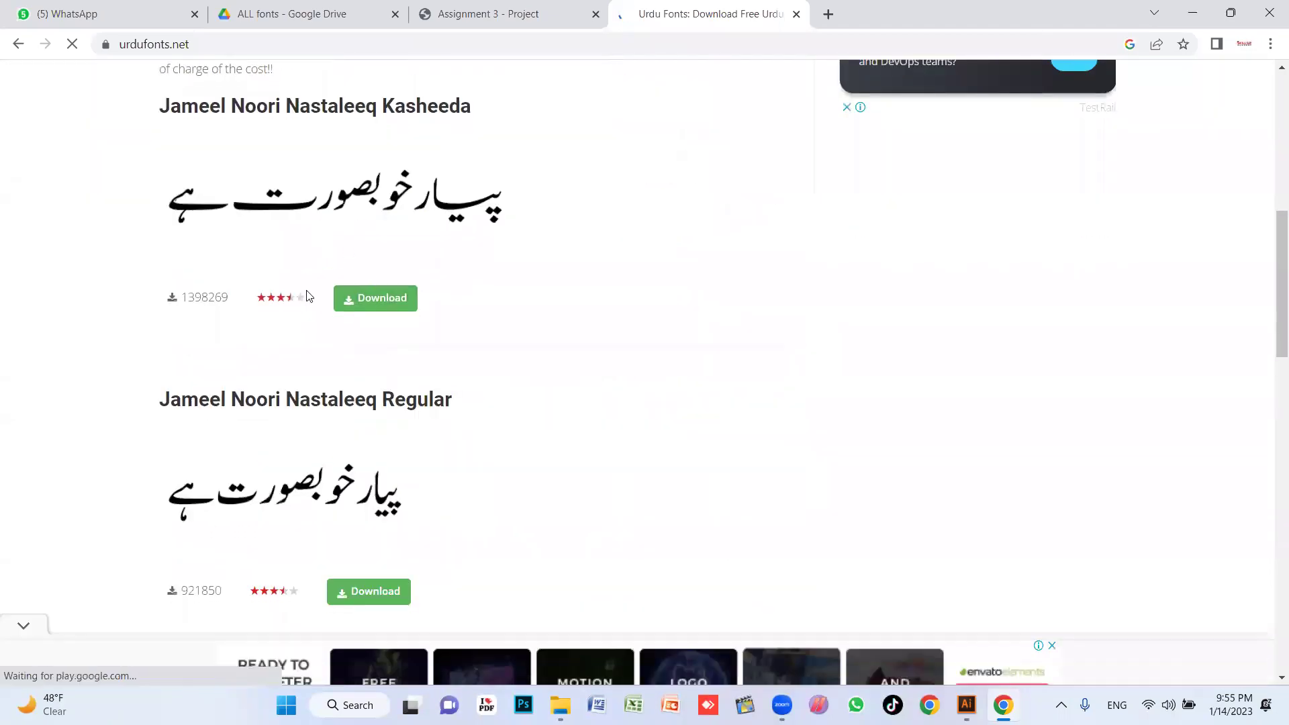
scroll(412, 351, down, 2)
scroll(412, 350, down, 3)
scroll(377, 340, down, 5)
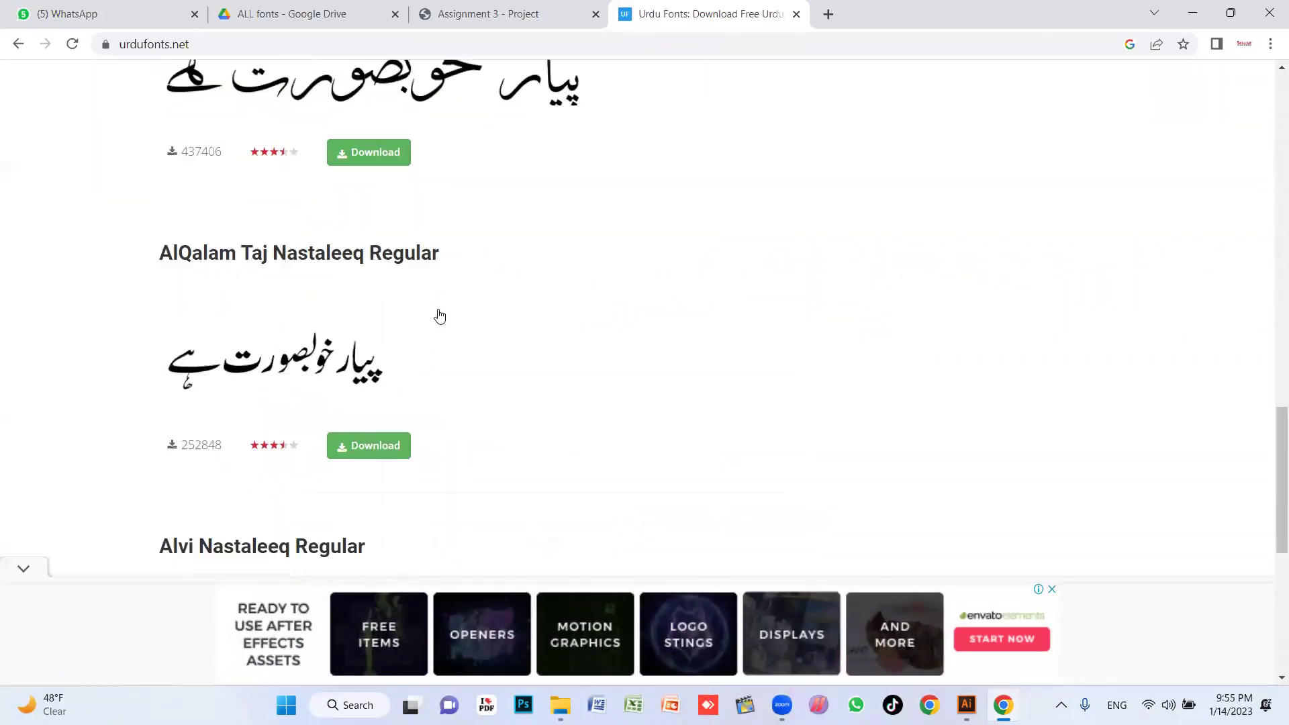
scroll(435, 316, down, 2)
scroll(428, 324, down, 2)
scroll(420, 331, down, 3)
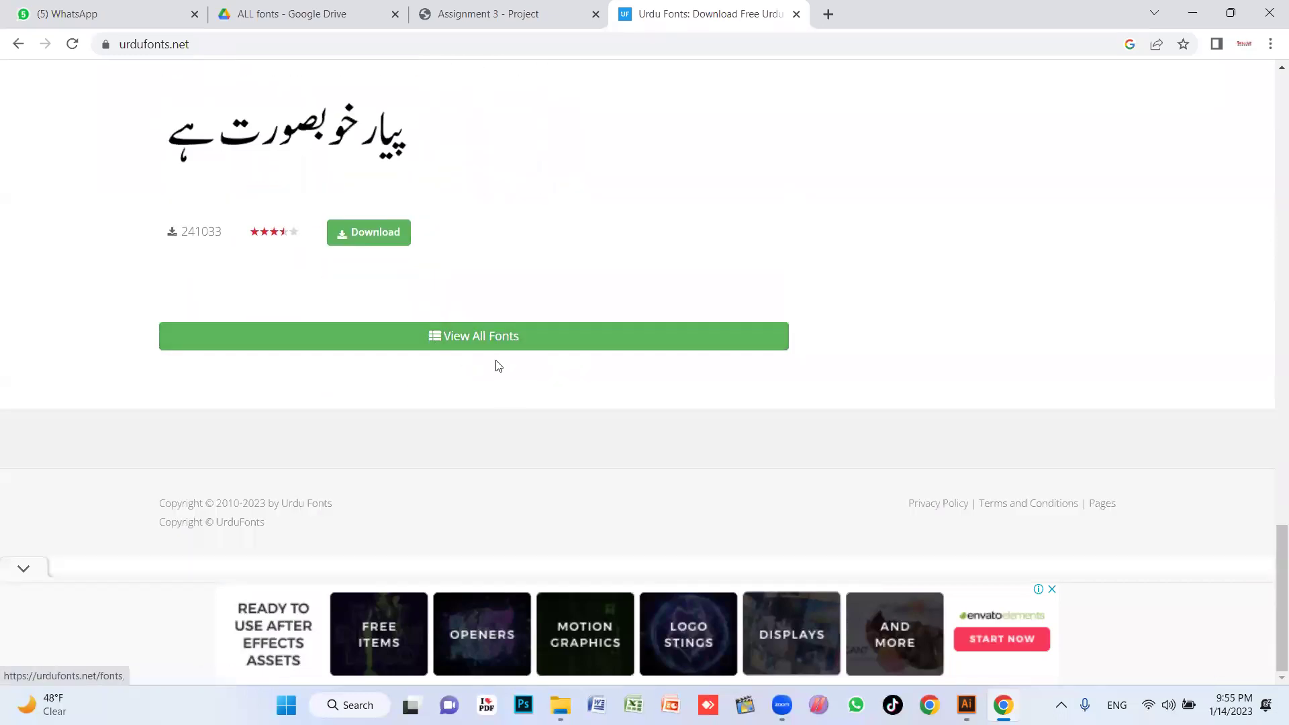
Open the full Urdu Fonts list, dismiss the ad, and scroll to Aadil Aadil
click(470, 341)
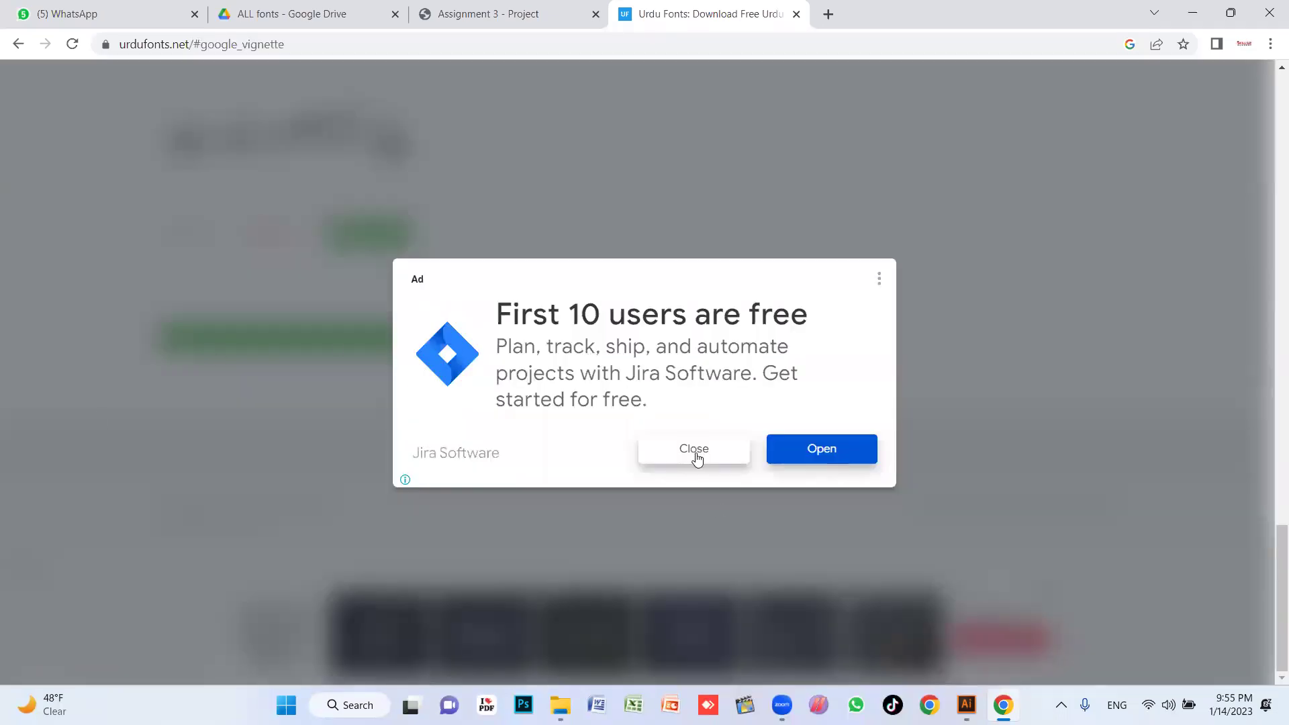
click(695, 453)
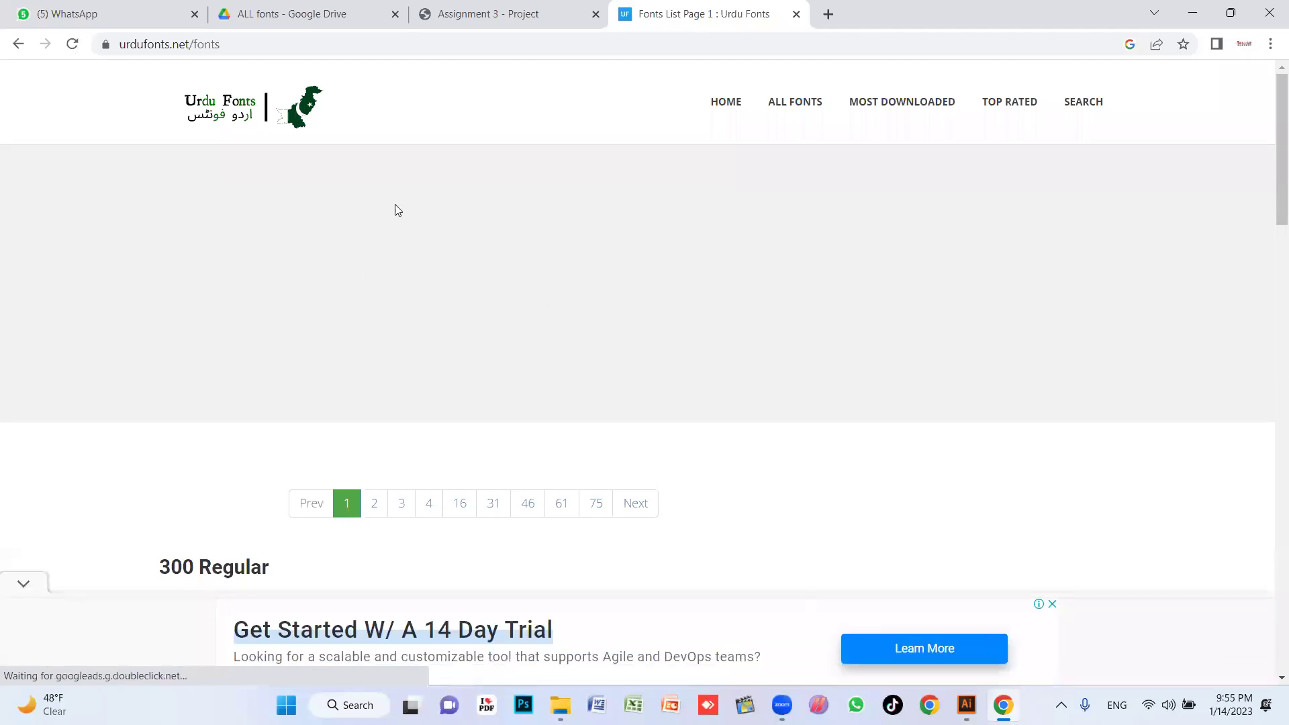
scroll(437, 235, down, 3)
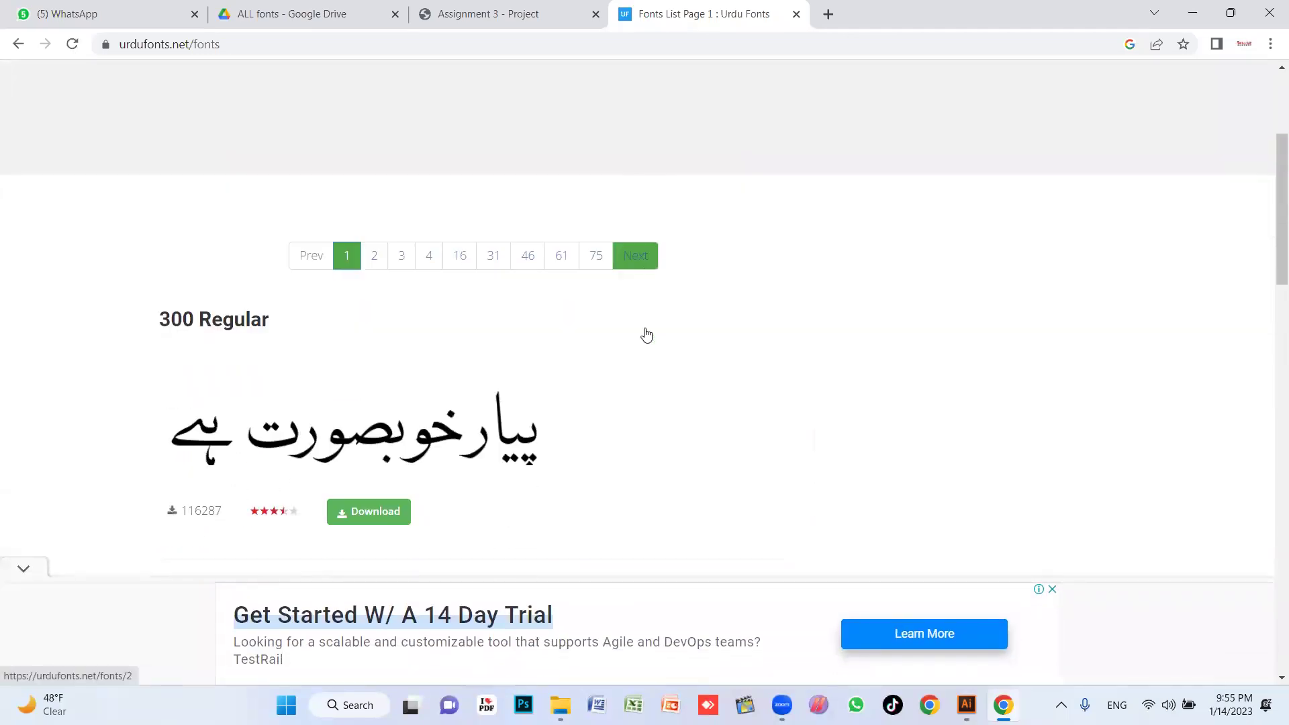
scroll(643, 333, down, 3)
scroll(469, 335, down, 2)
scroll(406, 259, down, 2)
scroll(470, 281, down, 5)
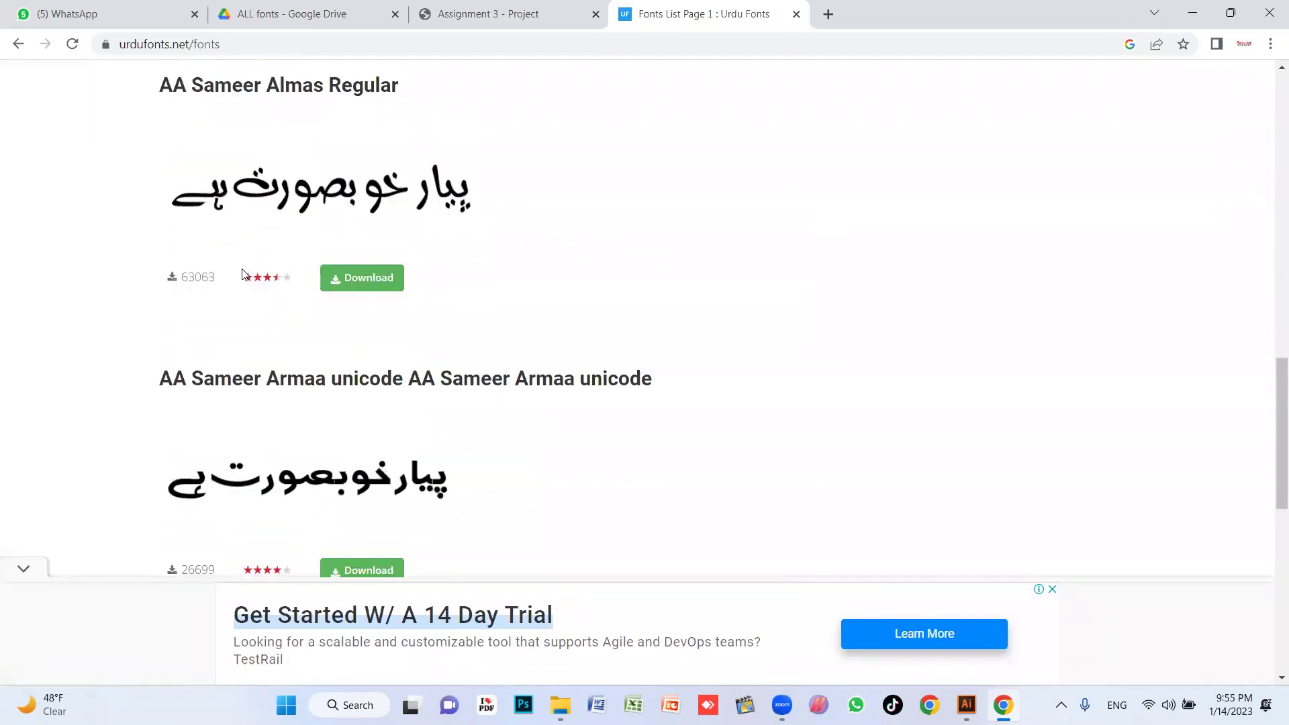
scroll(480, 287, down, 4)
scroll(481, 287, down, 3)
scroll(484, 279, down, 3)
scroll(484, 278, up, 3)
scroll(485, 288, up, 2)
scroll(485, 288, up, 2)
scroll(339, 325, up, 1)
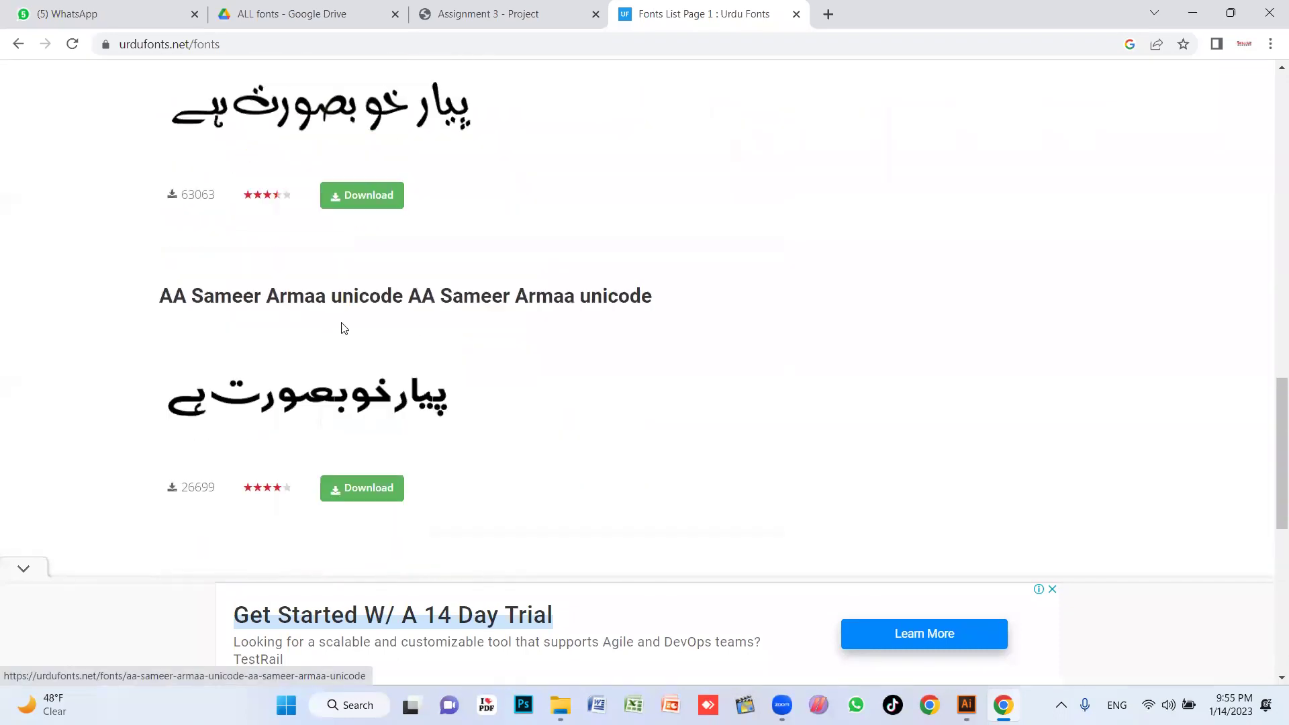
scroll(441, 341, up, 4)
scroll(527, 369, up, 5)
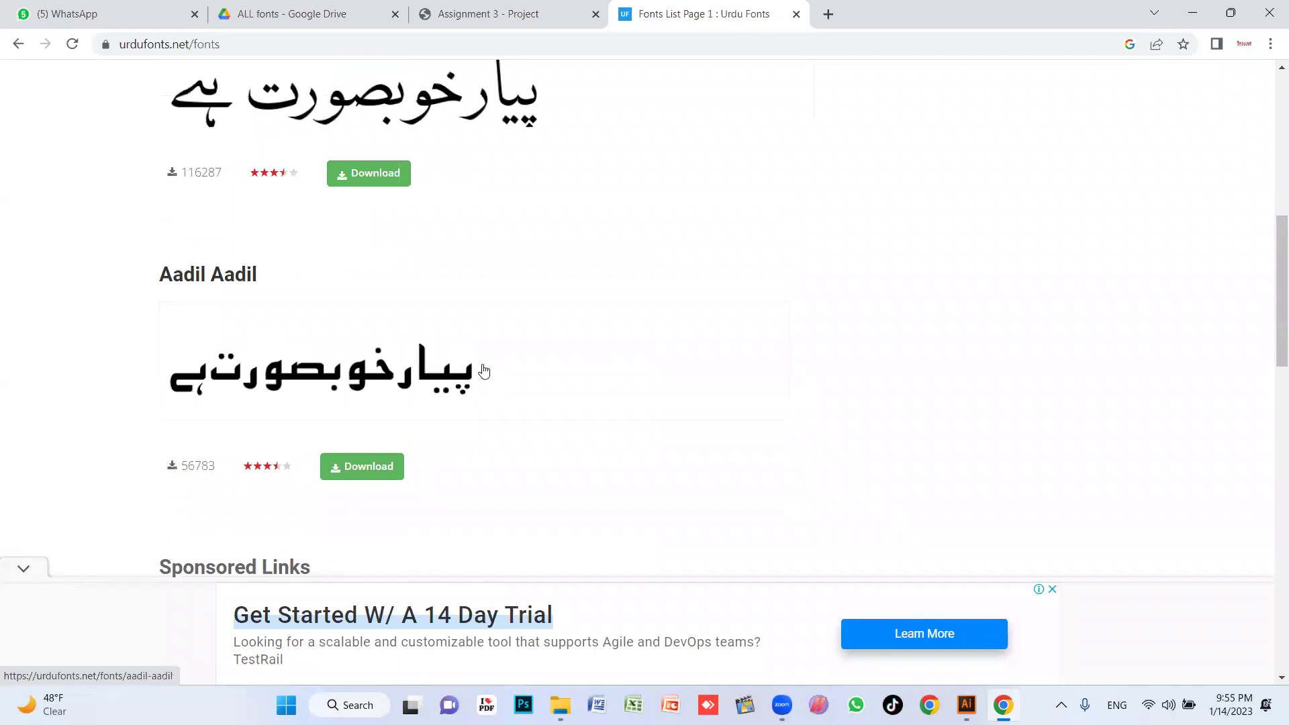
scroll(470, 373, up, 1)
scroll(465, 376, down, 2)
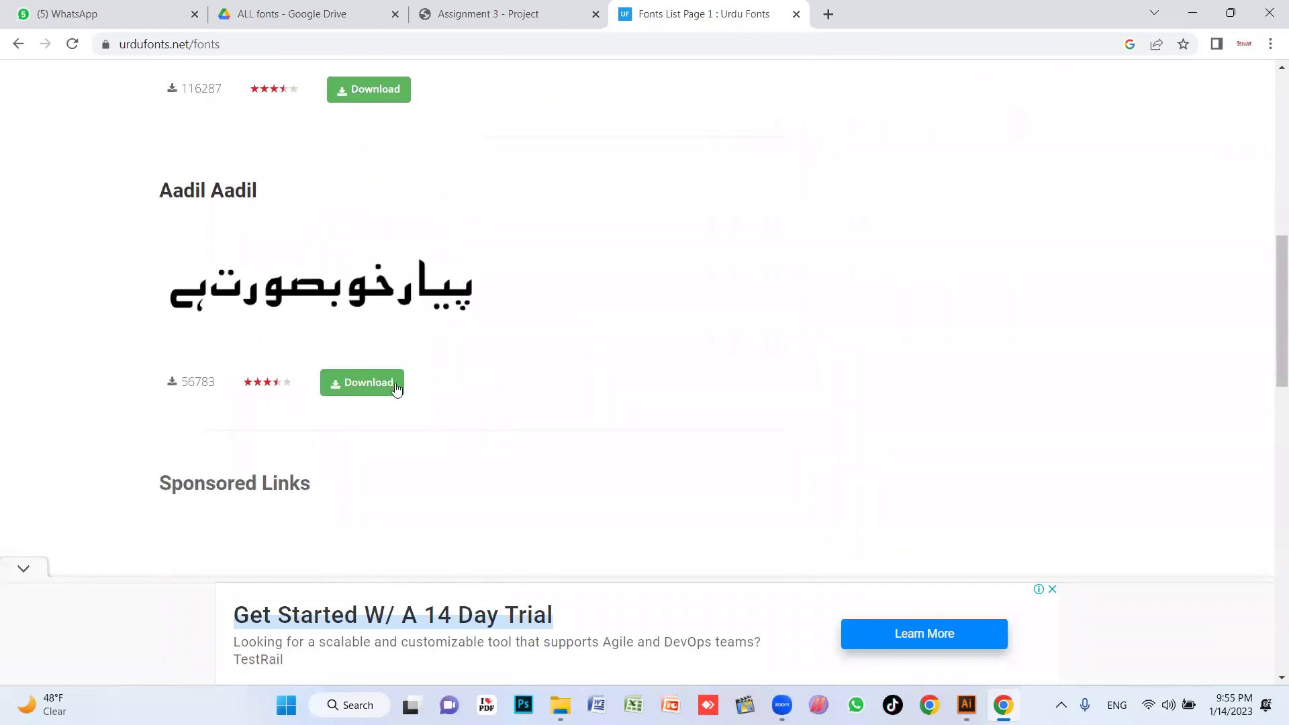
Open the Aadil Aadil font page and enter the Urdu preview text 'سن'
click(364, 386)
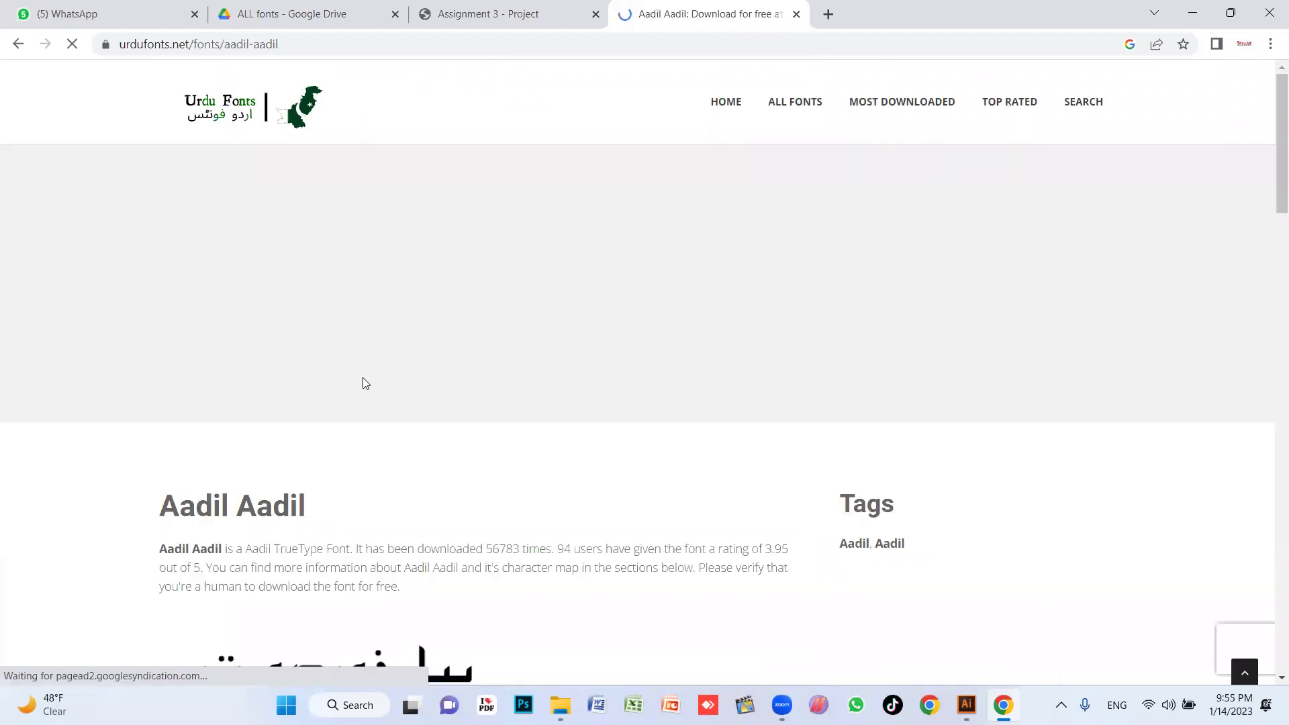
scroll(554, 372, down, 4)
scroll(555, 372, down, 2)
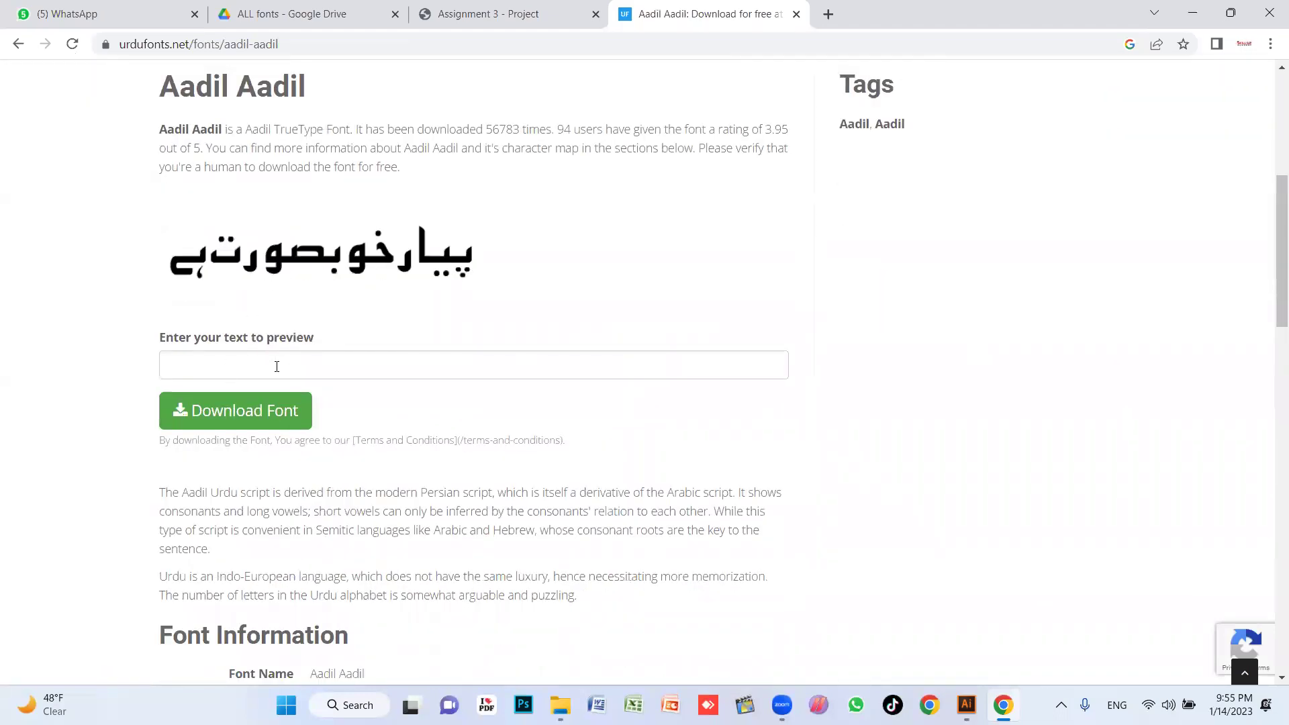
click(329, 366)
key(alt+shift)
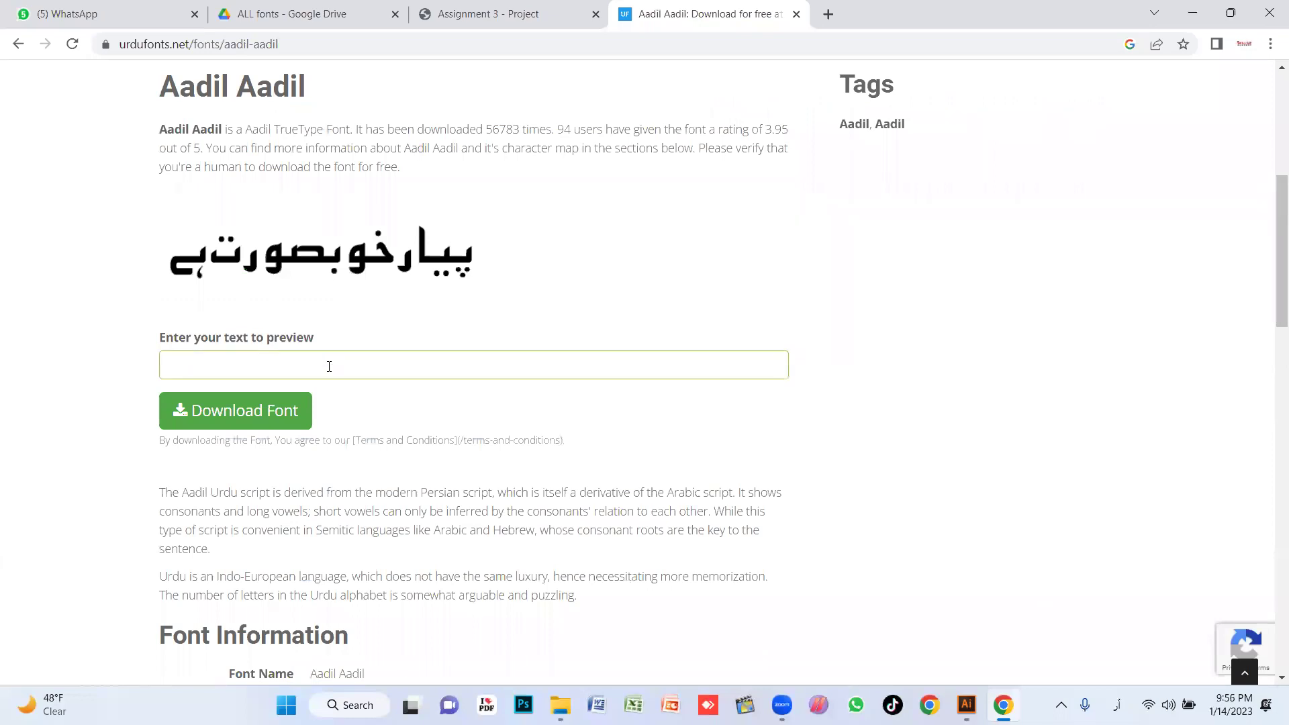
text(سن علی)
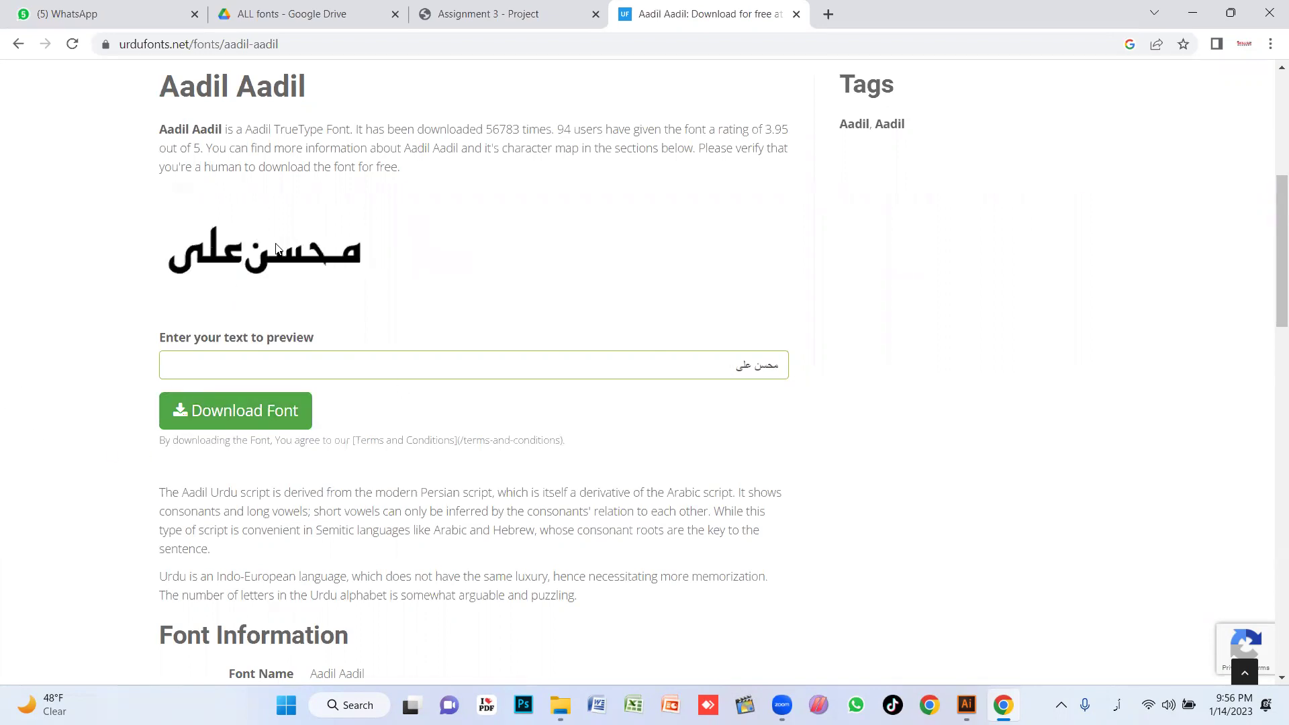
click(181, 257)
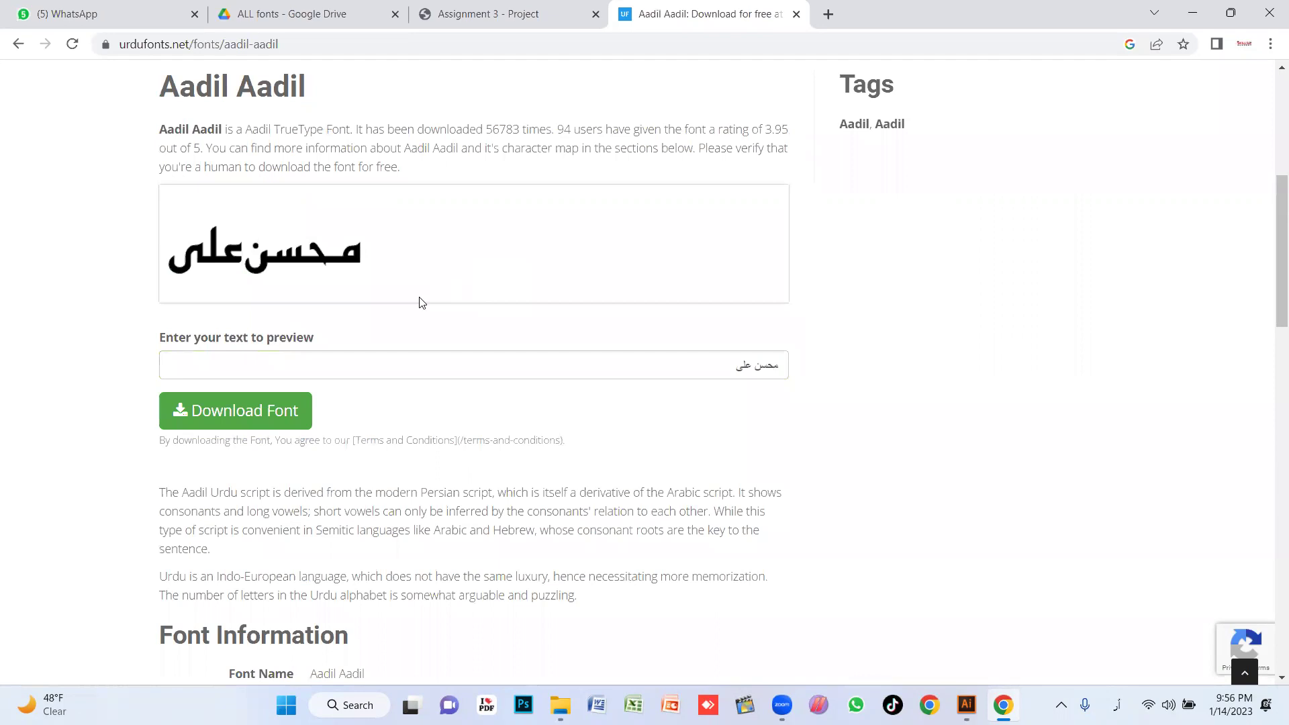
Start downloading the Aadil Aadil font
click(248, 417)
scroll(671, 416, down, 3)
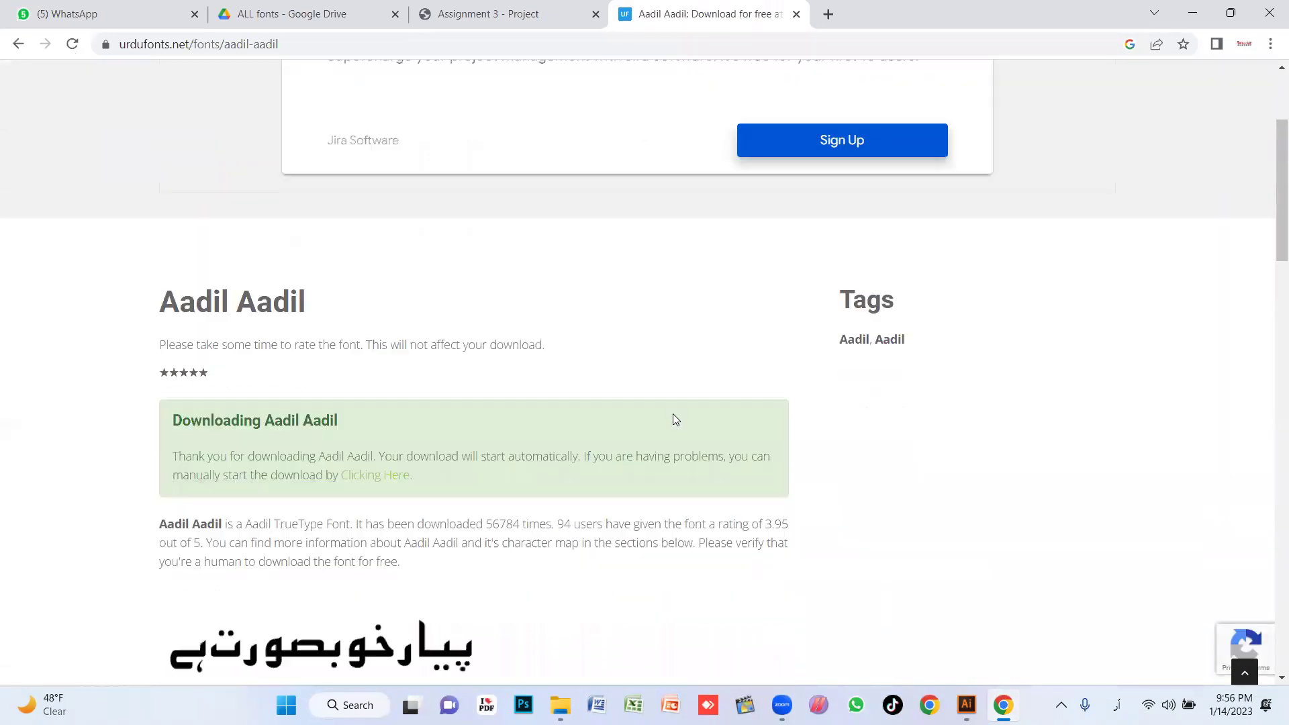
scroll(470, 398, down, 3)
scroll(345, 412, down, 2)
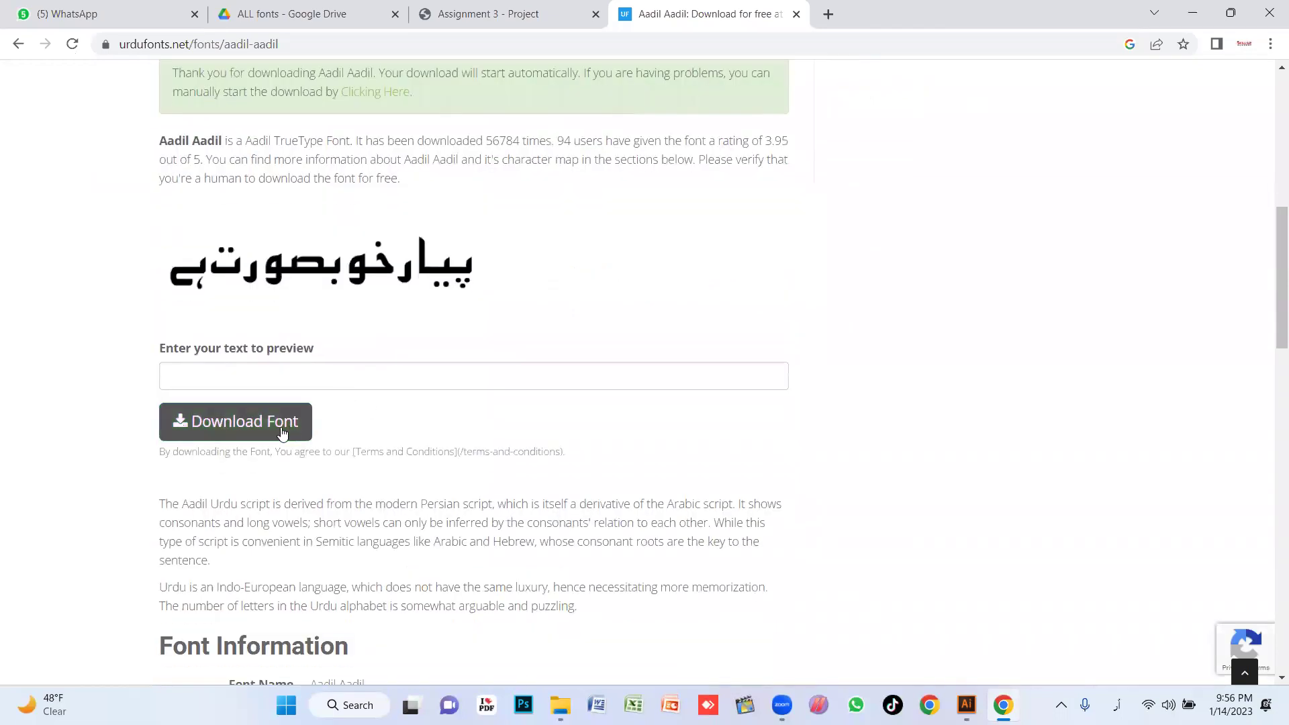
click(247, 427)
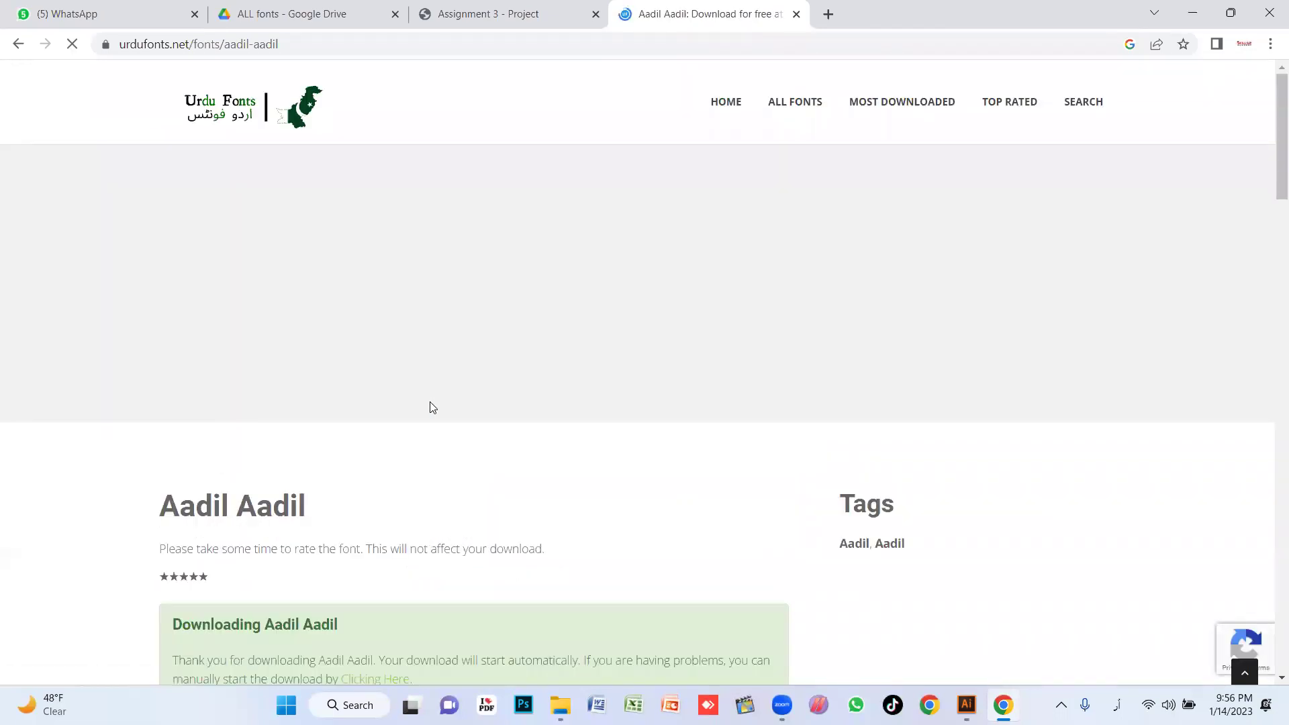
scroll(584, 377, down, 3)
scroll(659, 366, down, 3)
scroll(530, 366, down, 2)
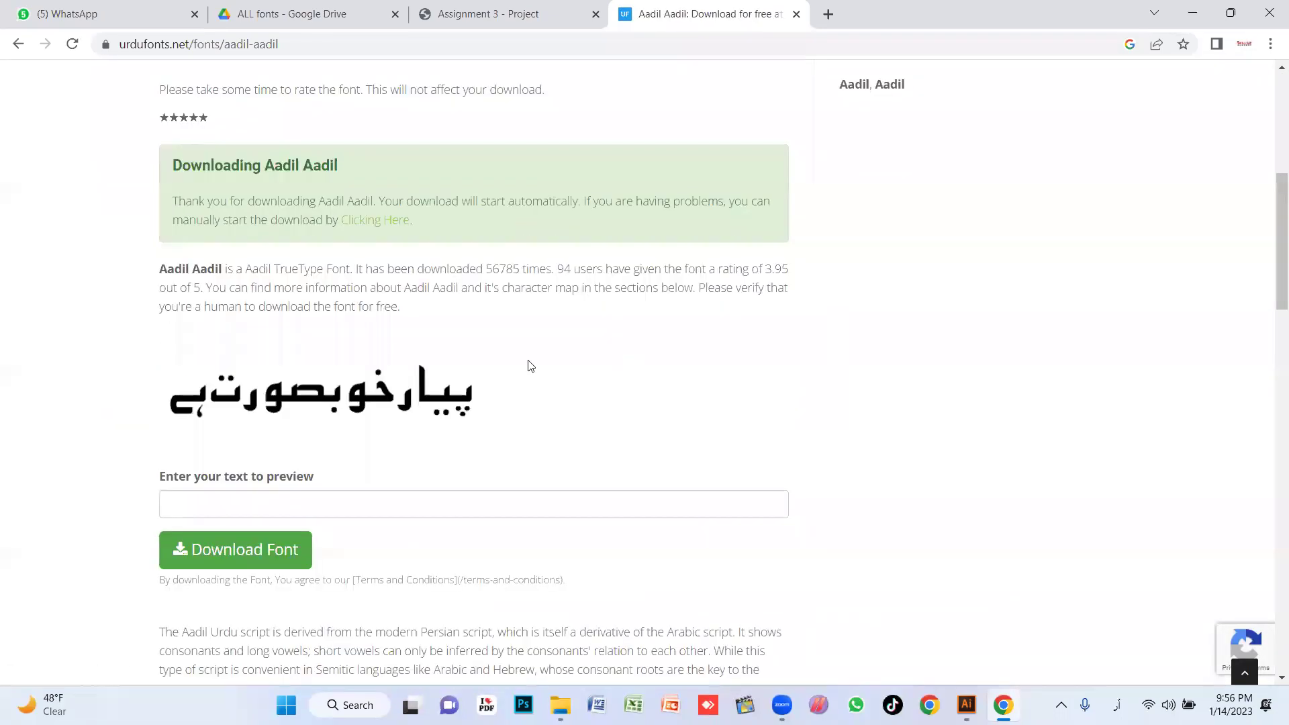
scroll(530, 366, down, 4)
scroll(481, 371, down, 2)
scroll(437, 375, down, 4)
scroll(386, 380, down, 4)
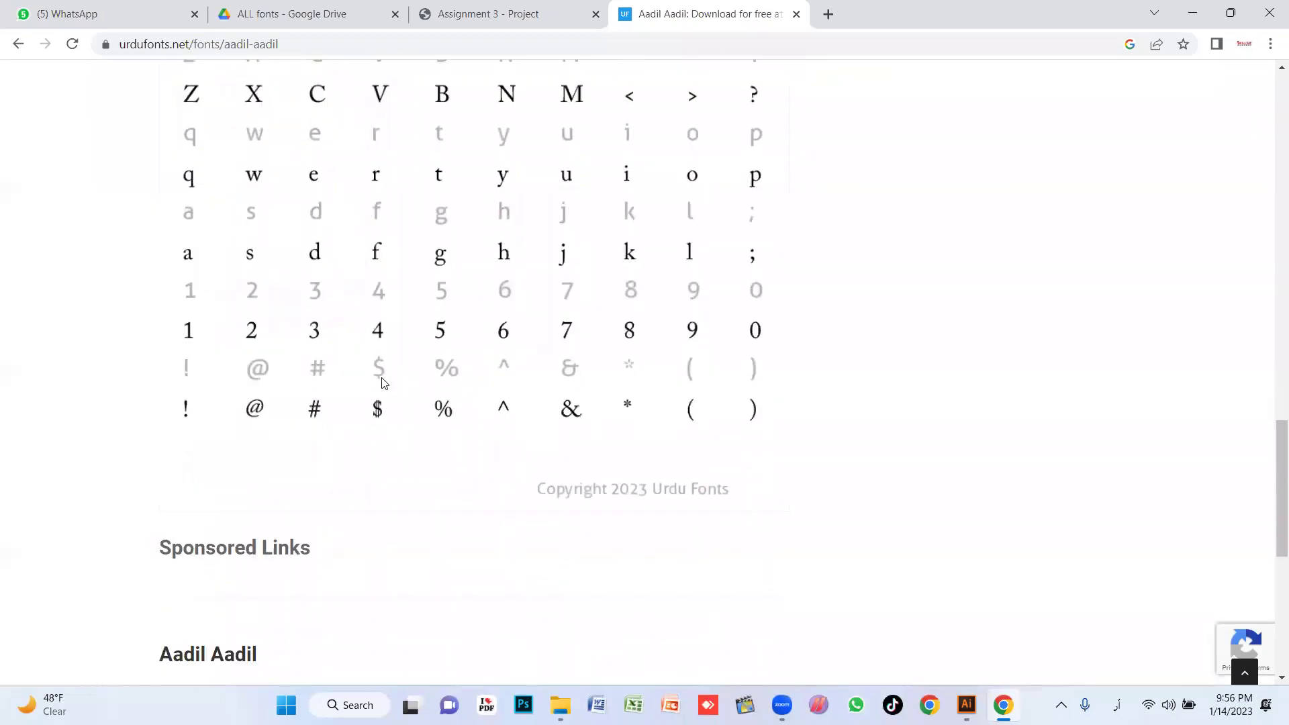
scroll(322, 385, down, 5)
scroll(368, 362, down, 3)
Retry the Aadil Aadil download until aadil-aadil.zip appears in the download bar
click(381, 334)
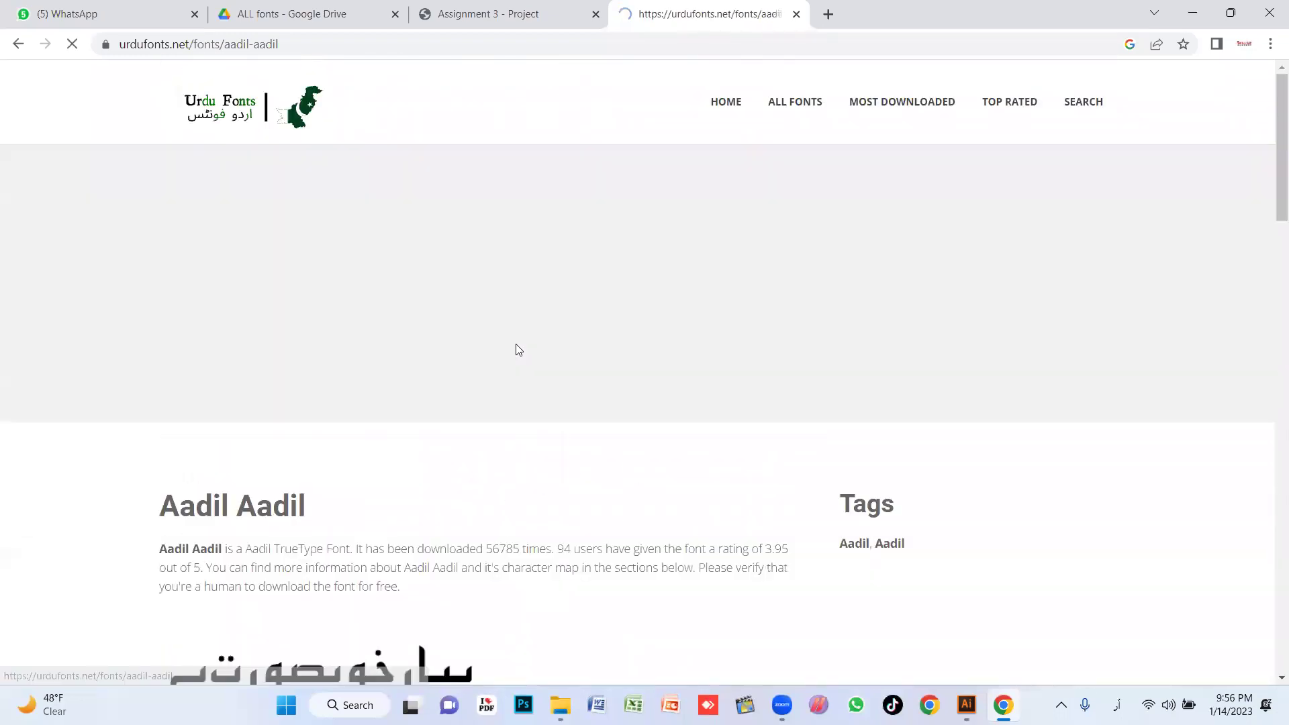
scroll(517, 351, down, 3)
scroll(513, 353, down, 3)
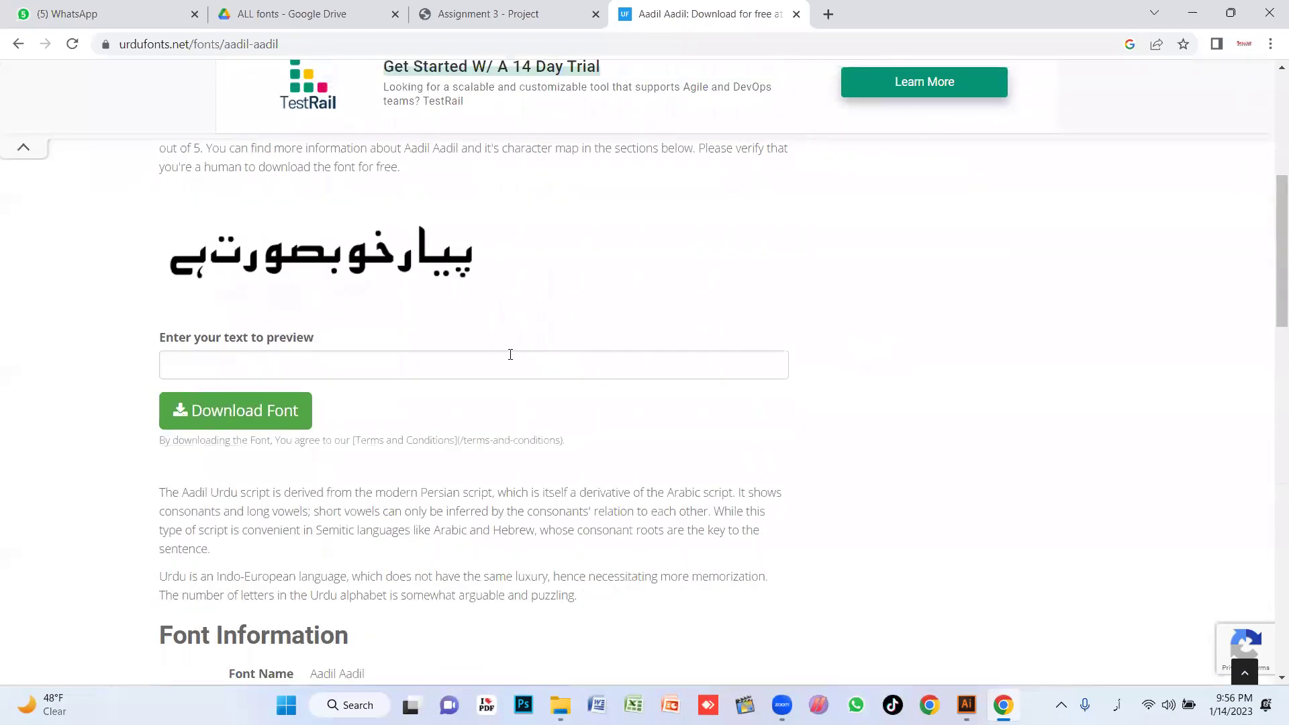
click(277, 414)
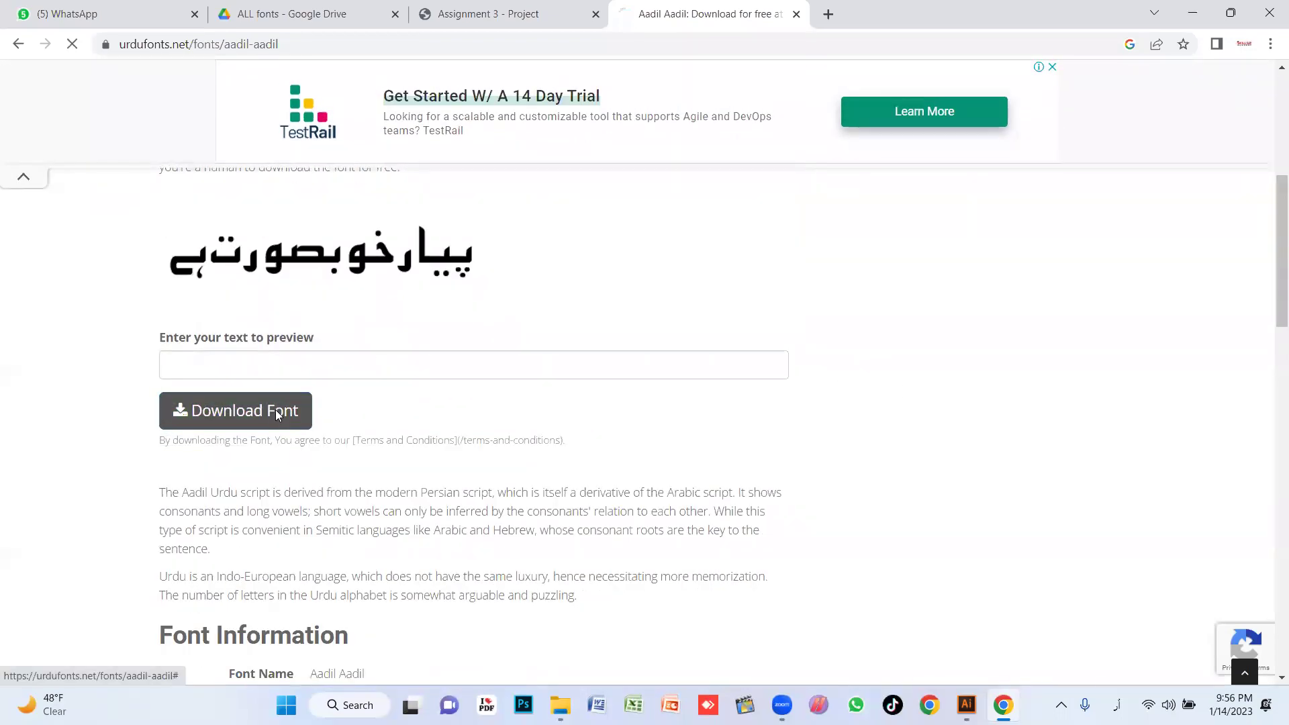
scroll(276, 411, down, 1)
scroll(277, 417, down, 5)
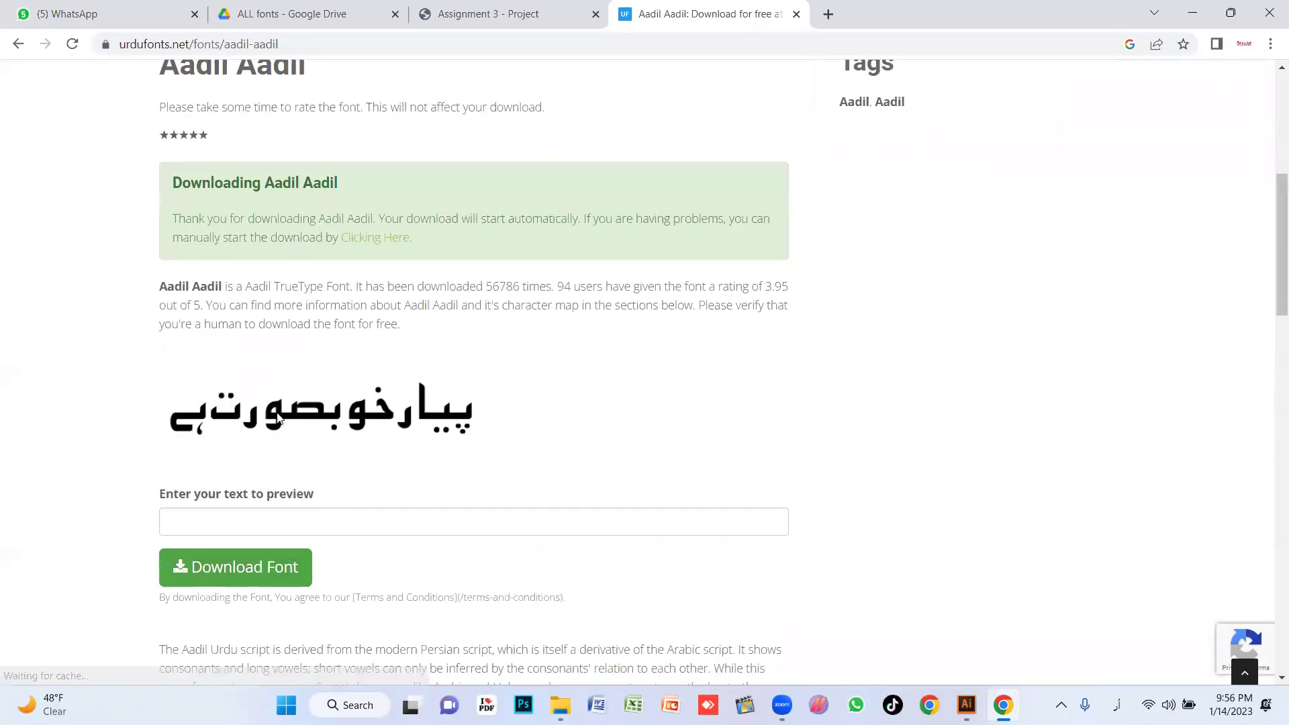
scroll(368, 431, down, 9)
scroll(377, 426, down, 3)
scroll(377, 426, up, 4)
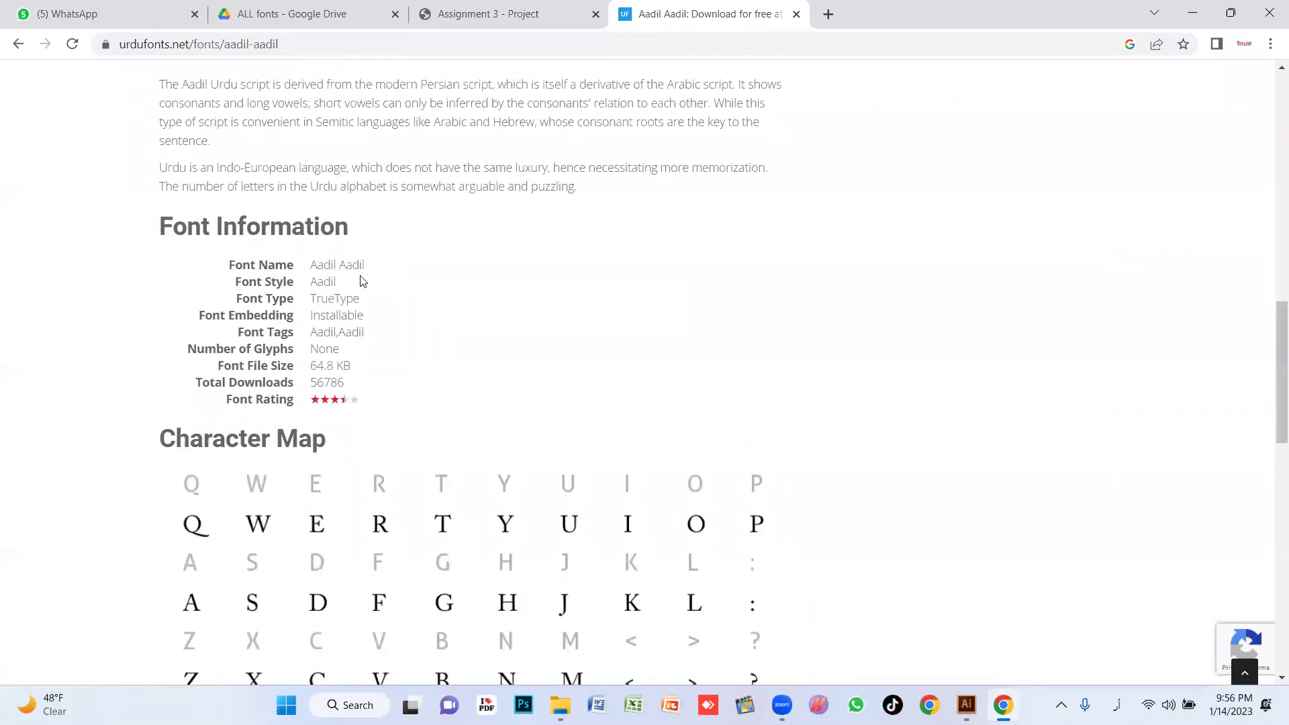
scroll(324, 289, down, 1)
scroll(340, 333, down, 3)
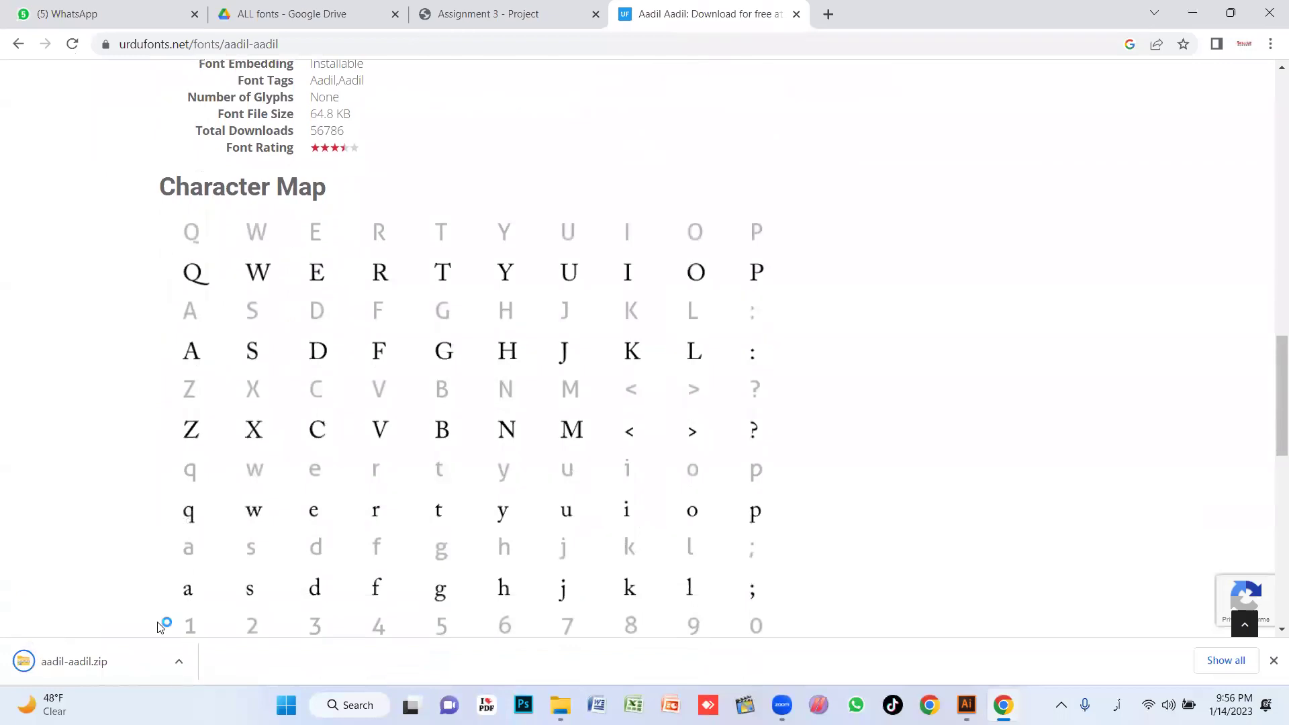
Install the Aadil font from aadil-aadil.zip, replacing the existing copy, and close its preview
click(77, 671)
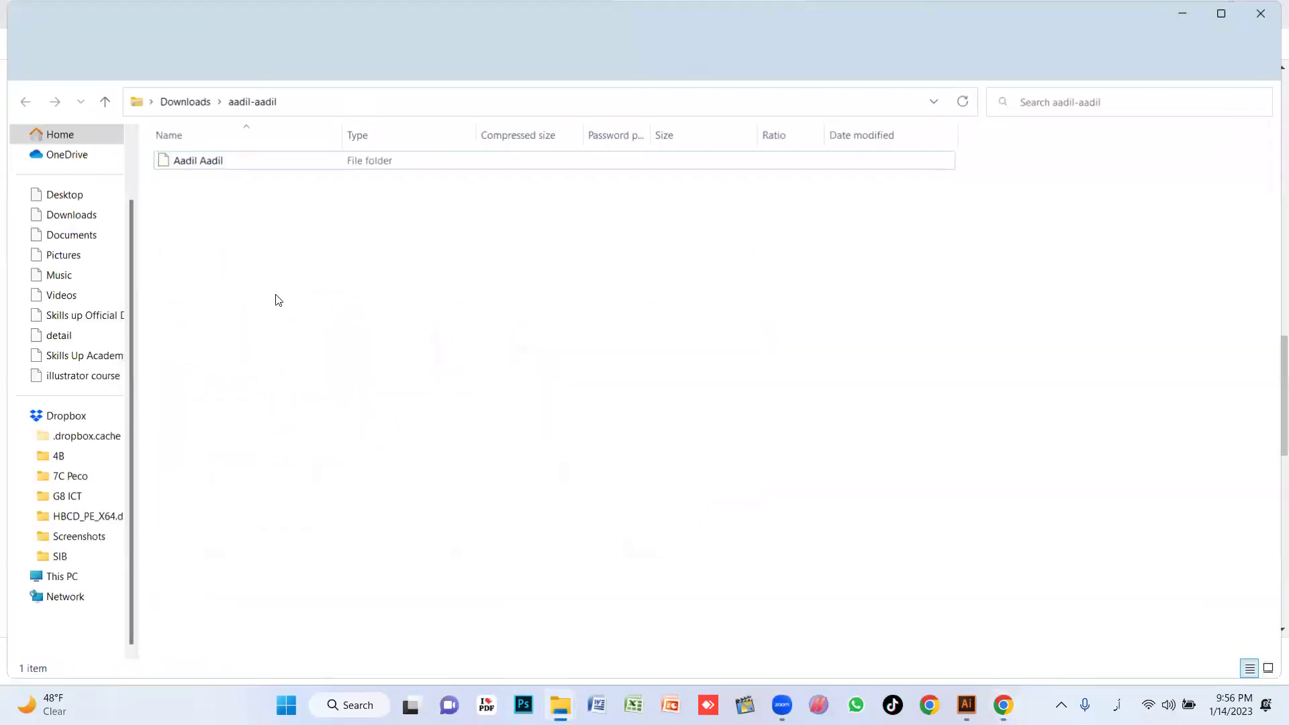
double_click(202, 166)
double_click(212, 162)
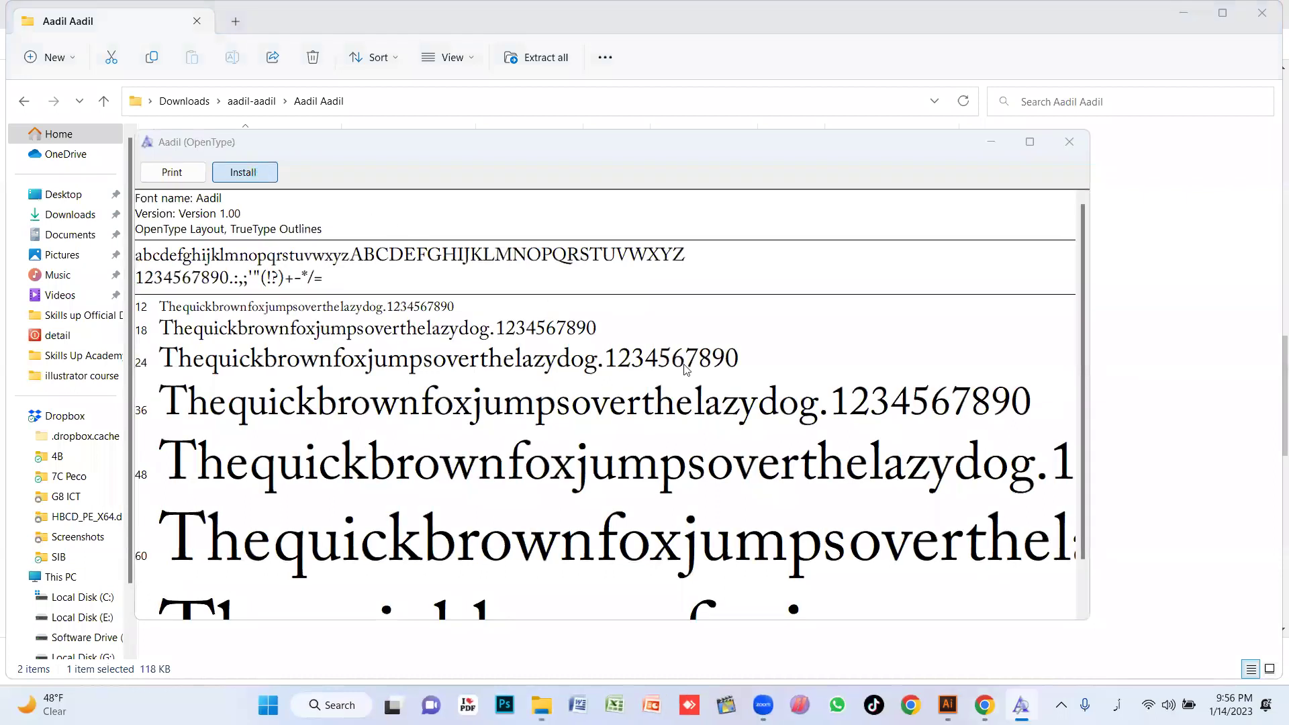
key(Return)
click(740, 364)
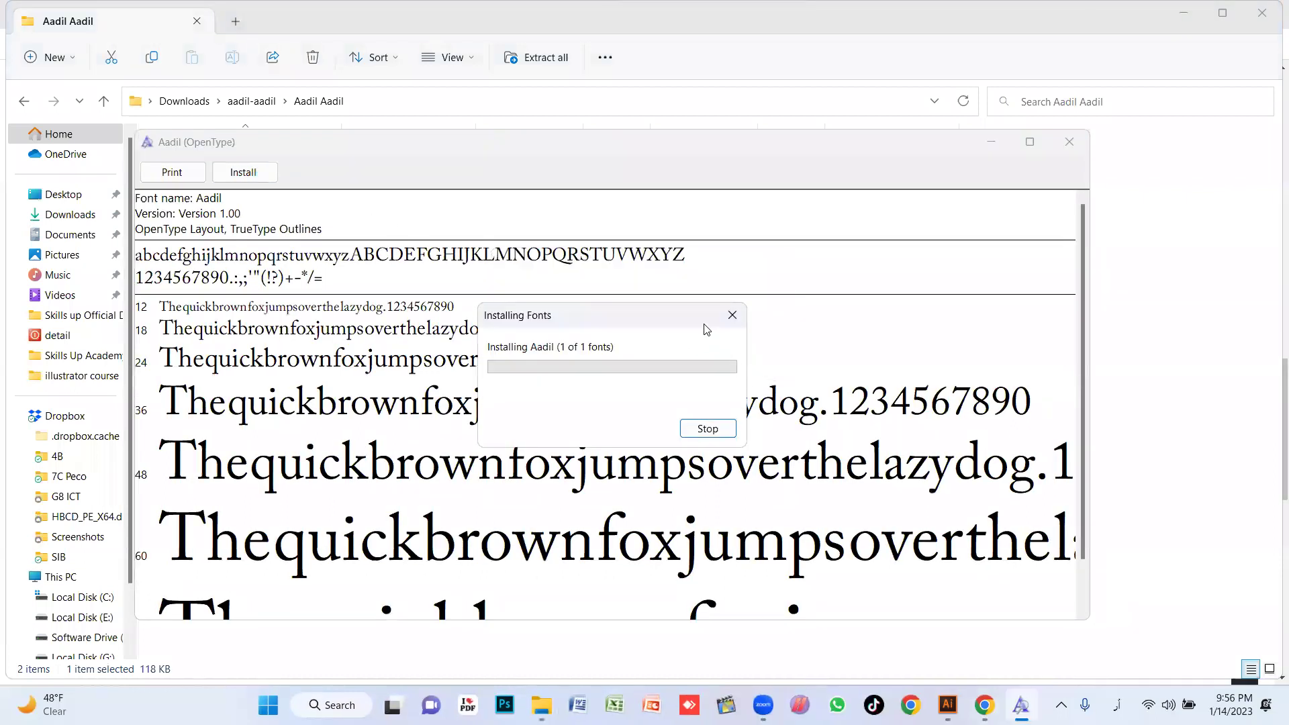
click(1072, 143)
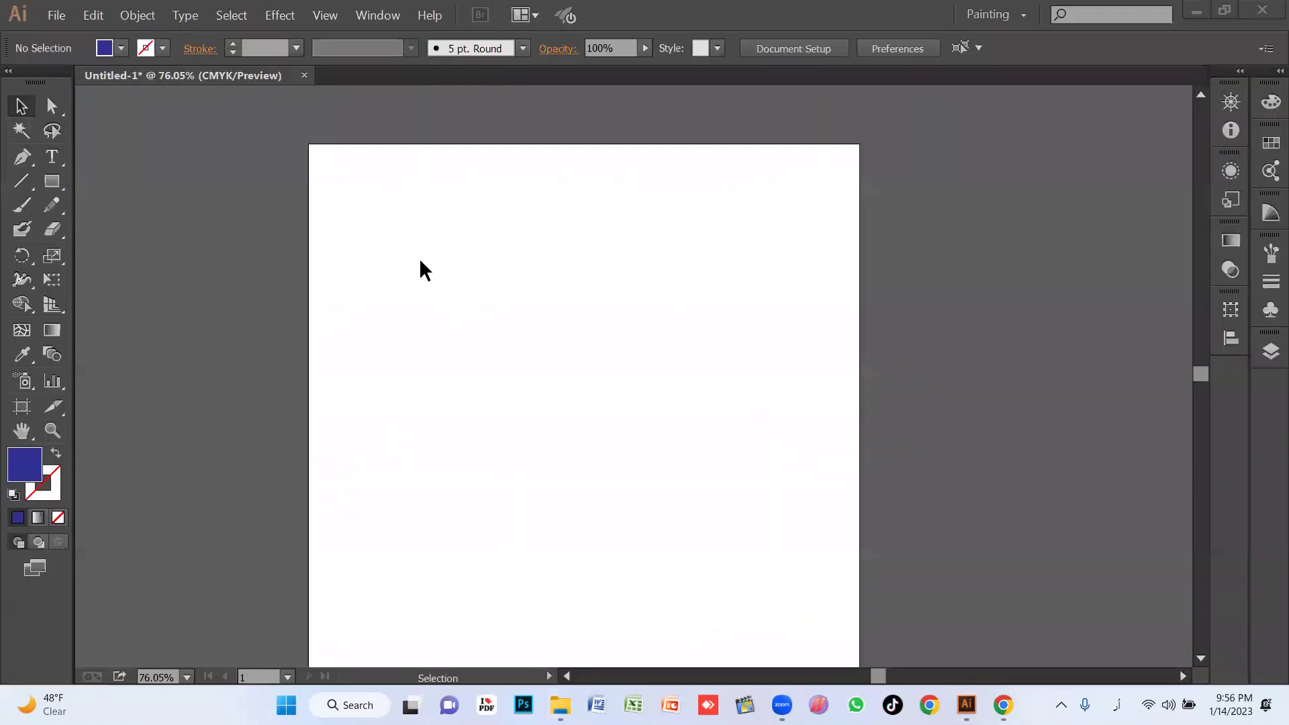
Pan the blank artboard and toggle the keyboard layout between English and Urdu
scroll(597, 327, down, 1)
drag(597, 327, 573, 380)
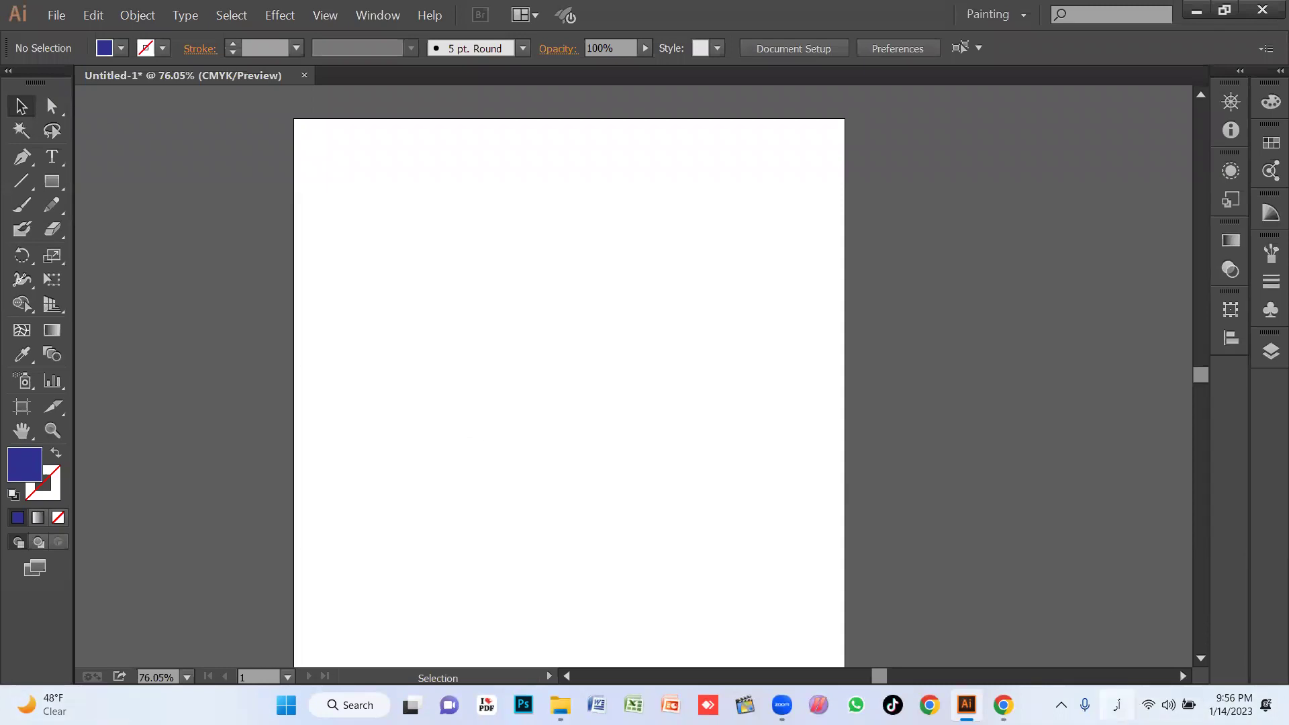
click(1117, 705)
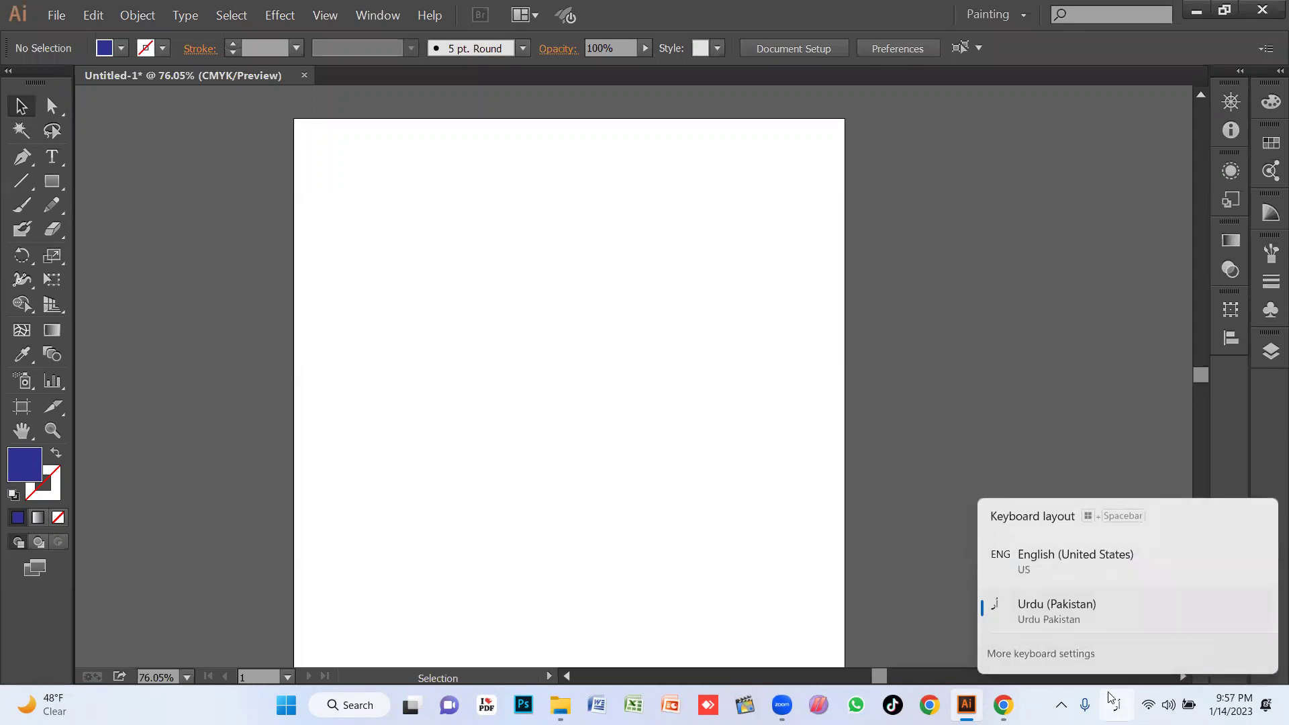
click(1073, 570)
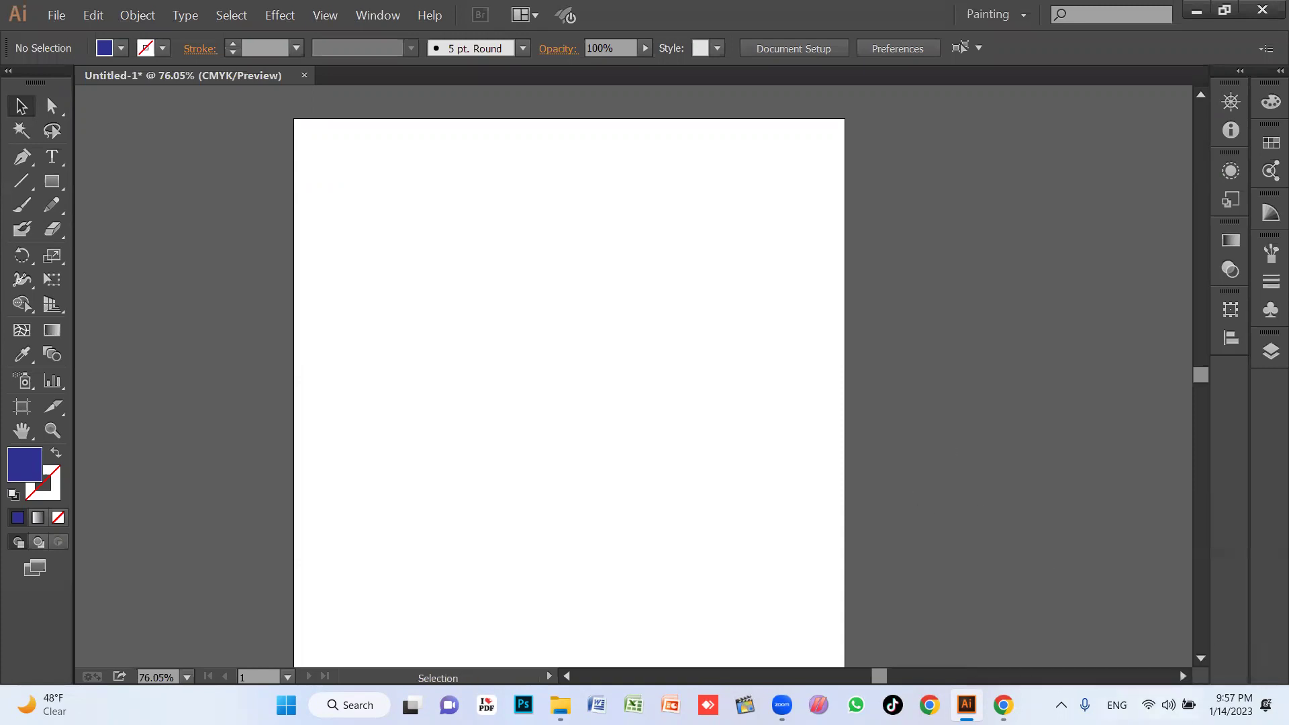
key(alt+shift)
key(alt+shift)
key(alt)
key(alt+shift)
Type the Urdu line 'آج ہم ڈیزائننگ سیکھ رہے ہیں' on the artboard, fixing its spelling
key(t)
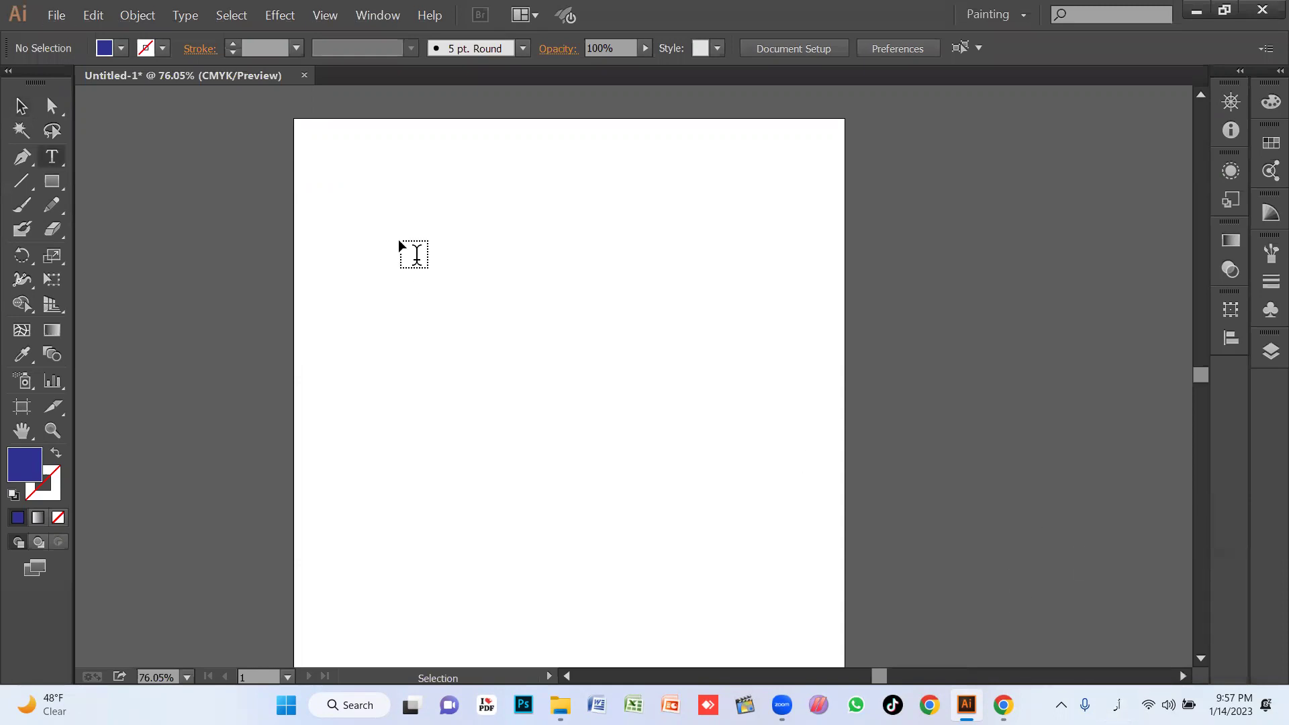
click(417, 256)
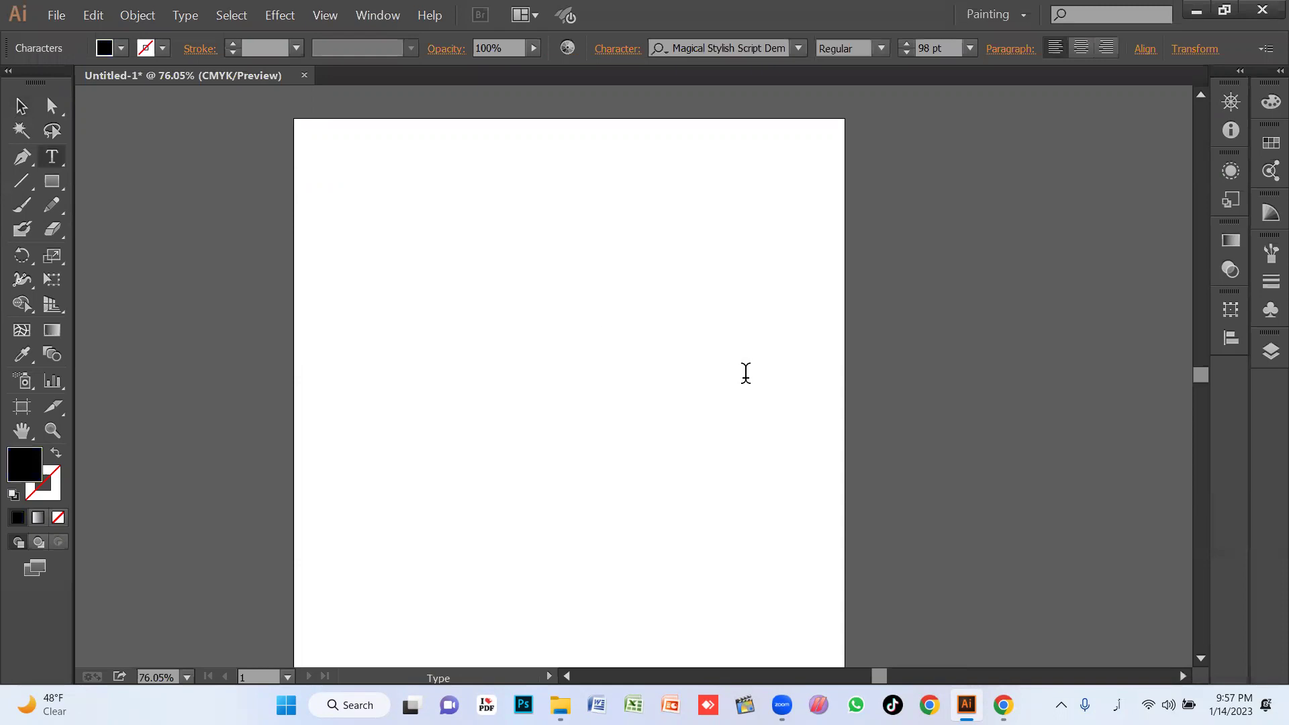
text(م)
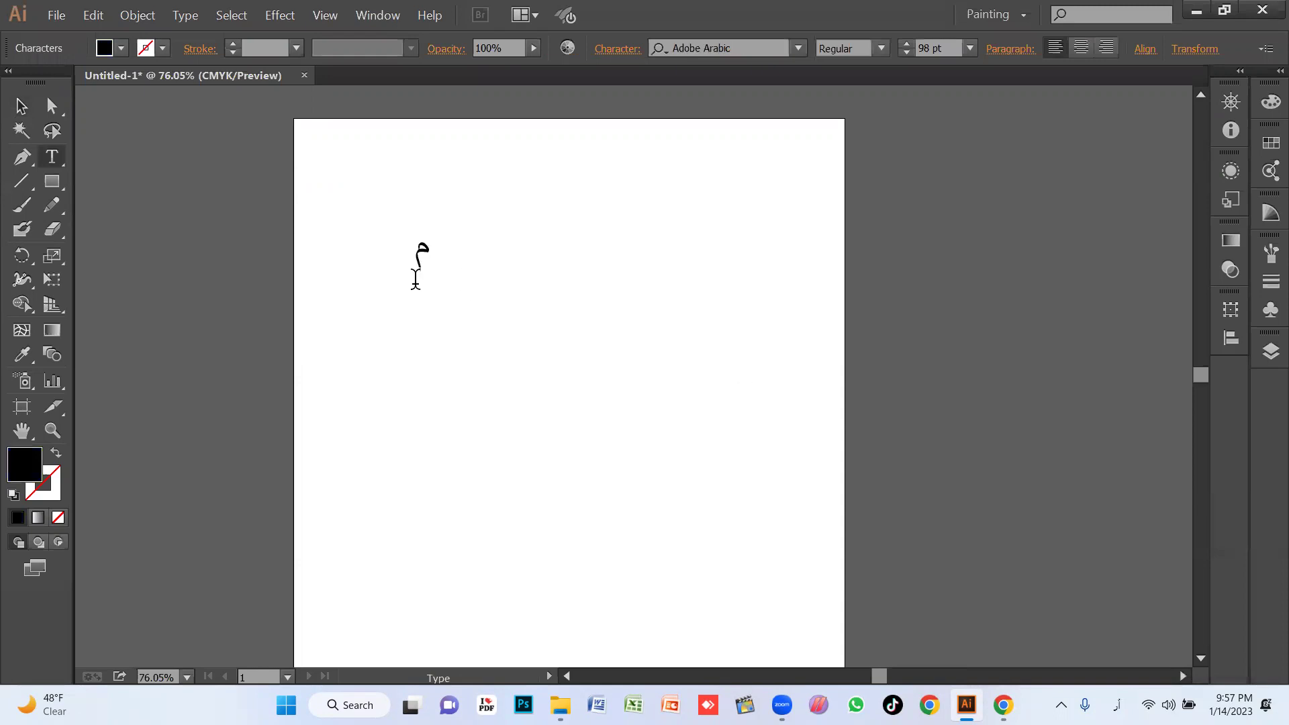
text(حسن على)
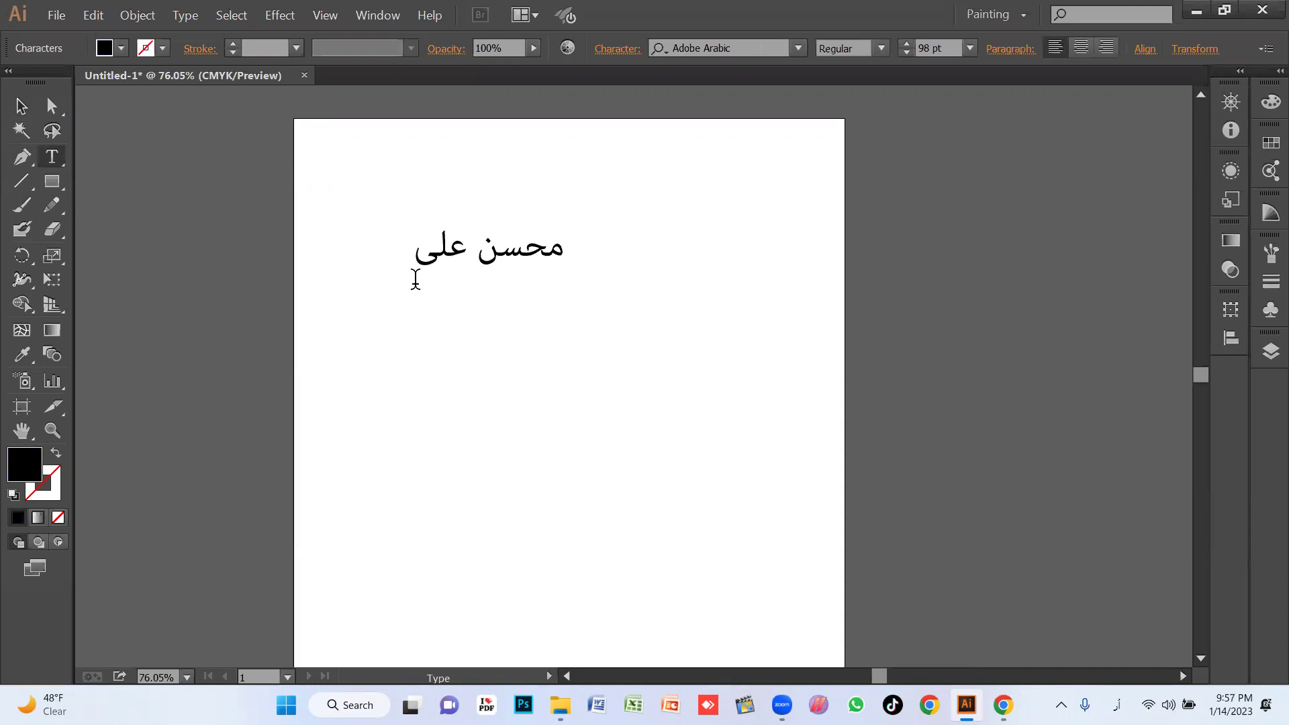
key(ctrl+a)
key(BackSpace)
text(آج ہم ڈیزائنگ)
key(BackSpace)
text(نگ سیکھ رہے ہیں)
key(Escape)
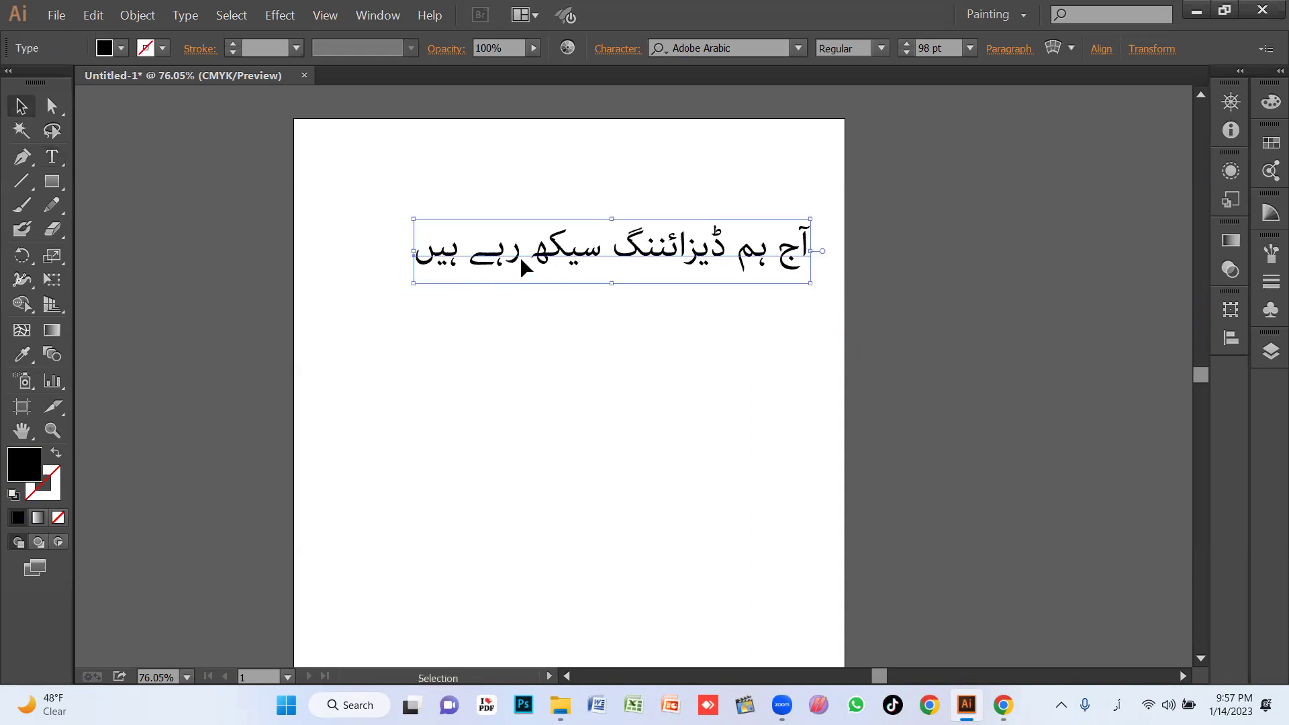
Reposition the Urdu line lower, toward the middle of the page
drag(610, 277, 583, 317)
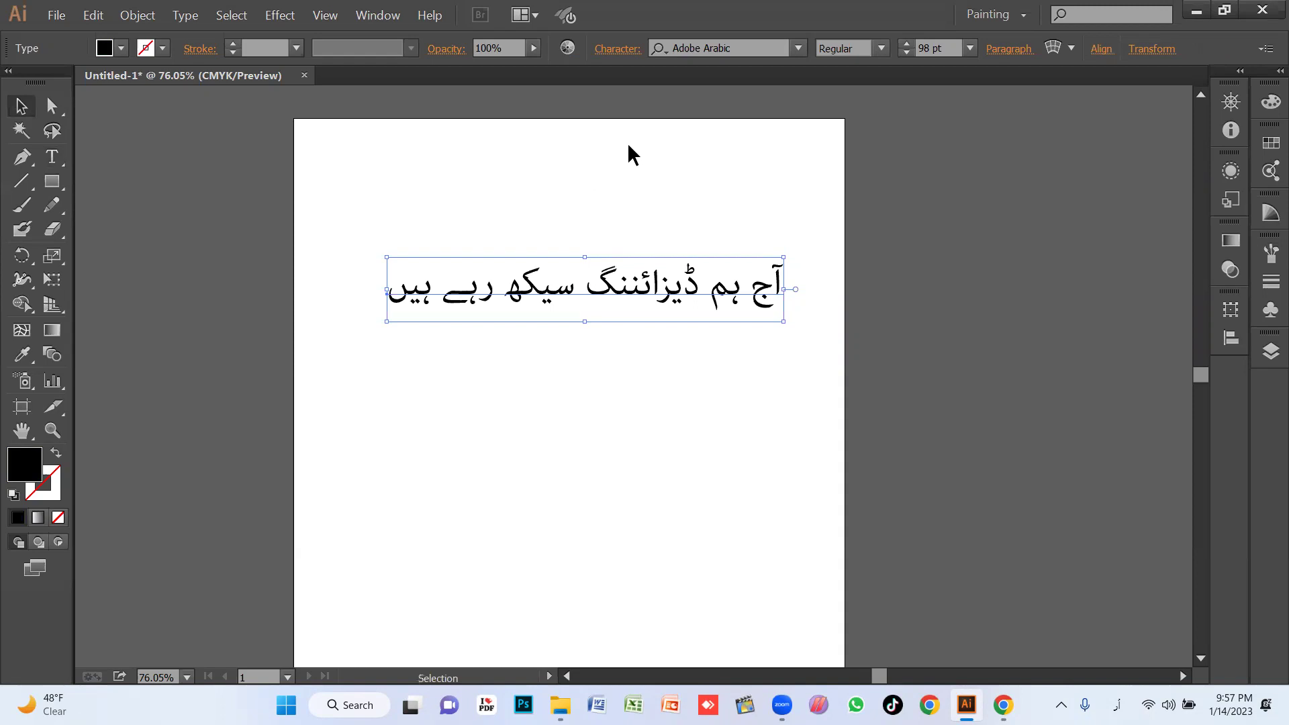
drag(628, 302, 618, 345)
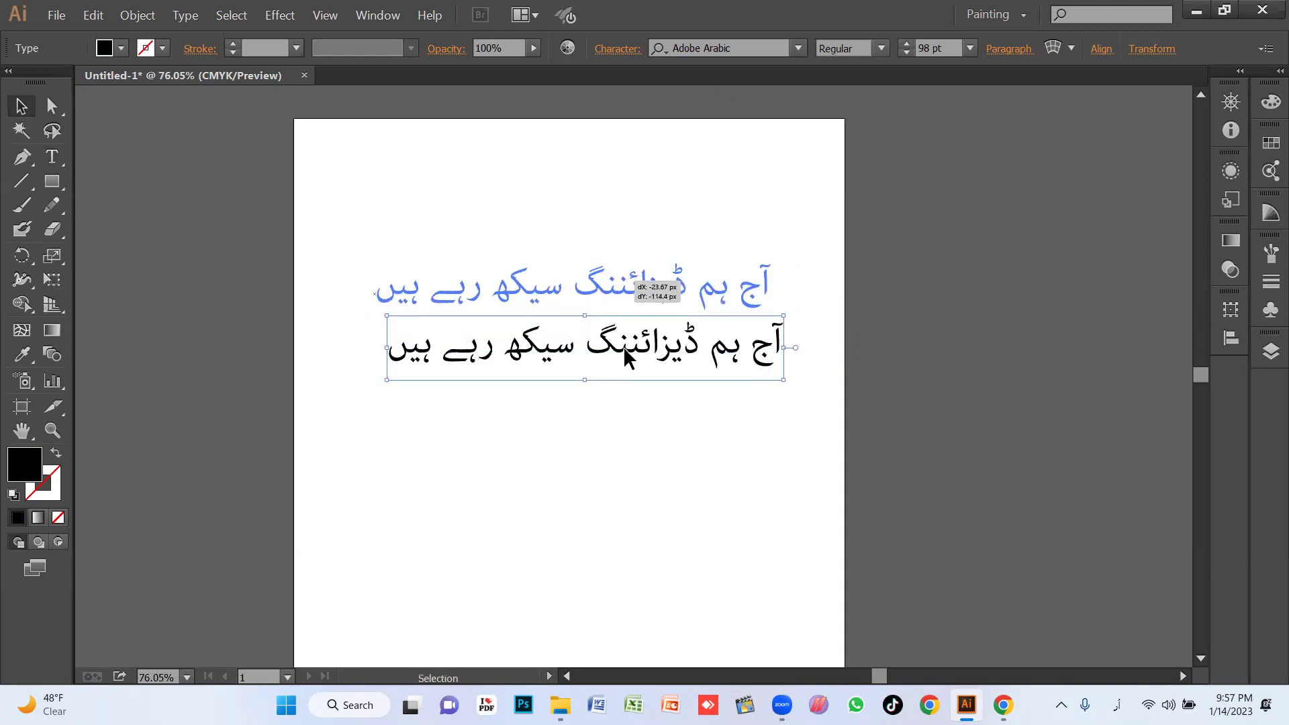
drag(633, 312, 638, 322)
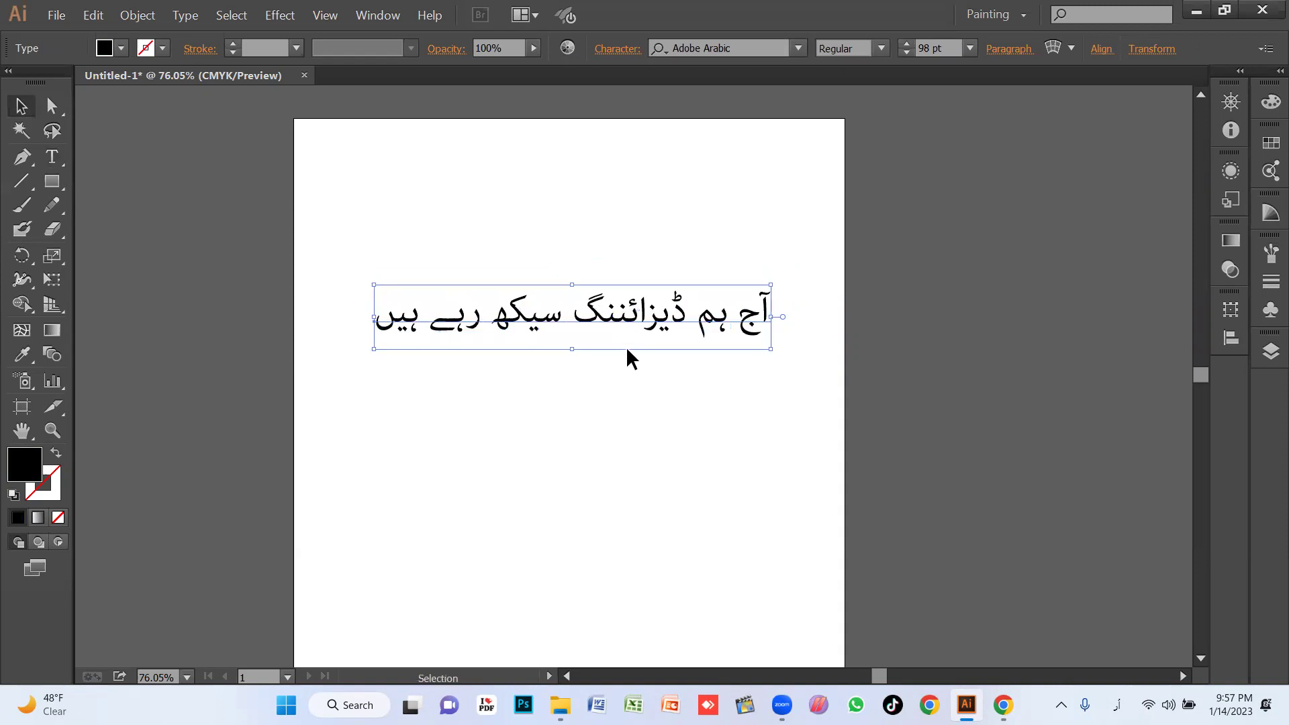
click(553, 396)
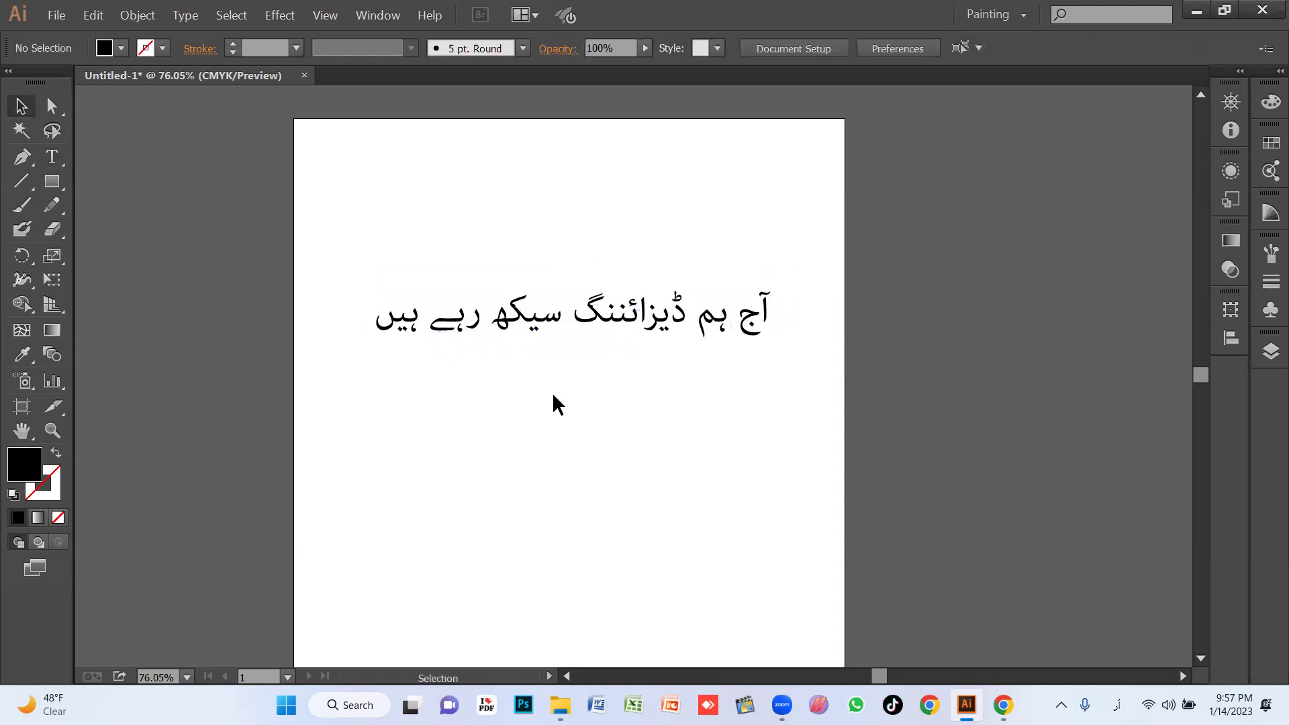
click(621, 327)
click(593, 396)
click(616, 343)
key(shift+Down)
key(shift+Down)
key(shift+Down)
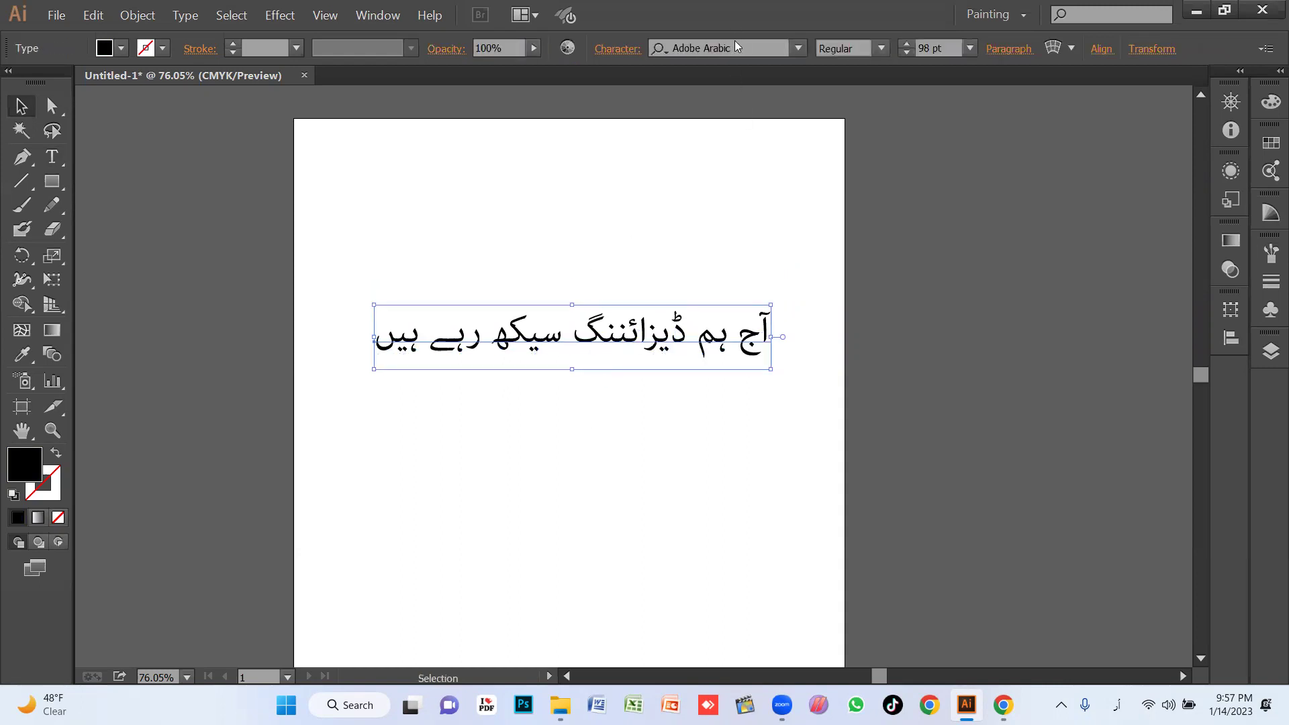
Preview the Urdu line in the Aadil font, then delete it
click(738, 47)
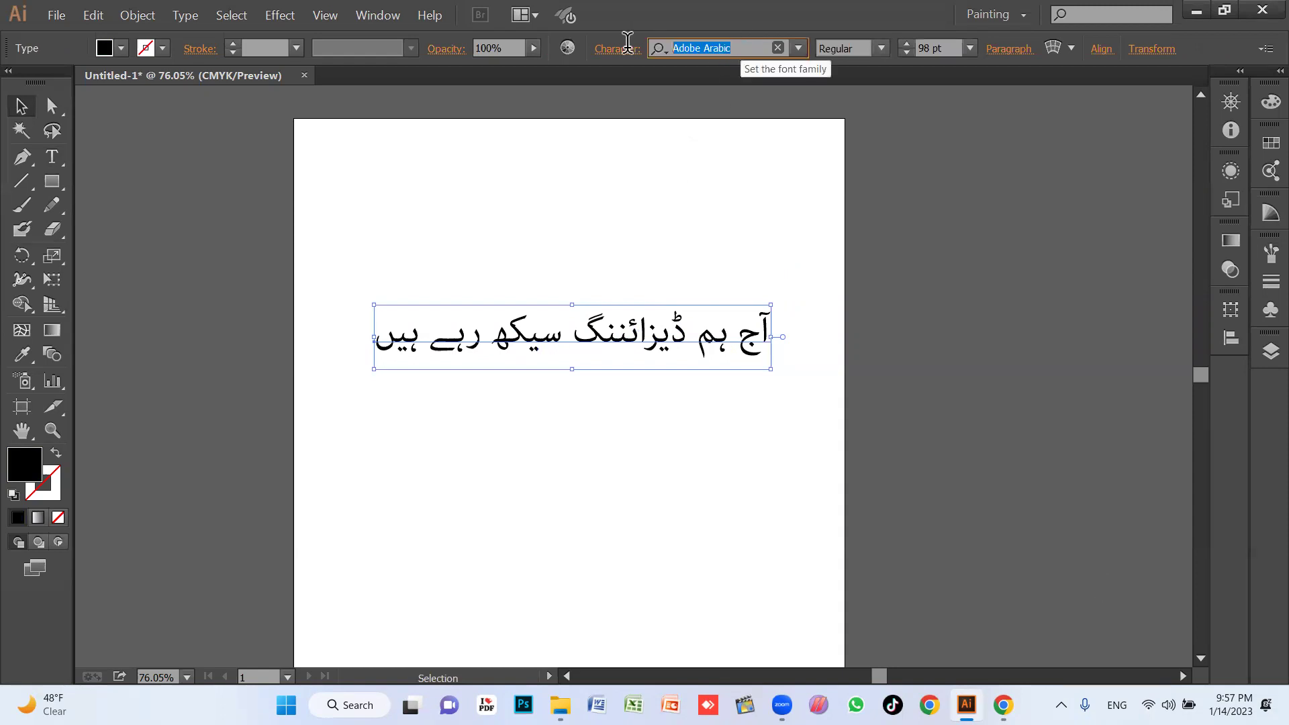
text(aadil)
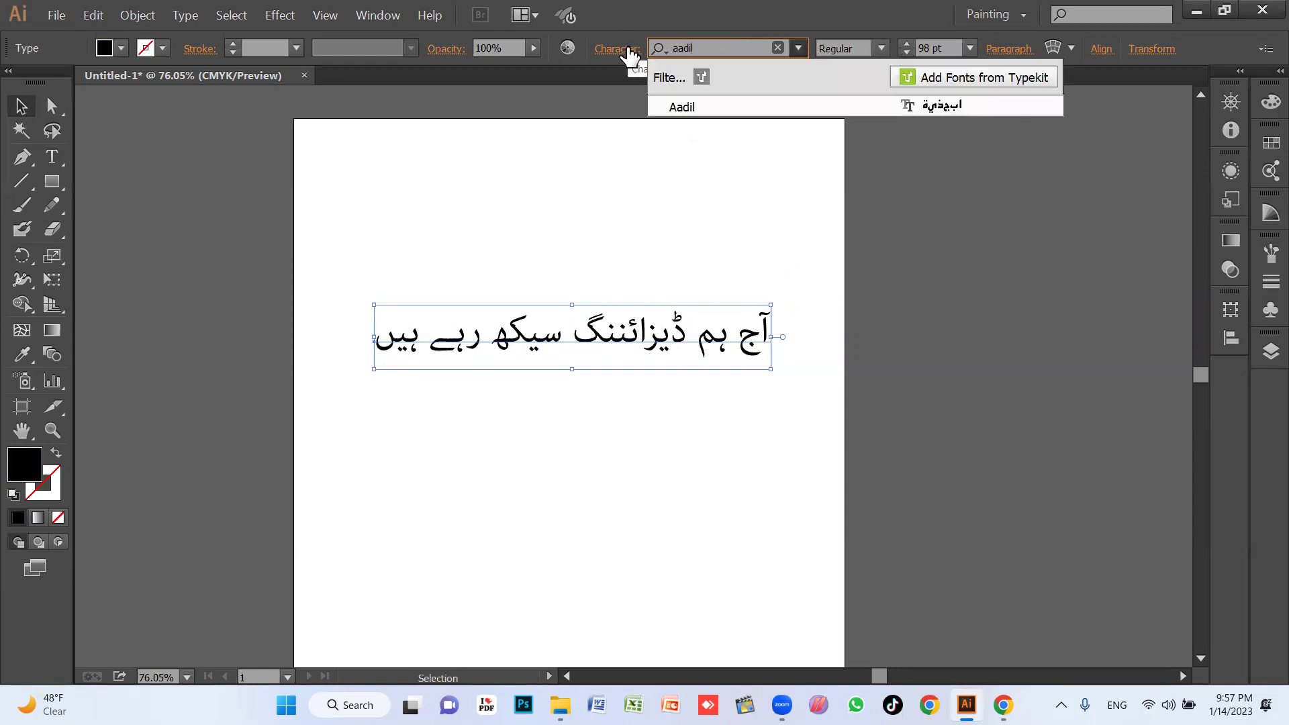
key(Return)
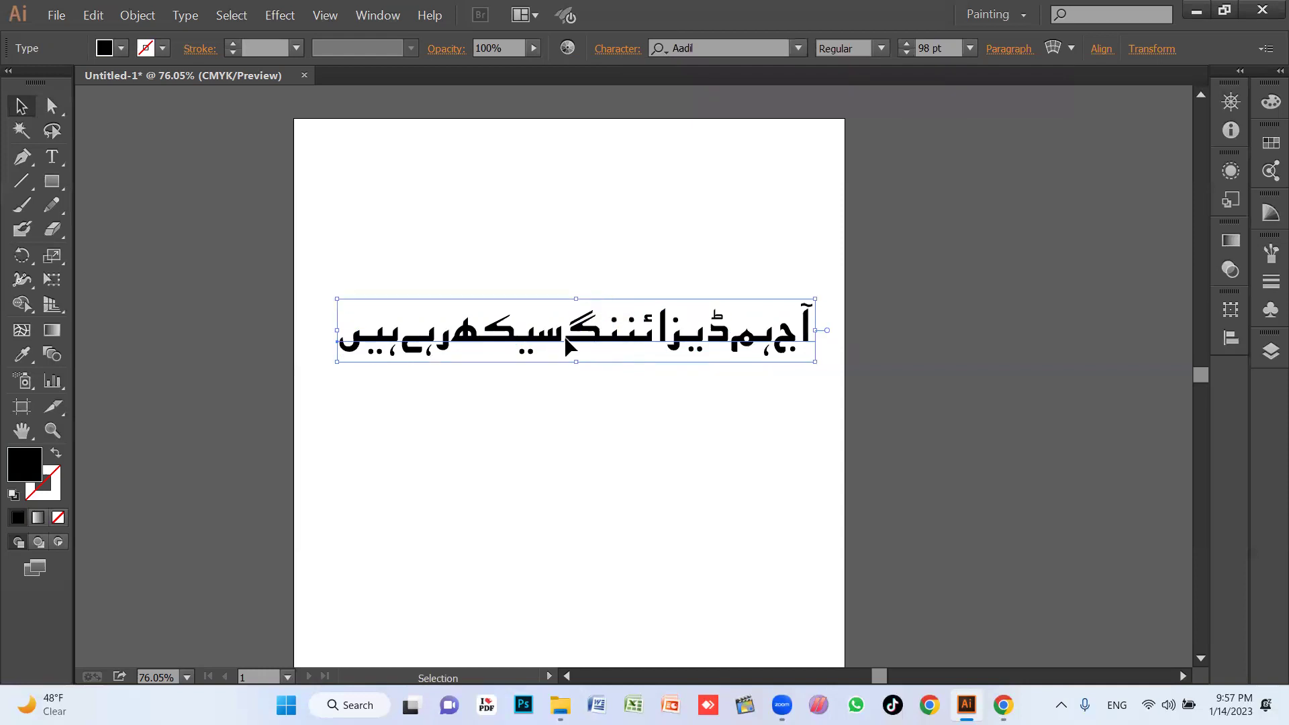
drag(633, 340, 638, 360)
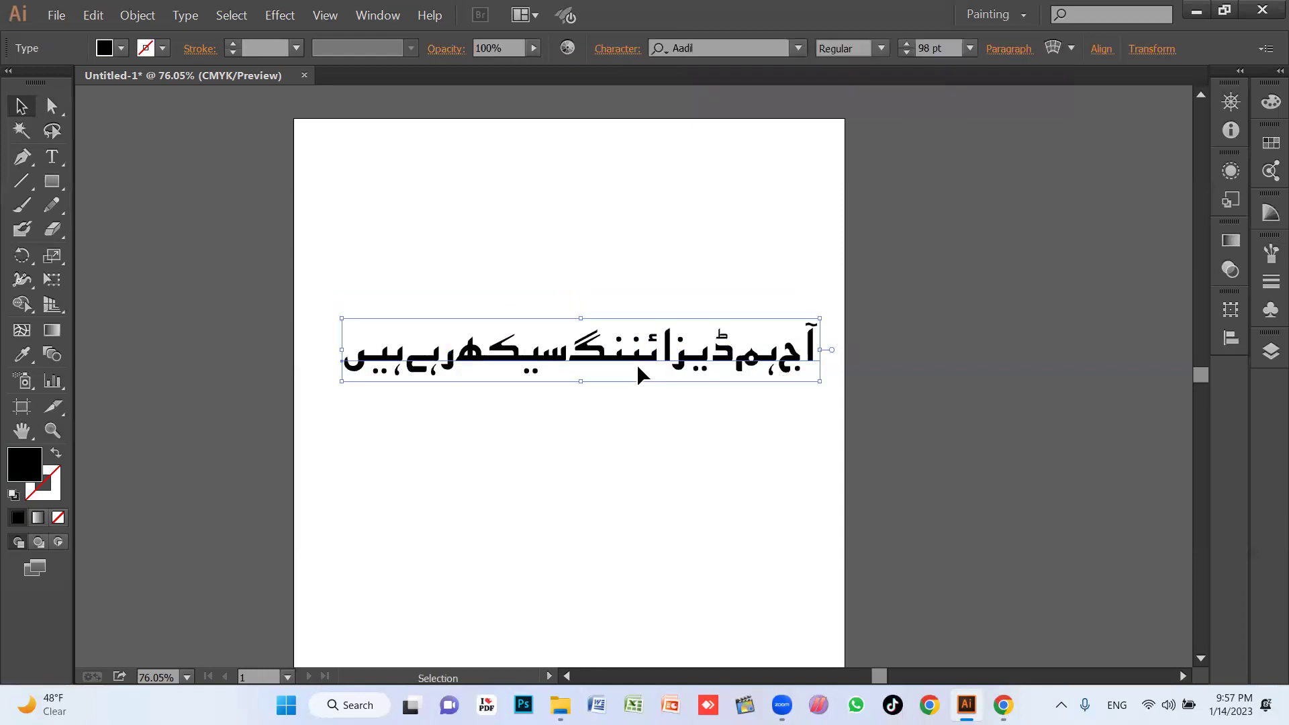
key(Delete)
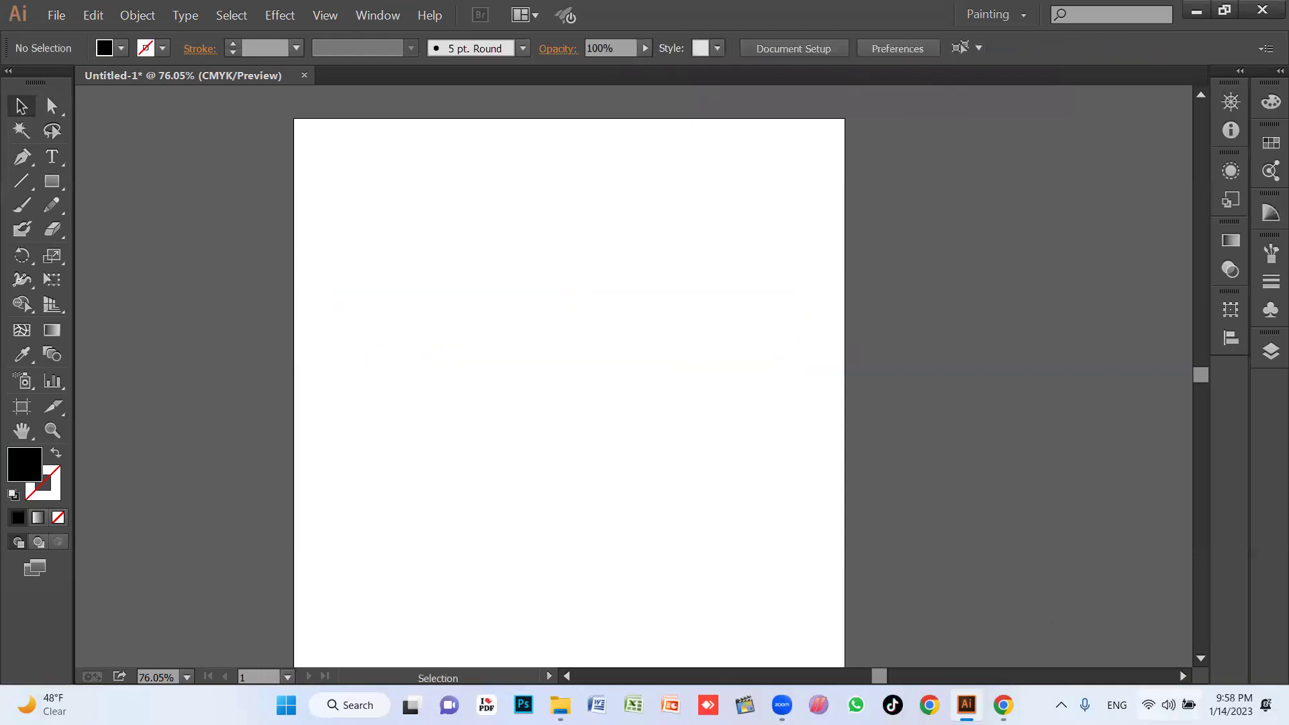
Switch keyboard input to Urdu (Pakistan) and return to Chrome
click(1109, 702)
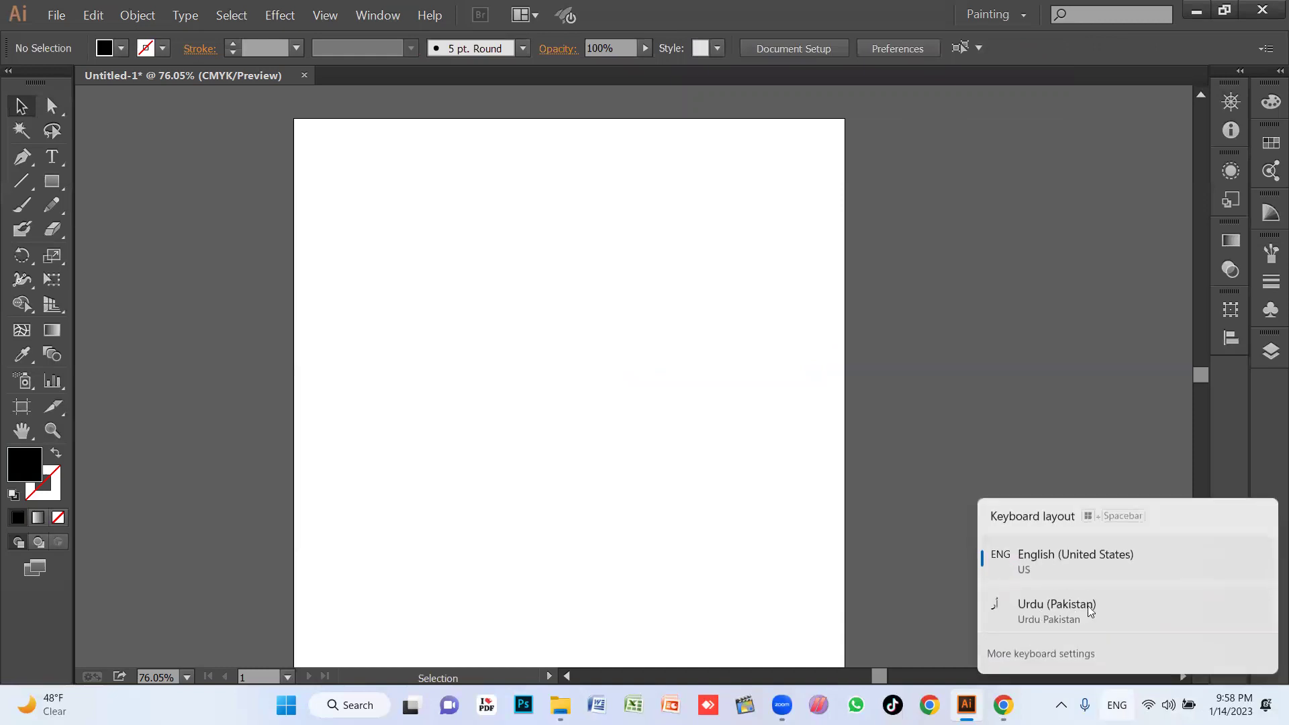
click(1089, 610)
key(alt+Tab)
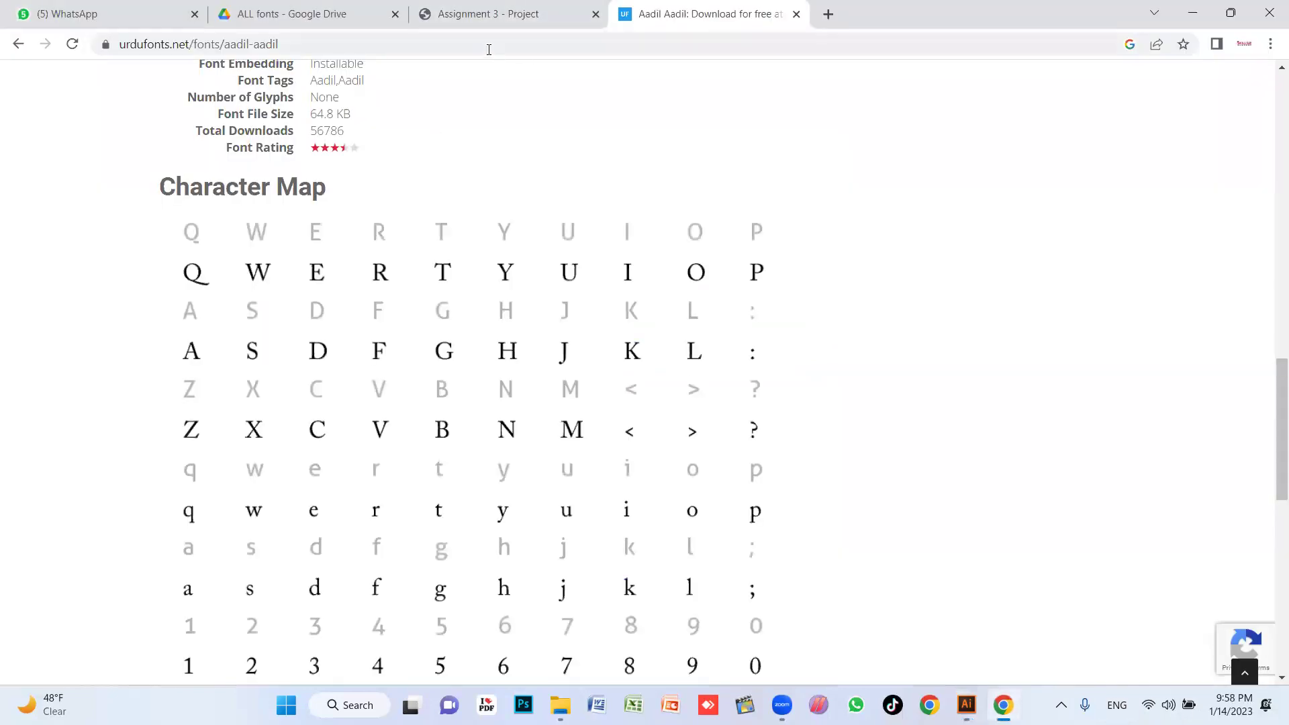
Search 'pak urdu installer' and scroll mbilalm.com's page to its MediaFire, cNet and SoftPedia links
click(489, 49)
text(pak urd)
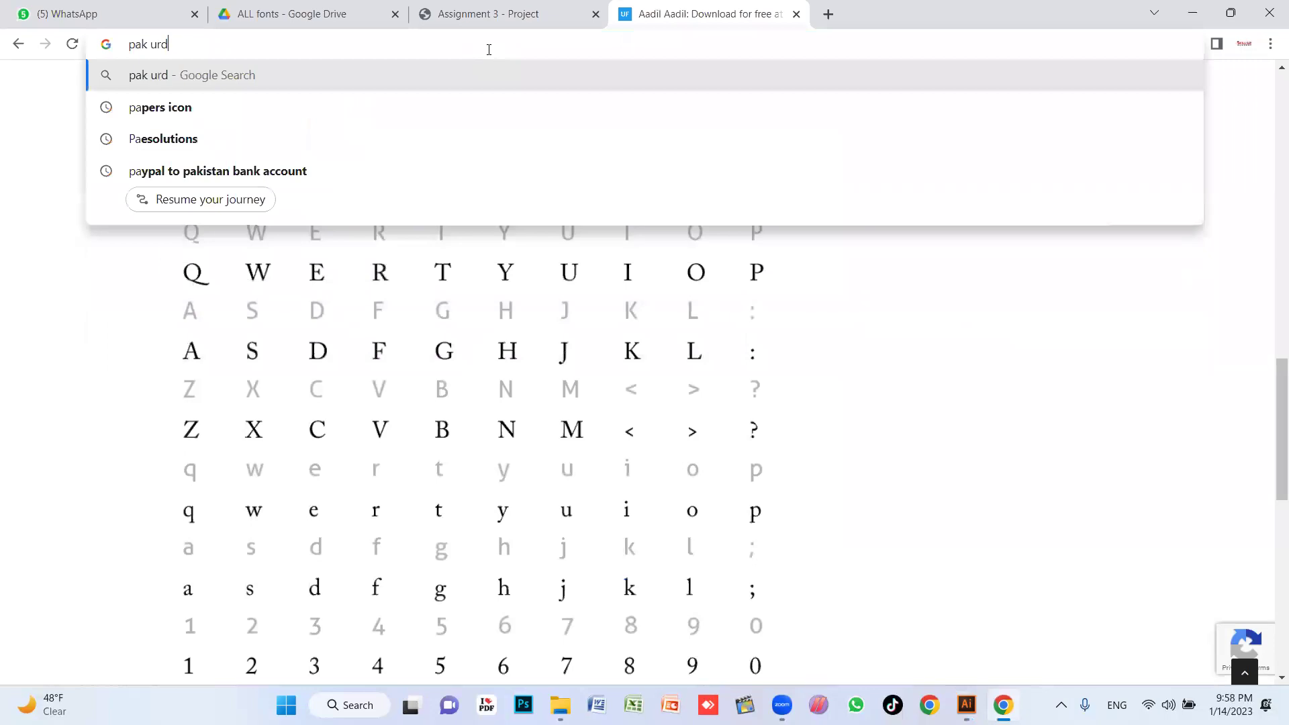
text(u installer)
key(Return)
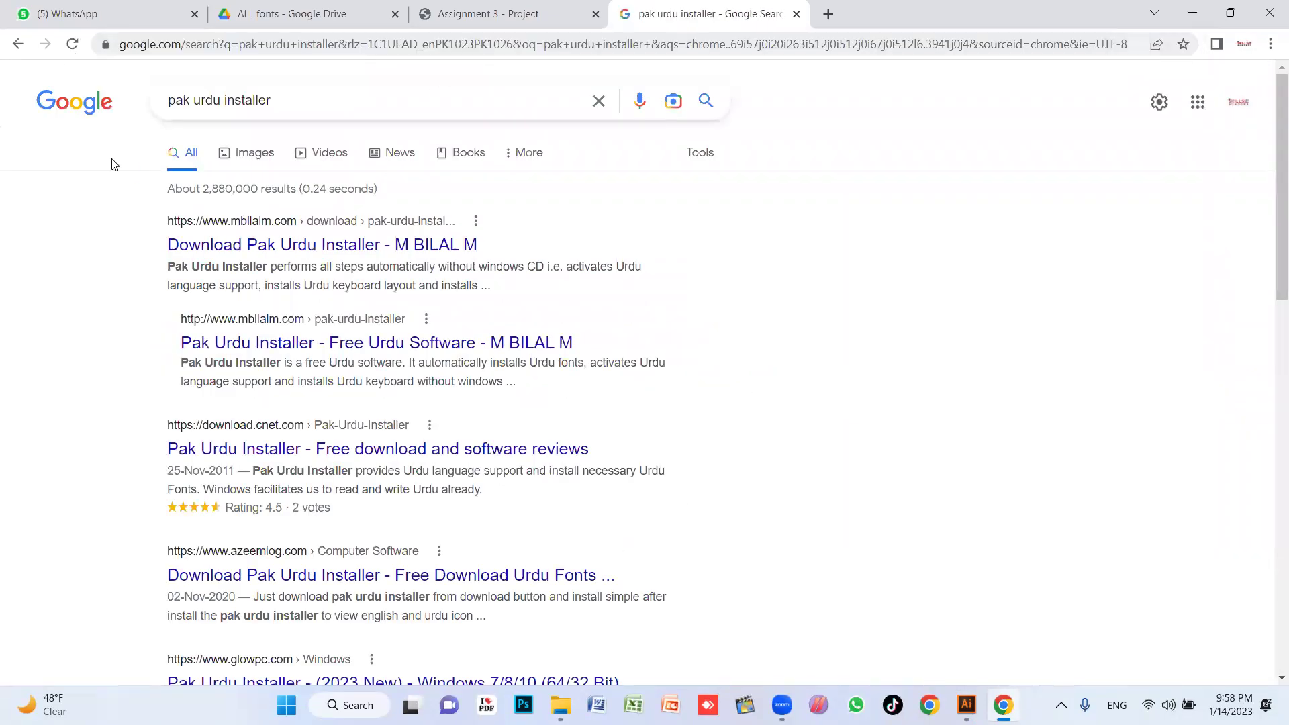
click(432, 254)
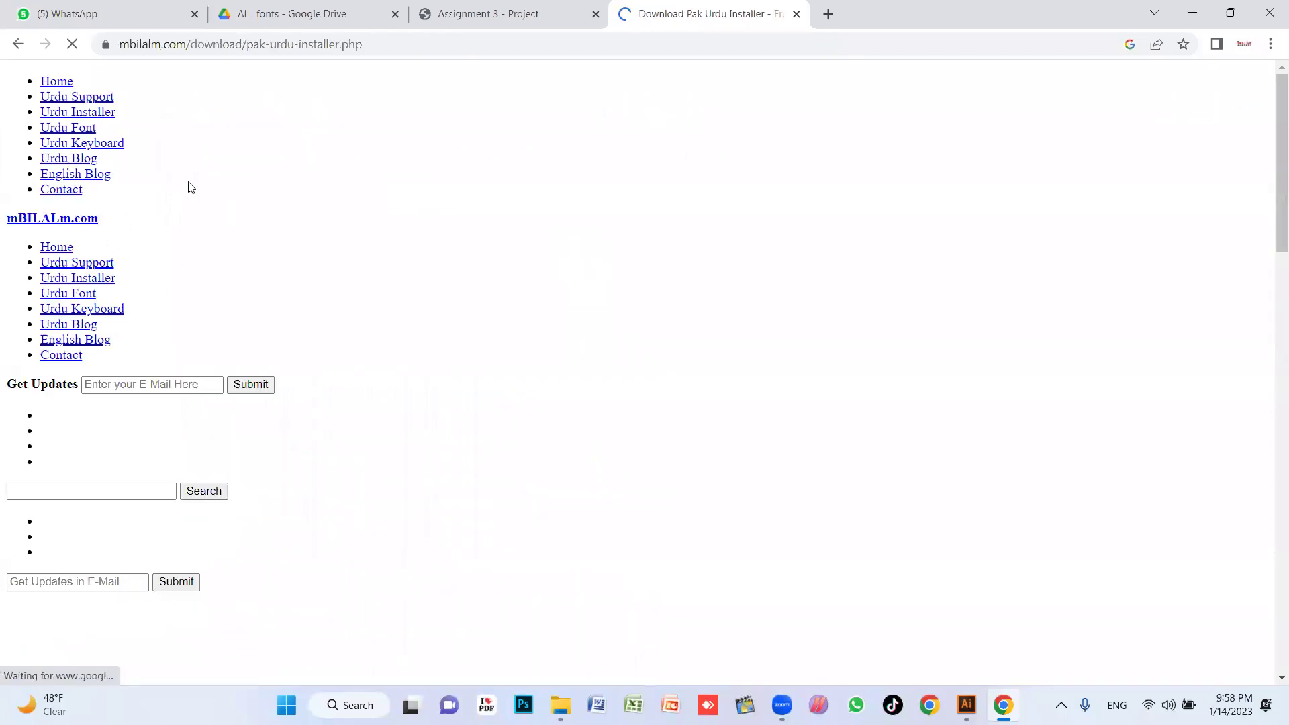
scroll(112, 195, down, 5)
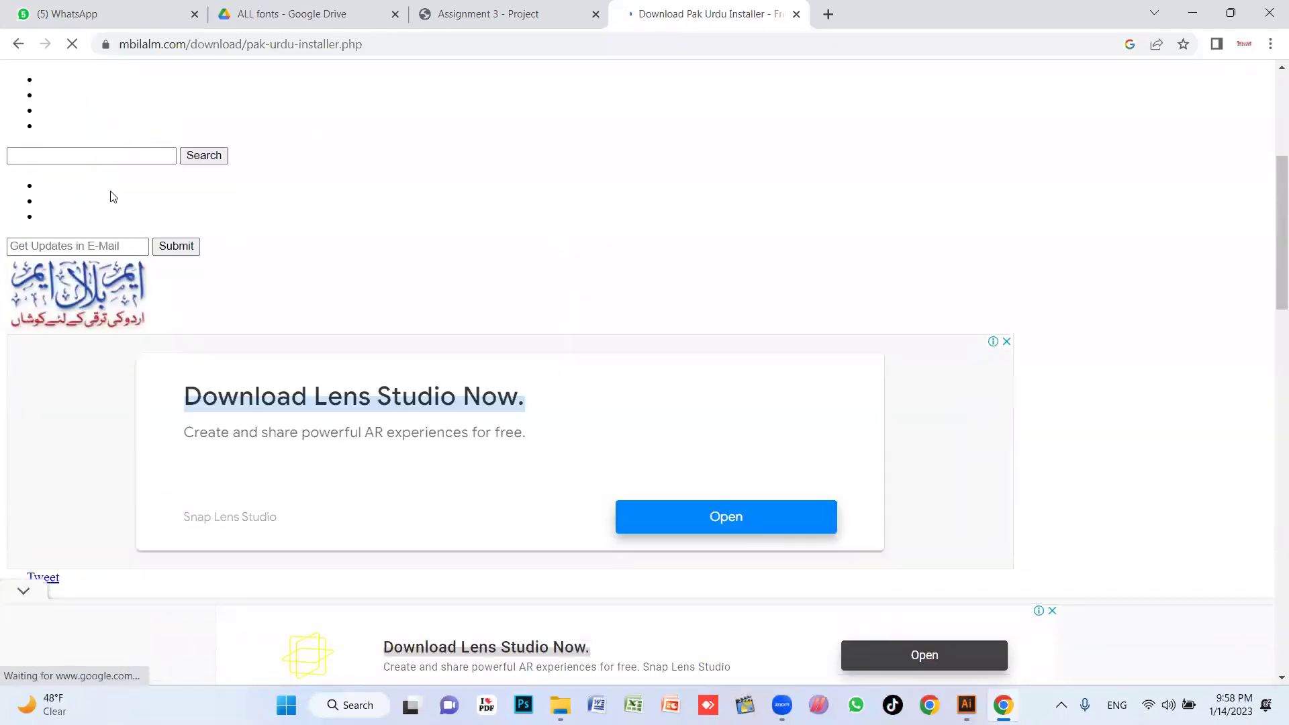
scroll(168, 200, down, 3)
scroll(168, 200, down, 3)
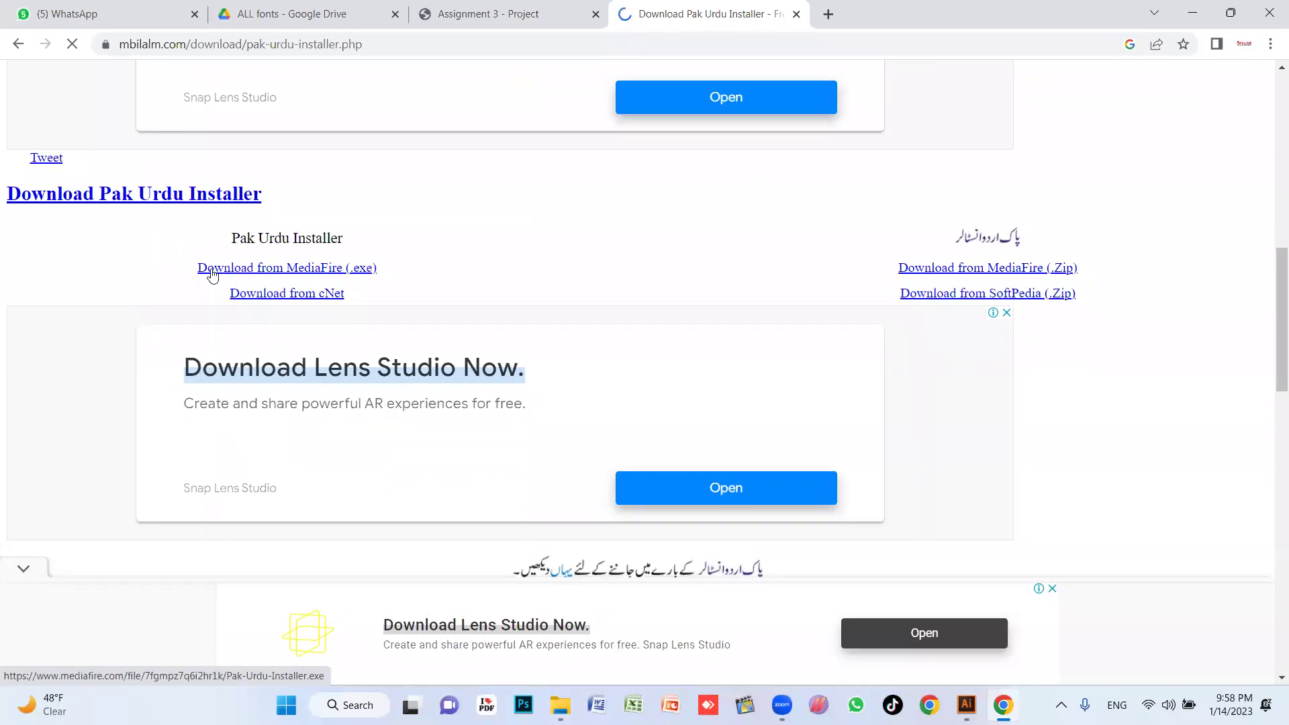
Download the 11.02 MB Pak-Urdu-Installer.exe from MediaFire and dismiss the advert popup
click(349, 282)
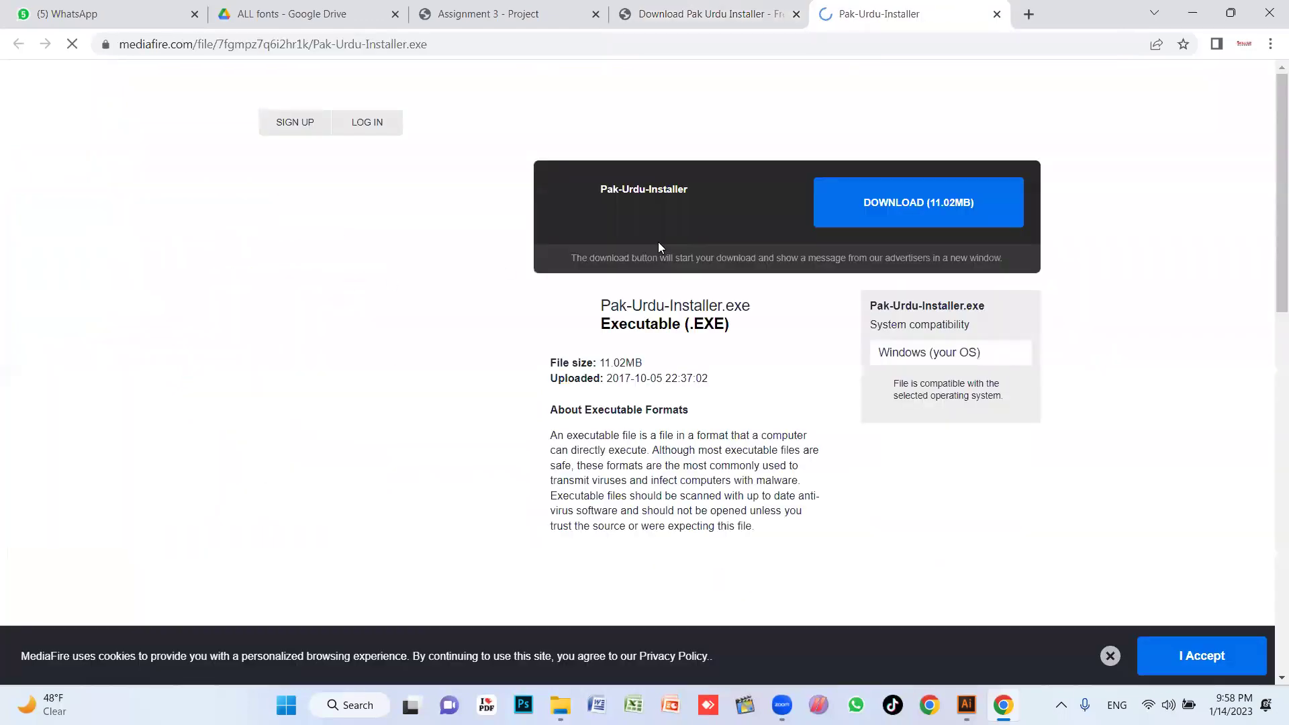
click(902, 211)
click(1064, 13)
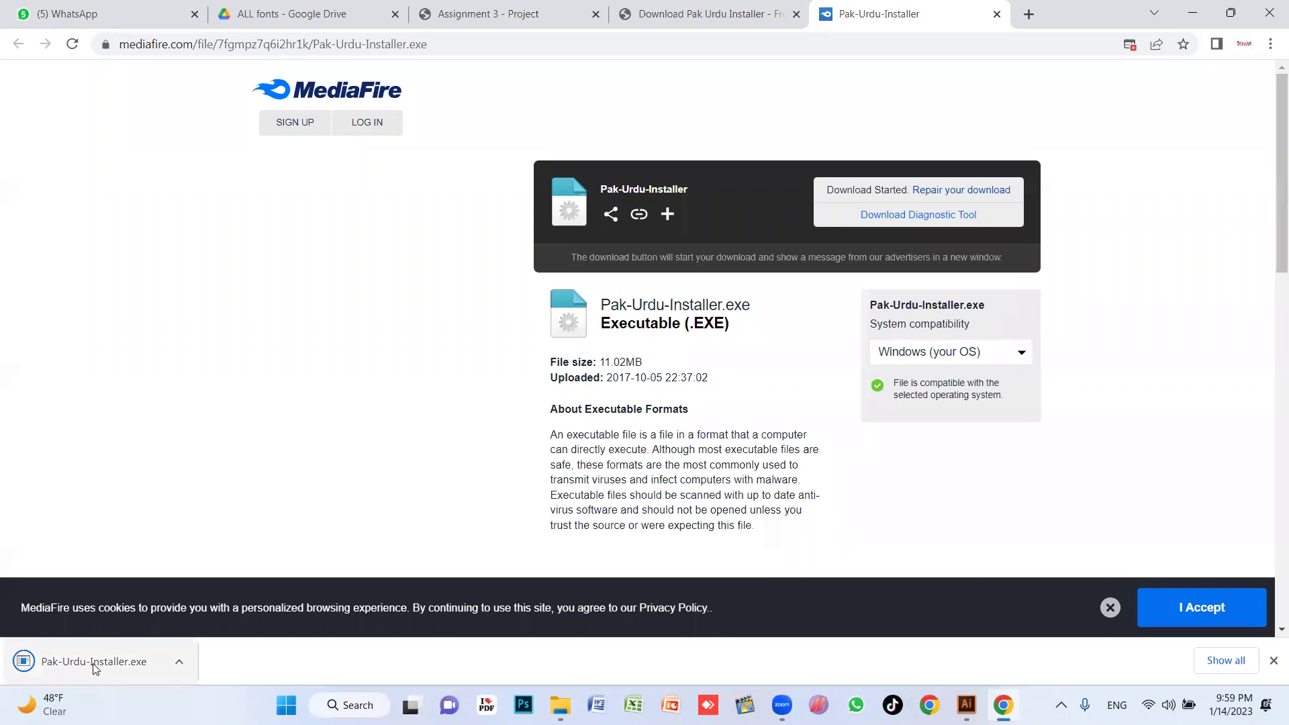
Launch the downloaded Pak-Urdu-Installer.exe and proceed with the Modify option to Setup Status
click(120, 675)
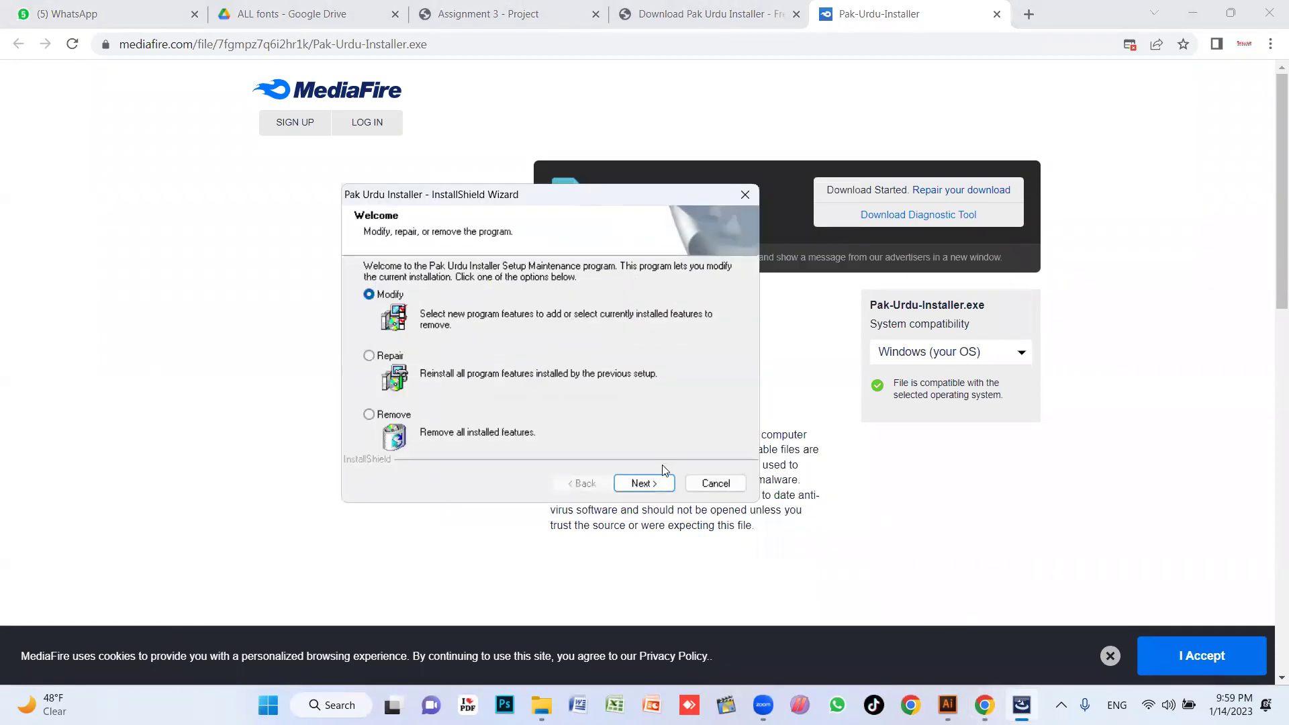
click(738, 502)
click(738, 503)
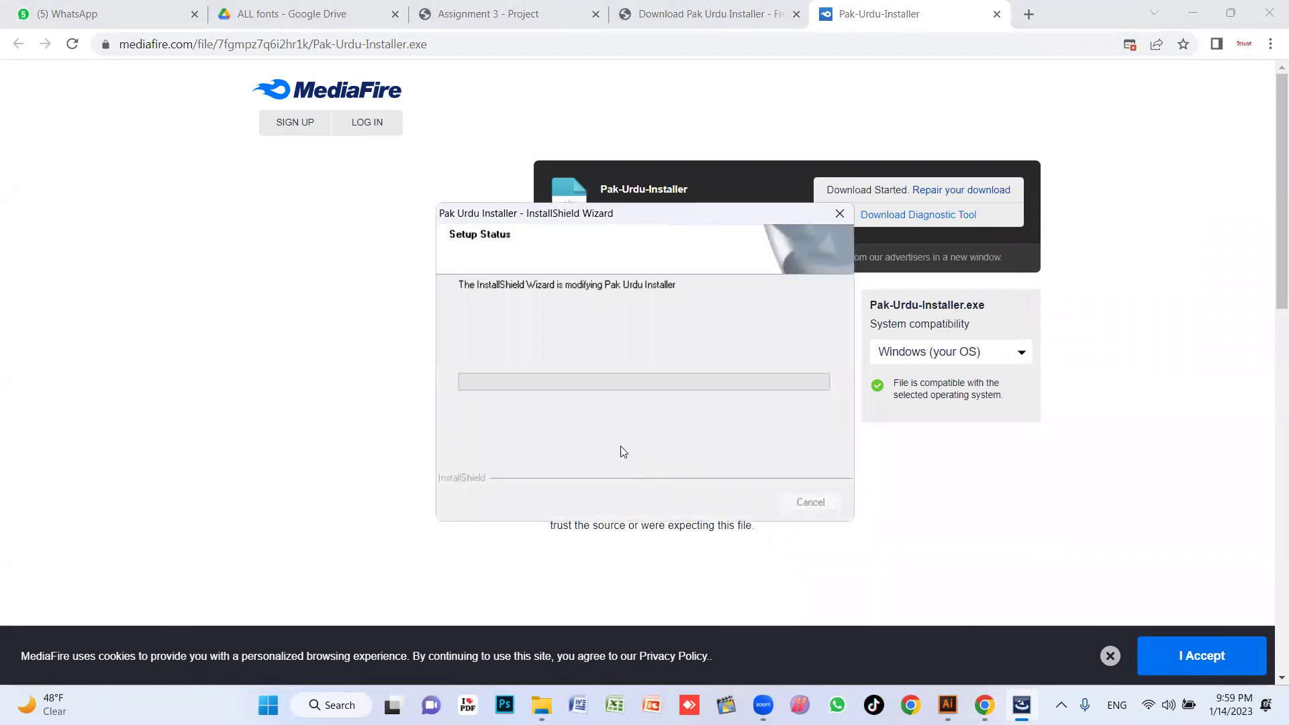
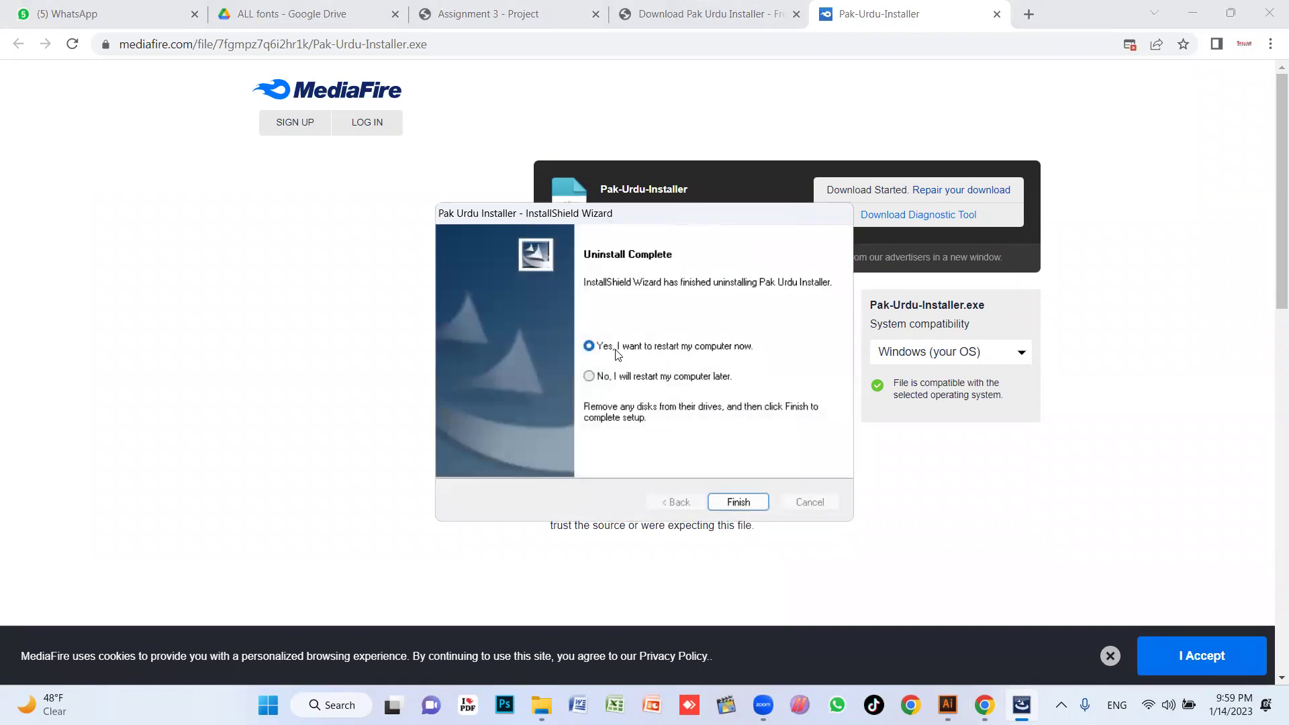
Close the Pak Urdu Installer without restarting and bring up the blank Illustrator artboard
click(589, 375)
click(738, 502)
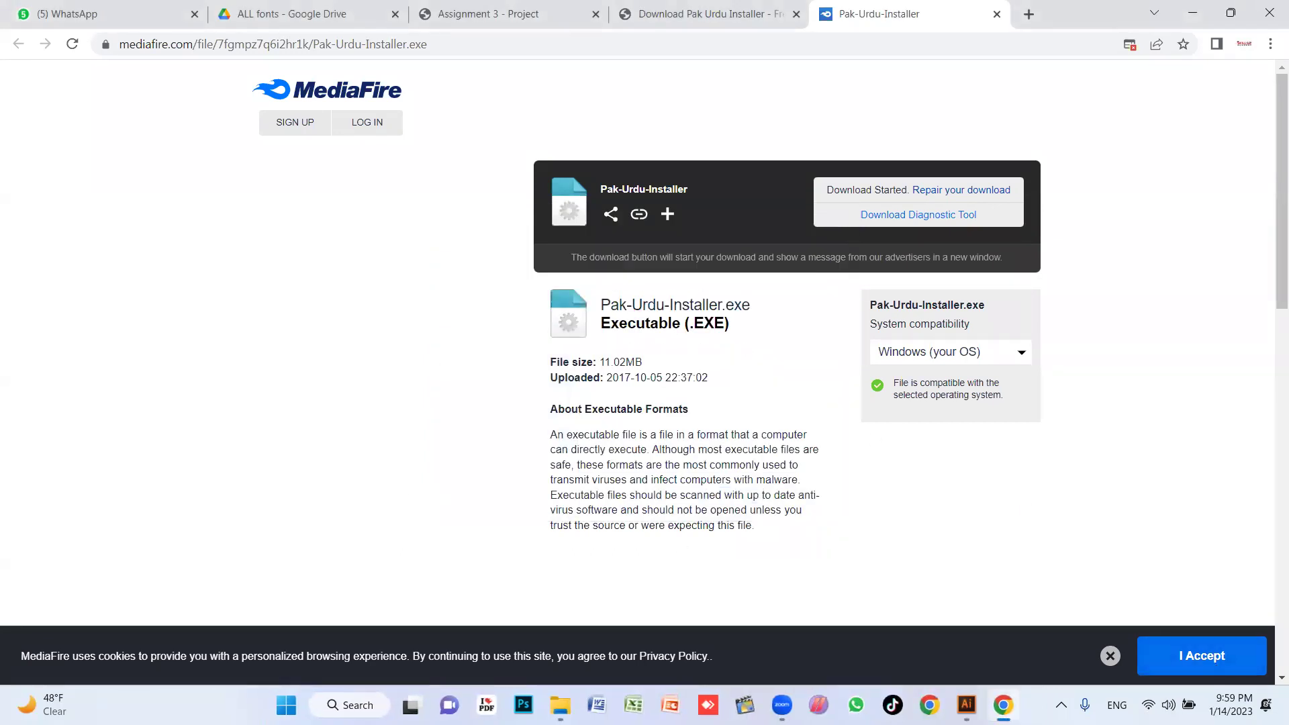
click(966, 705)
mouse_move(551, 341)
mouse_down()
mouse_move(586, 360)
mouse_move(621, 357)
mouse_up()
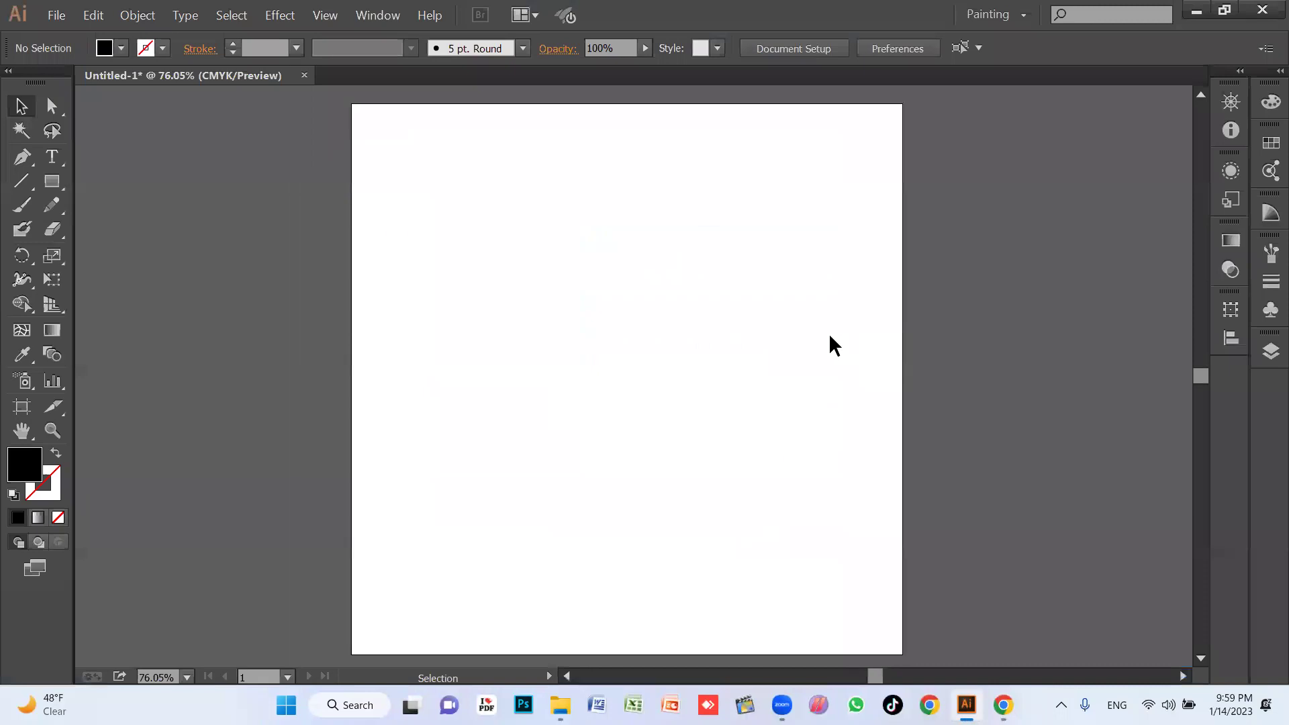
Search Google for 'skills up academy' and show only video results
click(1002, 704)
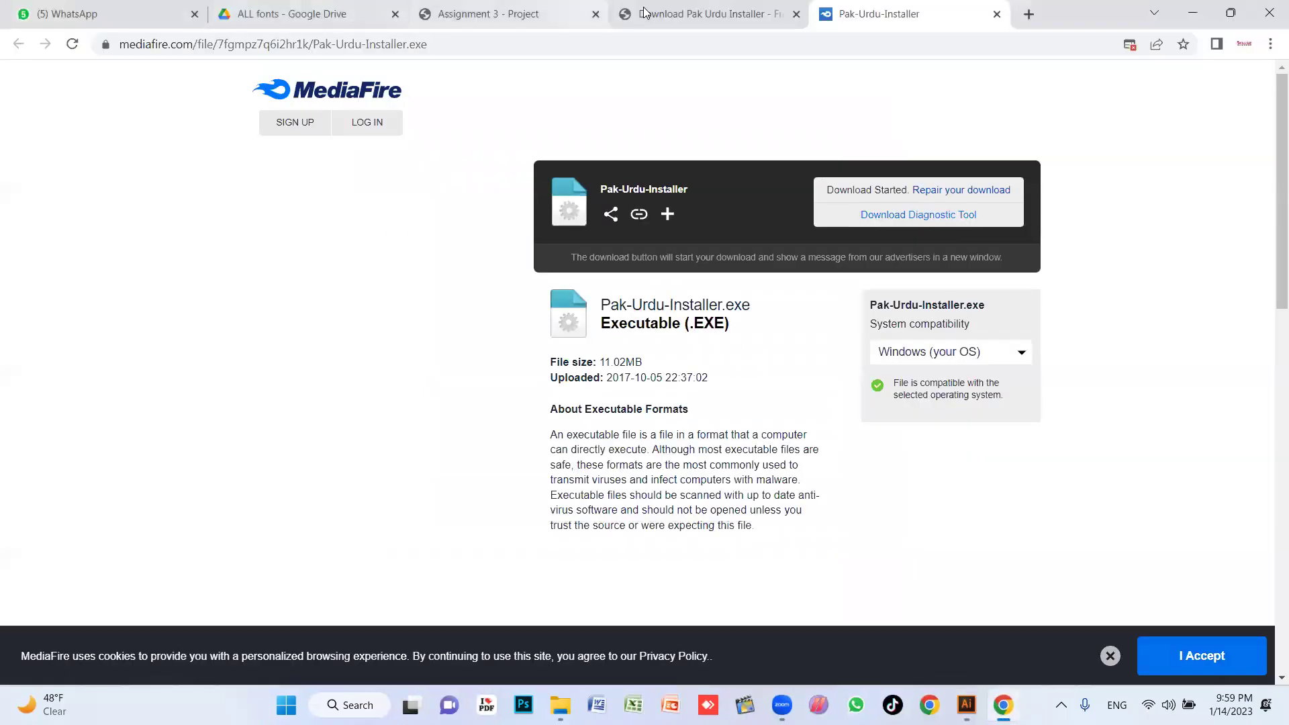
click(651, 43)
text(skills)
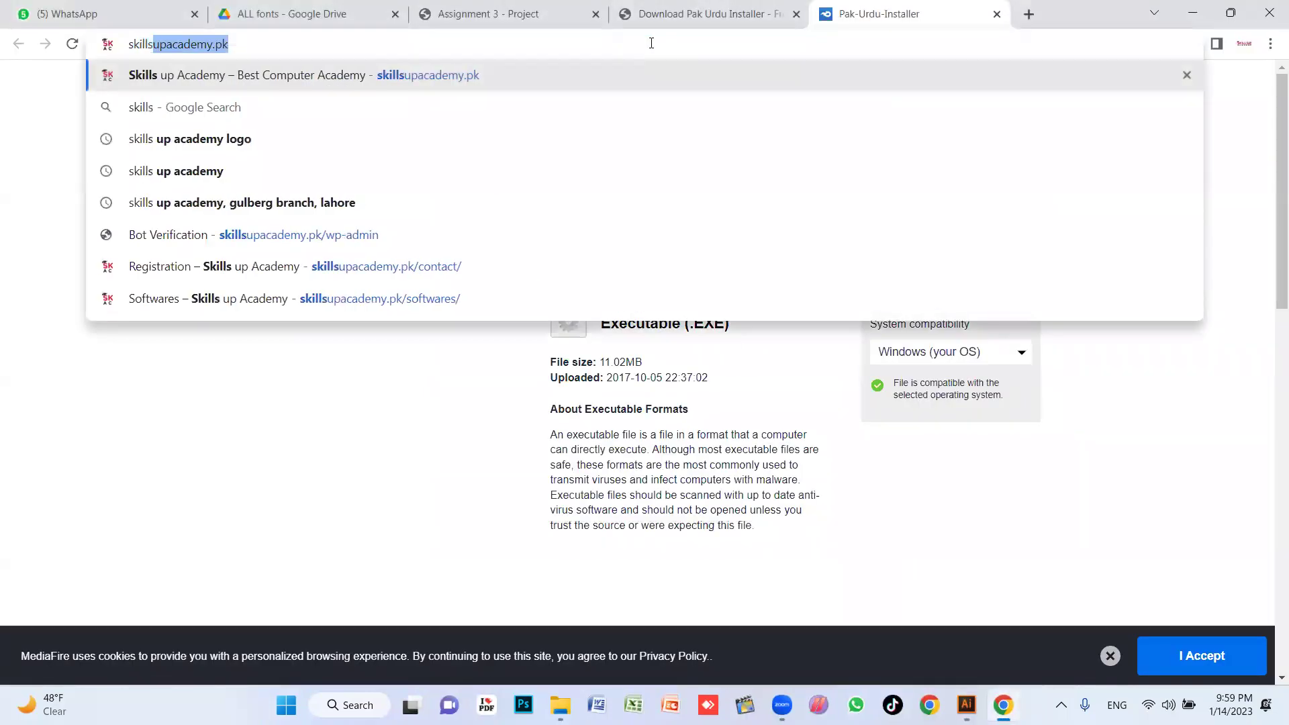
text( up academy)
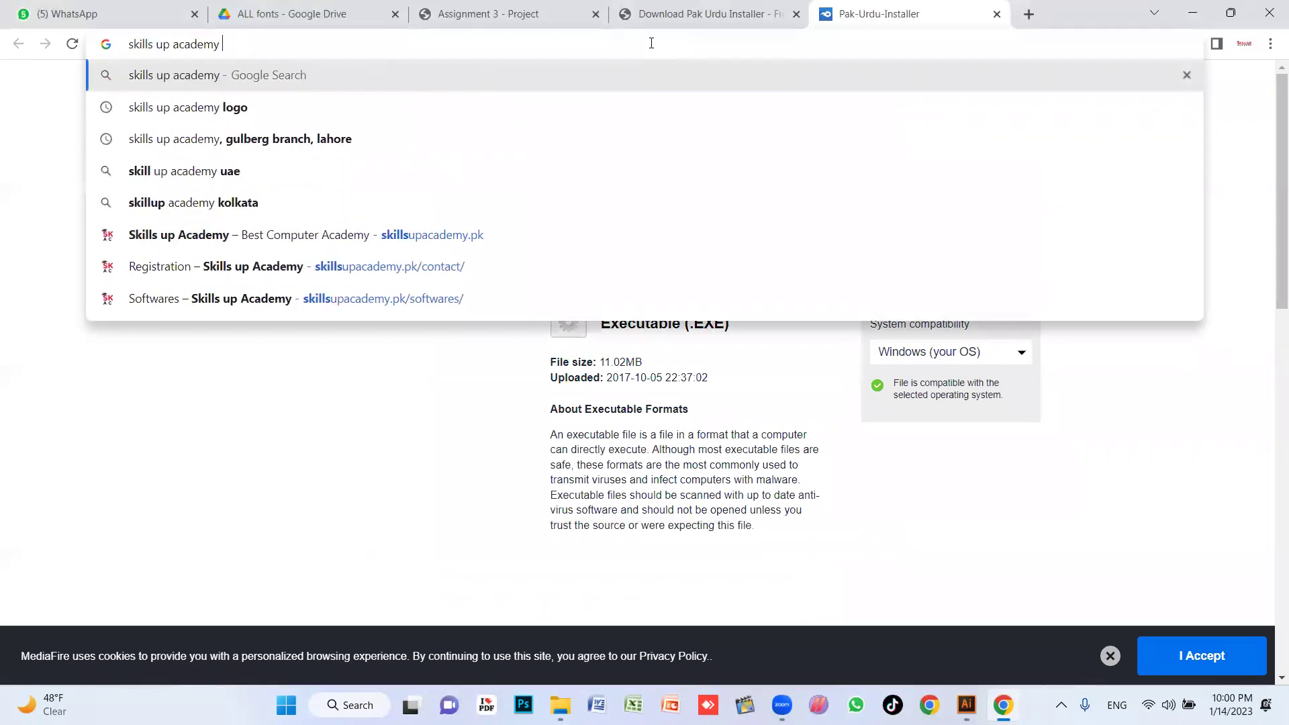
key(Return)
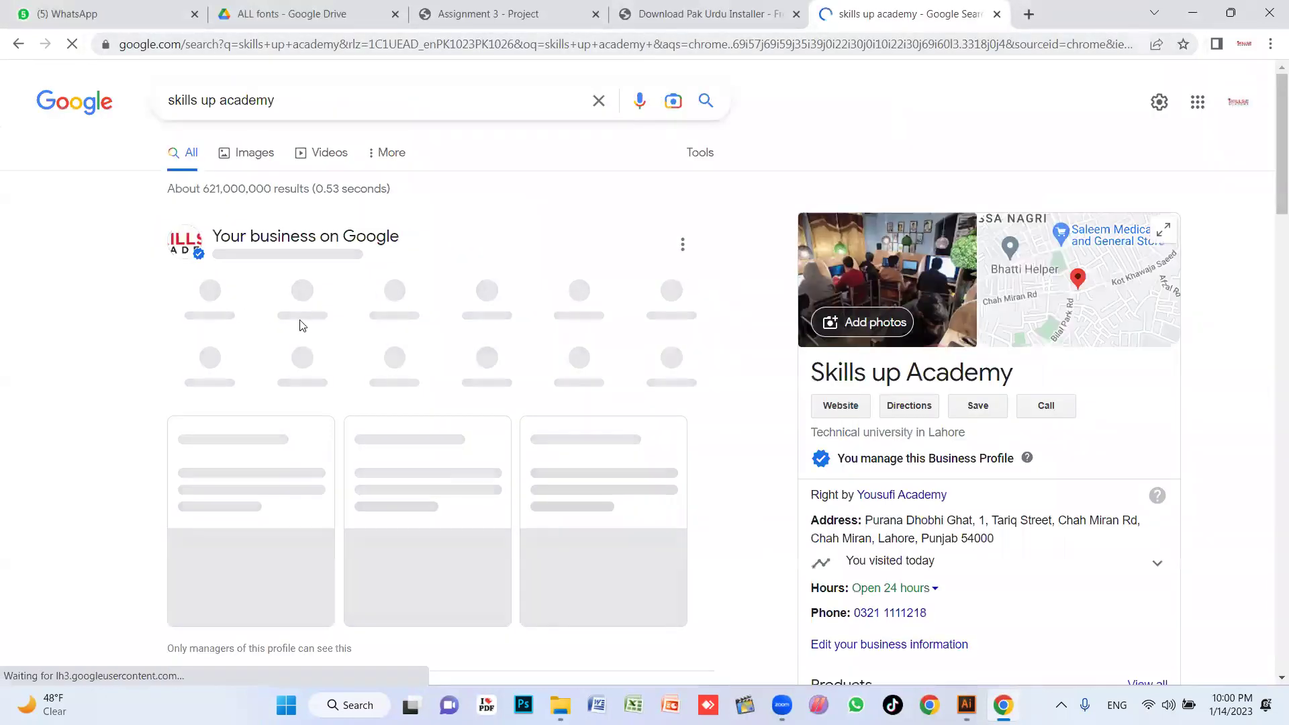
click(325, 158)
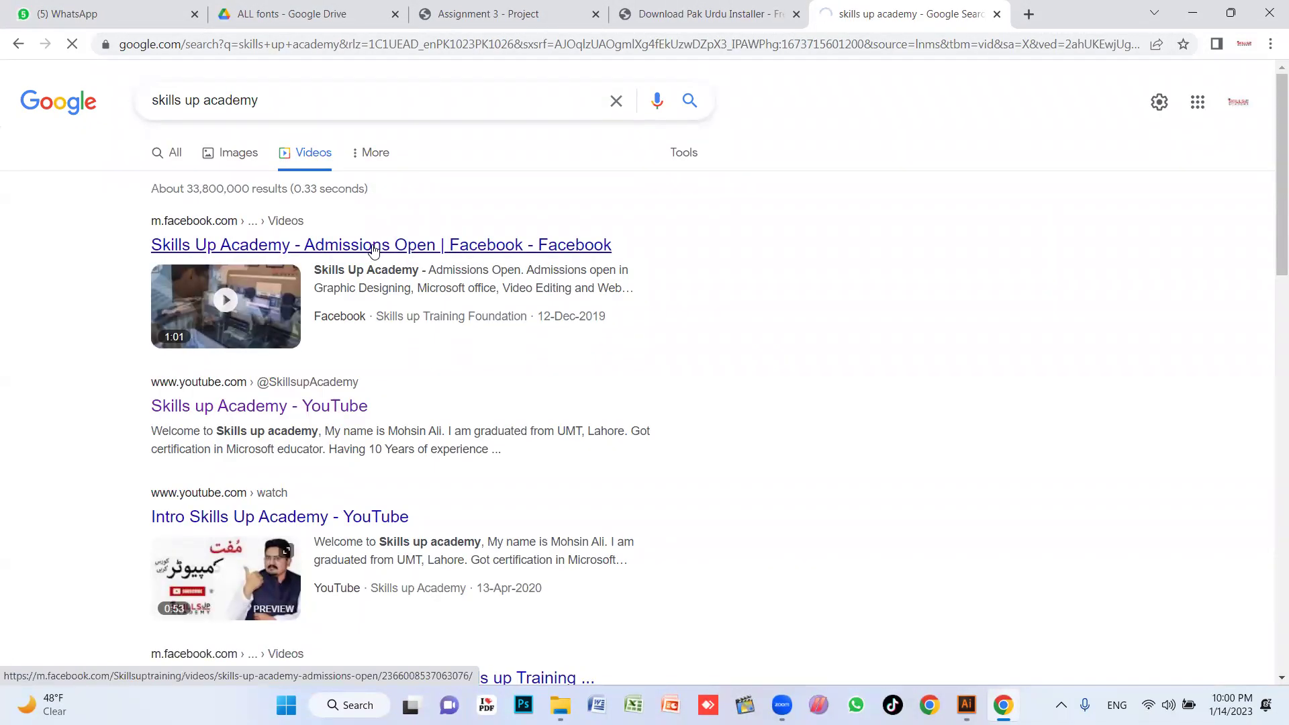
Try the Facebook admissions video, close its failed tab and minimize Chrome
click(374, 246)
click(426, 430)
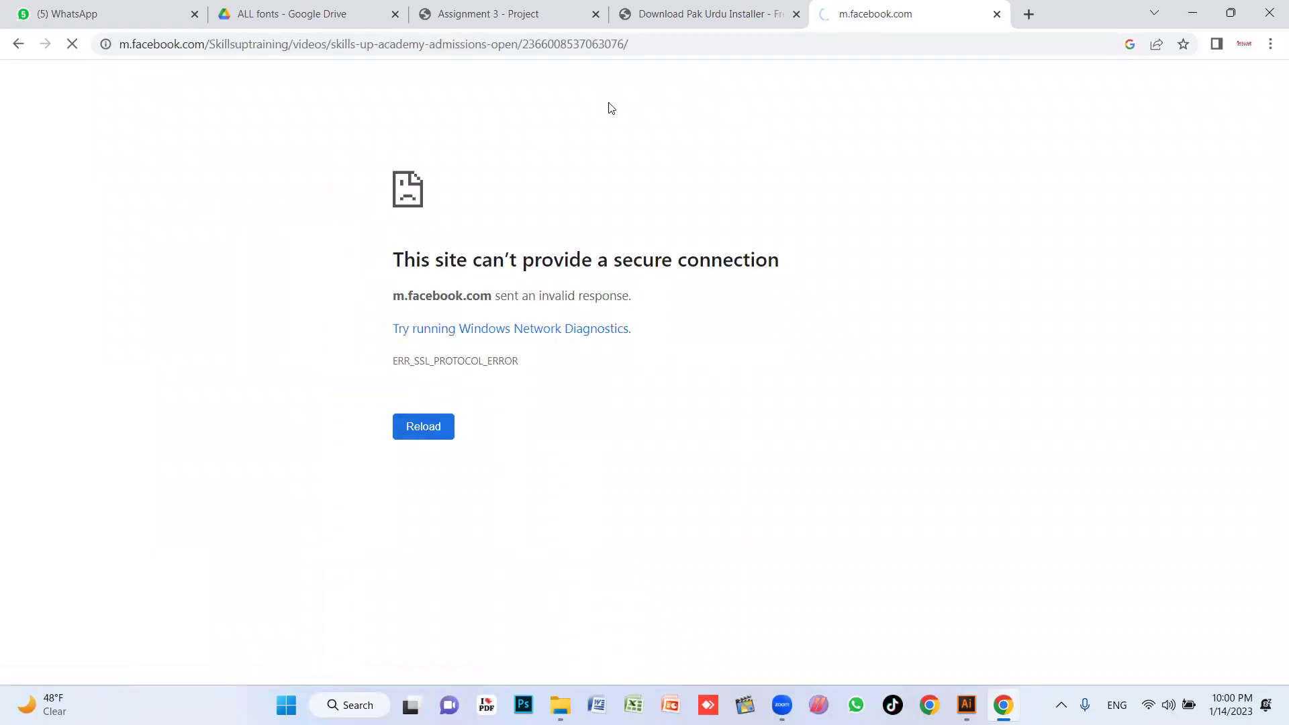
click(996, 15)
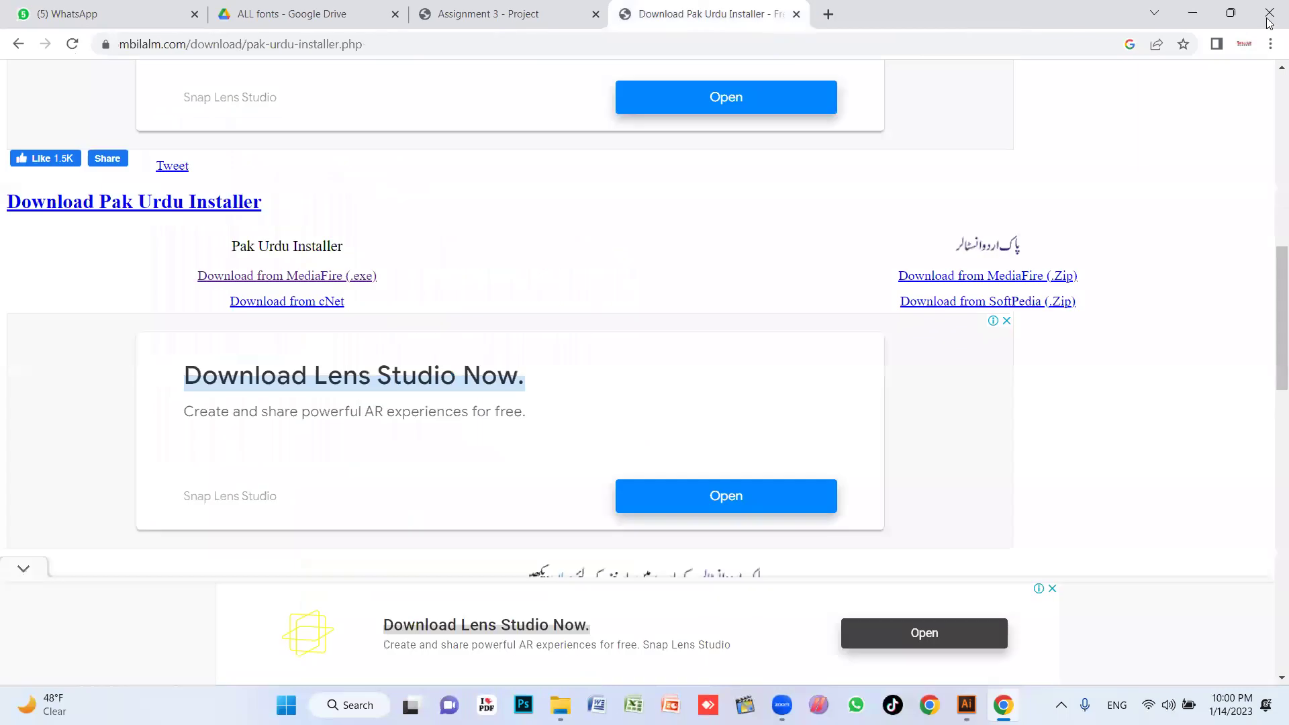
click(1192, 13)
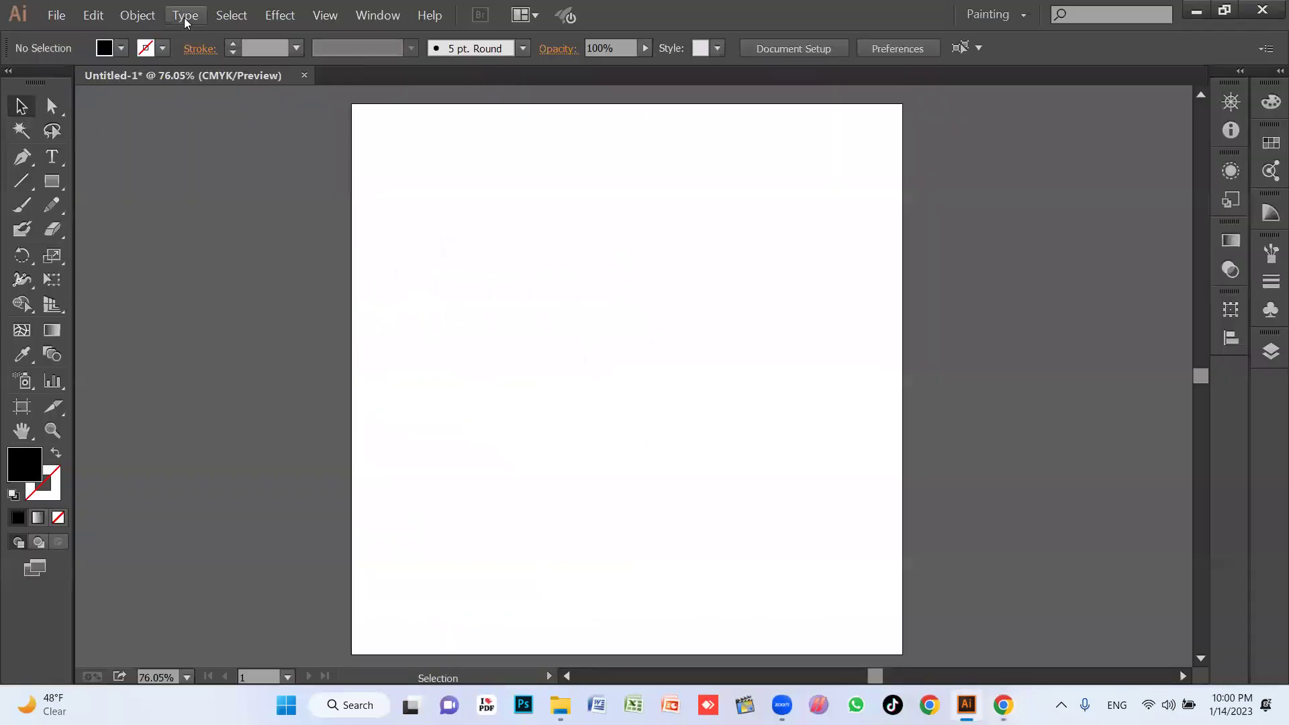
click(92, 15)
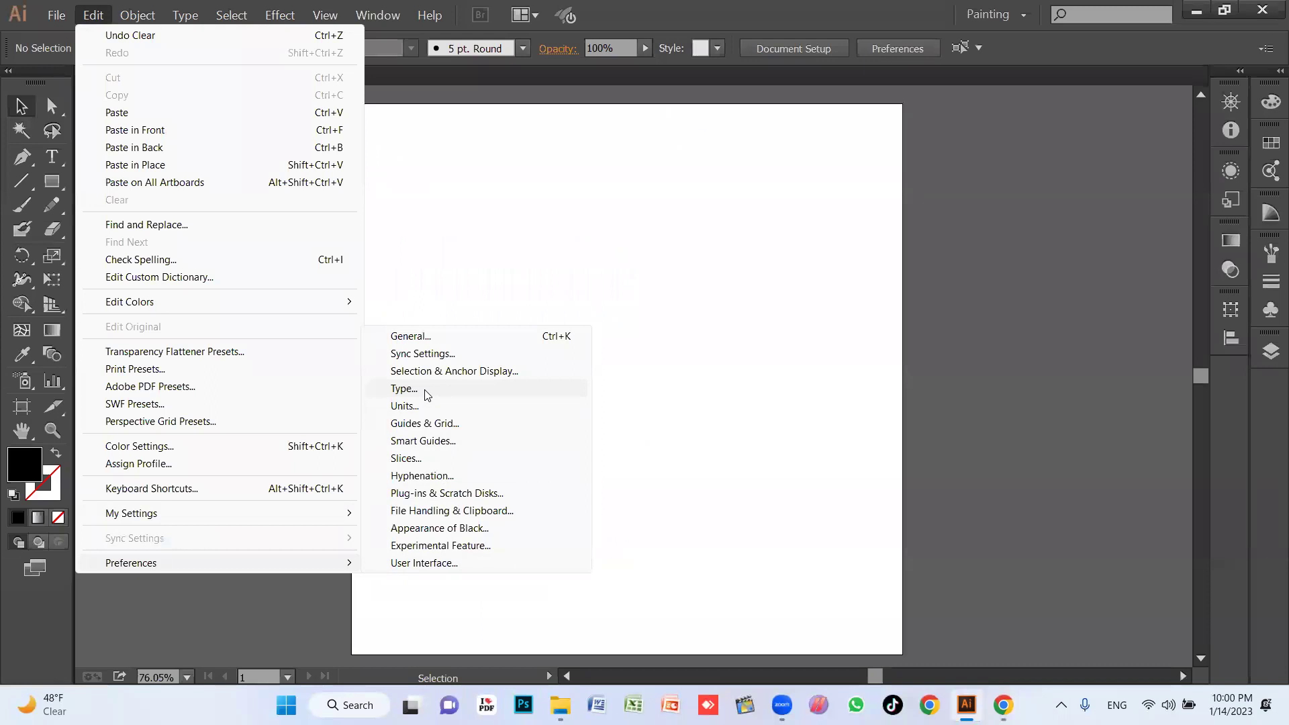
mouse_move(131, 563)
click(96, 14)
click(96, 15)
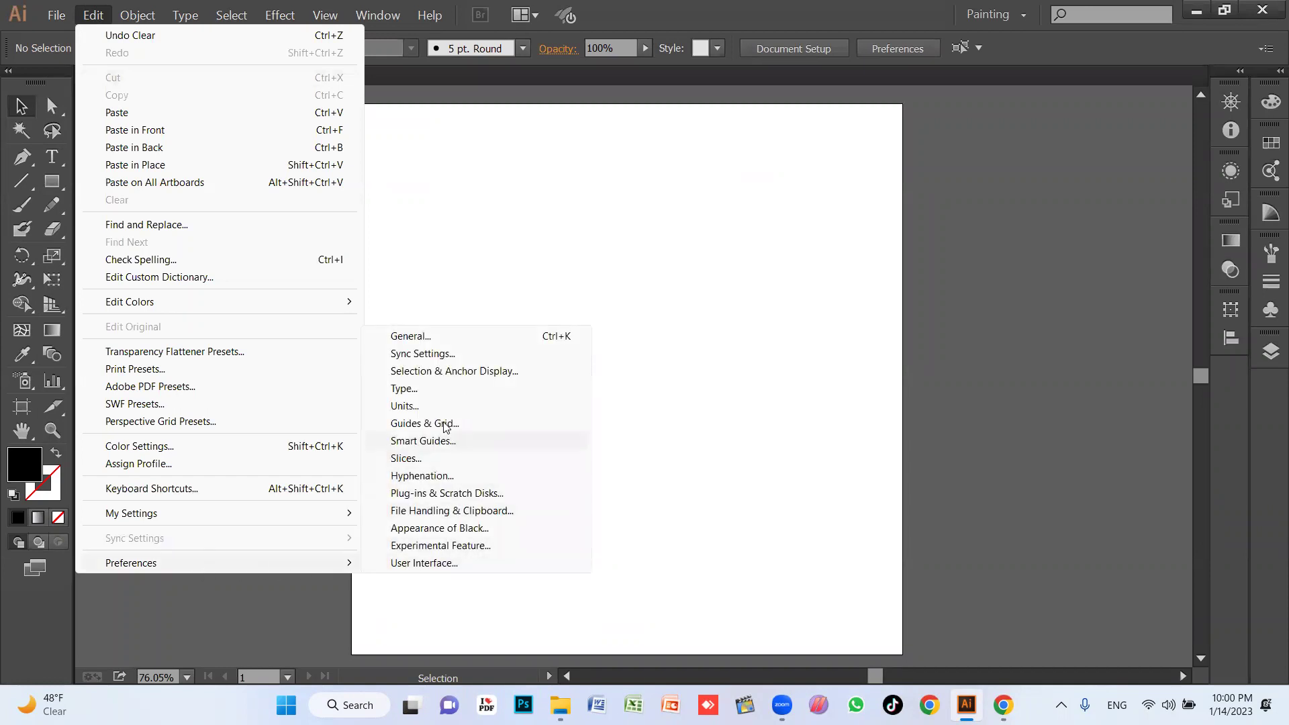
click(437, 392)
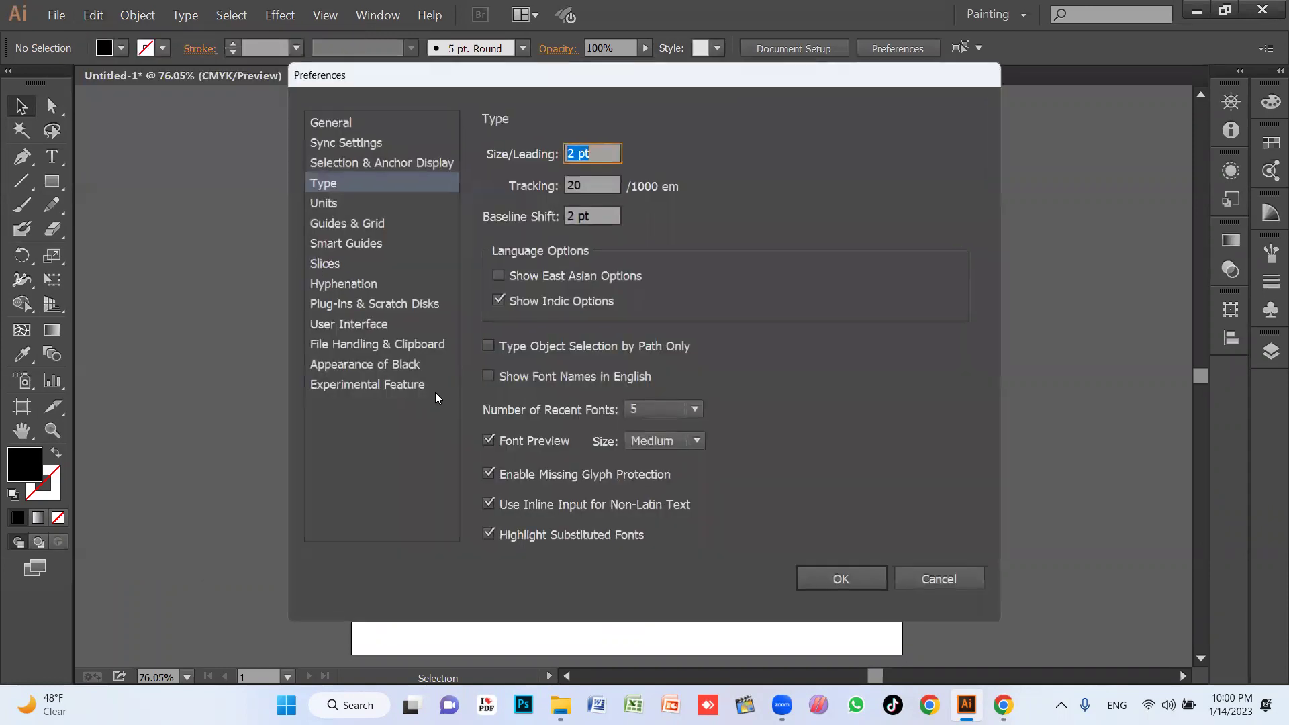
click(497, 300)
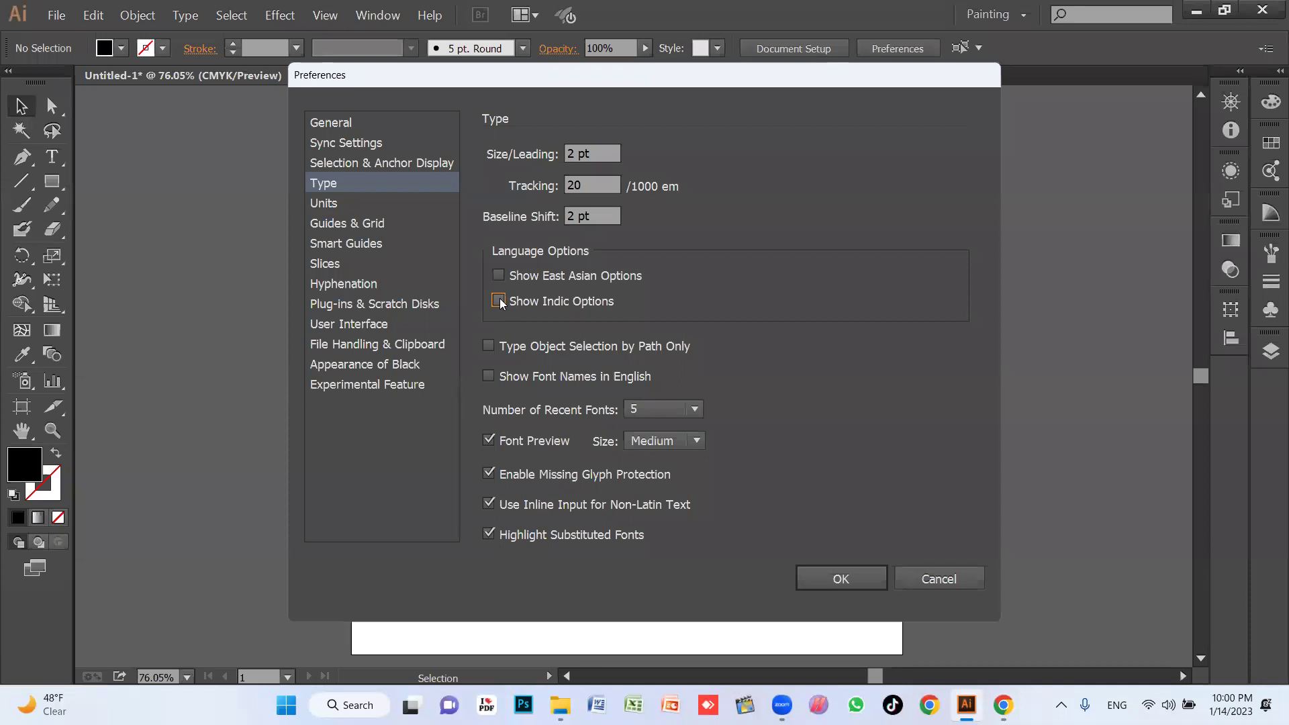
click(847, 577)
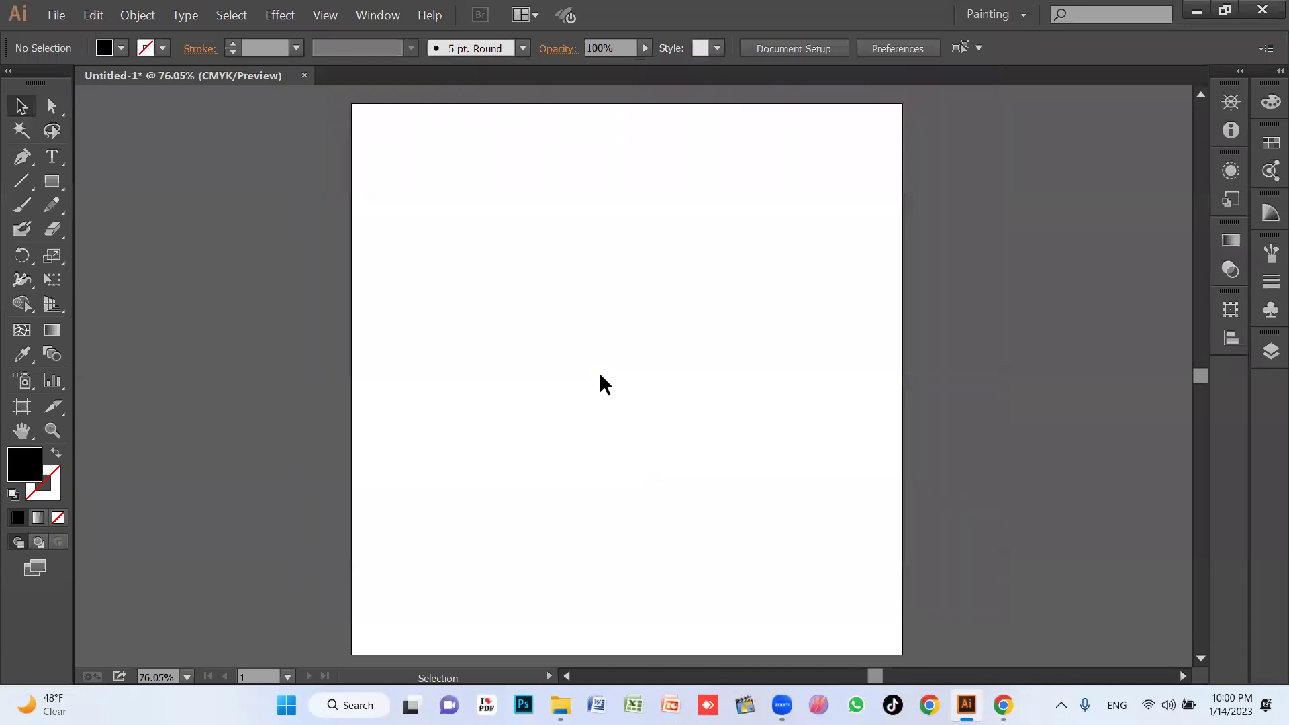
Tear off the Paragraph panel, pick Middle Eastern & South Asian Single-line Composer, and close the type panels
click(377, 13)
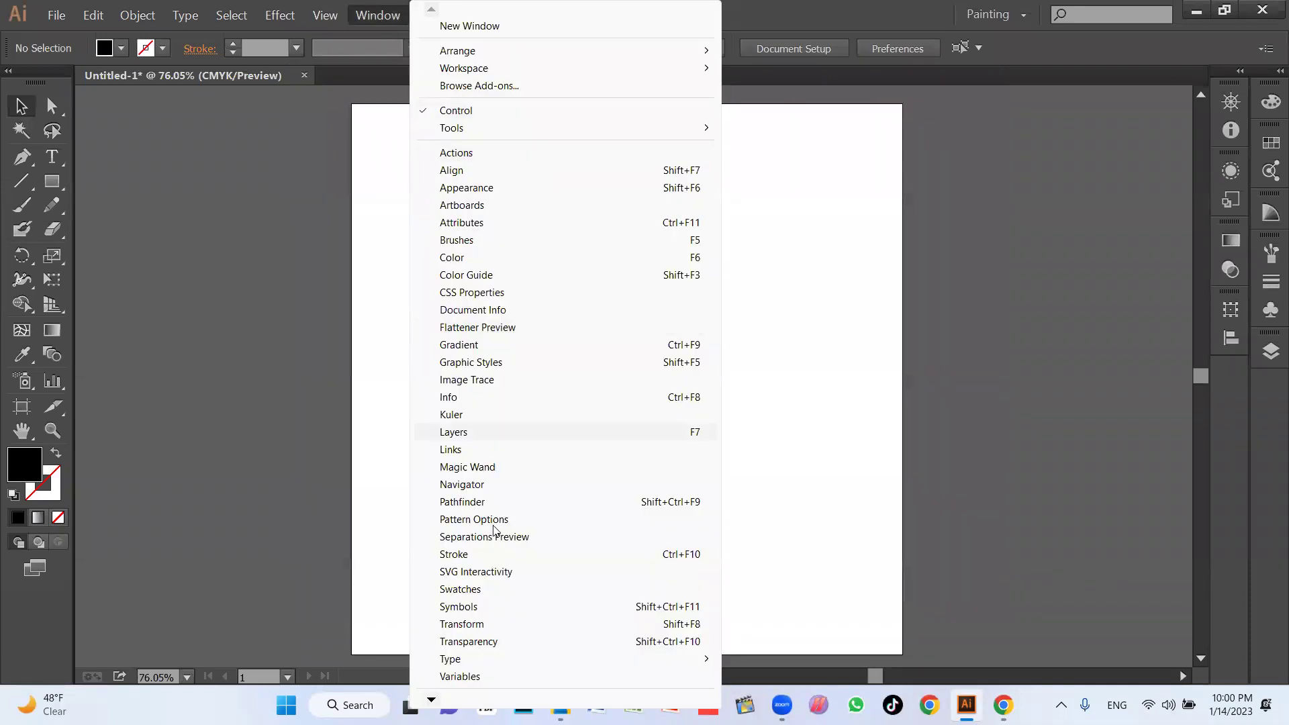
mouse_move(450, 658)
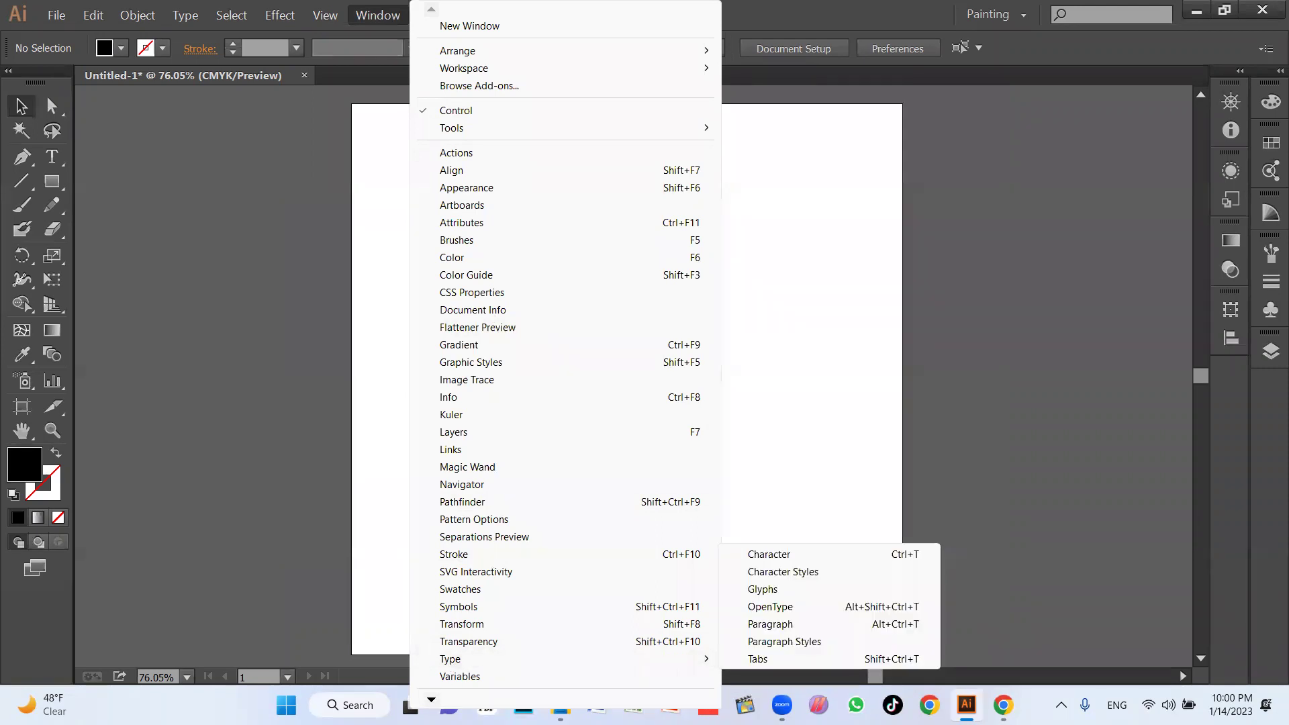
scroll(459, 637, down, 5)
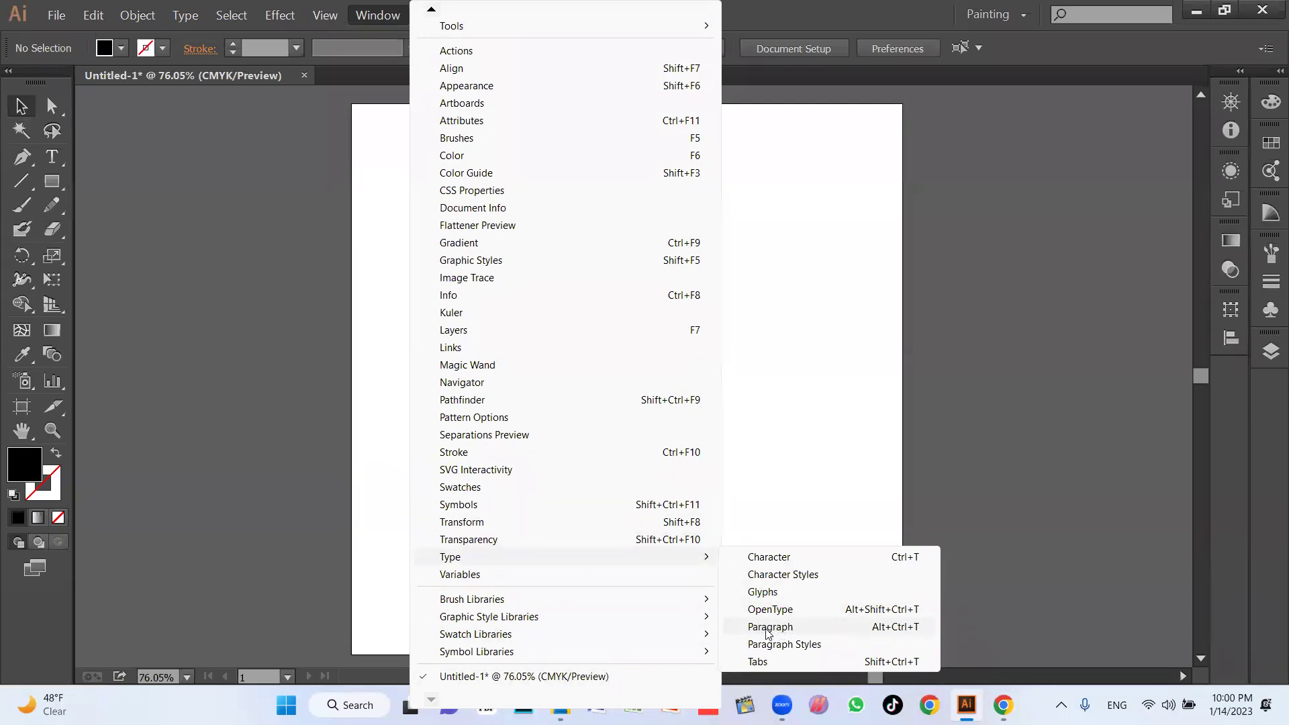
click(773, 626)
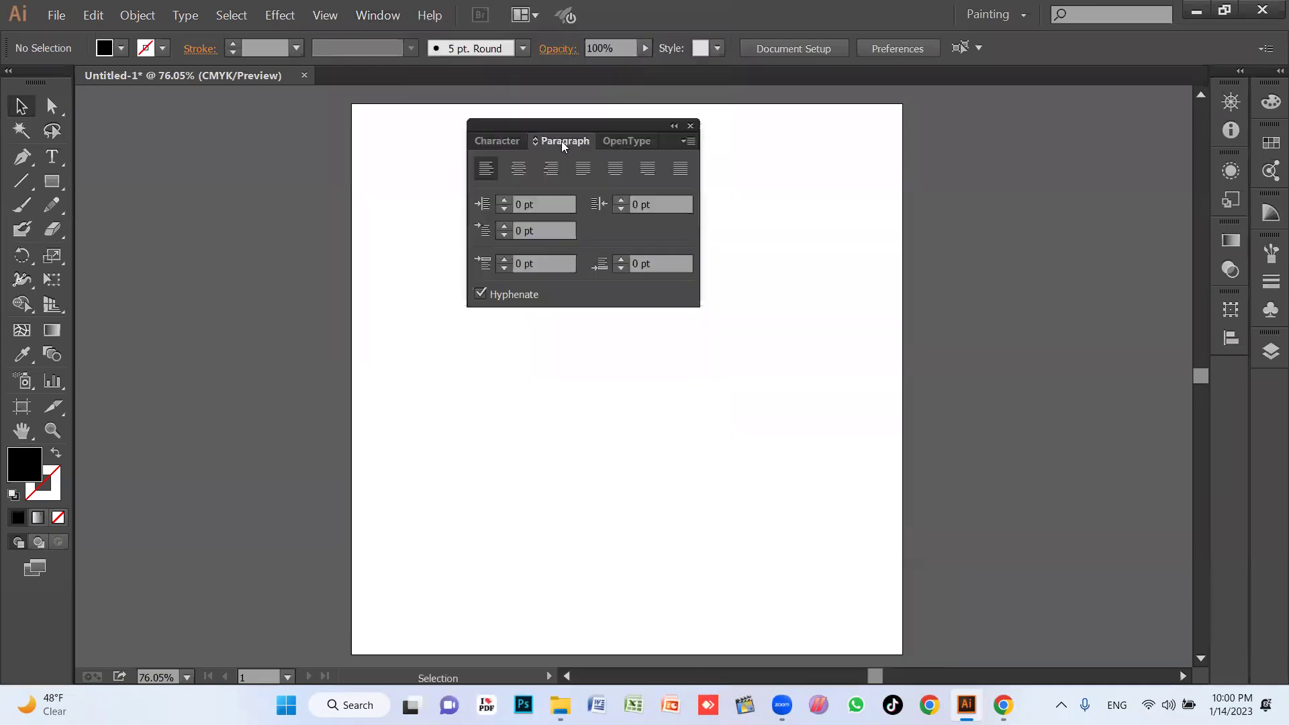
drag(564, 142, 417, 429)
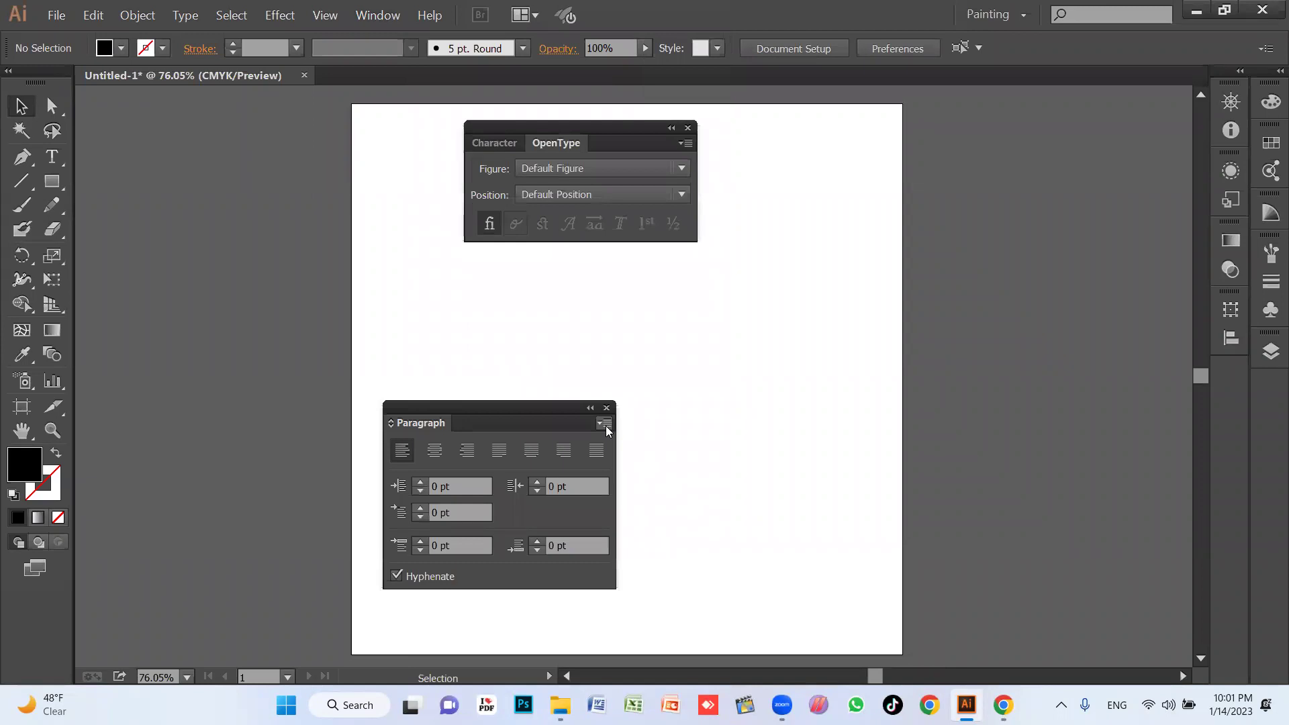
click(604, 423)
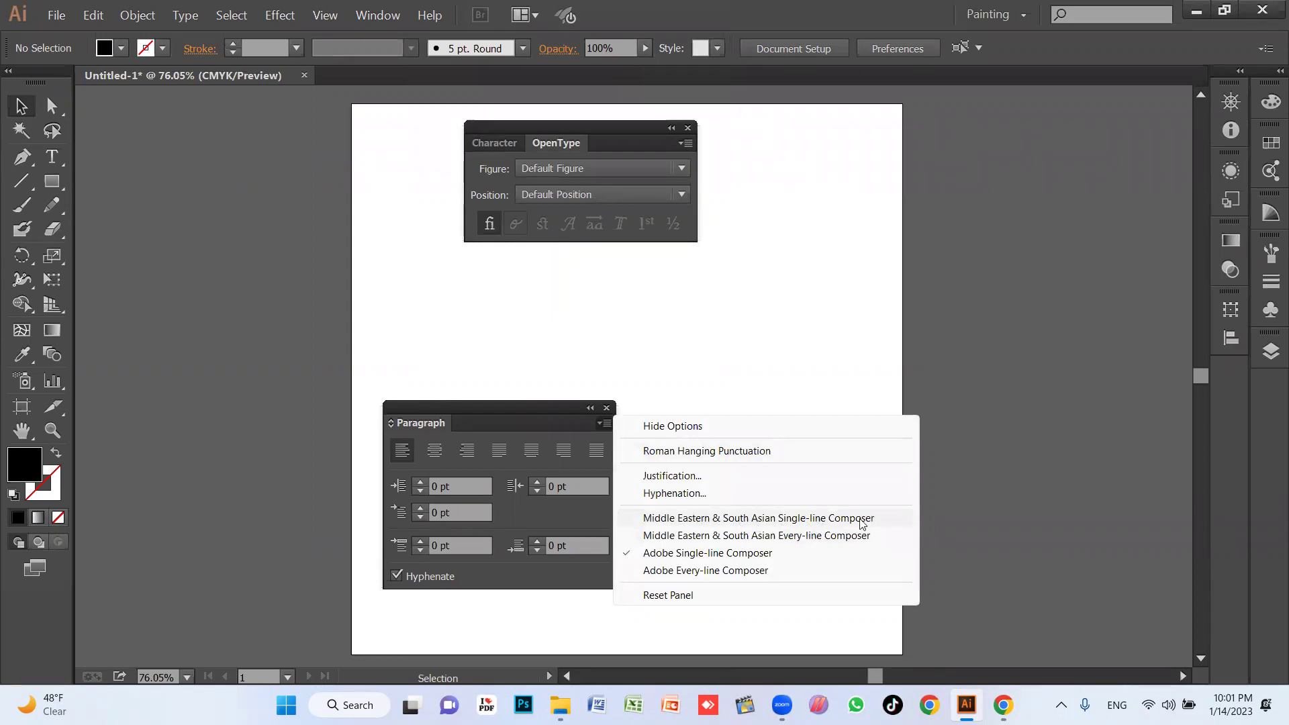
click(810, 518)
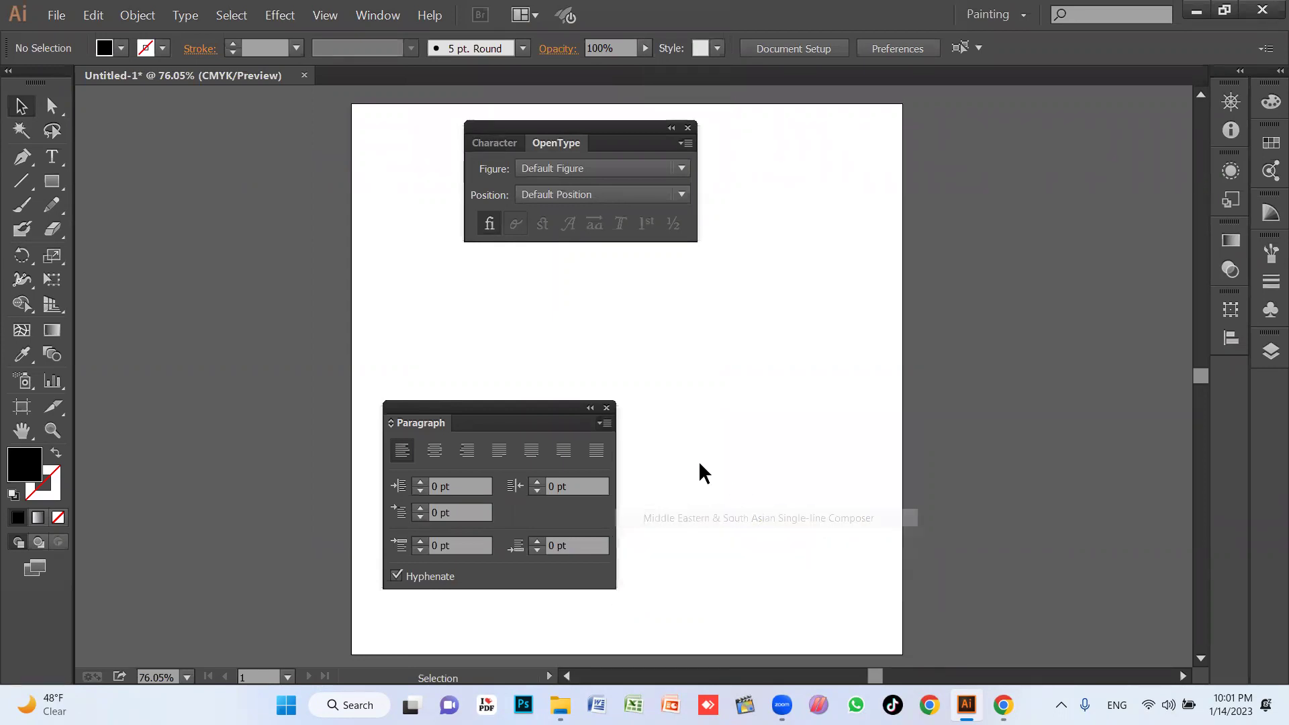
click(606, 407)
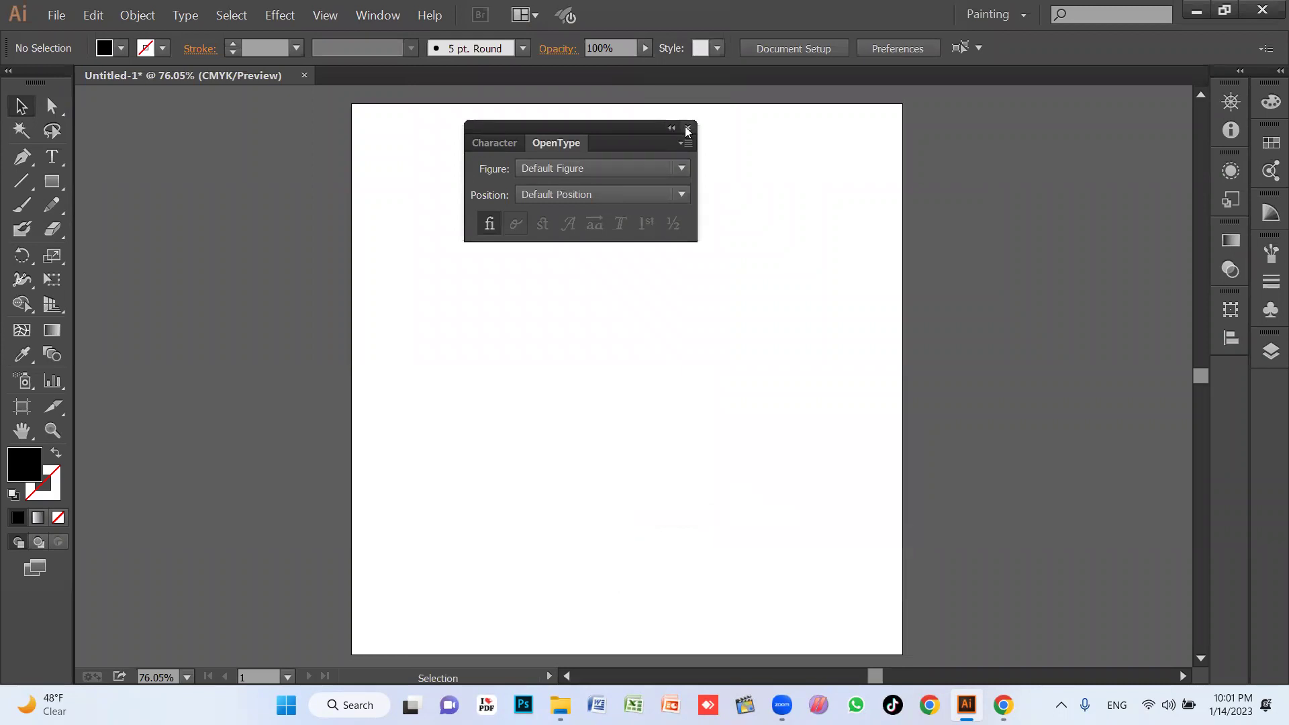
click(688, 128)
Type a name in Urdu at a text point, move it down-left, then choose Area Type Tool
key(t)
click(640, 294)
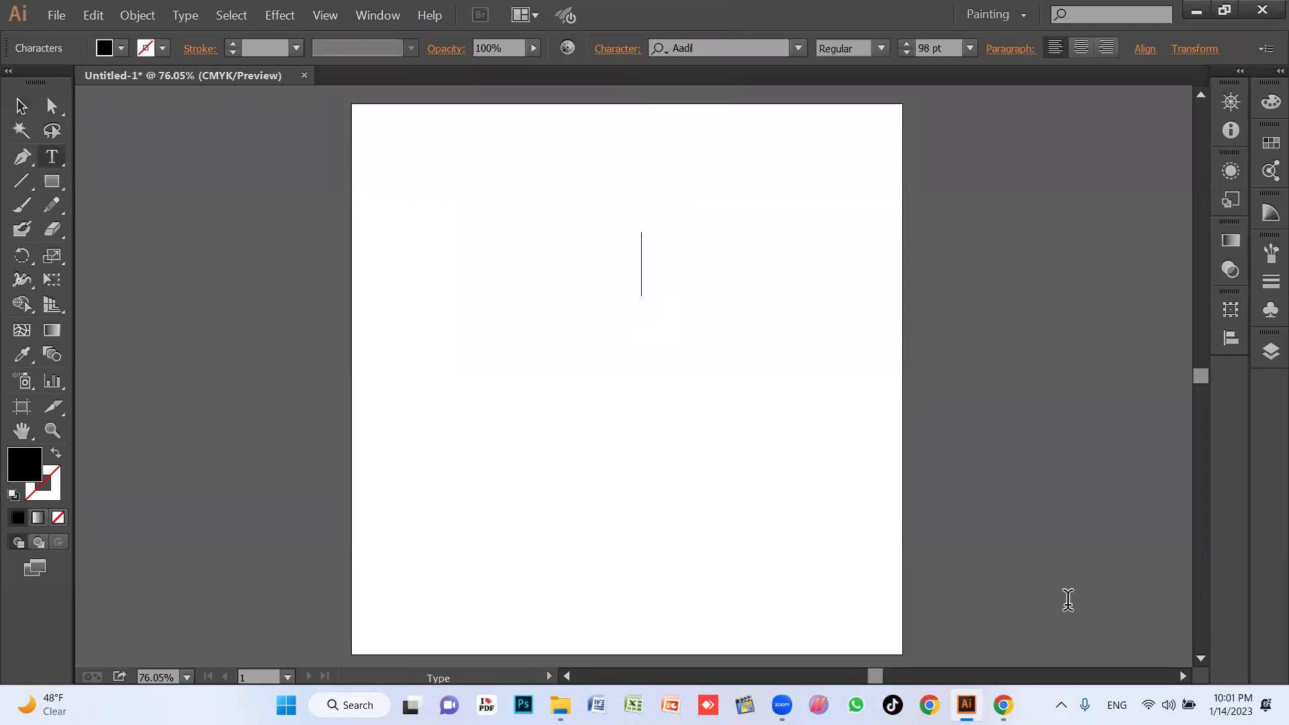
key(alt+shift)
text(م)
text(حسن علیبه)
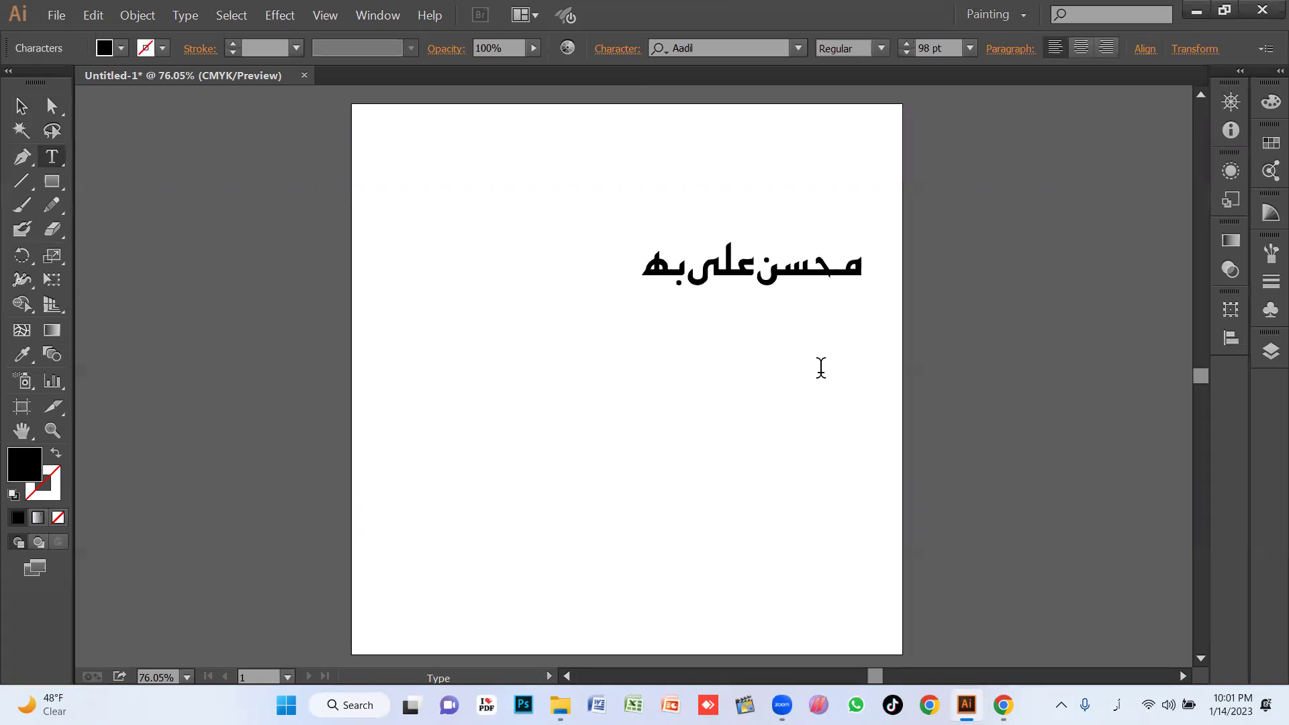
text(ٹی)
key(Escape)
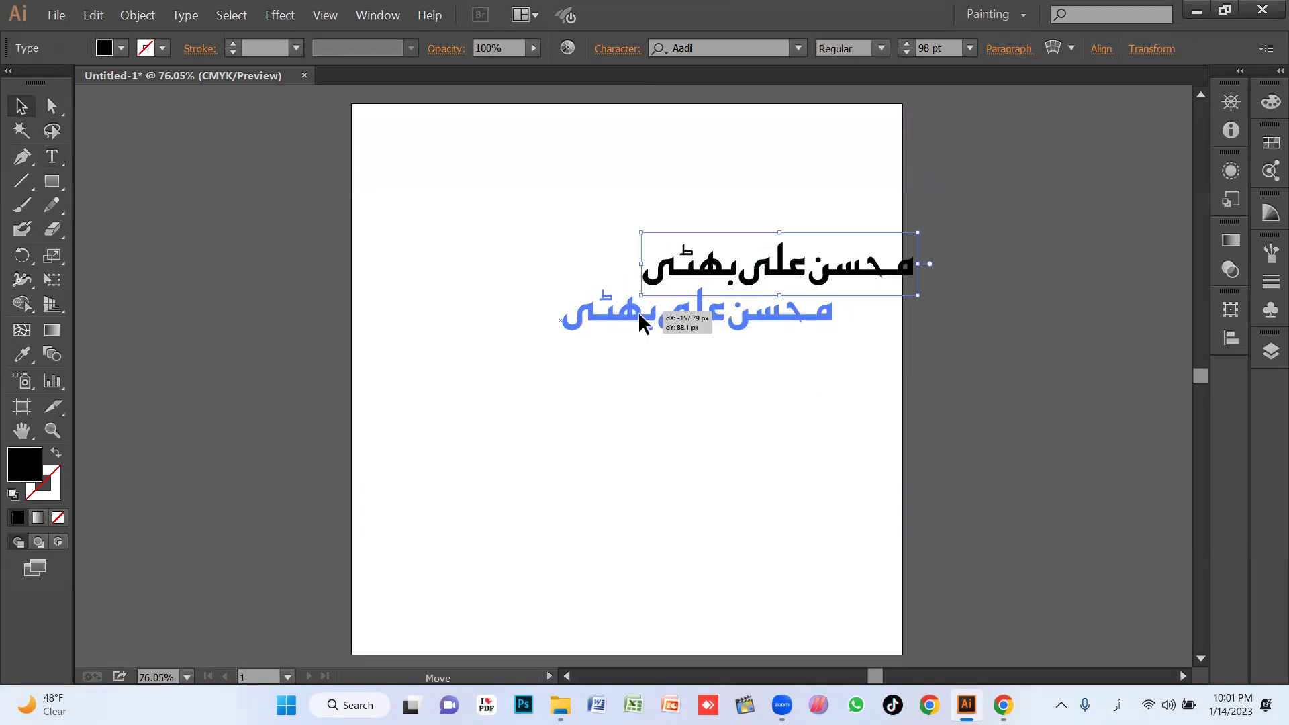
drag(733, 278, 641, 327)
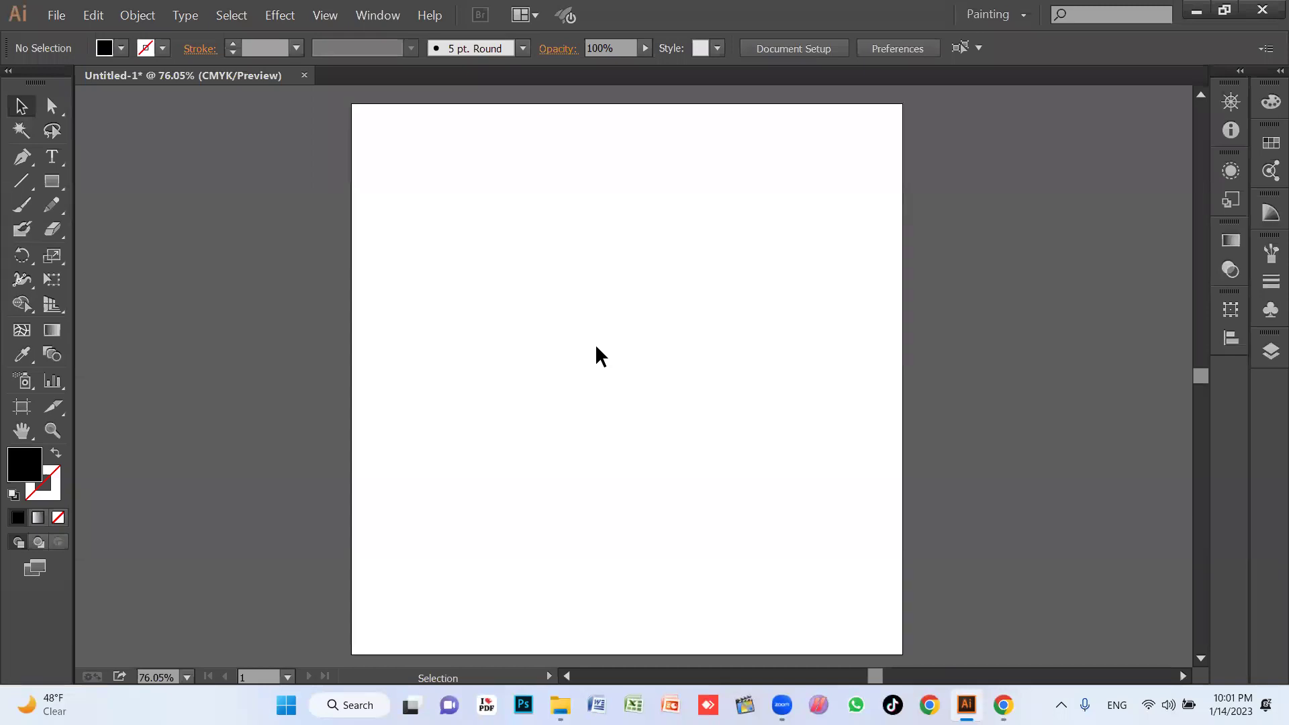
drag(51, 157, 154, 186)
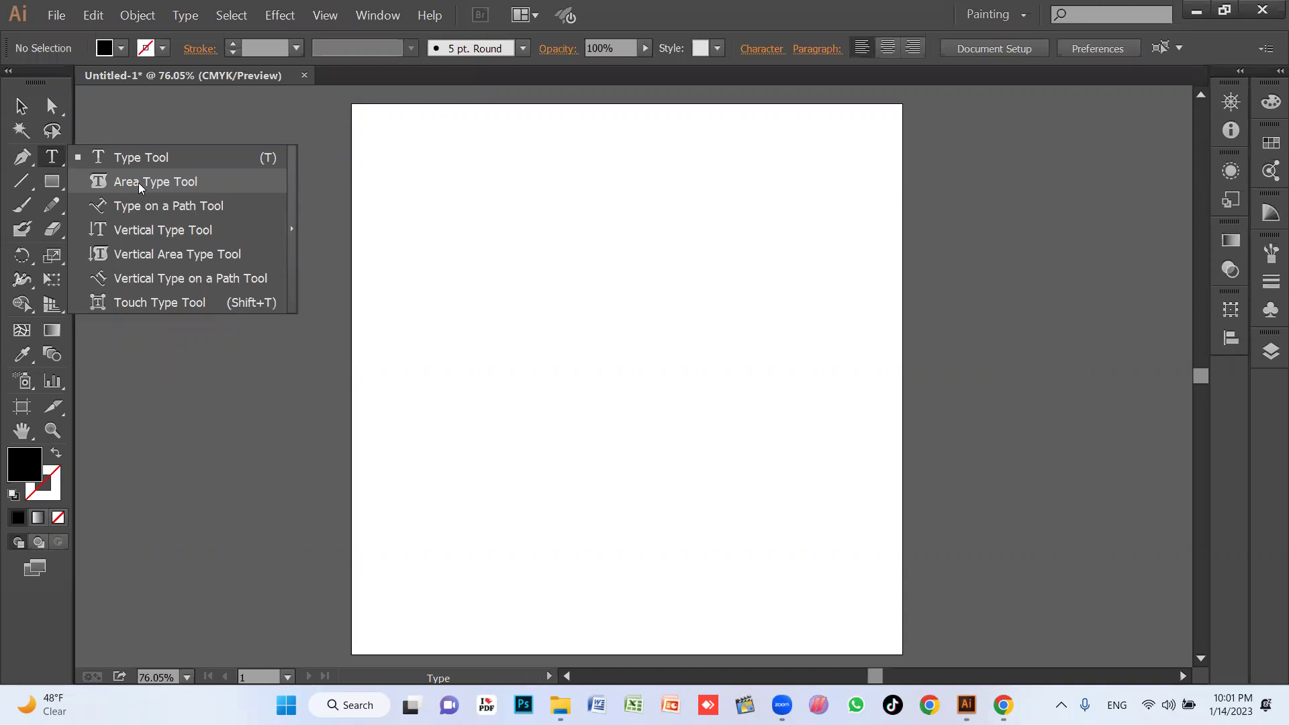
click(140, 187)
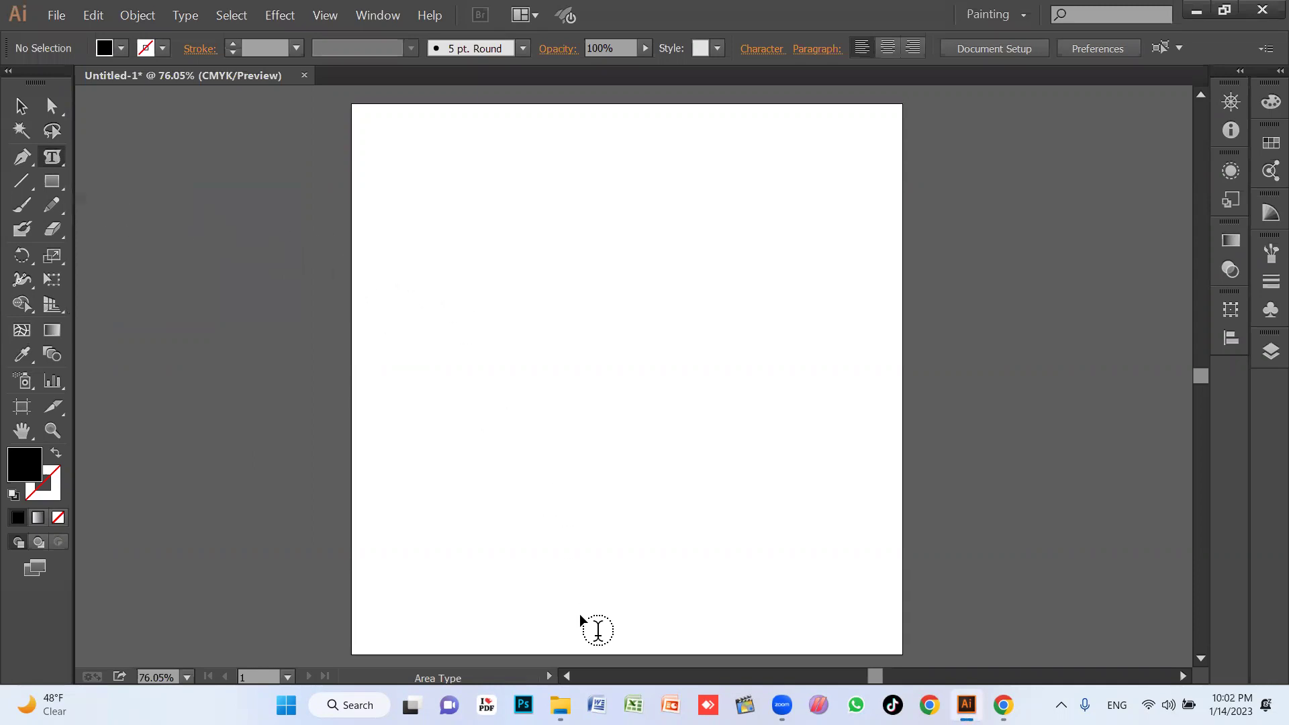
Search Google for 'quaid e azam' and highlight Jinnah's biography paragraph in the knowledge panel
key(alt+Tab)
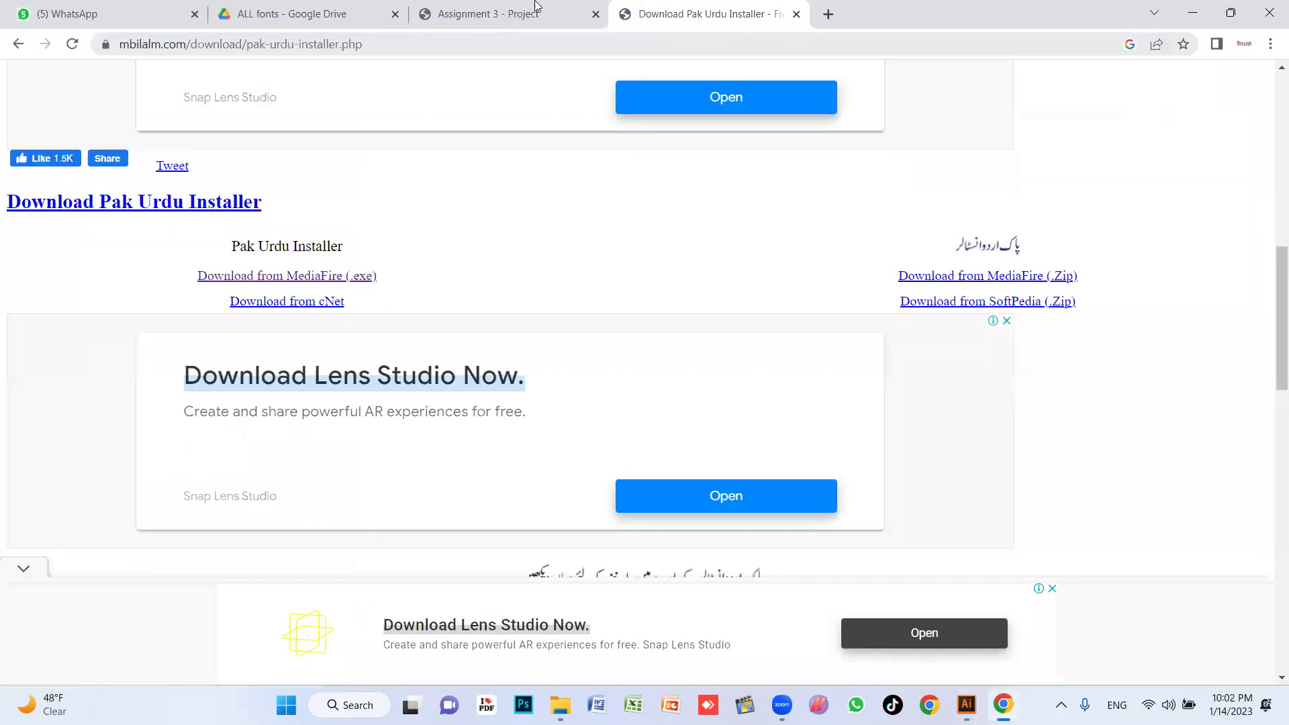
click(530, 37)
text(quaid)
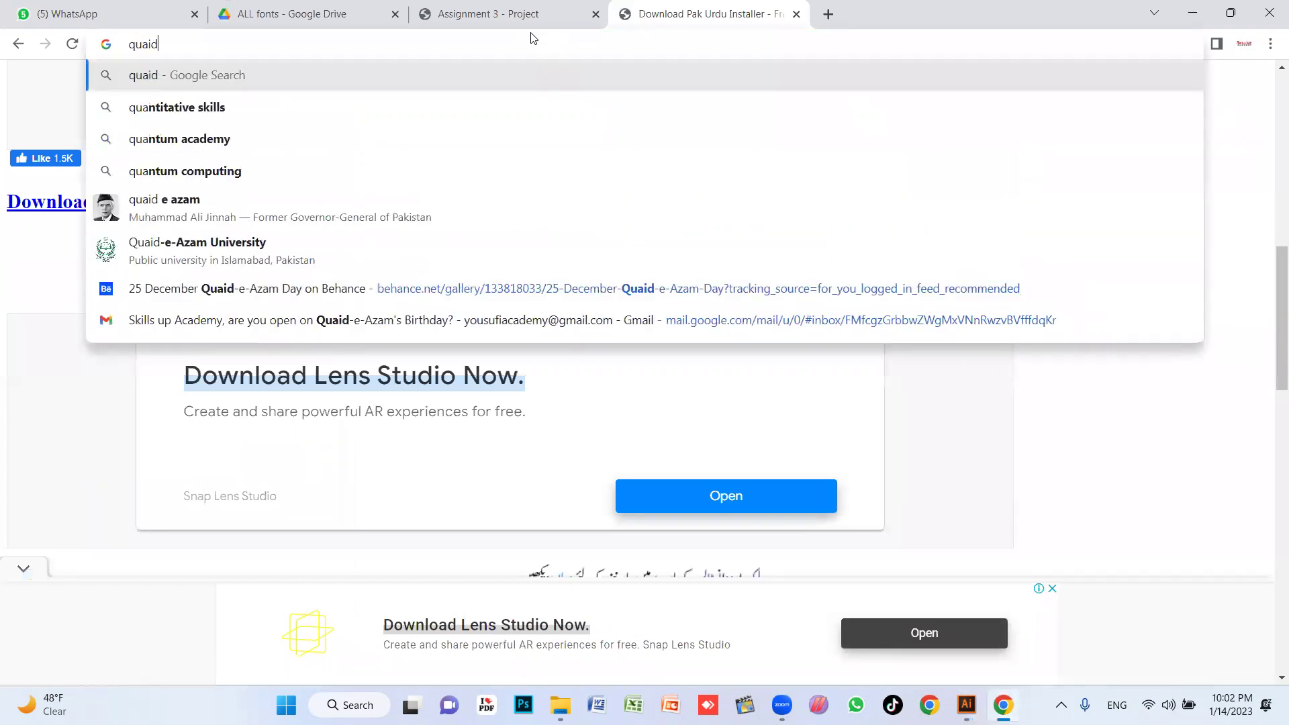
text( e azam)
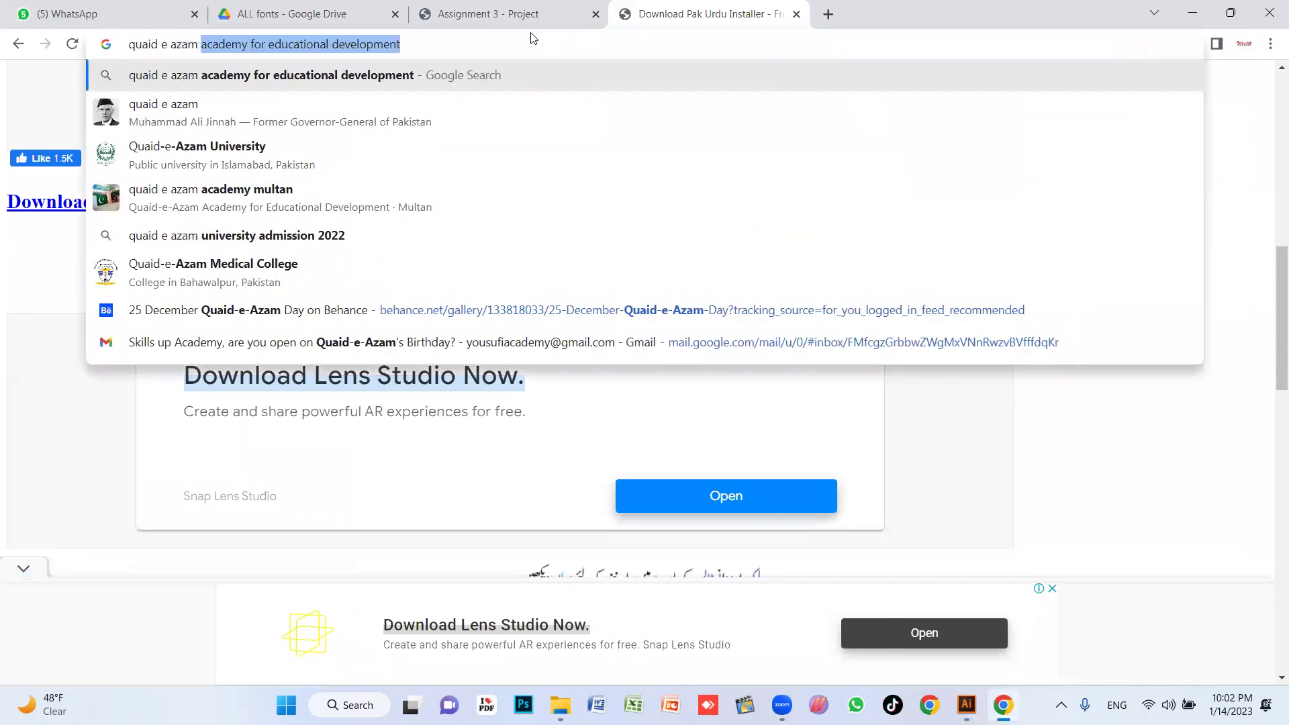
key(Return)
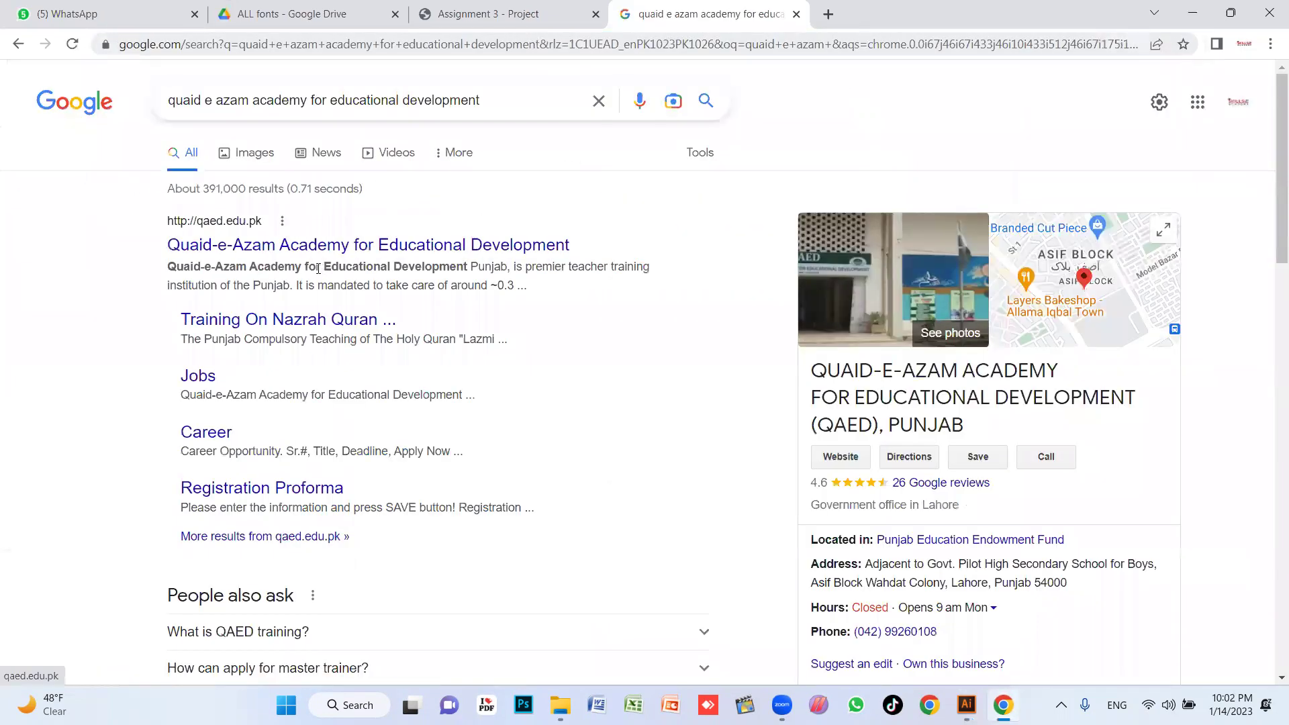
scroll(638, 351, down, 1)
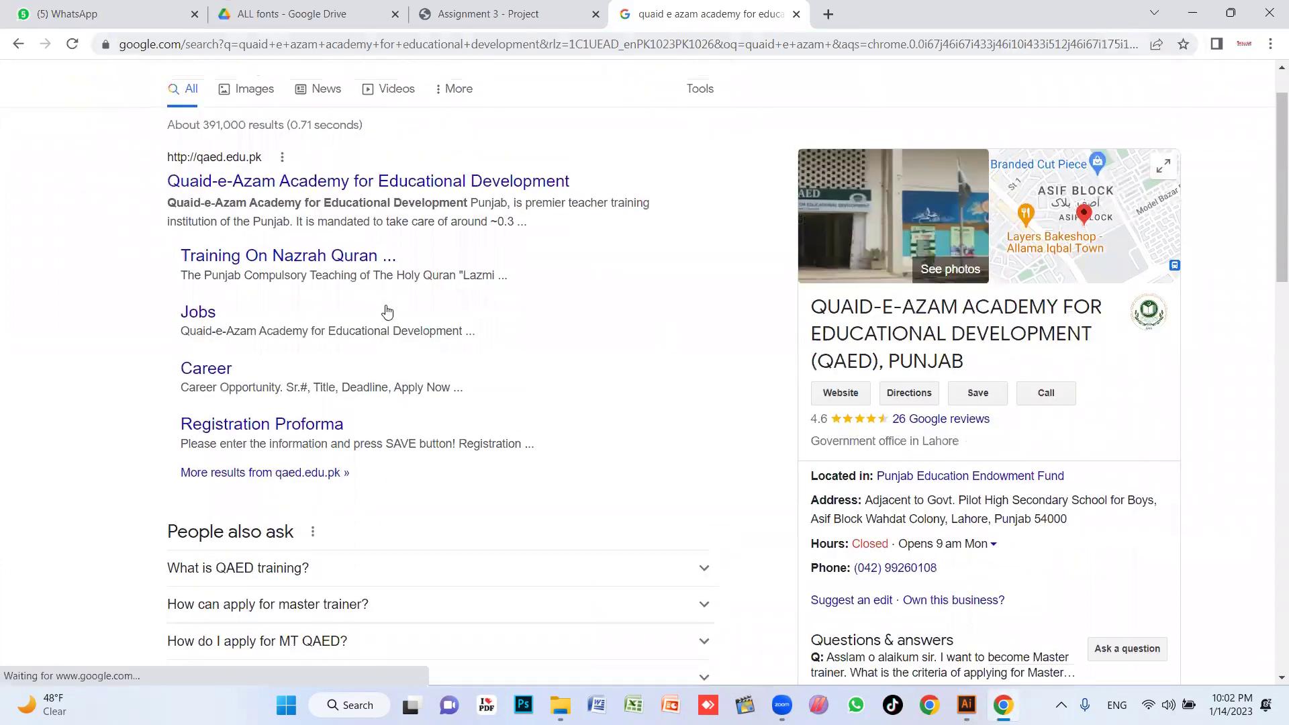
scroll(403, 221, up, 1)
key(Return)
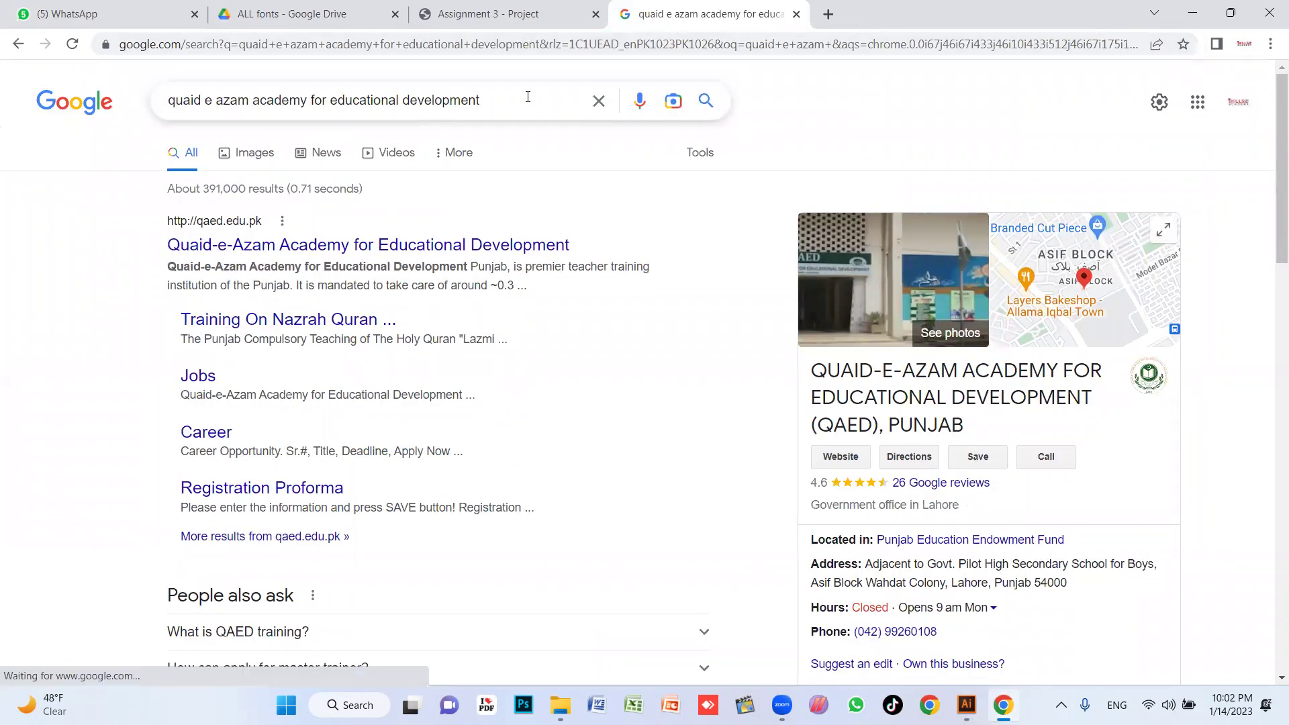
key(ctrl+BackSpace)
key(ctrl+BackSpace)
key(ctrl+BackSpace)
key(Return)
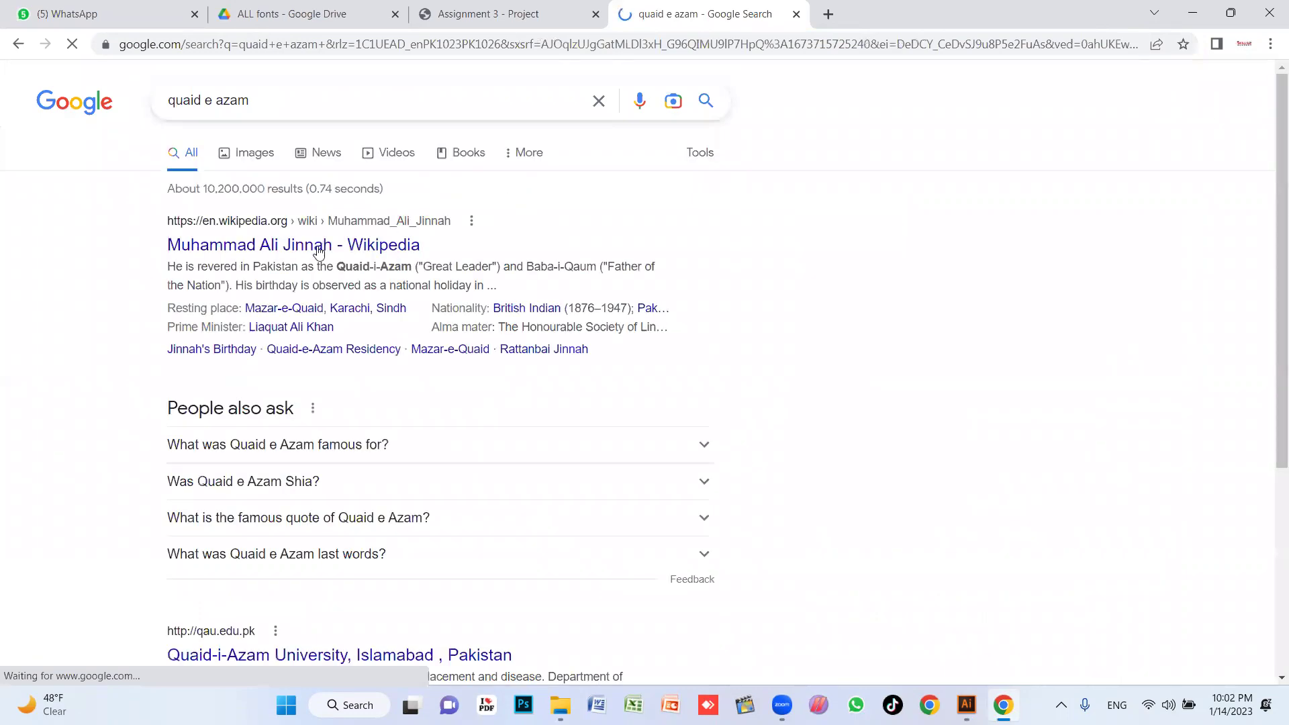
drag(819, 293, 866, 390)
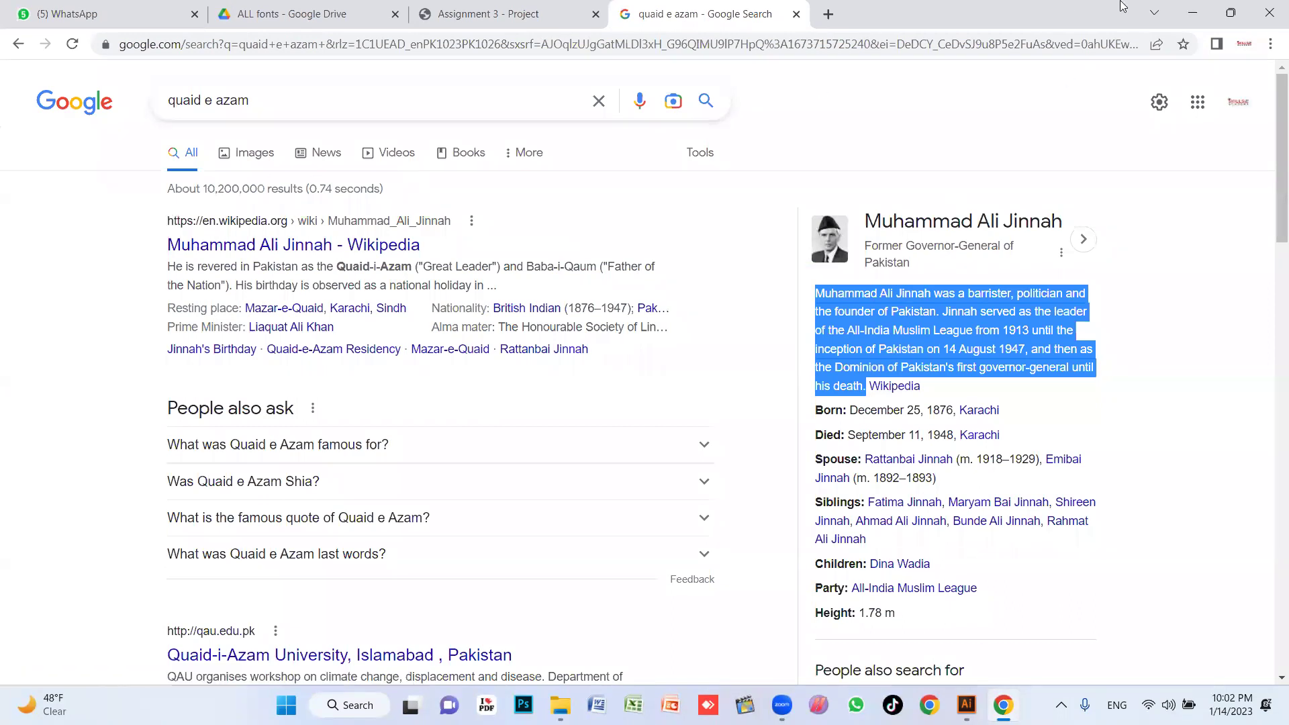
click(1193, 12)
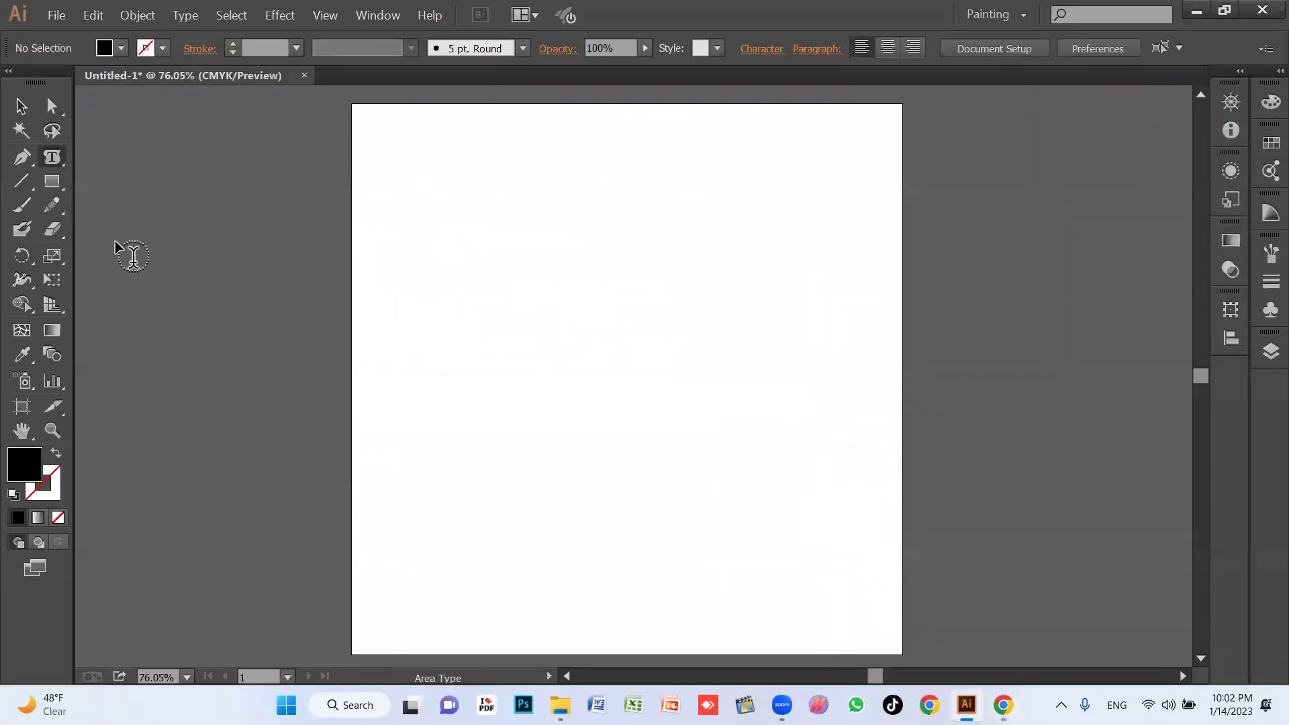
Draw a black-filled rectangle on the Illustrator artboard
key(m)
drag(400, 199, 690, 425)
key(v)
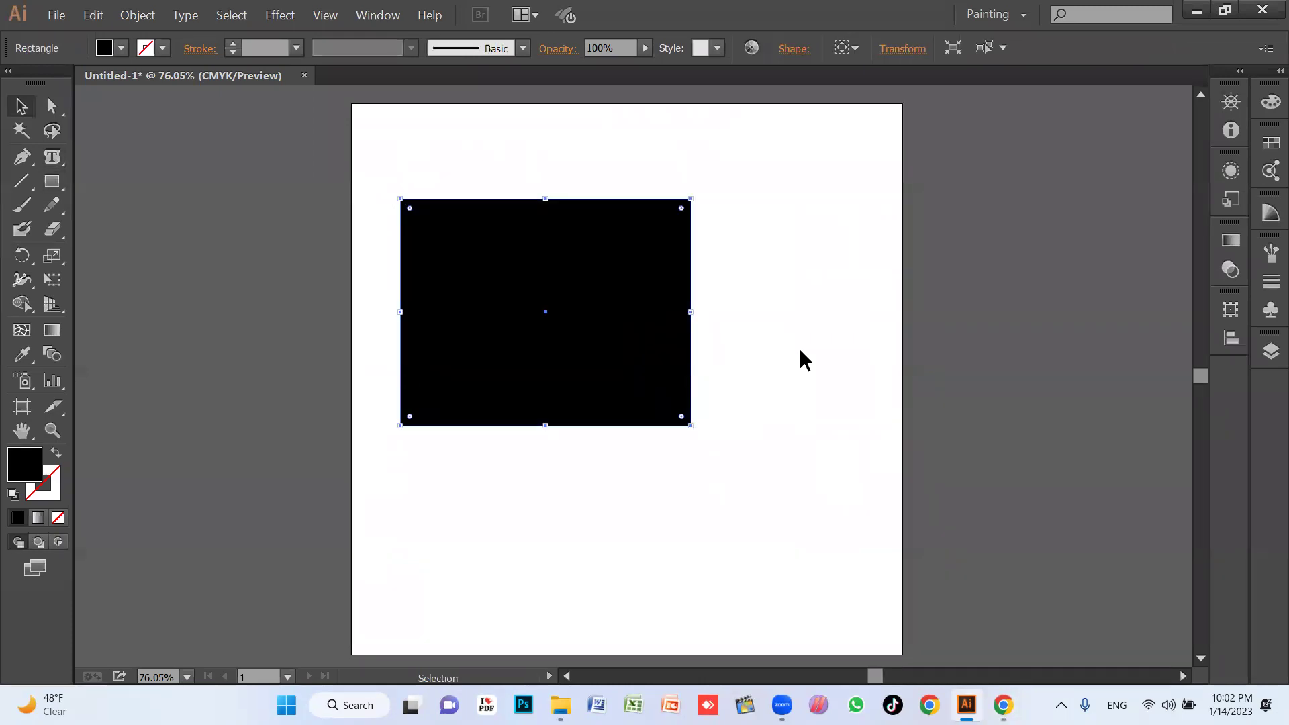
scroll(739, 285, down, 5)
scroll(745, 302, up, 6)
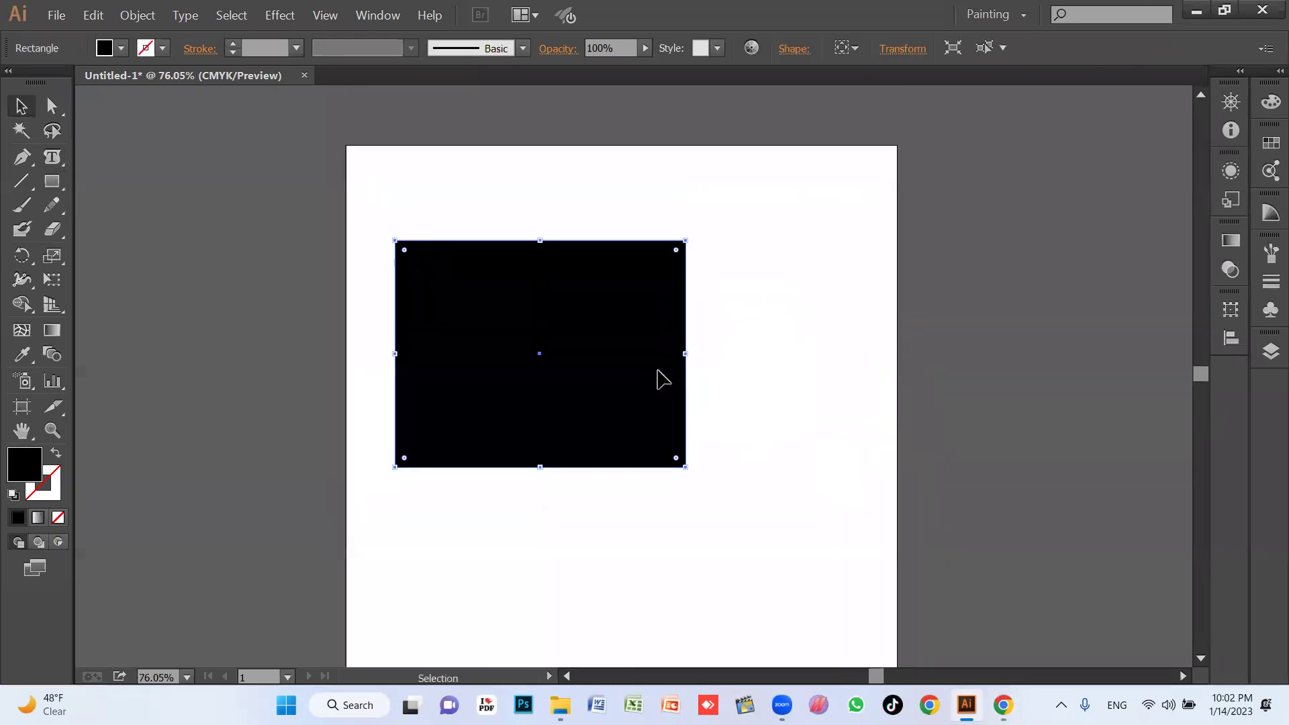
Delete the rectangle and draw a black circle with the Ellipse Tool
key(Delete)
drag(52, 181, 153, 241)
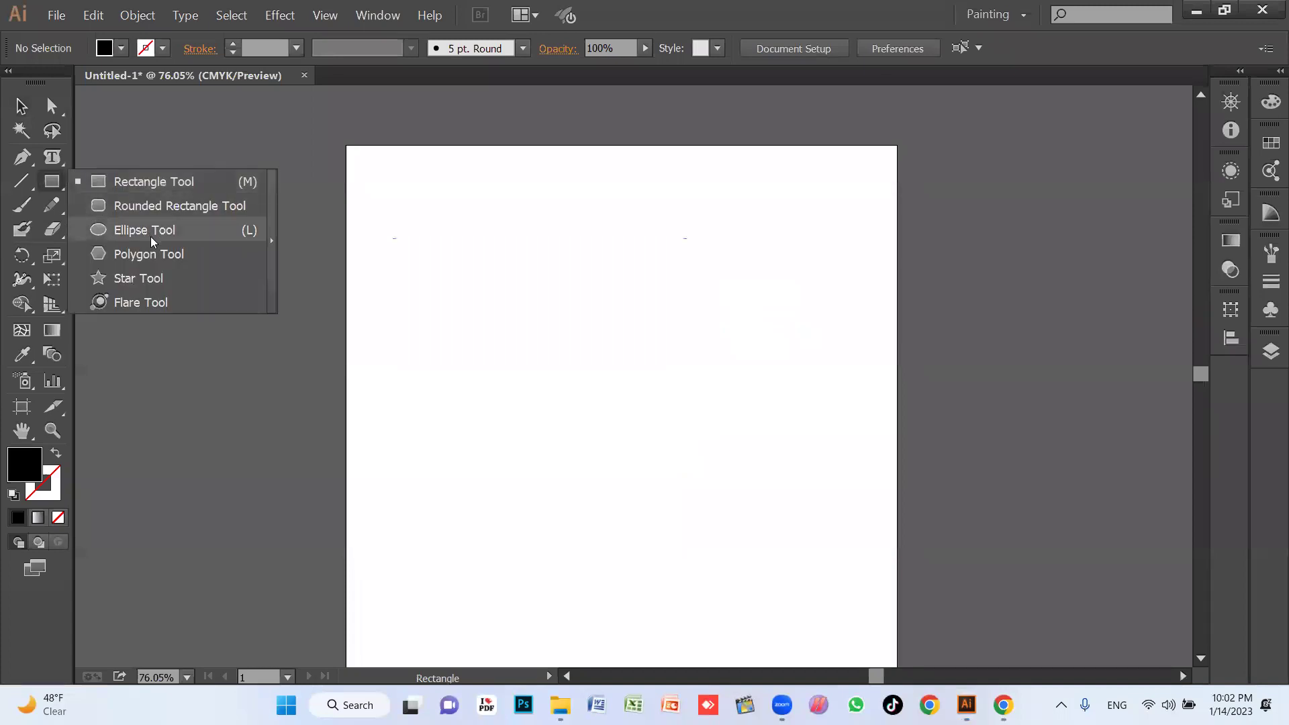
drag(436, 262, 671, 497)
key(v)
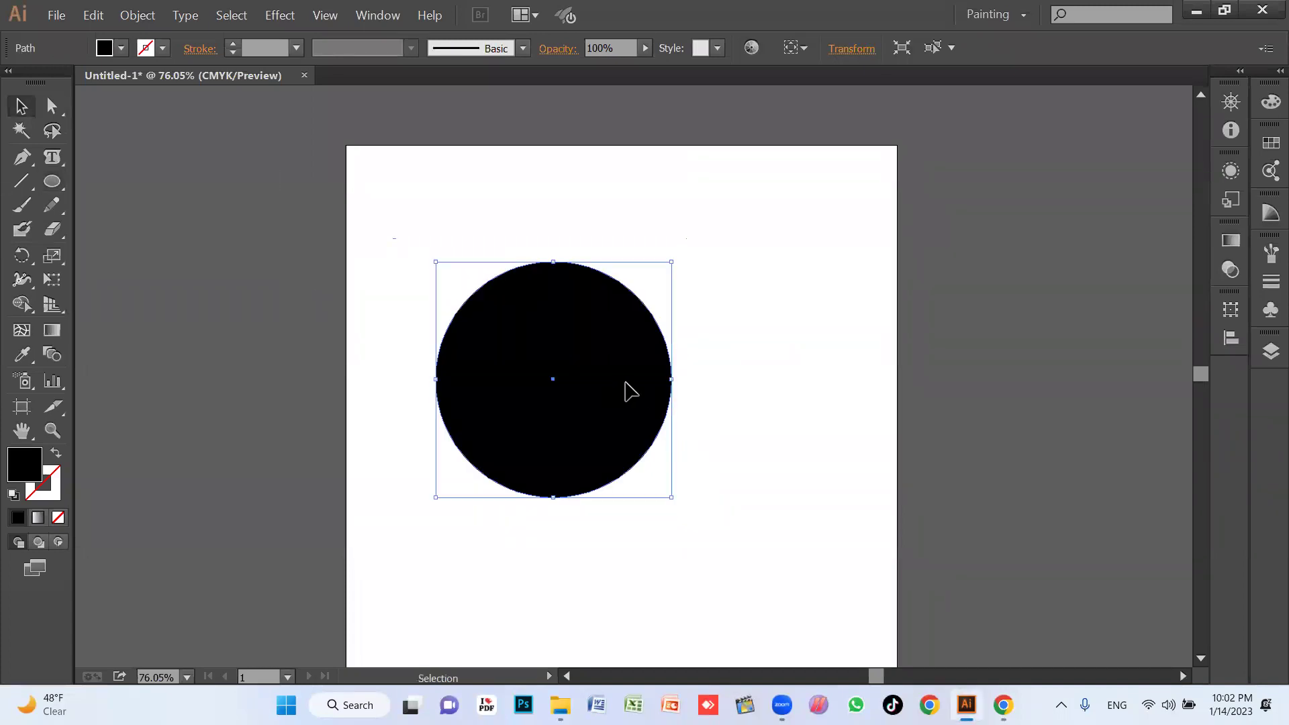
drag(624, 382, 657, 387)
Turn the circle into area type and paste Jinnah's biography into it
drag(61, 157, 122, 184)
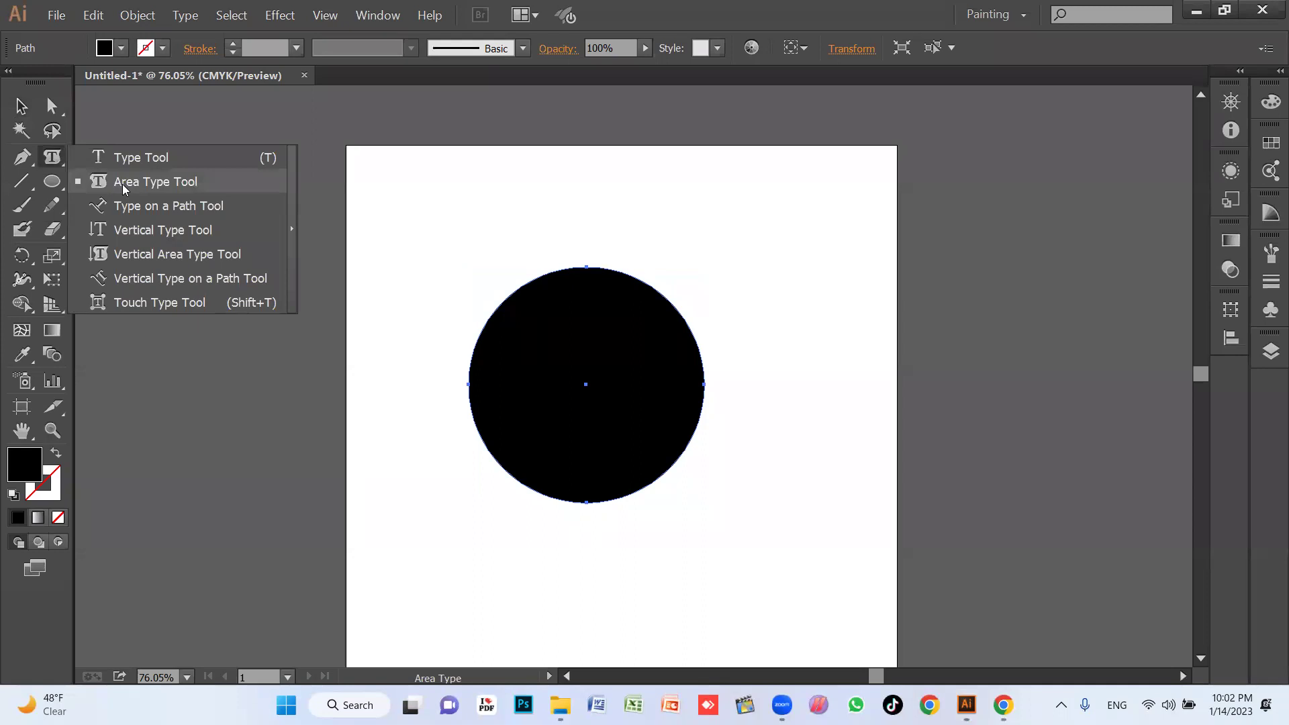
click(176, 184)
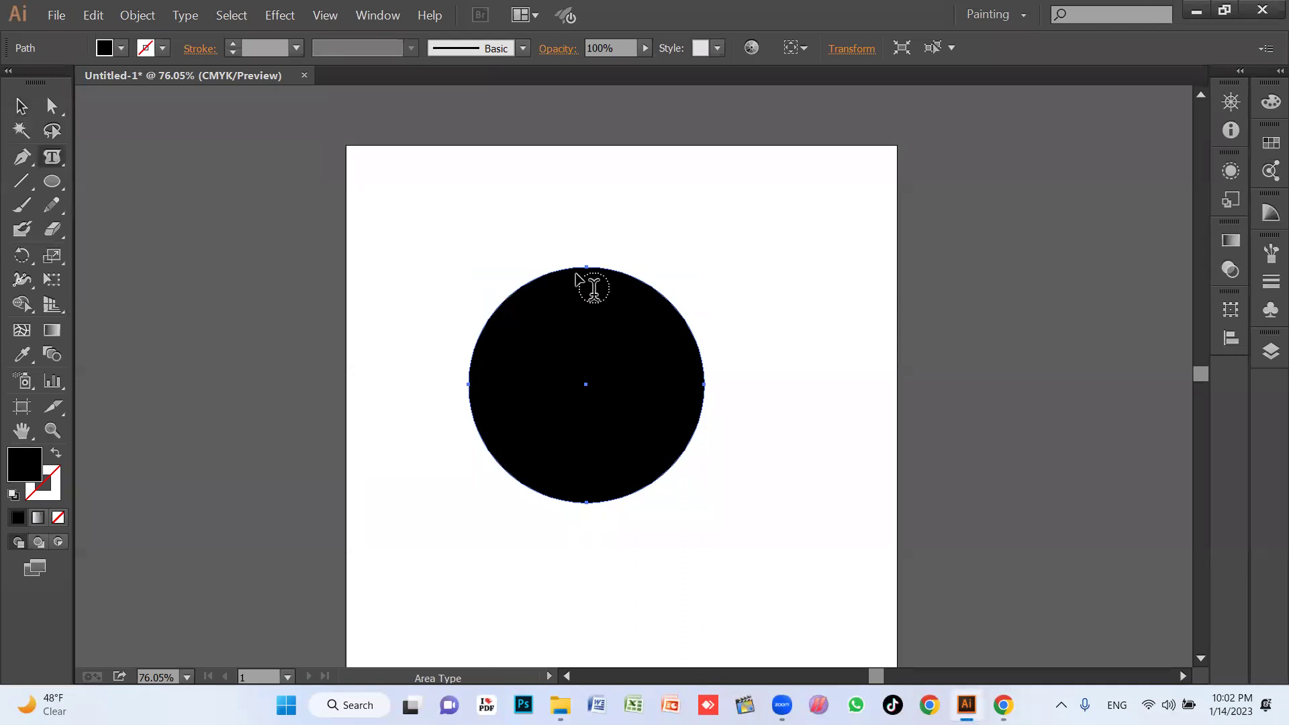
click(582, 268)
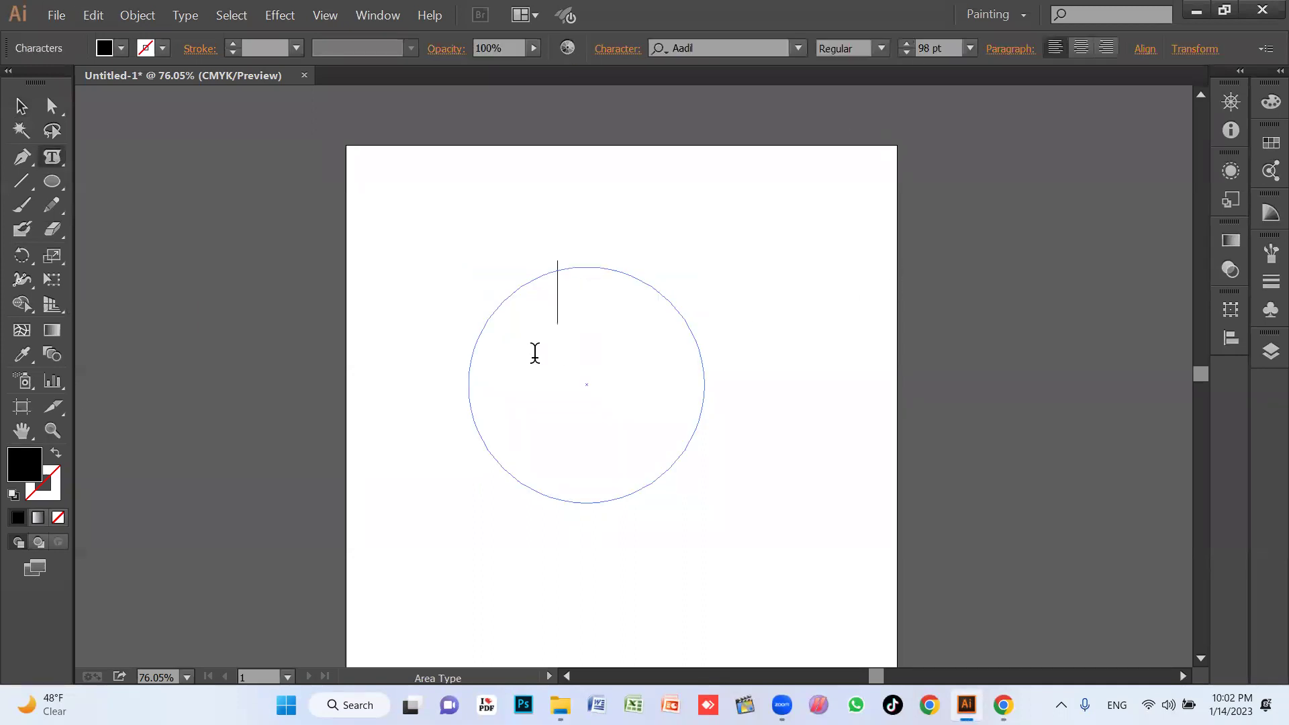
key(ctrl+v)
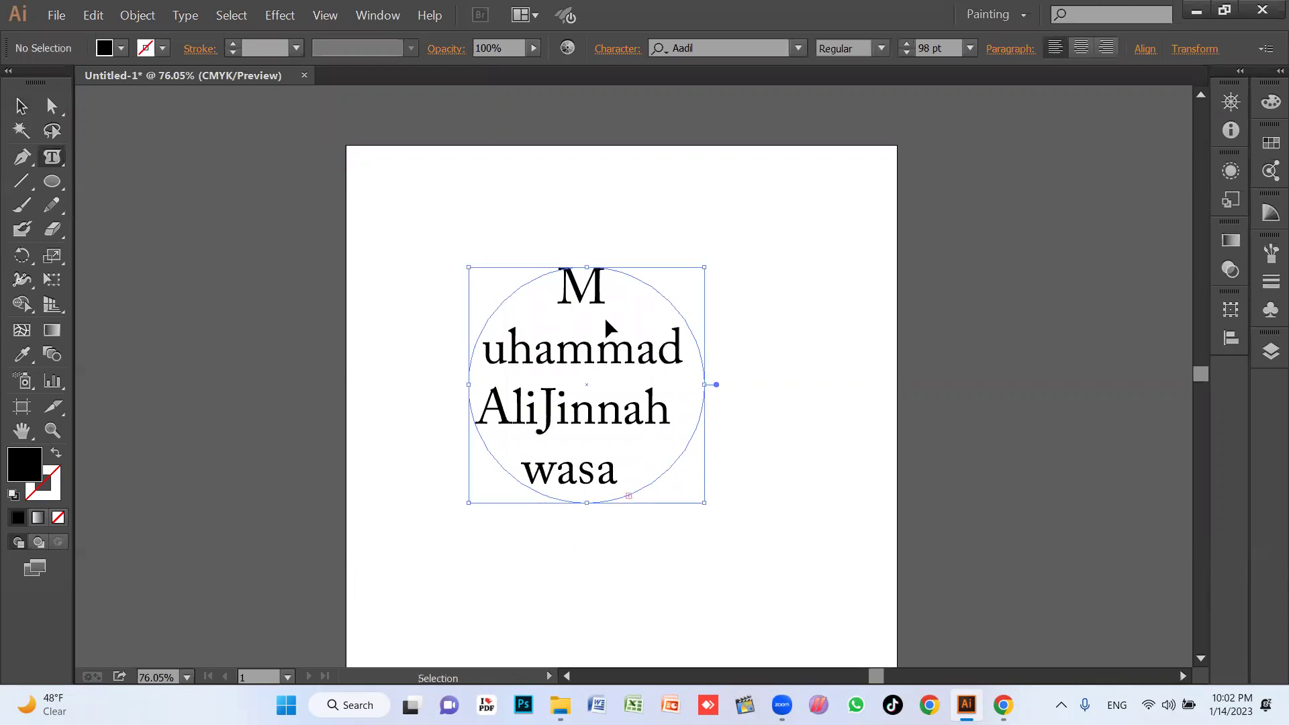
Set all of the circle's text to 36 pt
triple_click(605, 314)
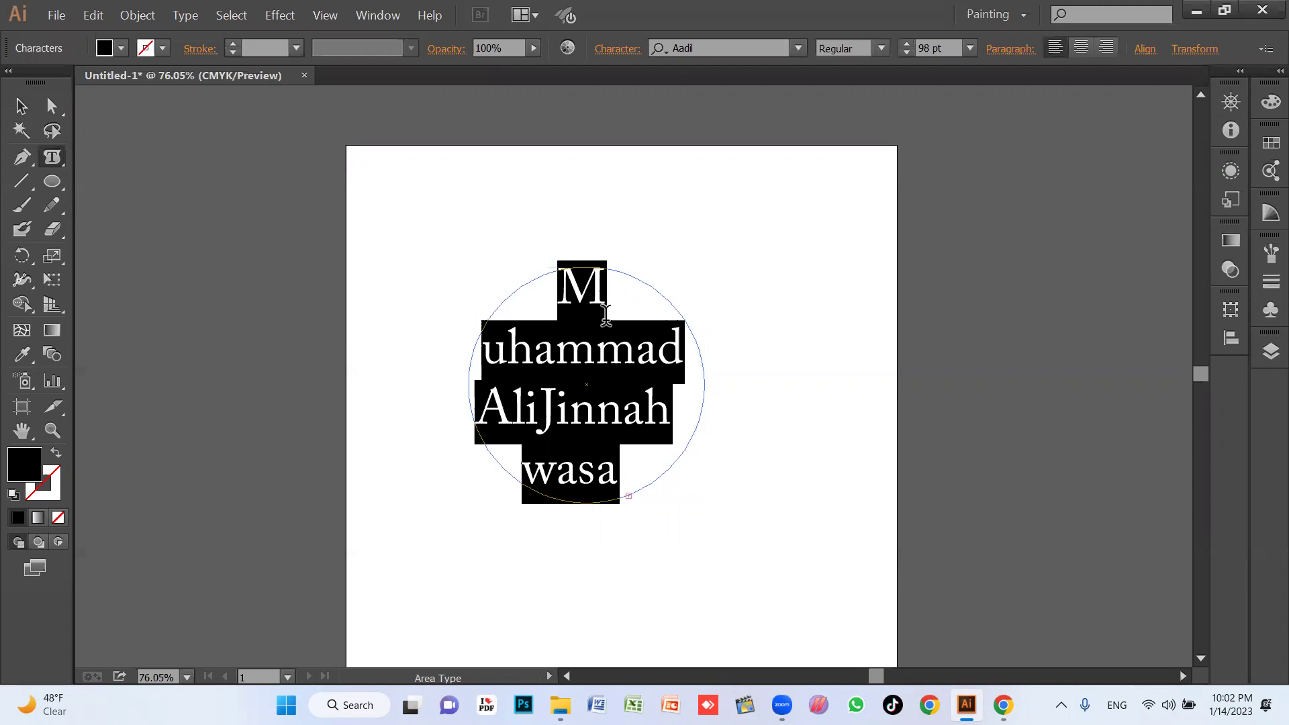
key(ctrl)
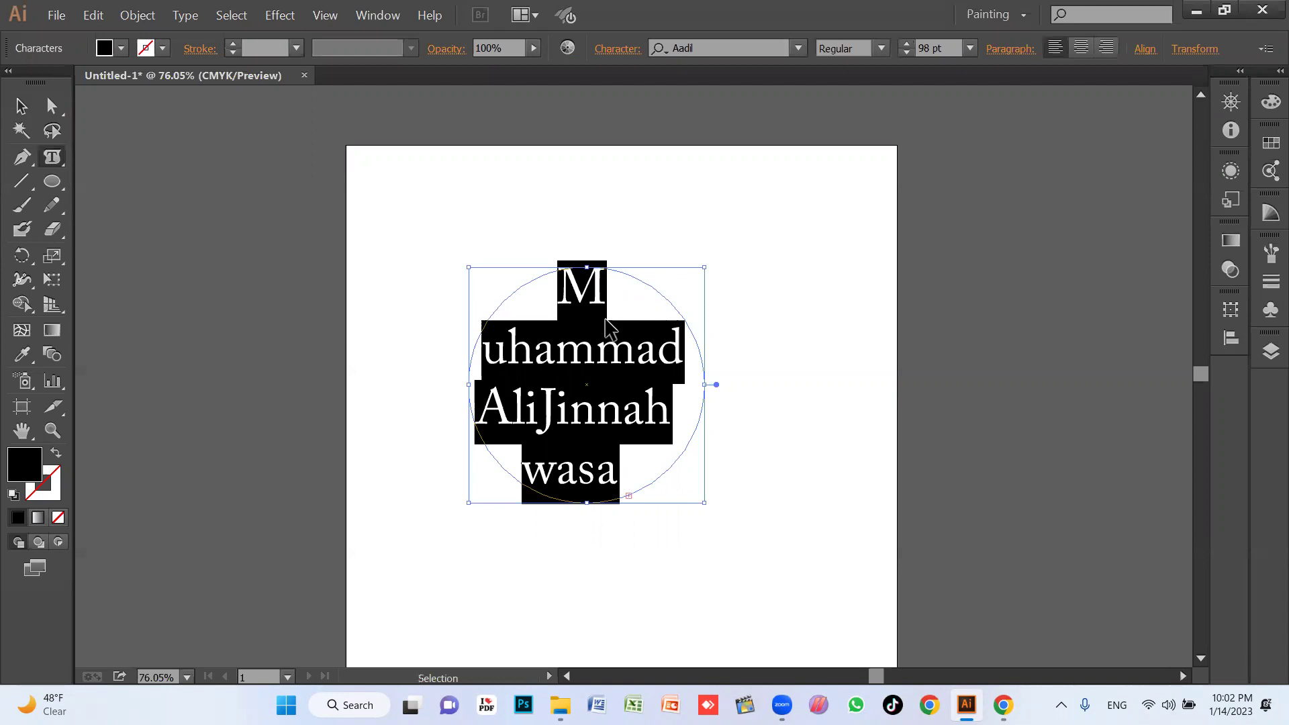
key(ctrl+shift+comma)
key(ctrl+shift+comma)
key(ctrl+shift+comma)
key(ctrl+shift+comma)
key(ctrl+shift+comma)
key(ctrl+shift+comma)
key(ctrl+shift+comma)
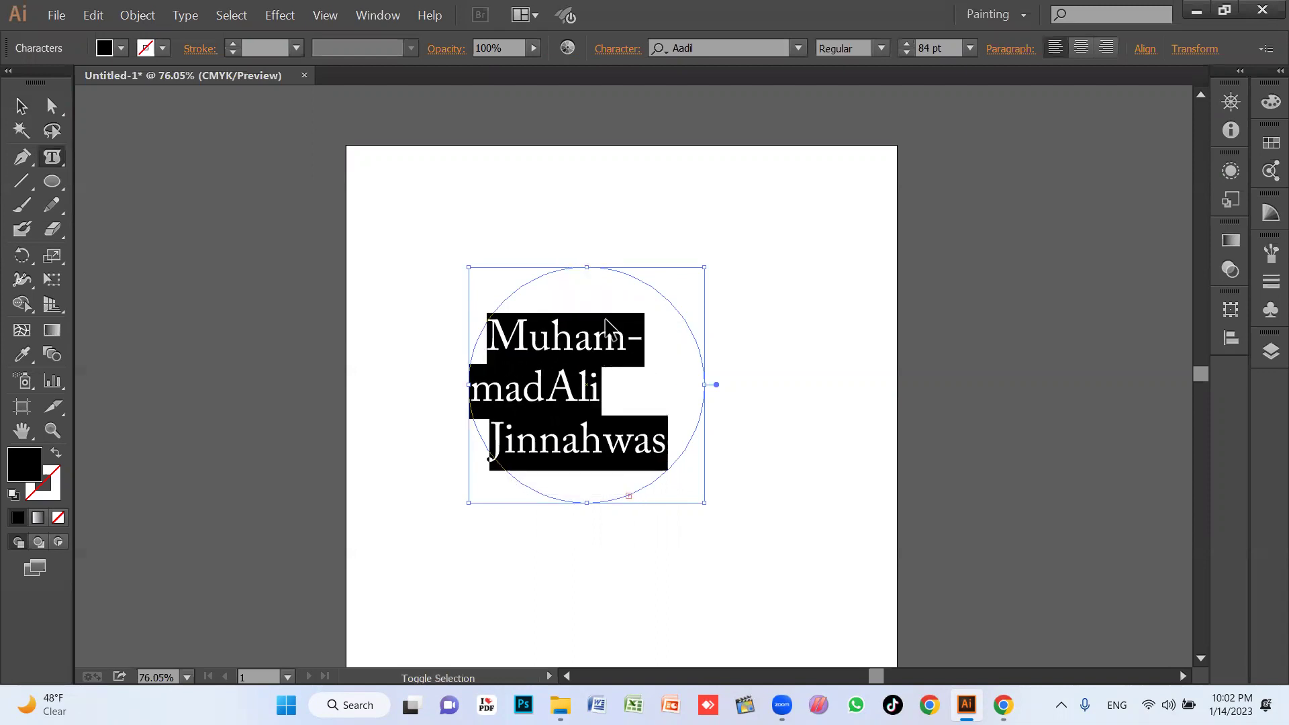
key(ctrl+shift+comma)
key(ctrl+shift+comma)
key(ctrl+shift+comma)
key(ctrl+shift+comma)
key(ctrl+shift+comma)
key(ctrl+shift+comma)
key(ctrl+shift+comma)
key(ctrl+shift+comma)
key(ctrl+shift+comma)
key(ctrl+shift+comma)
key(ctrl+shift+comma)
key(ctrl+shift+comma)
key(ctrl+shift+comma)
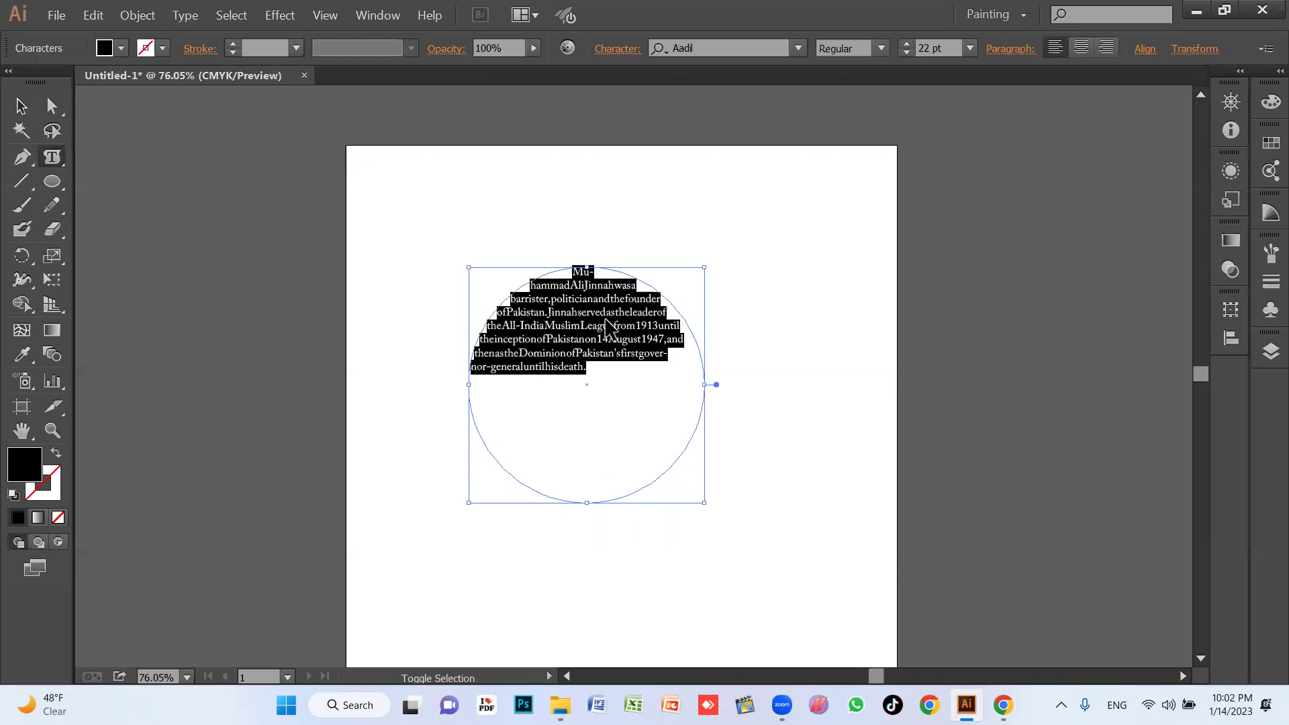
key(ctrl+shift+period)
key(ctrl+shift+period)
key(ctrl+shift+period)
key(ctrl+shift+period)
key(ctrl+shift+period)
key(ctrl+shift+period)
key(ctrl+shift+period)
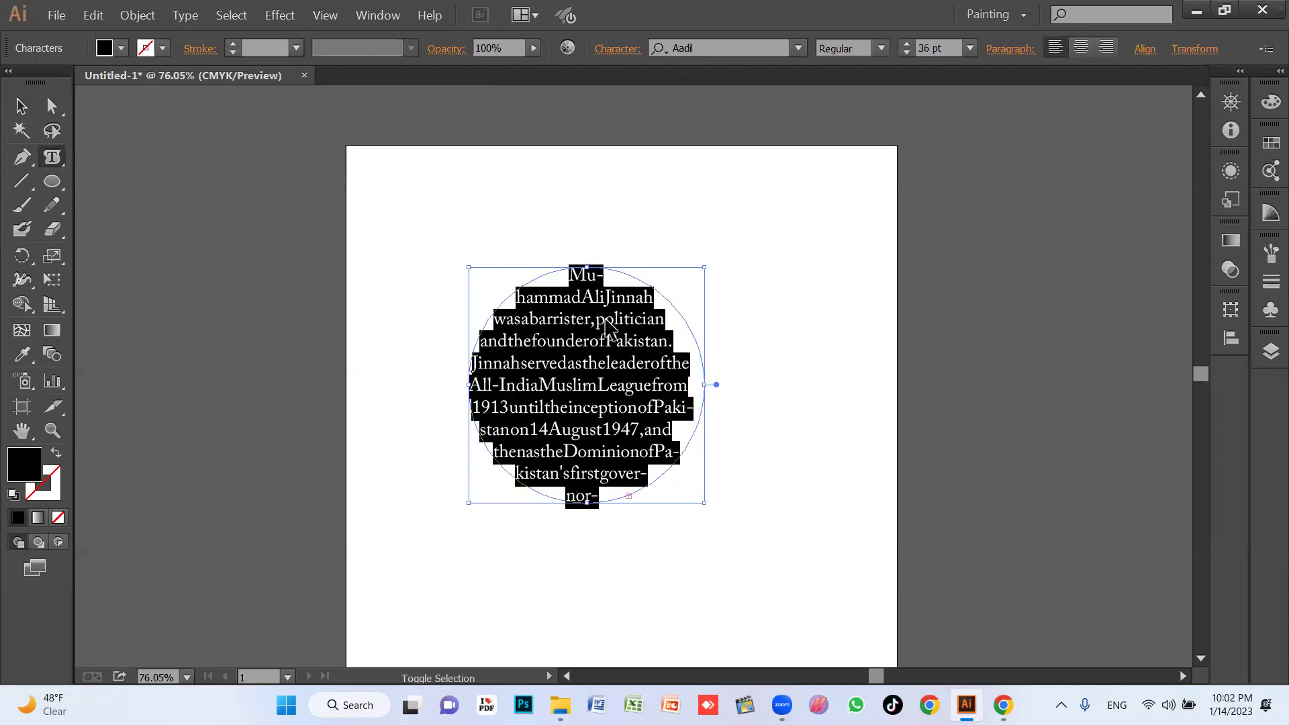
key(Escape)
click(802, 429)
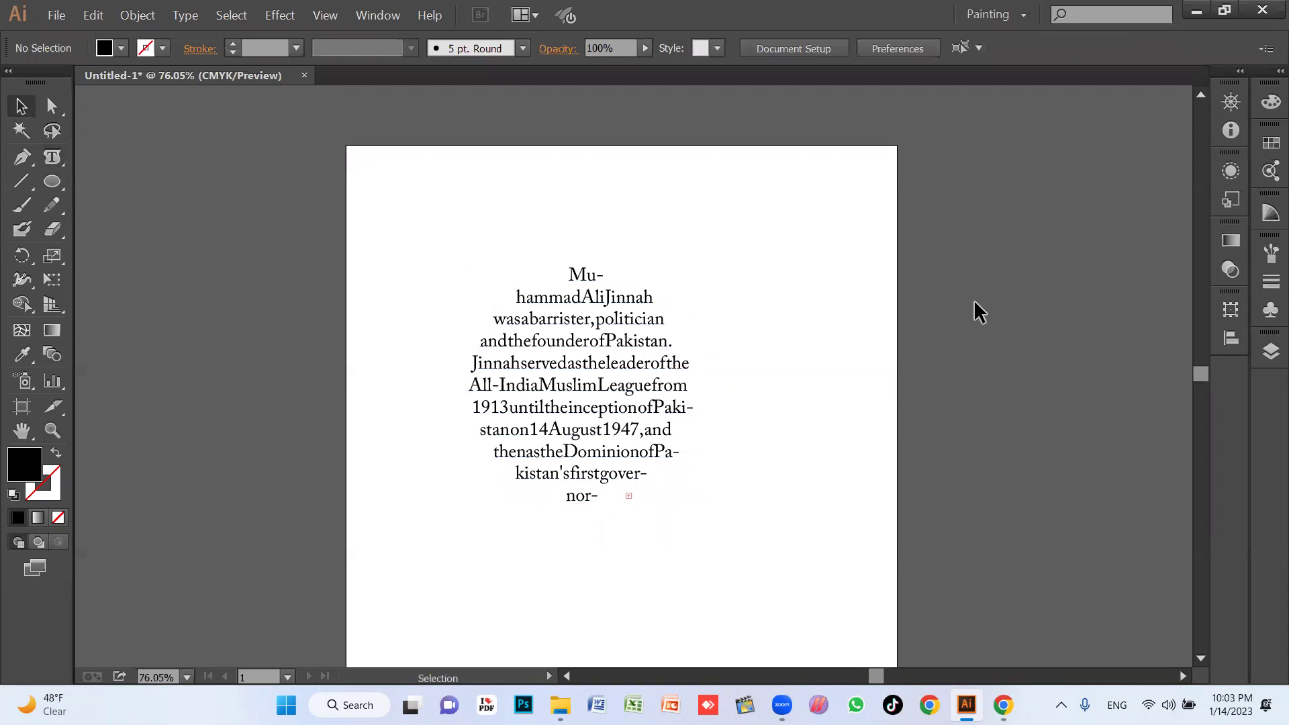
Move and stretch the circular text area into a wide ellipse
mouse_move(625, 407)
mouse_down()
mouse_move(503, 346)
mouse_move(531, 354)
mouse_up()
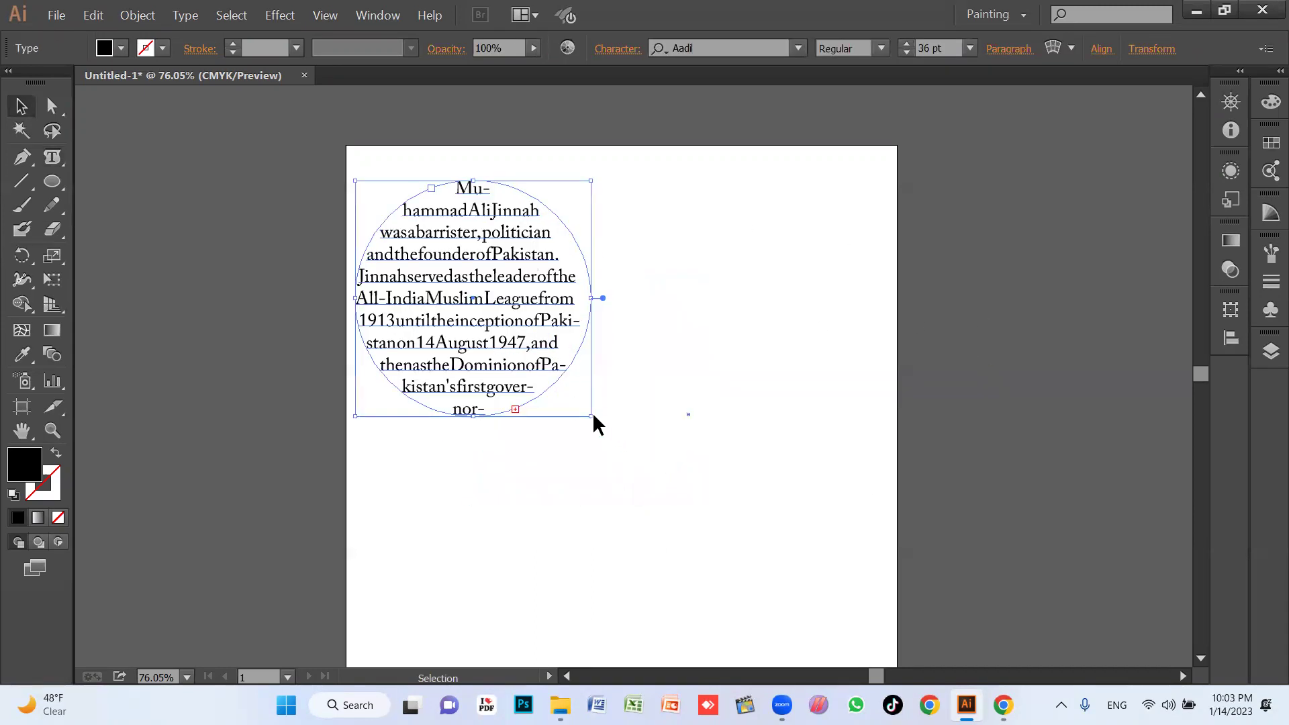
mouse_move(592, 416)
mouse_down()
mouse_move(764, 565)
mouse_move(545, 345)
mouse_move(472, 553)
mouse_up()
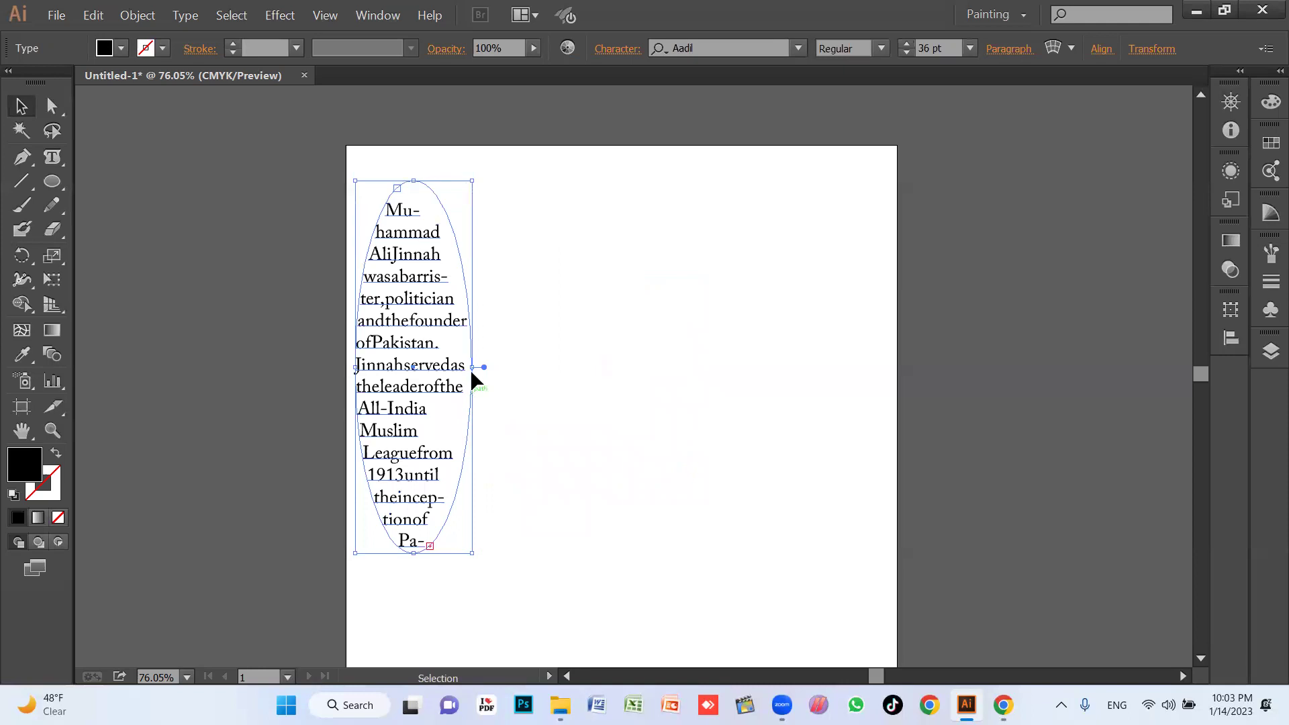
drag(473, 368, 607, 385)
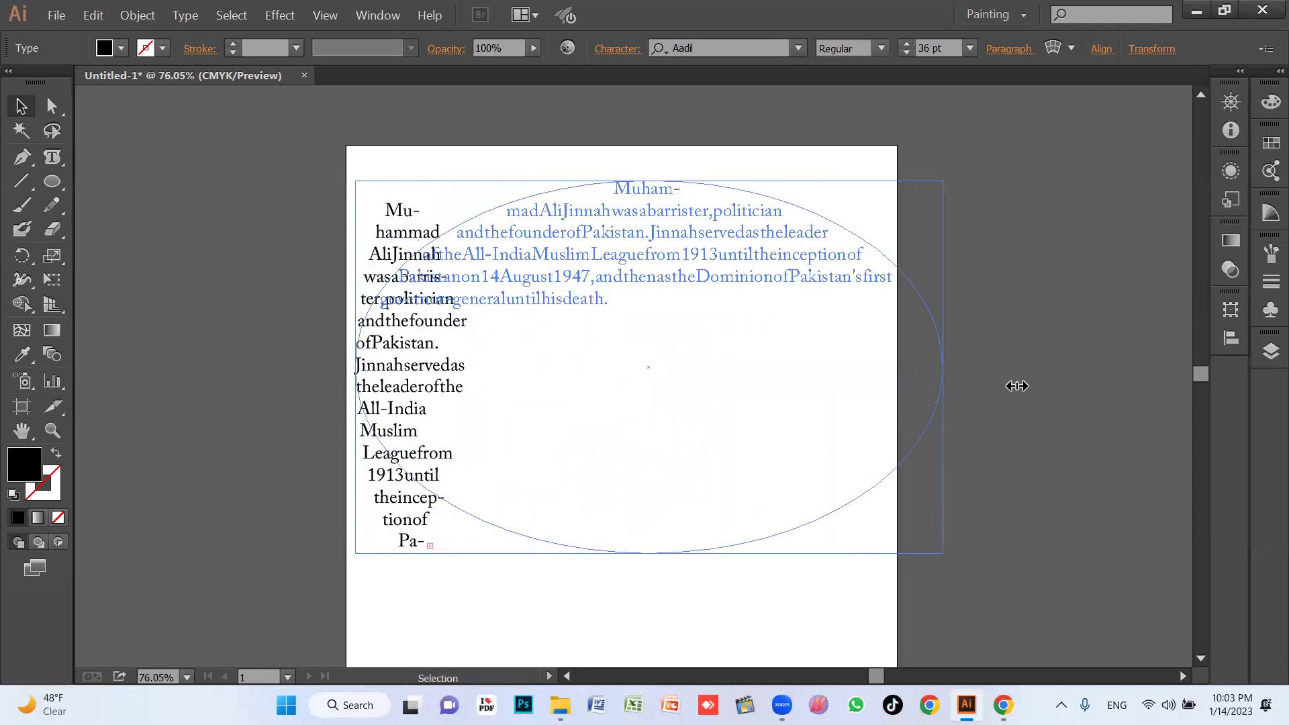
mouse_move(606, 384)
mouse_down()
mouse_move(593, 358)
mouse_move(848, 393)
mouse_up()
Set all of the ellipse's text to 40 pt
double_click(530, 297)
key(ctrl+a)
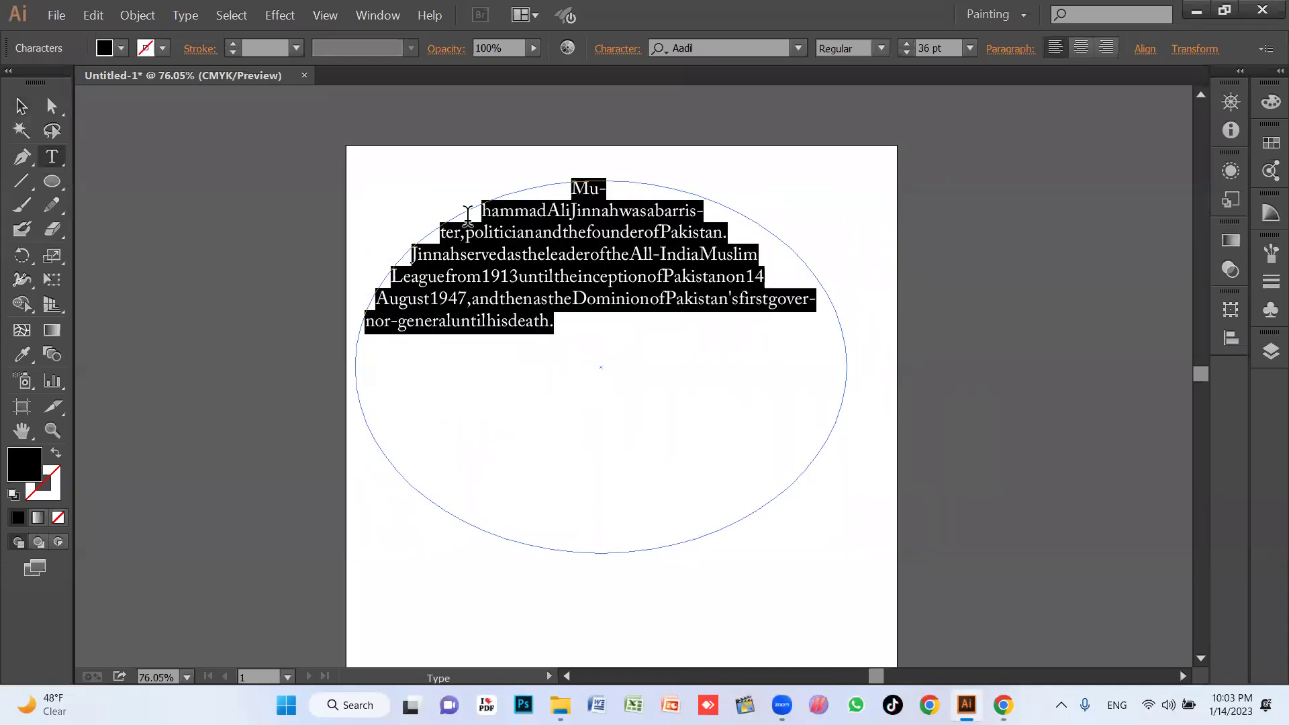
key(ctrl+shift+period)
key(ctrl+shift+period)
key(ctrl+shift+period)
key(ctrl+shift+period)
key(ctrl+shift+period)
key(ctrl+shift+period)
key(ctrl+shift+period)
key(ctrl+shift+period)
key(ctrl+shift+period)
key(ctrl+shift+period)
key(ctrl+shift+comma)
key(ctrl+shift+comma)
key(ctrl+shift+comma)
key(ctrl+shift+comma)
key(ctrl+shift+comma)
key(ctrl+shift+comma)
key(ctrl+shift+comma)
key(ctrl+shift+comma)
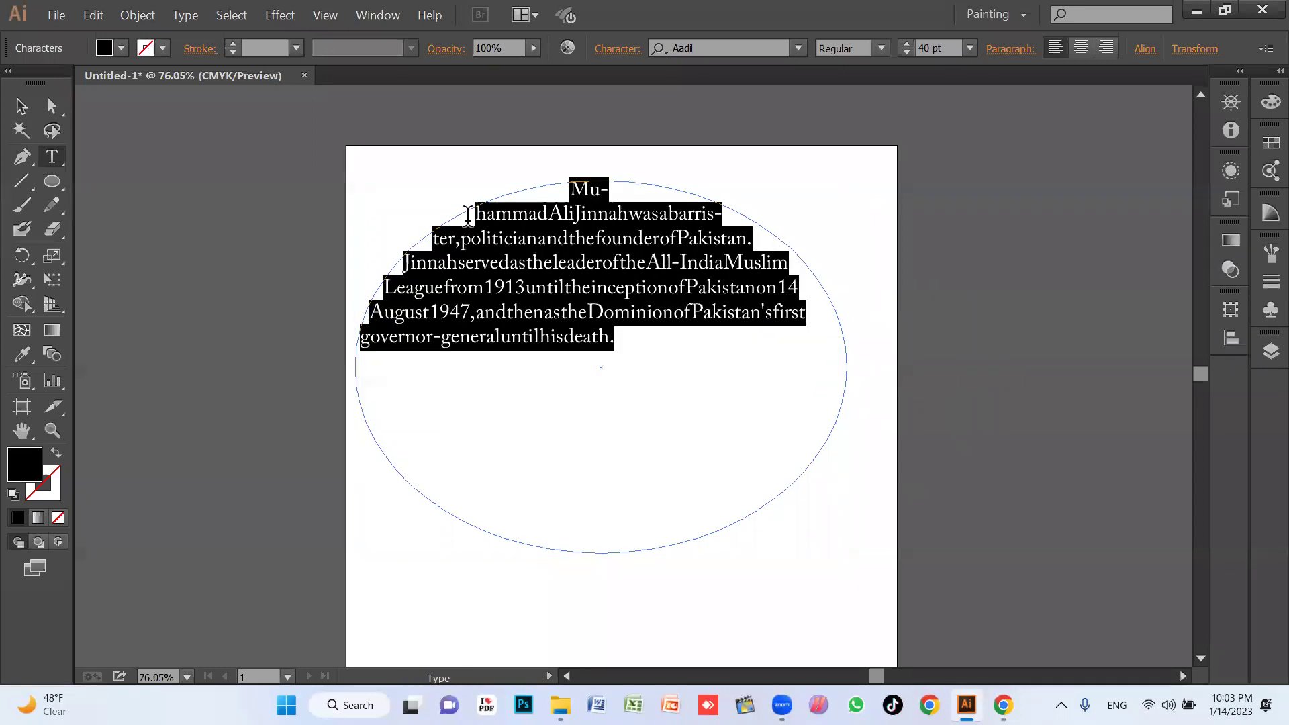
key(Escape)
click(994, 309)
Delete the text ellipse and draw a five-pointed star with the Star Tool
click(551, 272)
key(Delete)
click(53, 182)
drag(53, 186, 128, 276)
drag(544, 276, 668, 421)
key(v)
mouse_move(546, 345)
mouse_down()
mouse_move(592, 396)
mouse_move(601, 465)
mouse_up()
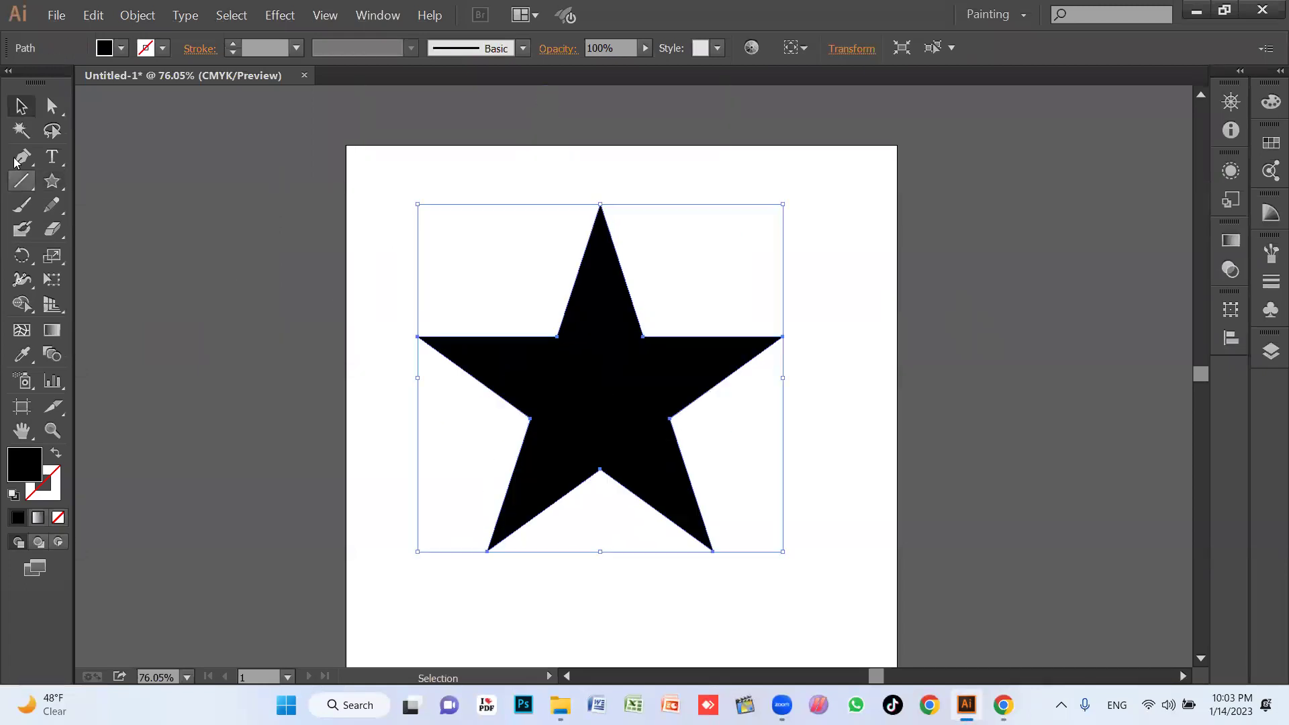
drag(52, 158, 145, 189)
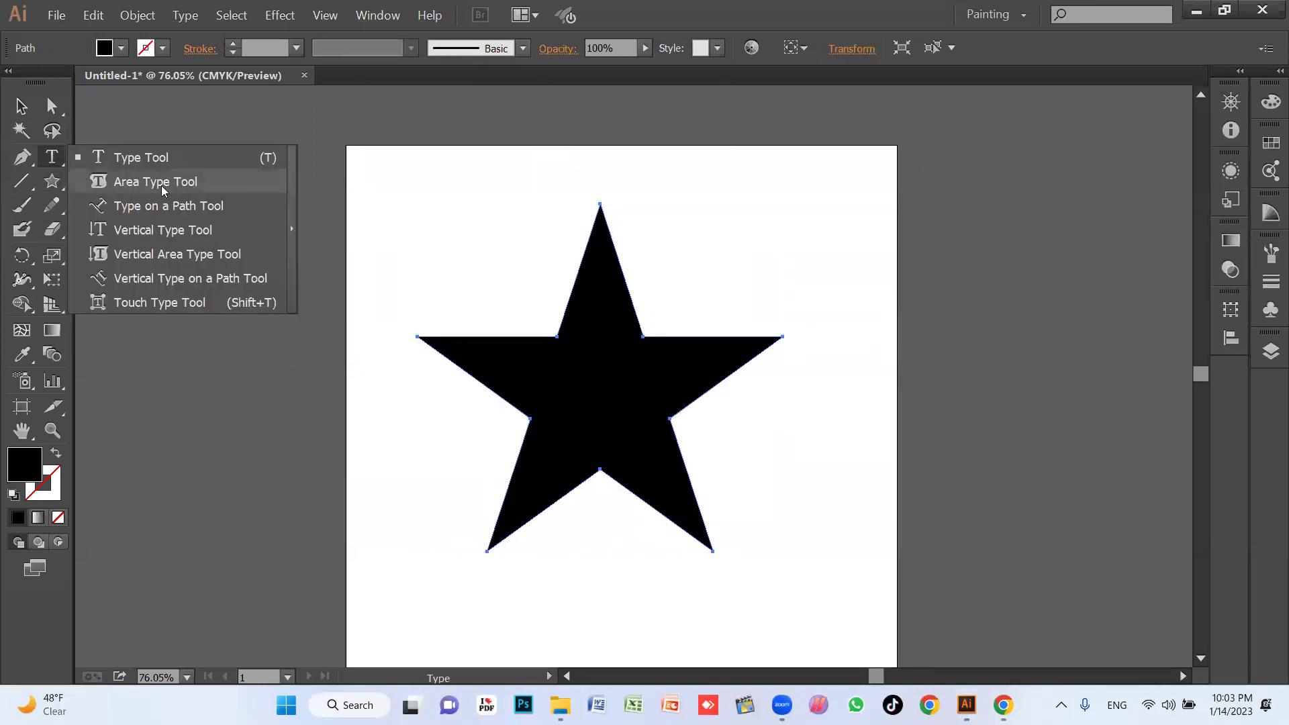
click(161, 186)
click(583, 265)
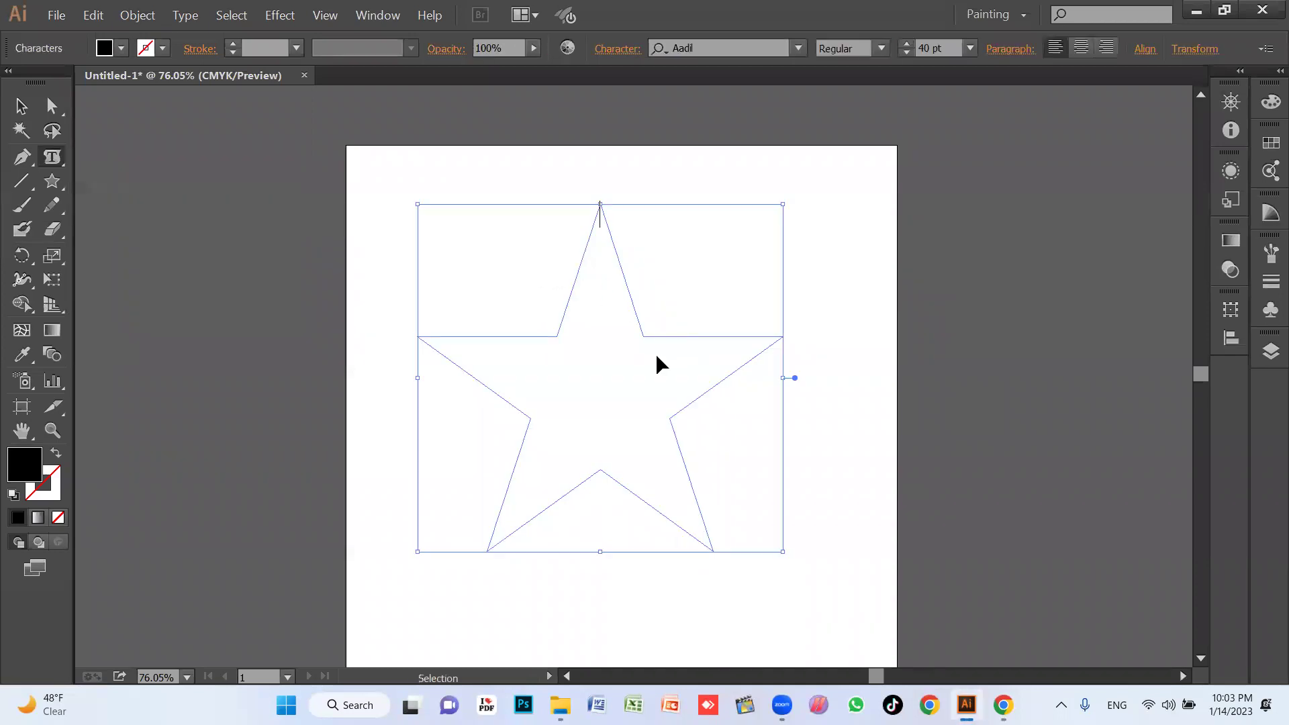
key(ctrl+v)
key(ctrl+a)
key(ctrl+shift+period)
key(ctrl+shift+period)
key(ctrl+shift+comma)
key(ctrl+shift+comma)
key(ctrl+shift+comma)
key(Escape)
click(834, 284)
mouse_move(543, 398)
mouse_down()
mouse_move(455, 391)
mouse_move(554, 361)
mouse_up()
key(Delete)
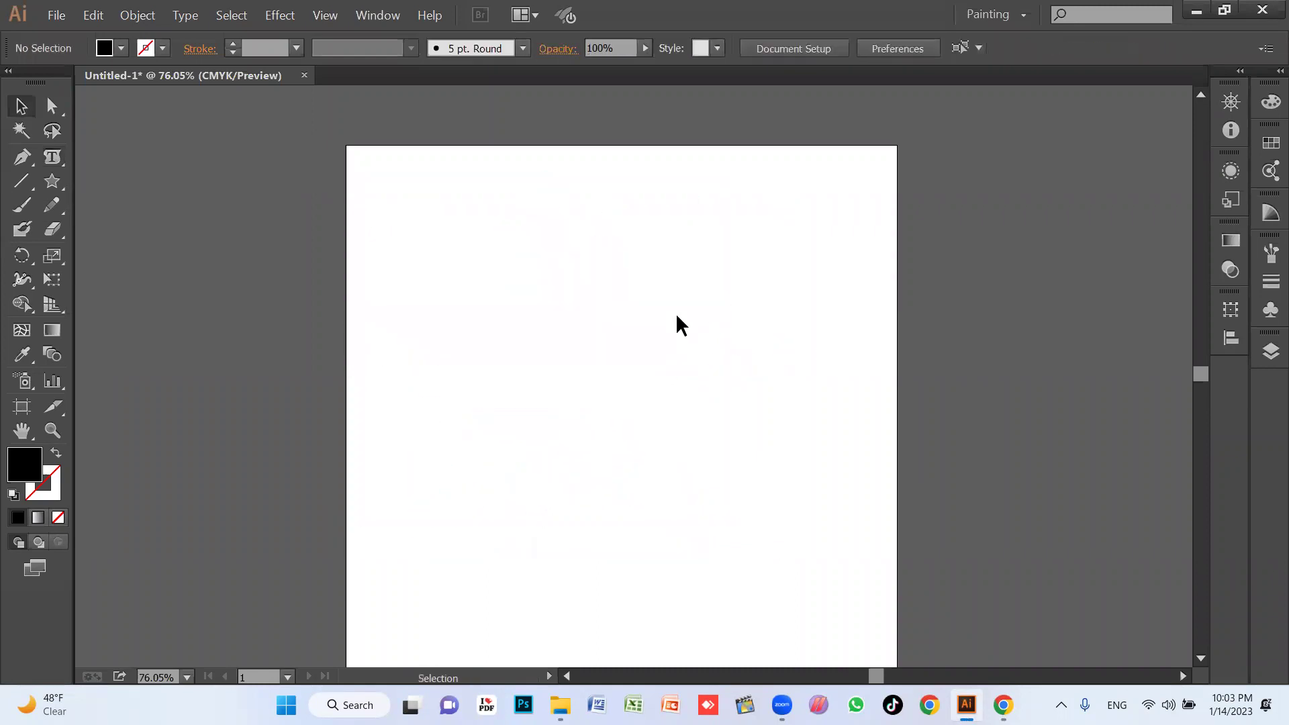
Copy the Flickr portrait of Jinnah from the quaid e azam image results
click(1002, 705)
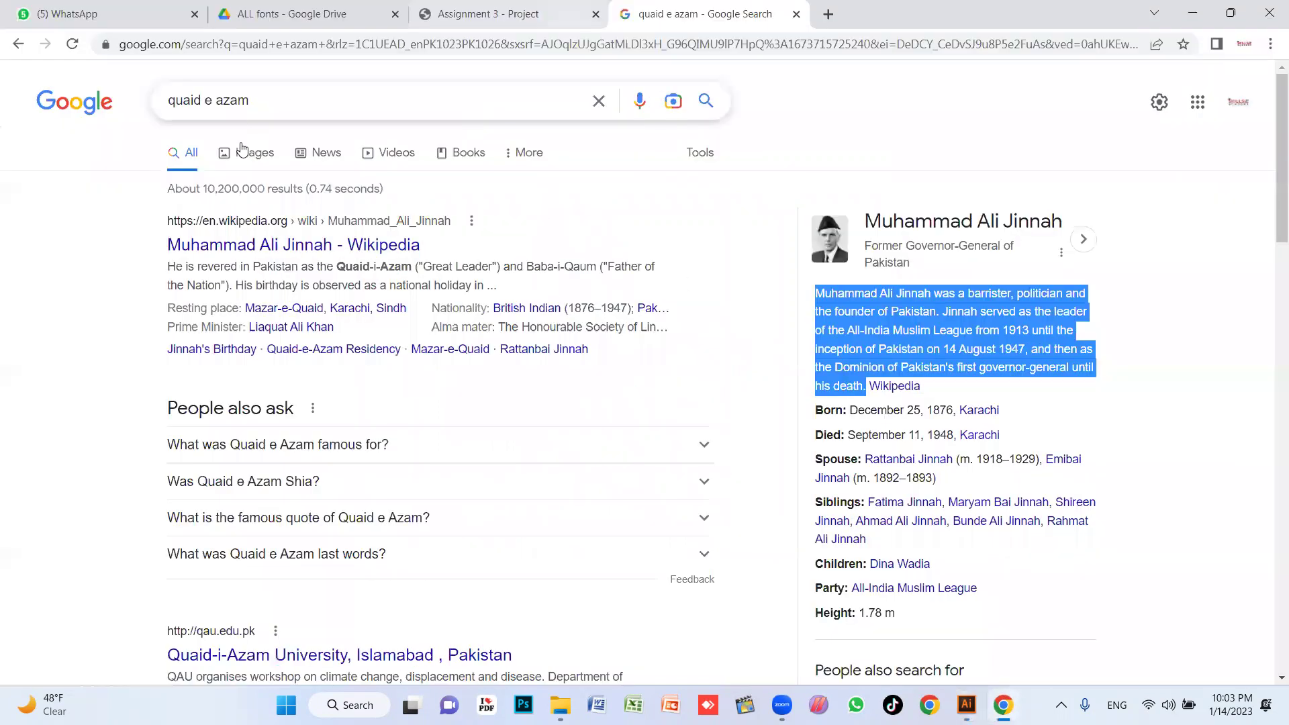
click(251, 151)
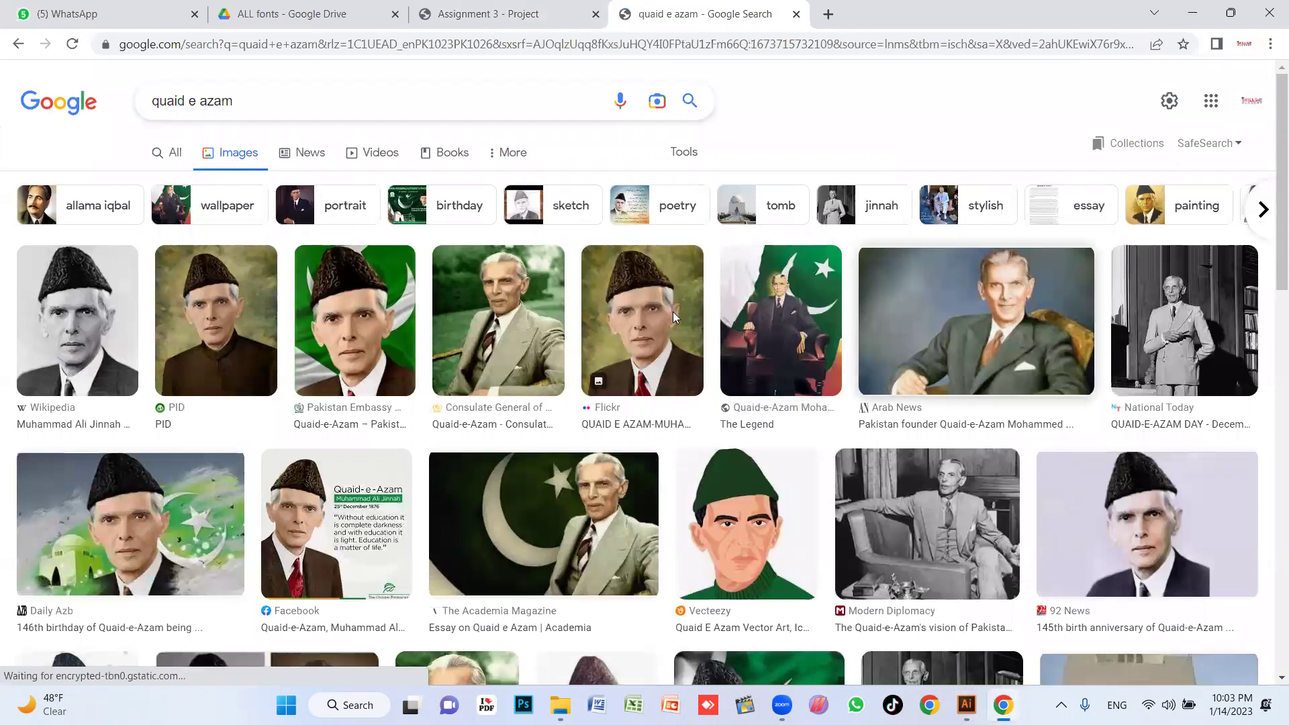
click(644, 312)
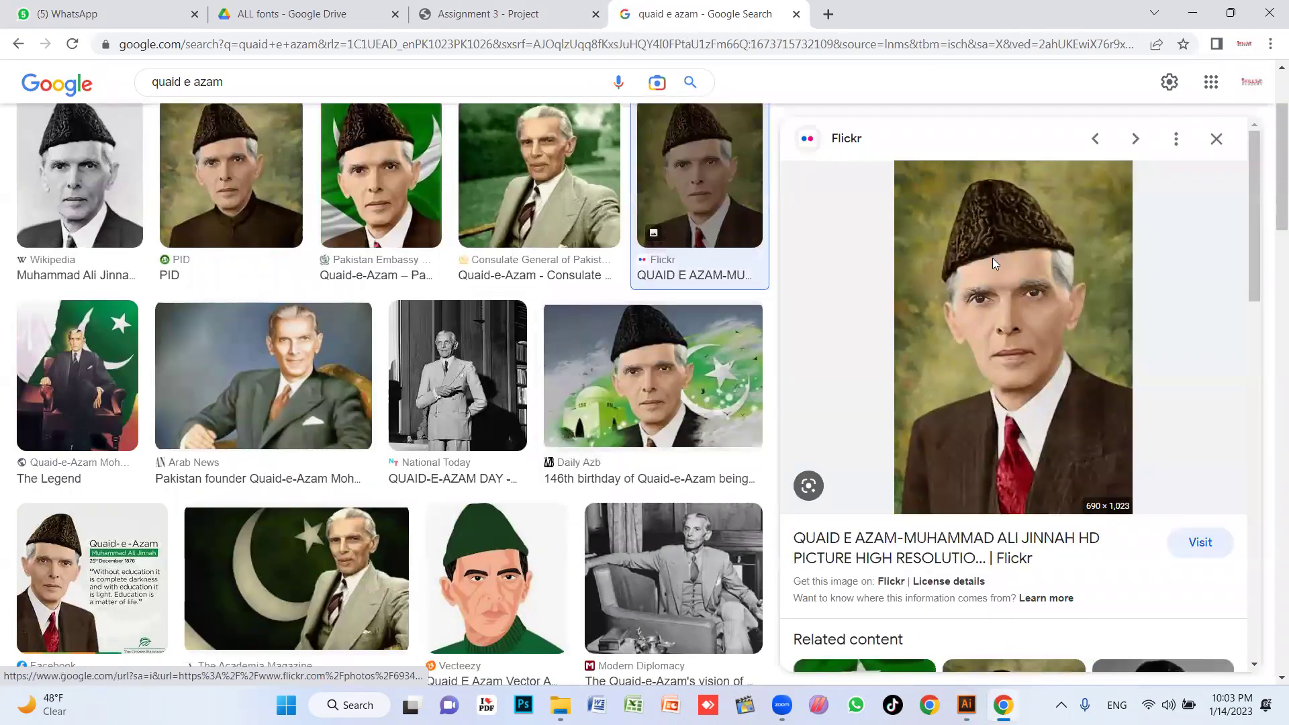
right_click(992, 258)
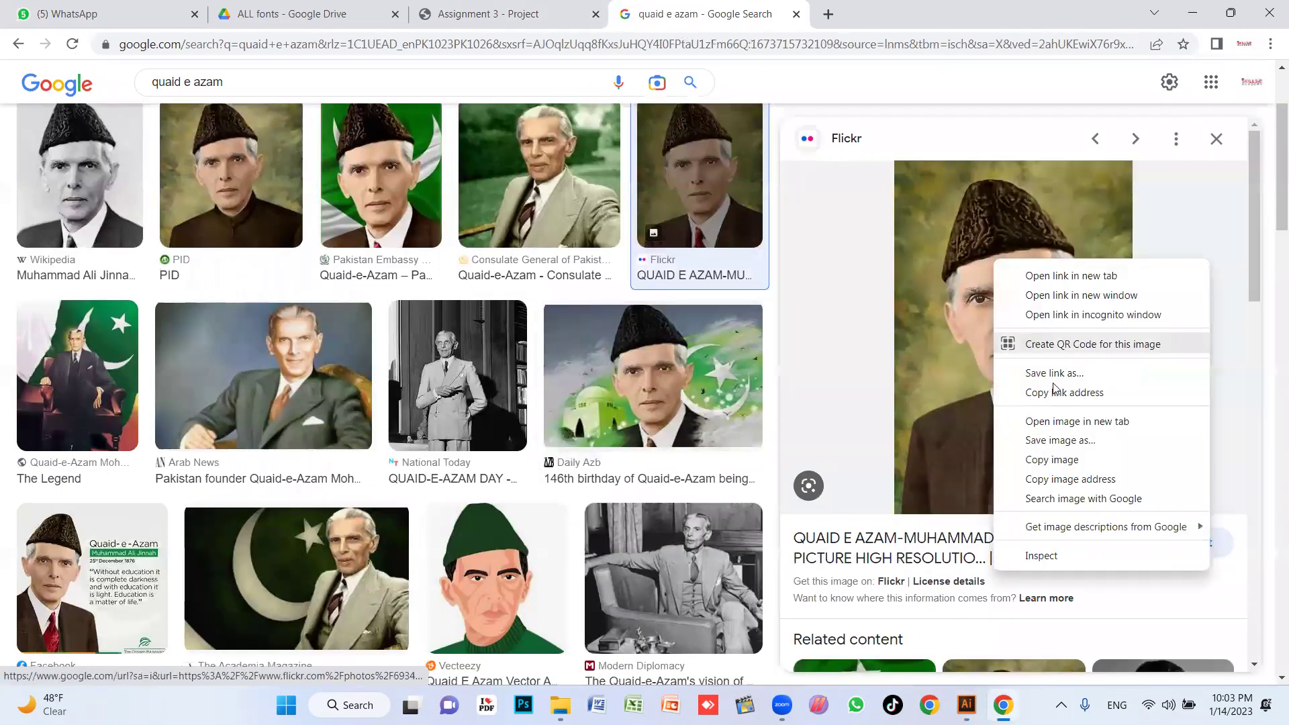
click(1066, 466)
Paste the copied Jinnah portrait onto the Illustrator artboard
click(967, 705)
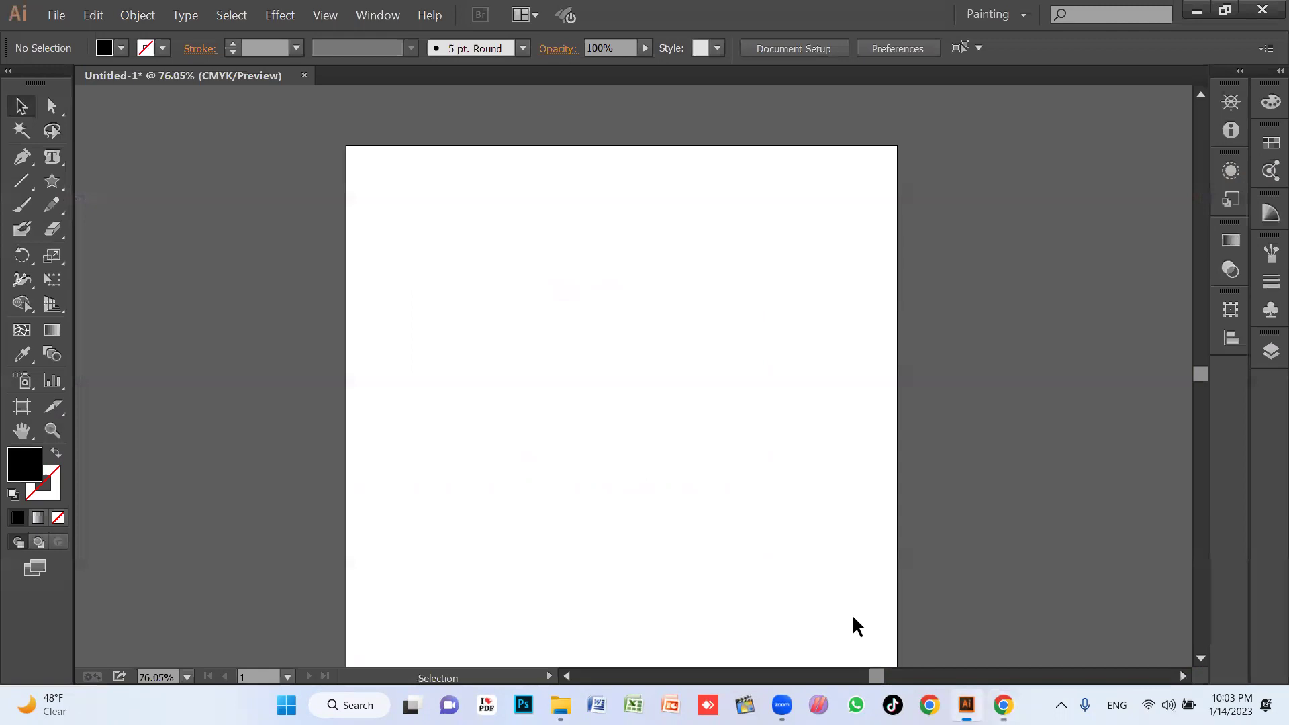
key(ctrl+v)
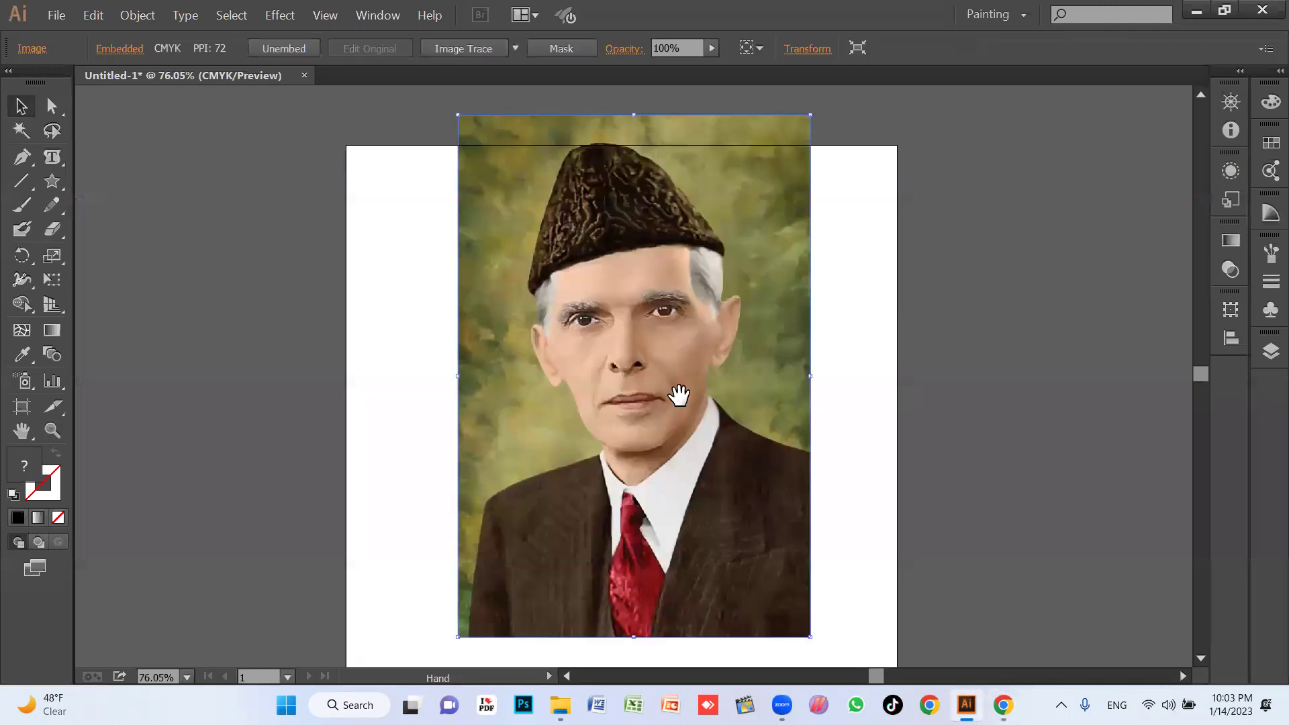
drag(679, 395, 676, 373)
scroll(645, 352, up, 1)
scroll(644, 351, up, 2)
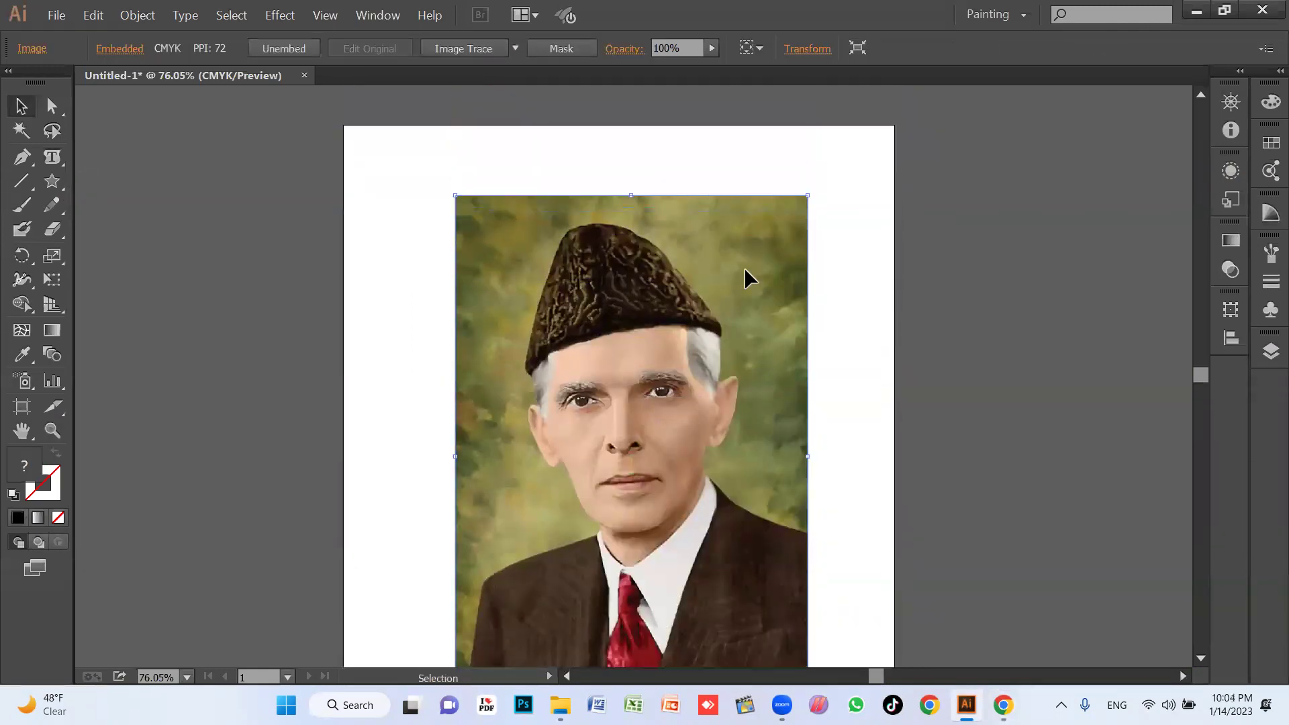
Resize and reposition the portrait, undoing a distorting stretch
drag(804, 195, 681, 373)
mouse_move(563, 543)
mouse_down()
mouse_move(631, 355)
mouse_move(760, 334)
mouse_up()
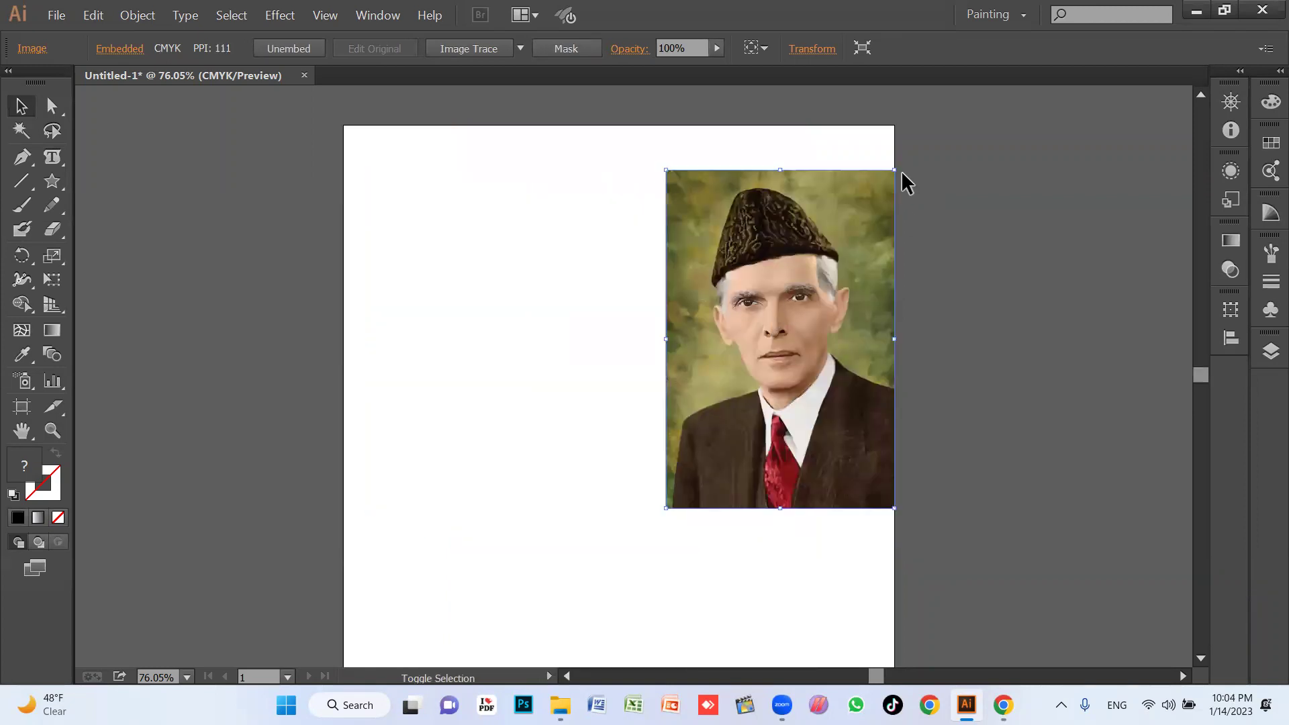
drag(894, 170, 790, 323)
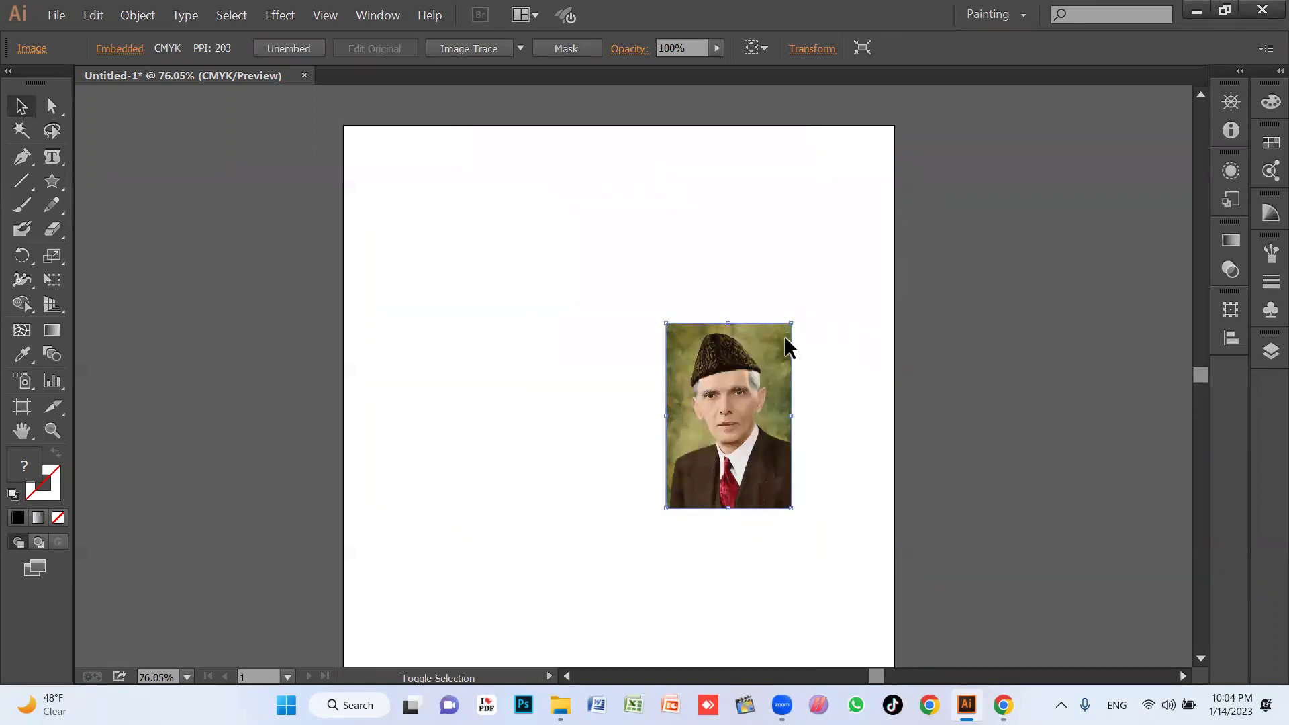
drag(665, 324, 454, 185)
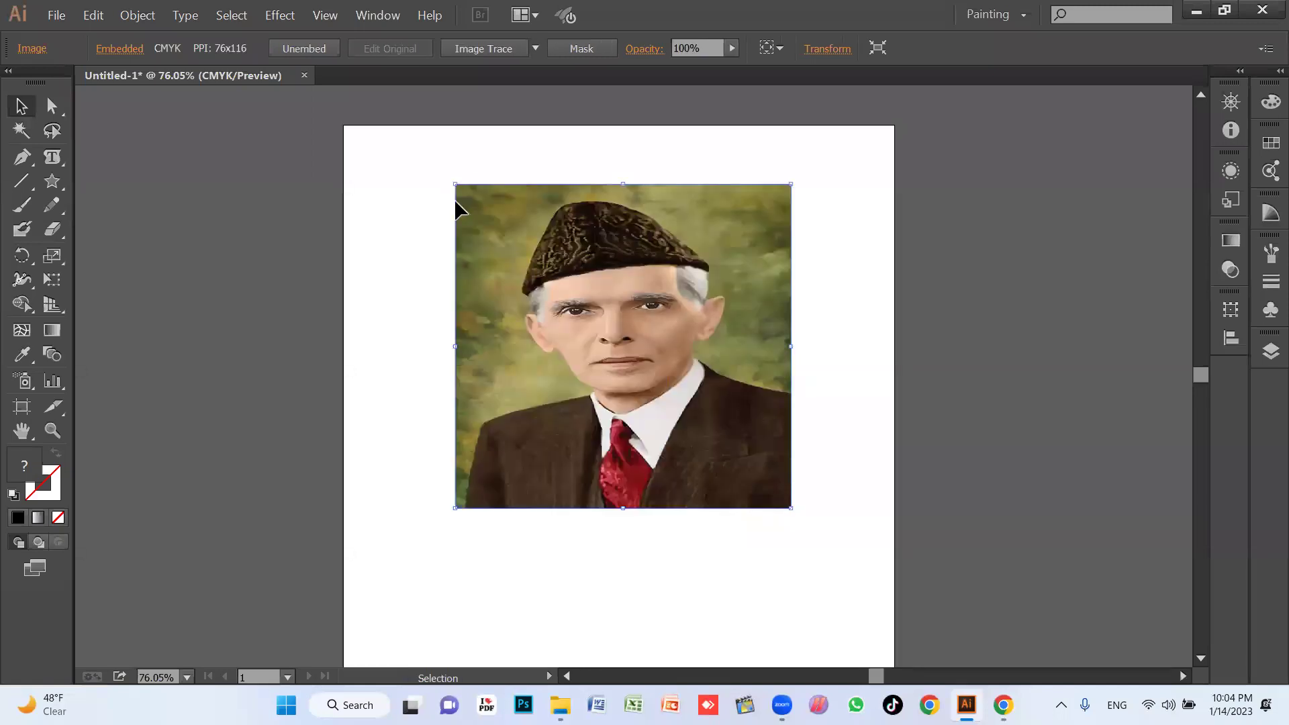
drag(454, 187, 722, 331)
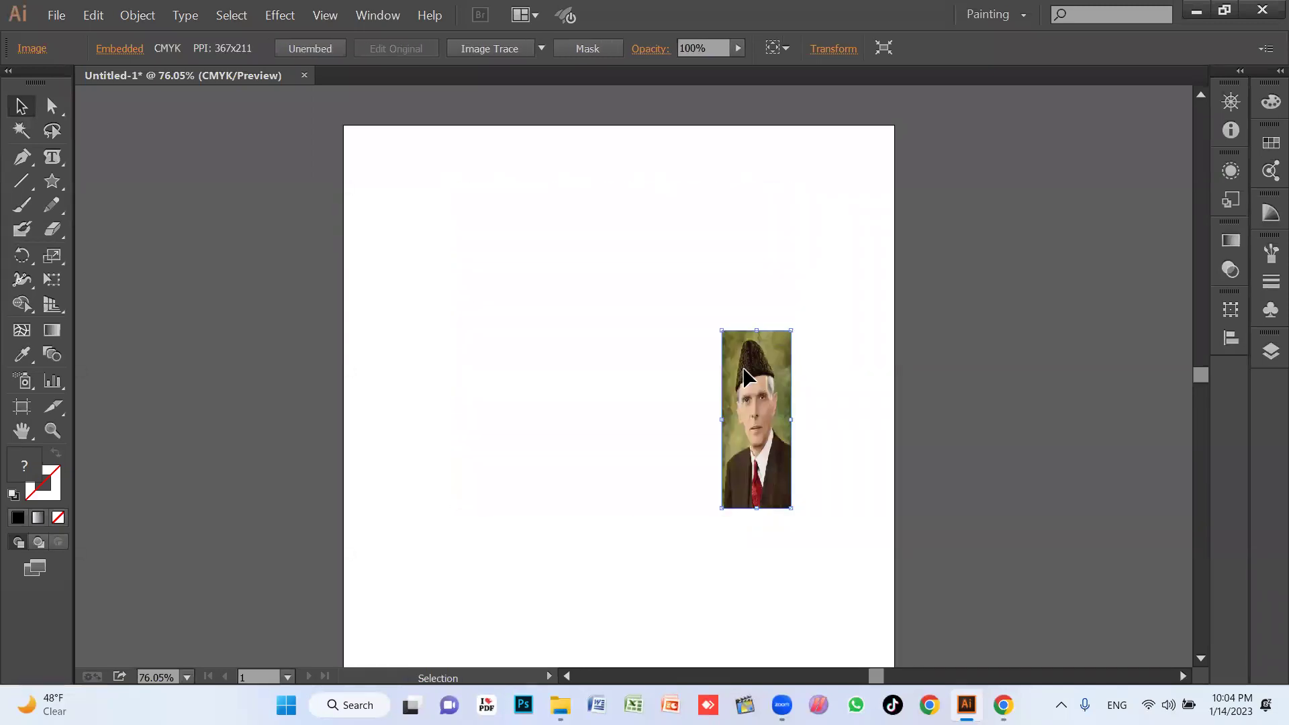
key(ctrl+z)
key(ctrl+z)
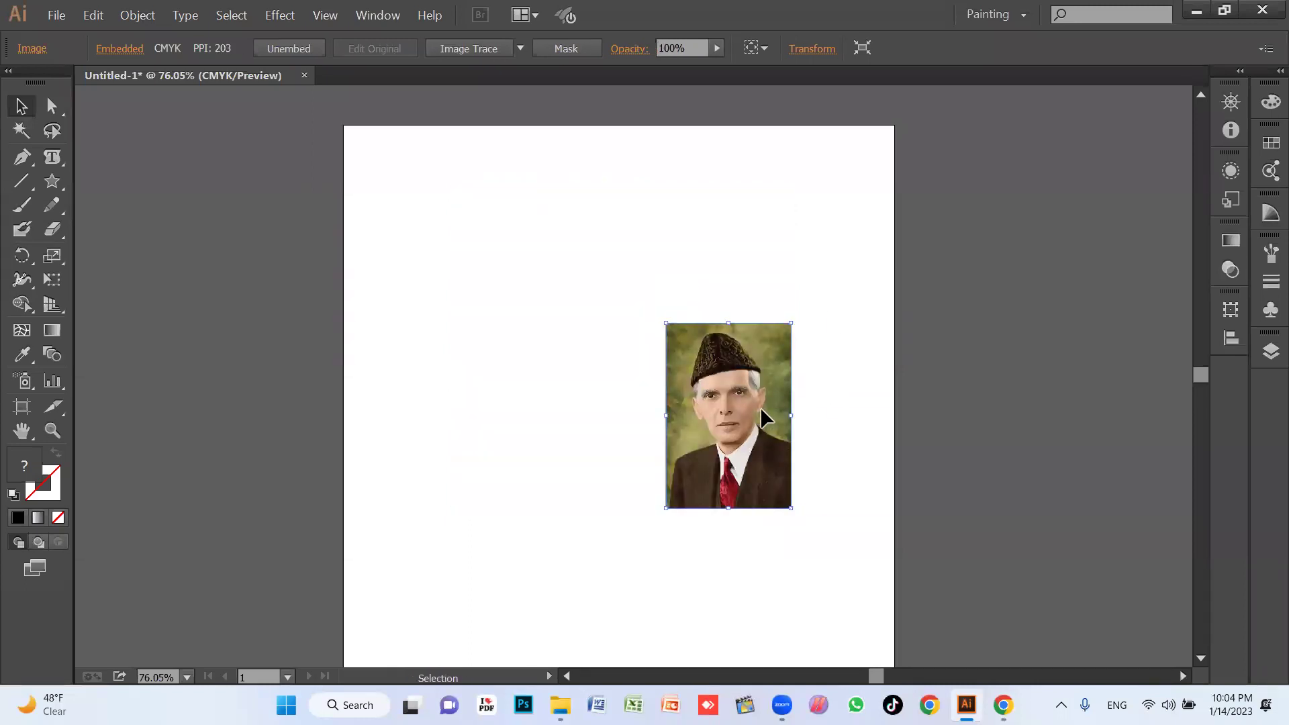
drag(722, 396, 416, 228)
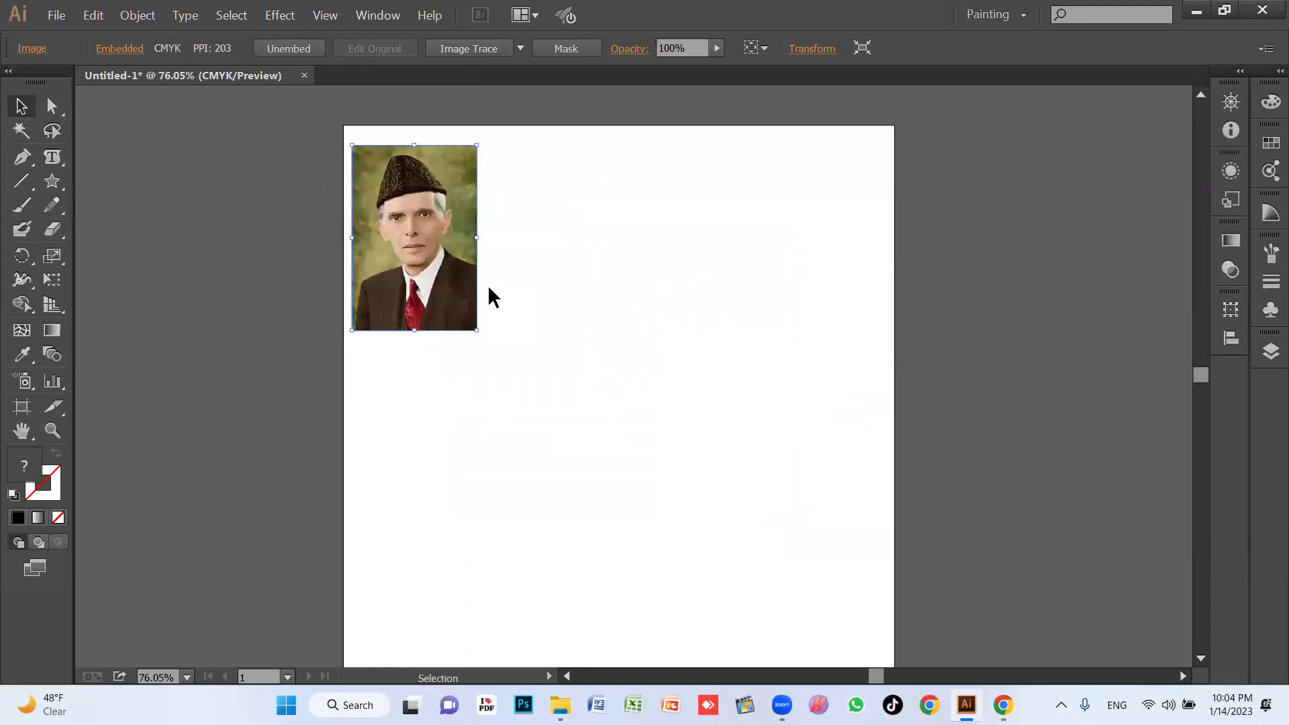
Delete the portrait, re-paste and delete it again, and select the Type on a Path Tool
key(Delete)
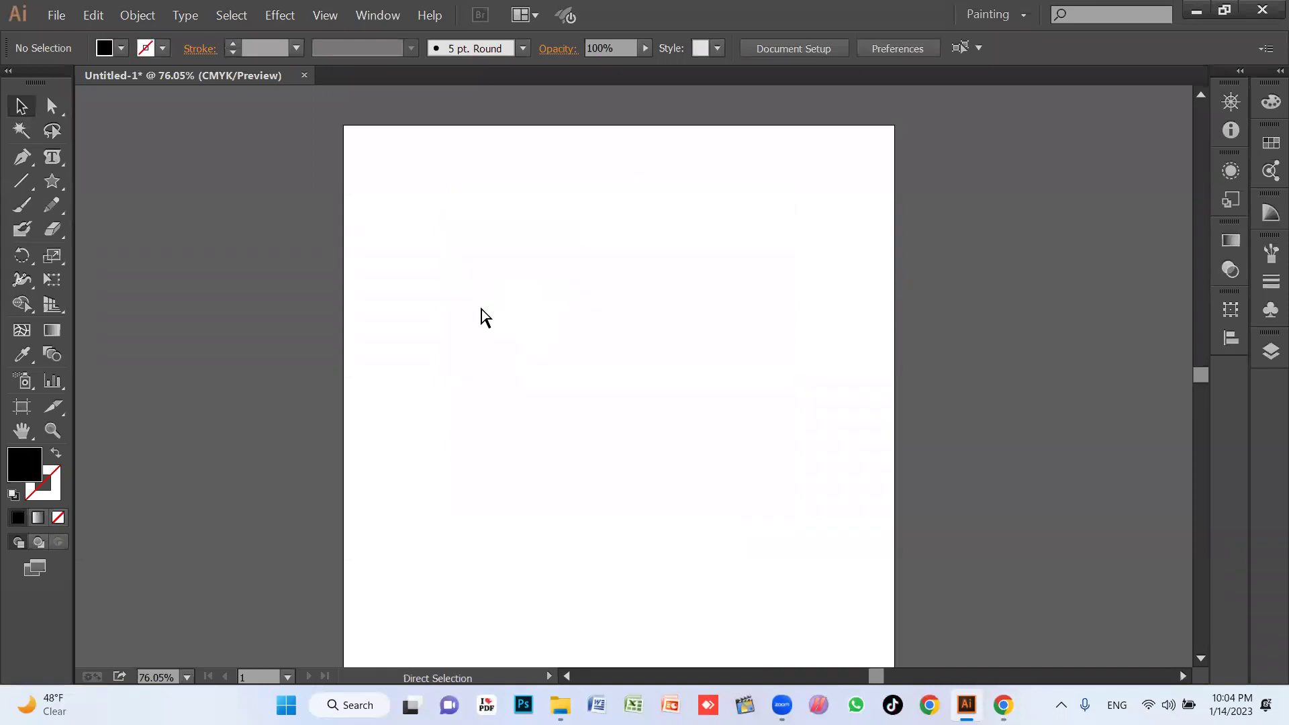
key(ctrl+v)
drag(708, 338, 627, 360)
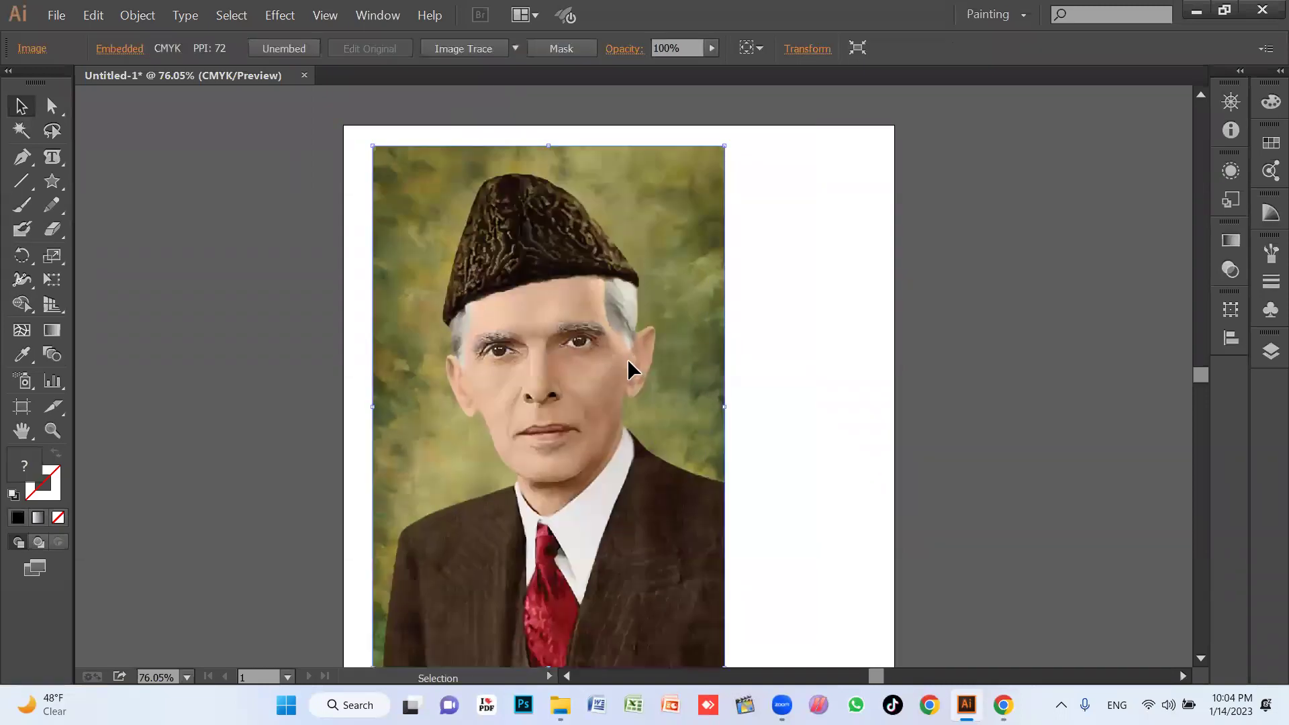
key(Delete)
click(53, 159)
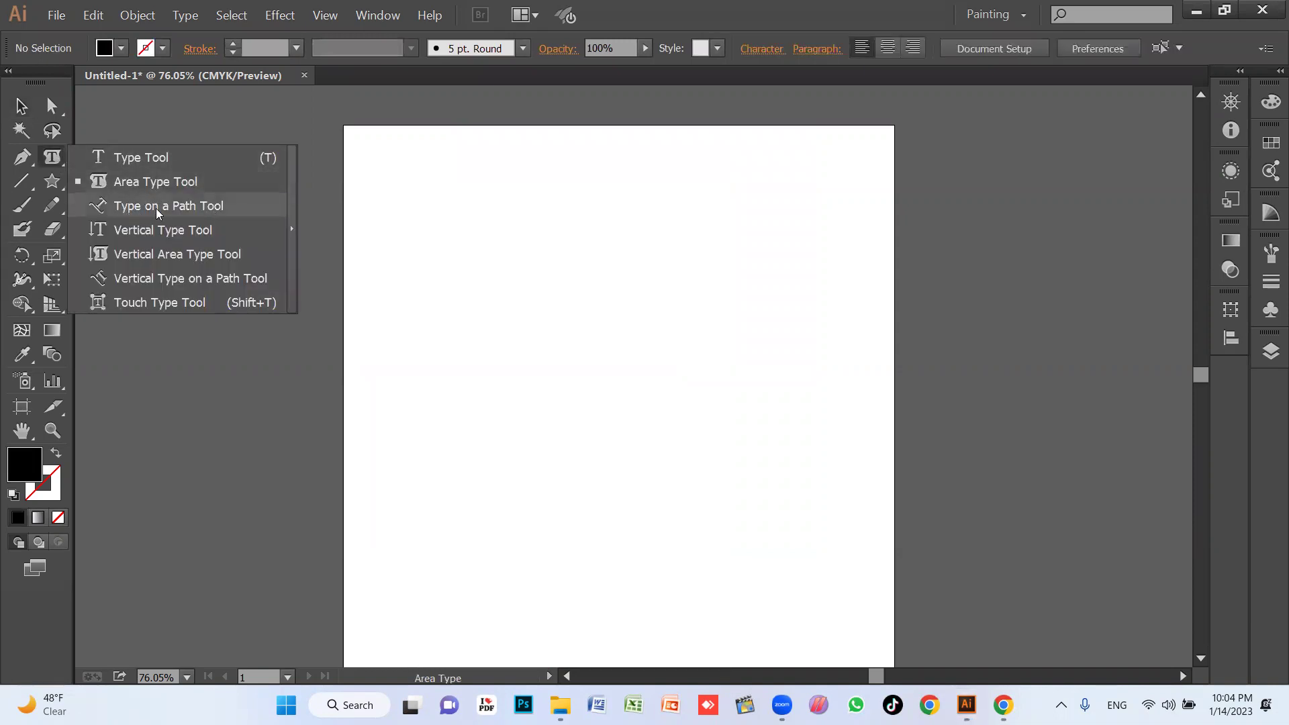
click(126, 212)
click(53, 158)
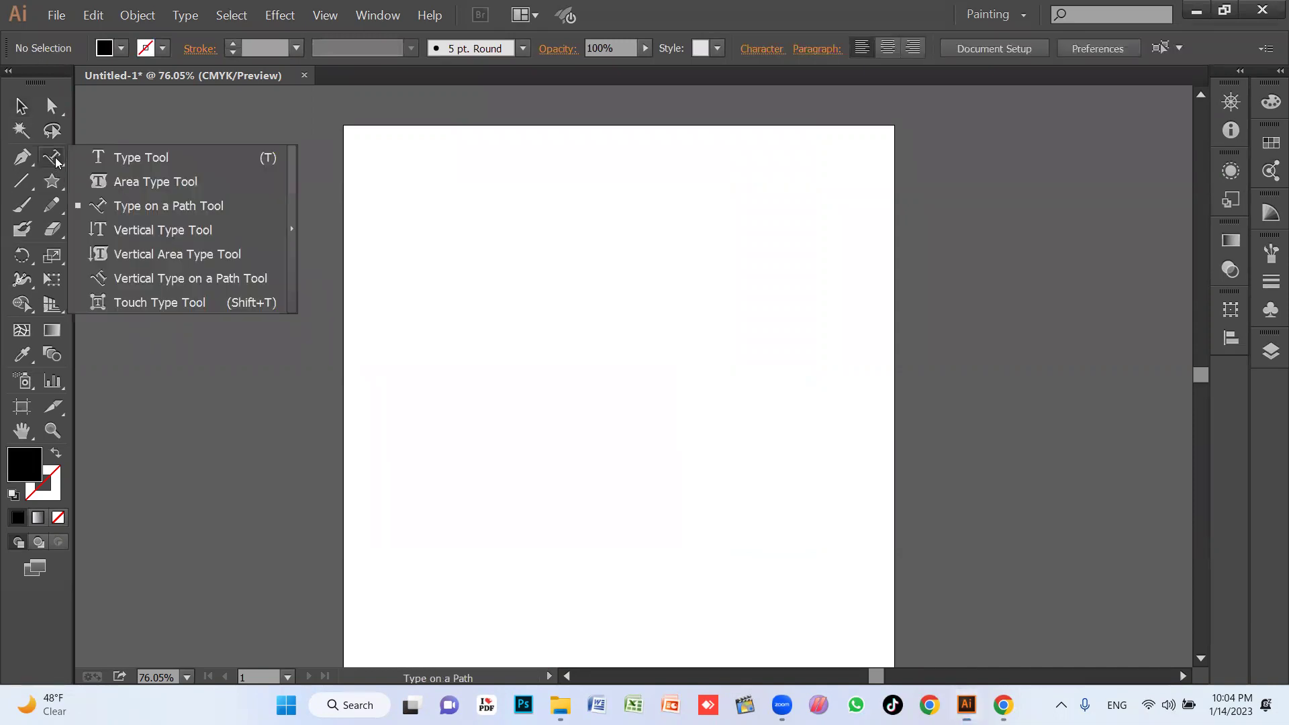
click(141, 215)
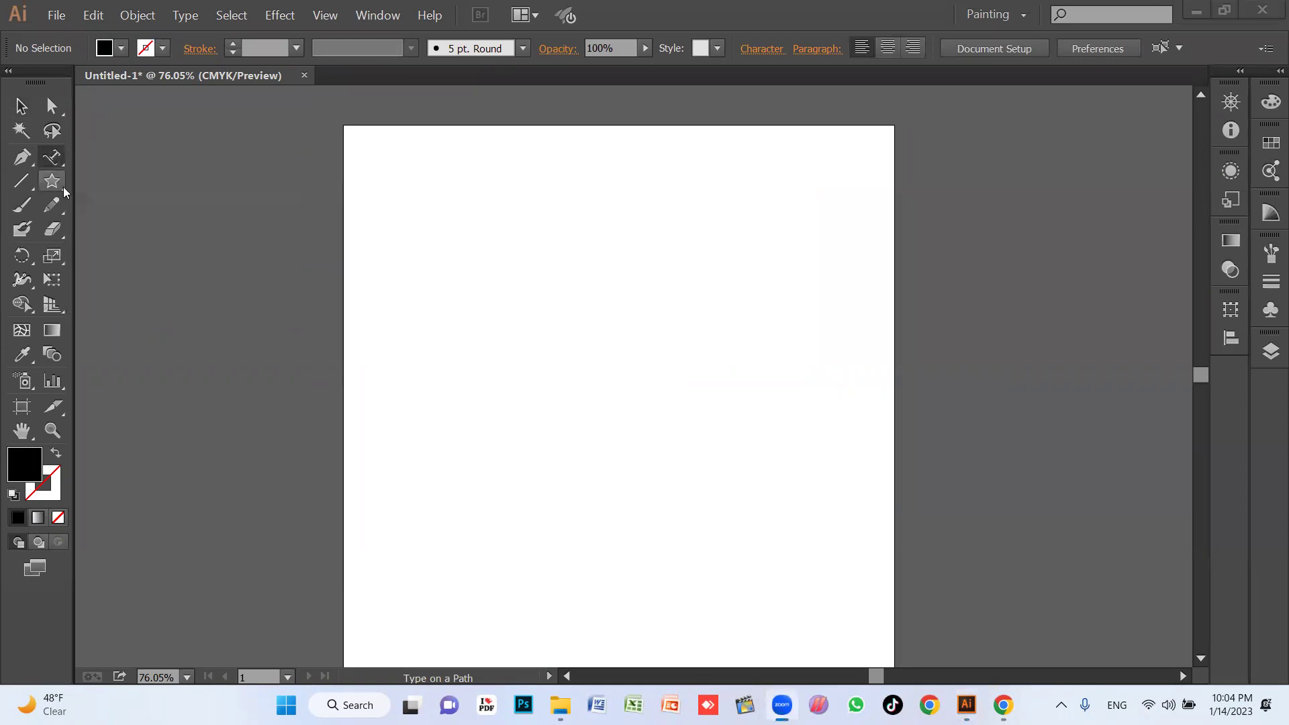
Draw a black circle with the Ellipse tool and move it down-left
click(62, 186)
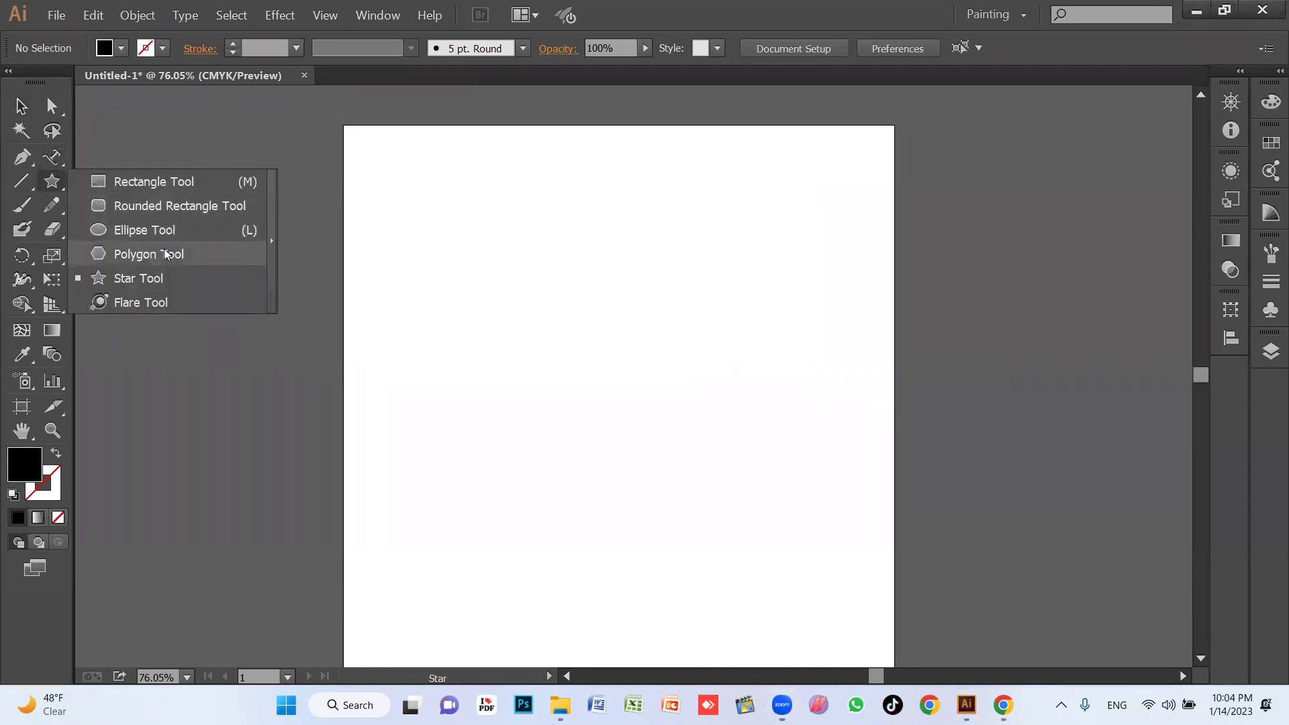
key(l)
drag(530, 483, 798, 306)
key(v)
drag(682, 410, 596, 465)
Type a line of sample text along the circle's edge with Type on a Path Tool
click(52, 156)
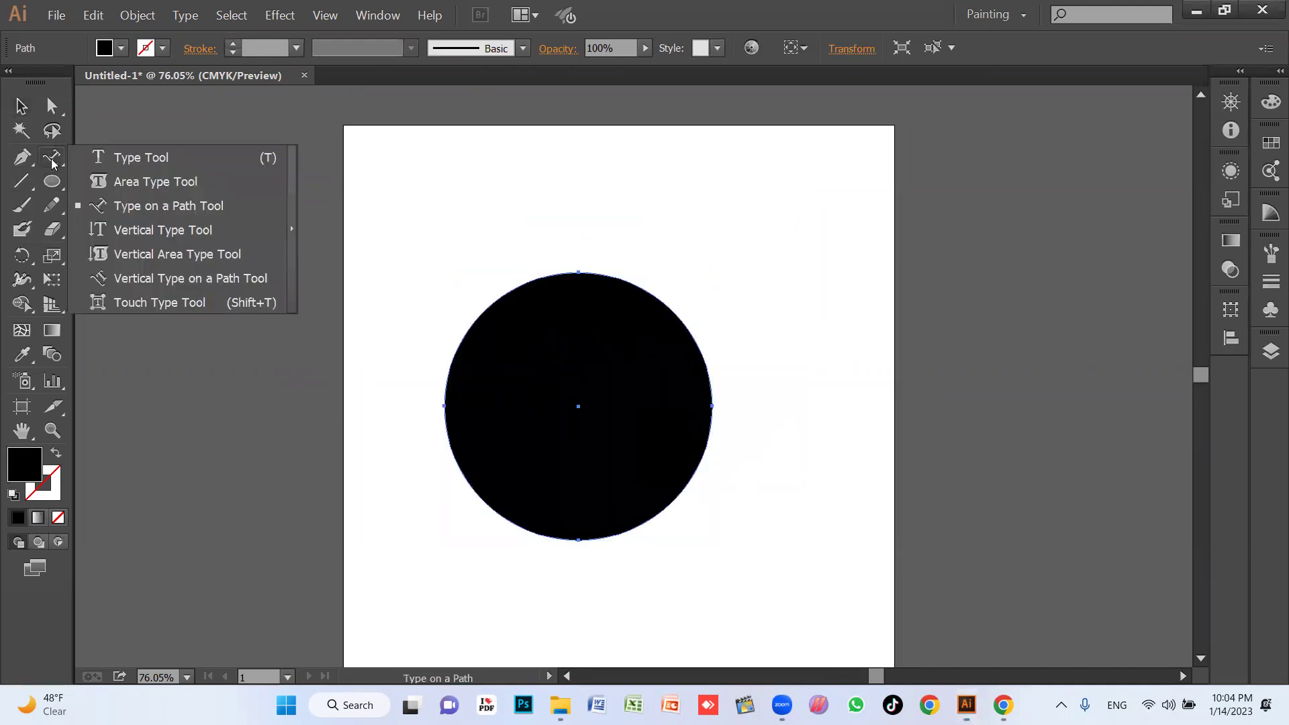
click(149, 209)
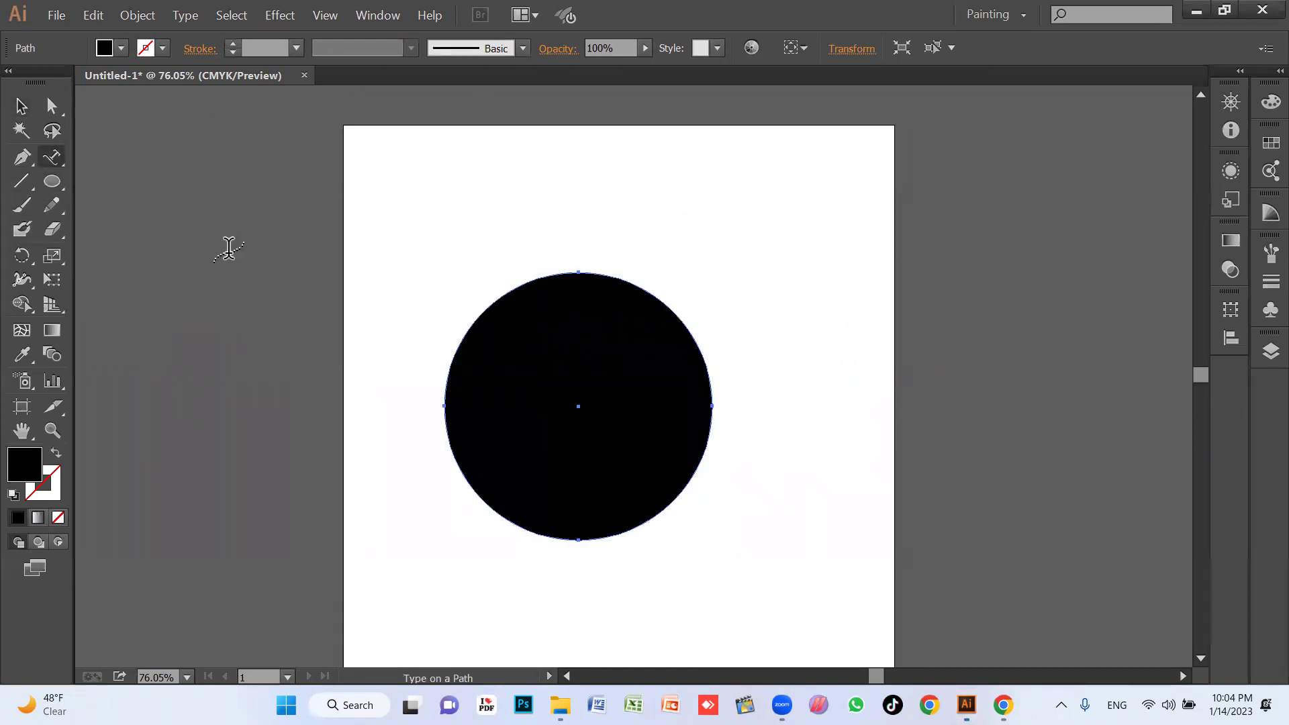
click(443, 403)
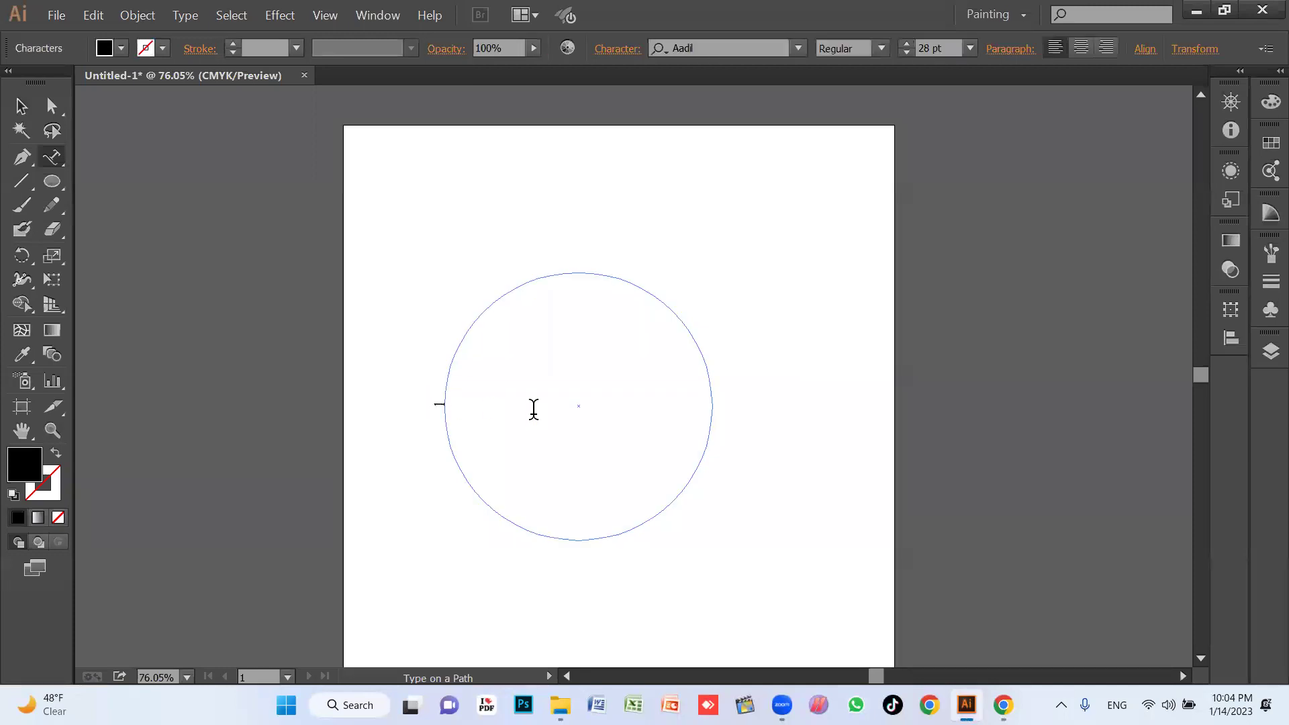
text(lakjsl;kdfjalksjdlfkajsdlkfja;slkdjf;alksjd;lkfajs;ldkjf)
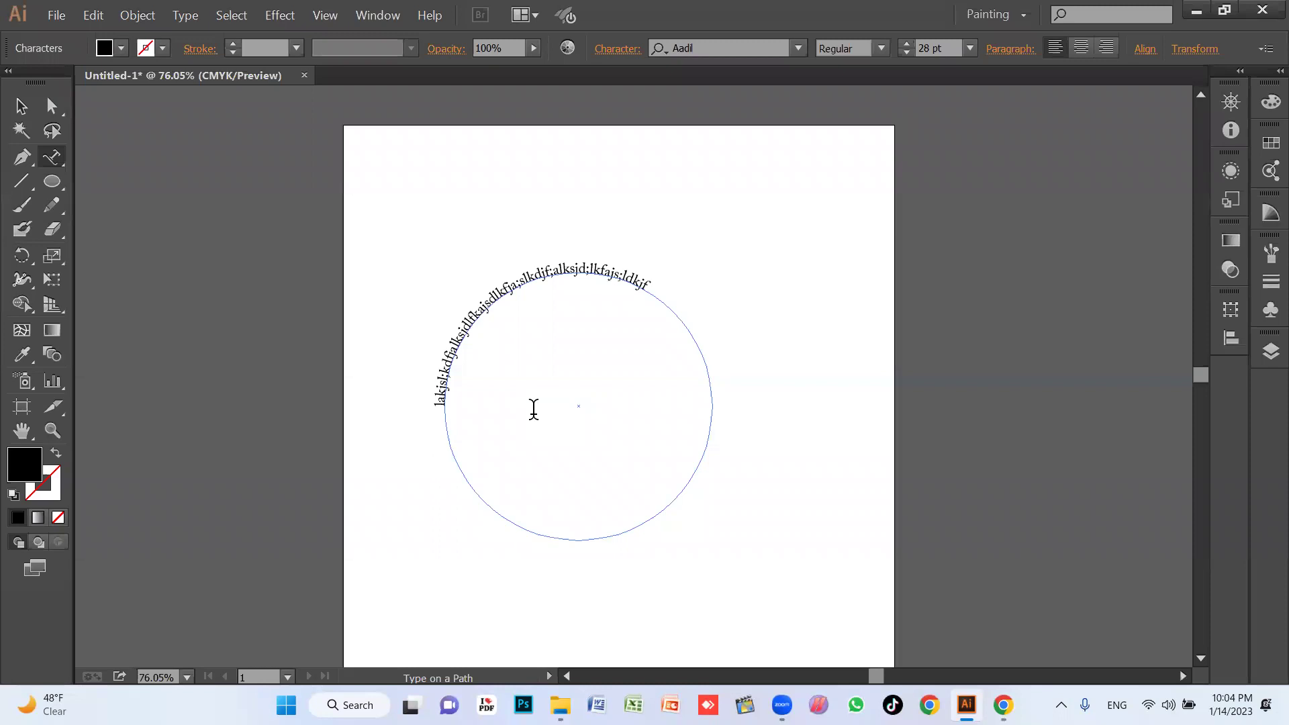
text(a;lksdjf;klajsd;lkfja;skldjf;laksjd;flkajs;dlkfja;lksdjf;lka)
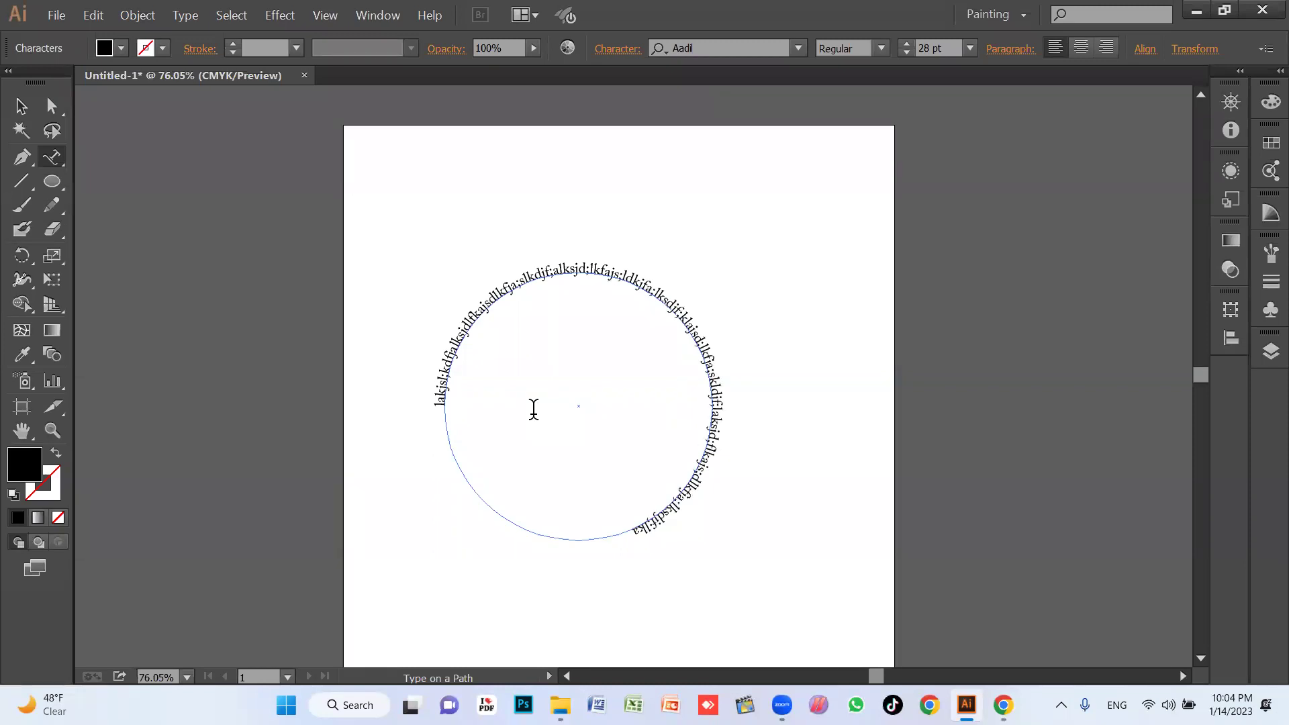
text(sjd;lkfja;slkdjflkajsd;lkf)
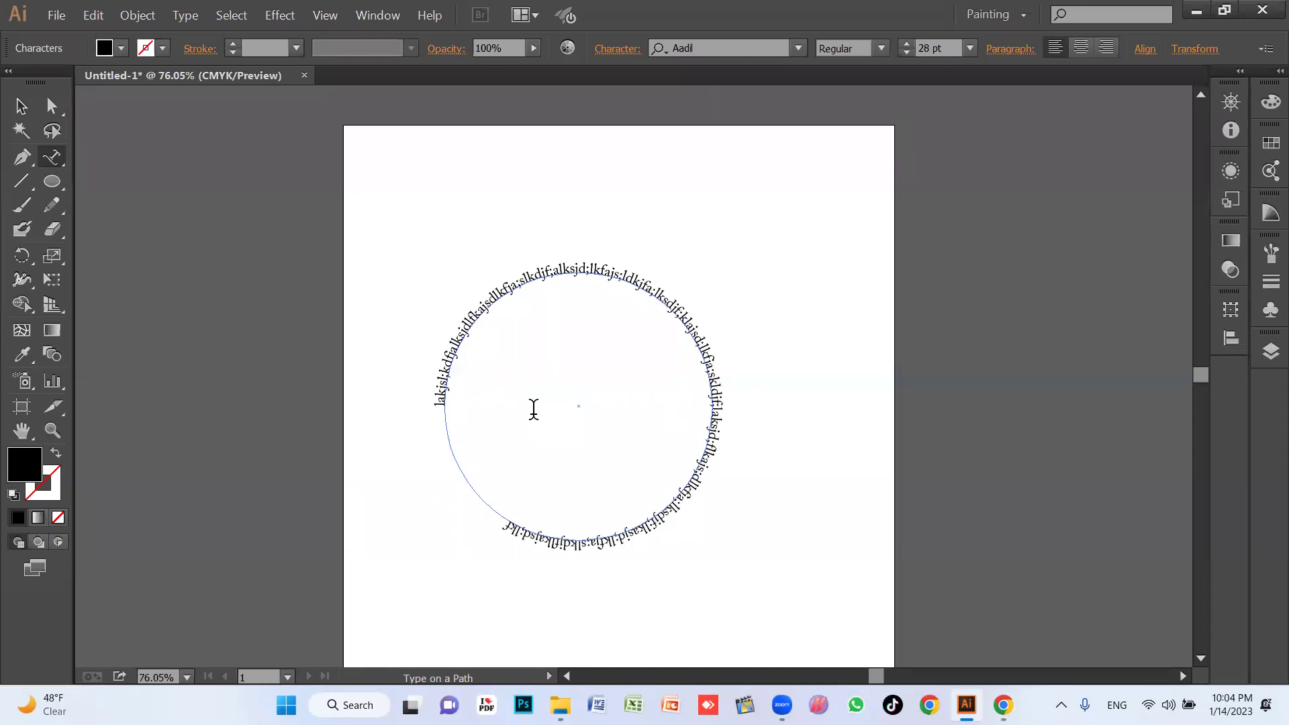
key(BackSpace)
key(BackSpace)
key(BackSpace)
key(BackSpace)
key(BackSpace)
key(BackSpace)
key(BackSpace)
key(BackSpace)
key(BackSpace)
key(BackSpace)
key(BackSpace)
key(BackSpace)
Set the path text to 42 pt and retype it as the foundation name in capitals
key(ctrl+a)
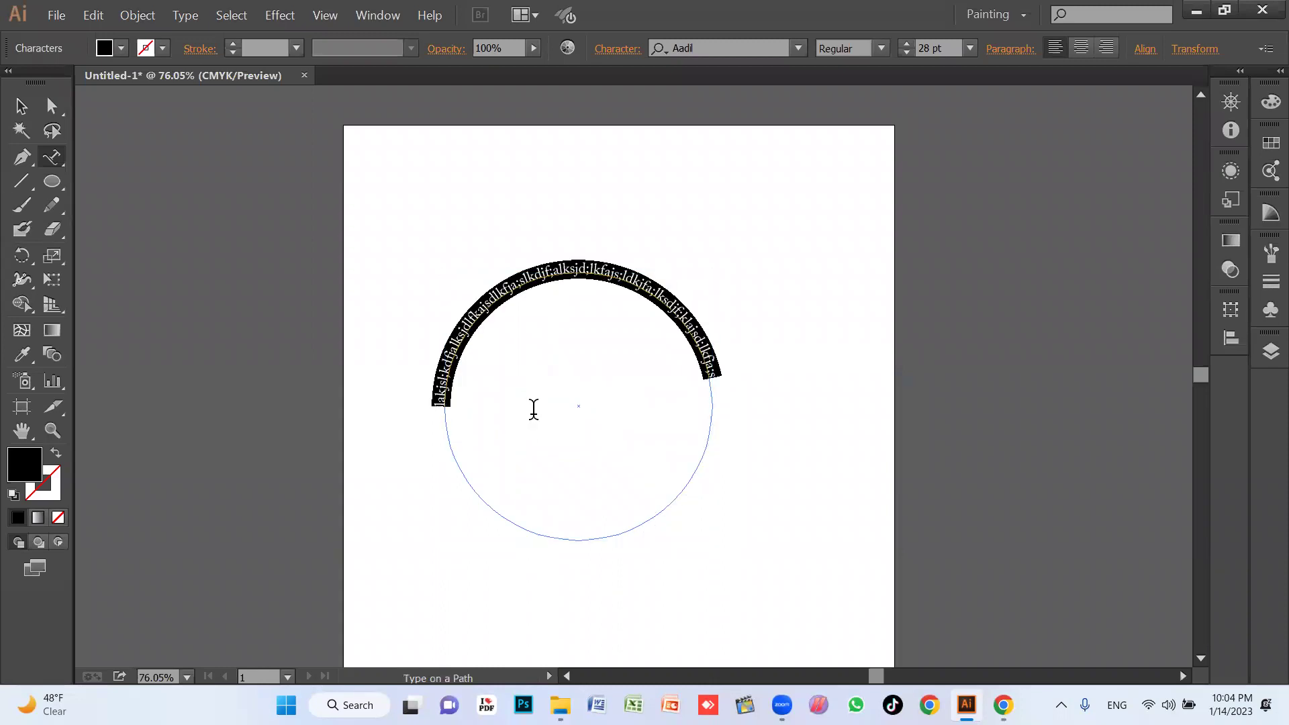
key(Escape)
key(ctrl+shift+period)
key(ctrl+shift+period)
key(ctrl+shift+period)
key(ctrl+shift+period)
key(ctrl+shift+period)
key(ctrl+shift+period)
key(ctrl+shift+period)
key(ctrl+shift+period)
key(ctrl+shift+period)
key(ctrl+shift+period)
key(ctrl+shift+period)
key(ctrl+shift+period)
key(ctrl+shift+period)
key(ctrl+shift+comma)
key(ctrl+shift+comma)
key(ctrl+shift+comma)
key(ctrl+shift+comma)
key(ctrl+shift+comma)
key(ctrl+shift+comma)
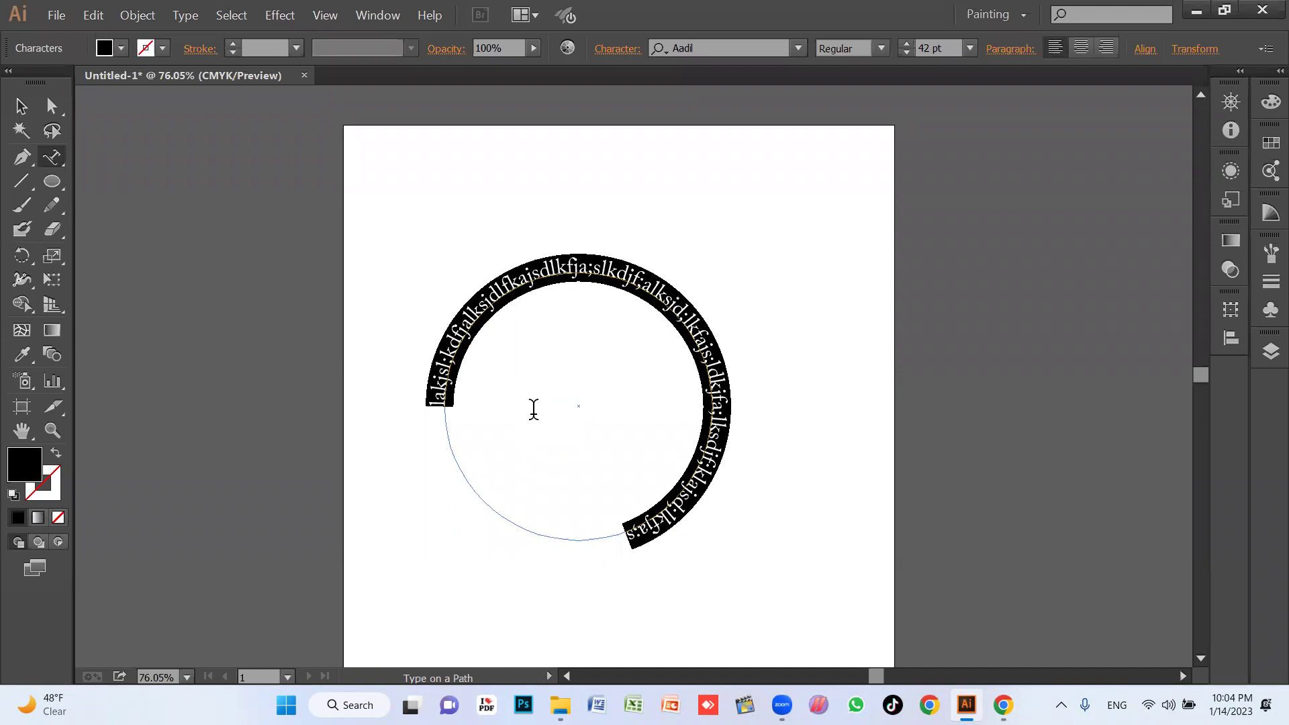
text(MOHSINALIFOUNDATIO)
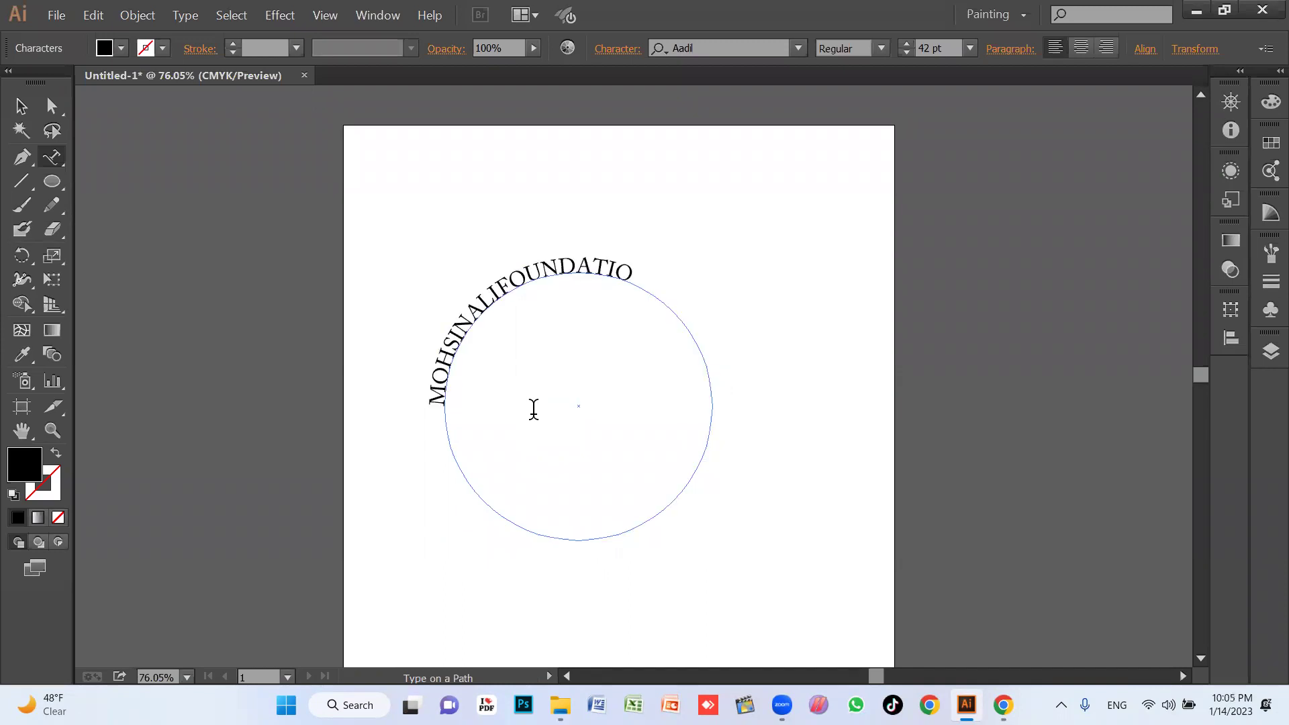
Increase the foundation-name arc text to 64 pt
key(ctrl+a)
key(ctrl+shift+period)
key(ctrl+shift+period)
key(ctrl+shift+period)
key(ctrl+shift+period)
key(ctrl+shift+period)
key(ctrl+shift+period)
key(ctrl+shift+period)
key(ctrl+shift+period)
key(ctrl+shift+period)
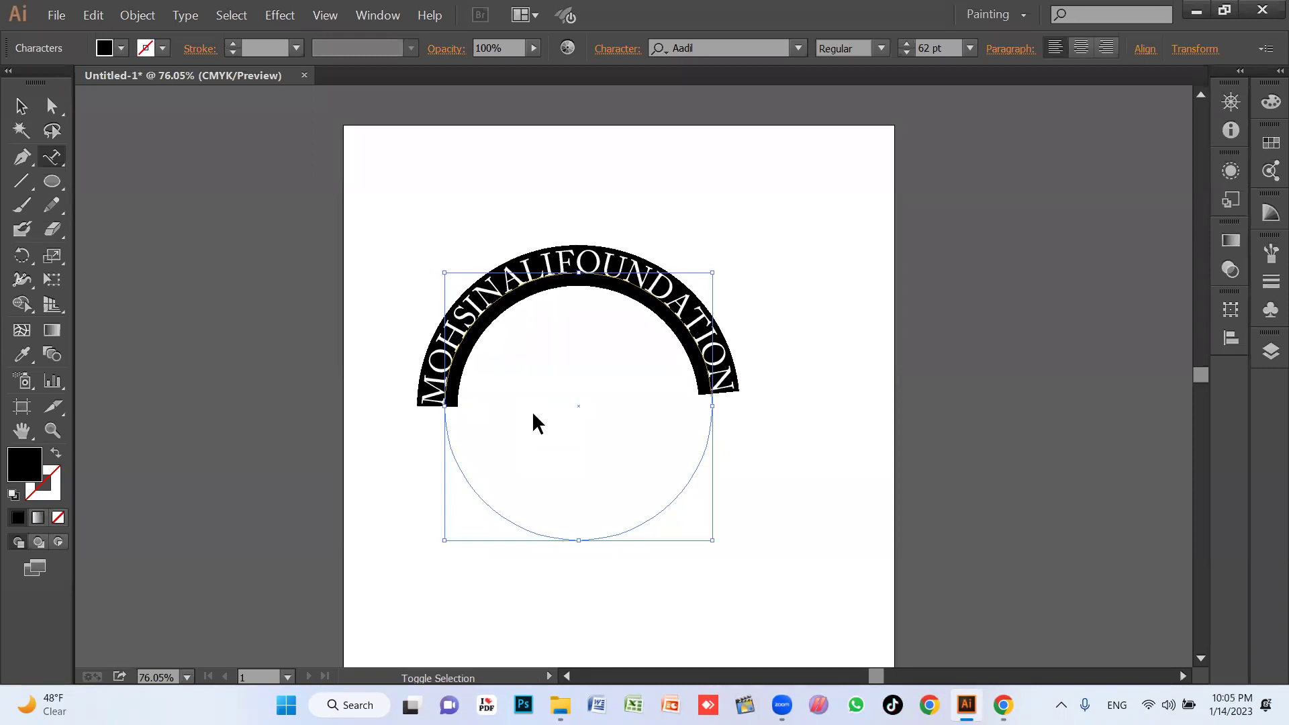
key(ctrl+shift+period)
key(Escape)
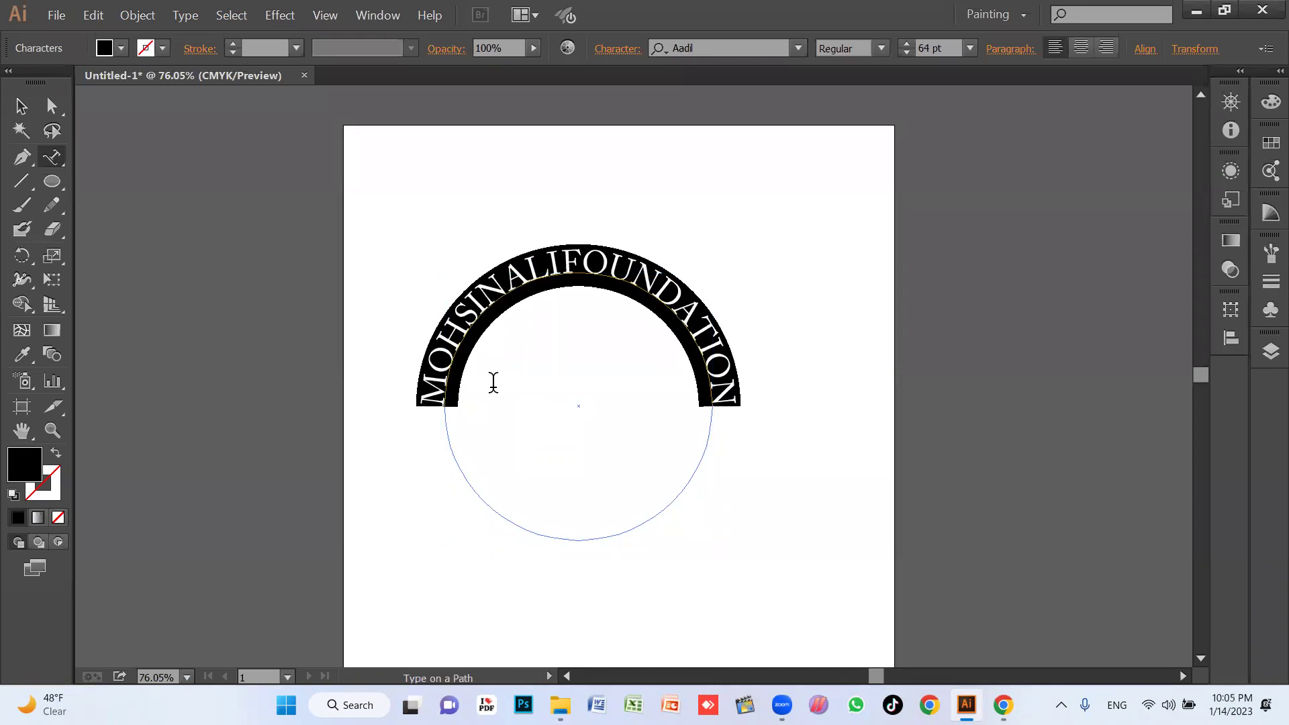
click(712, 261)
Apply Arial Bold to the arc text and shift it slightly to the right
double_click(635, 279)
click(717, 47)
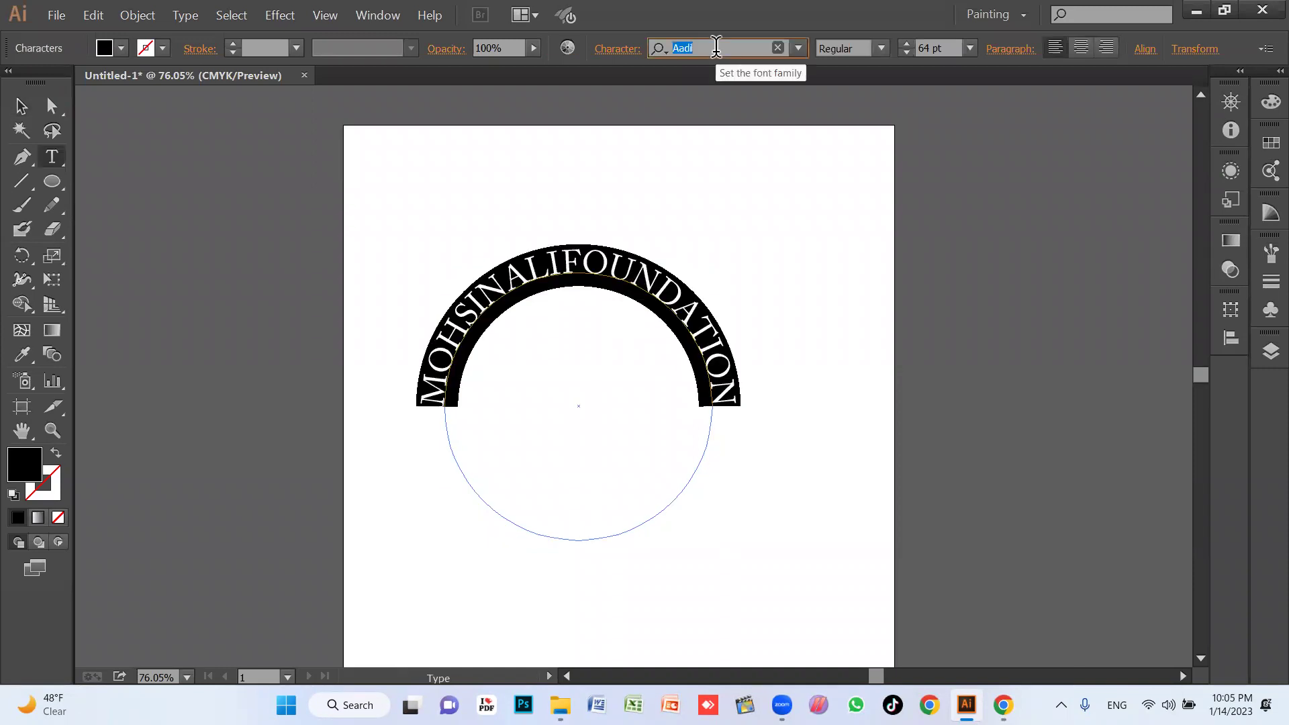
text(ARIAL)
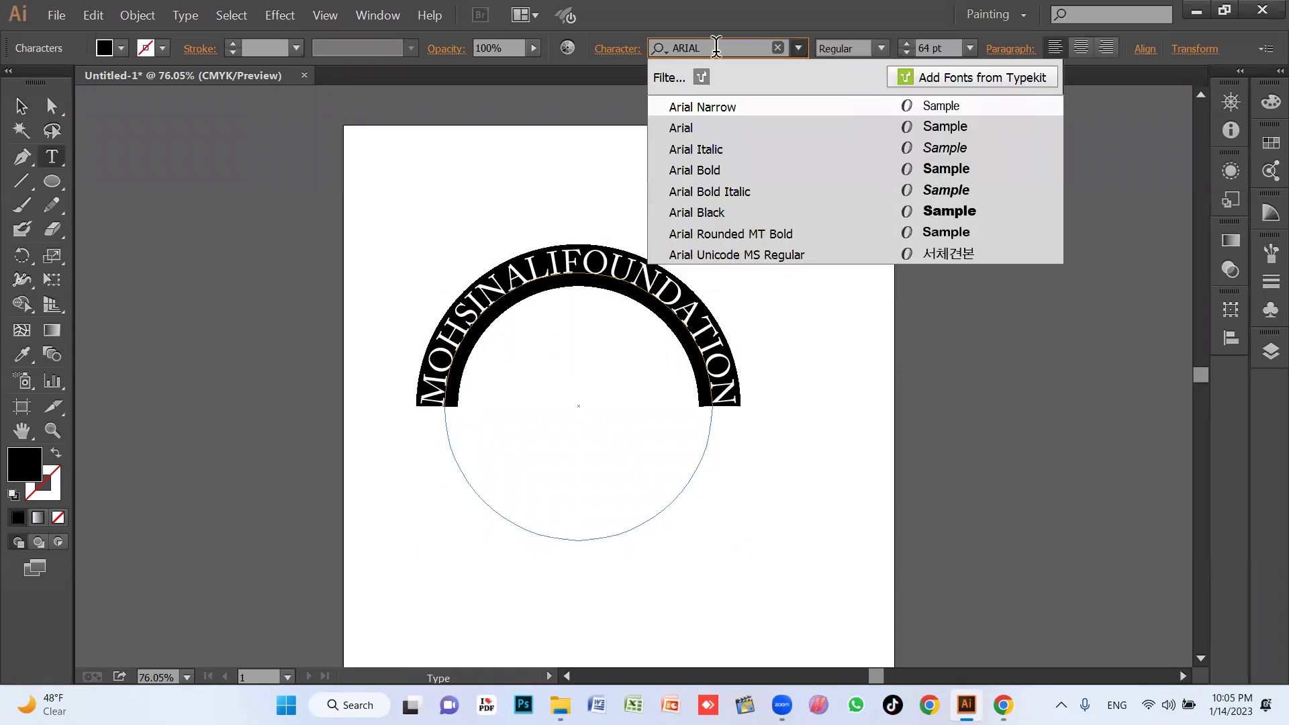
click(716, 175)
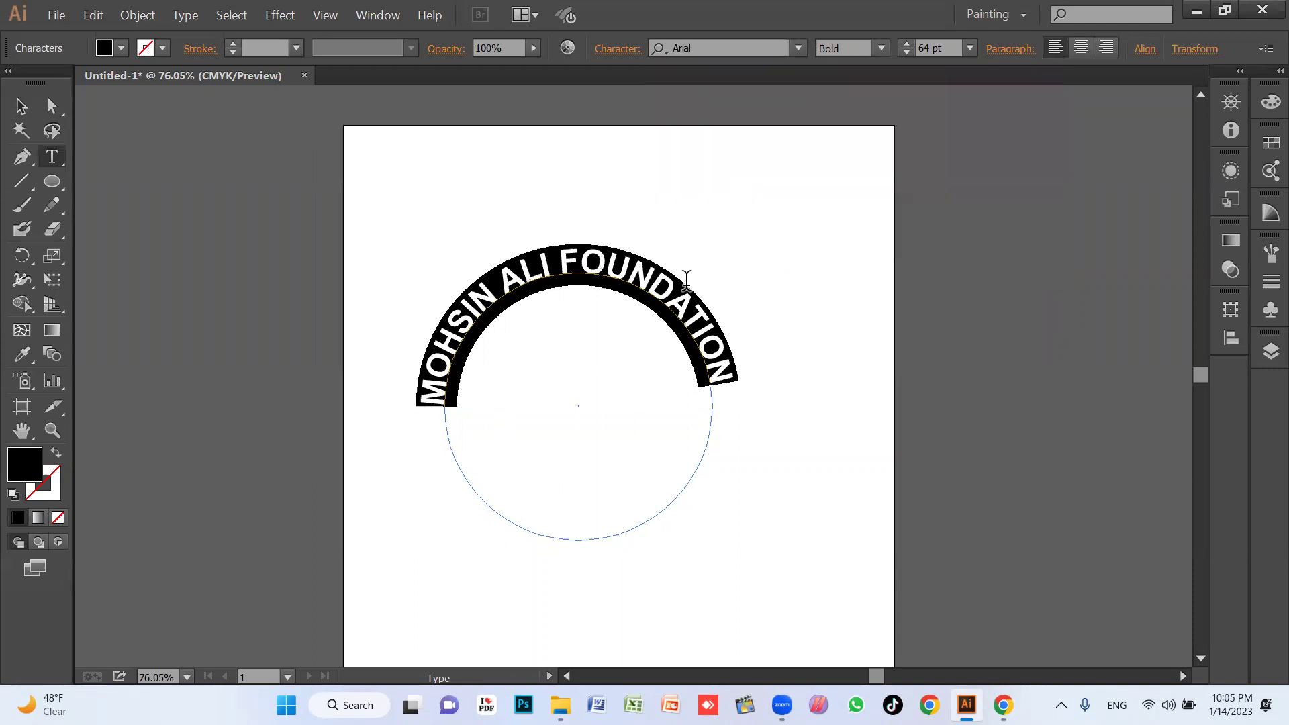
click(686, 278)
key(Escape)
drag(702, 332, 752, 333)
click(881, 197)
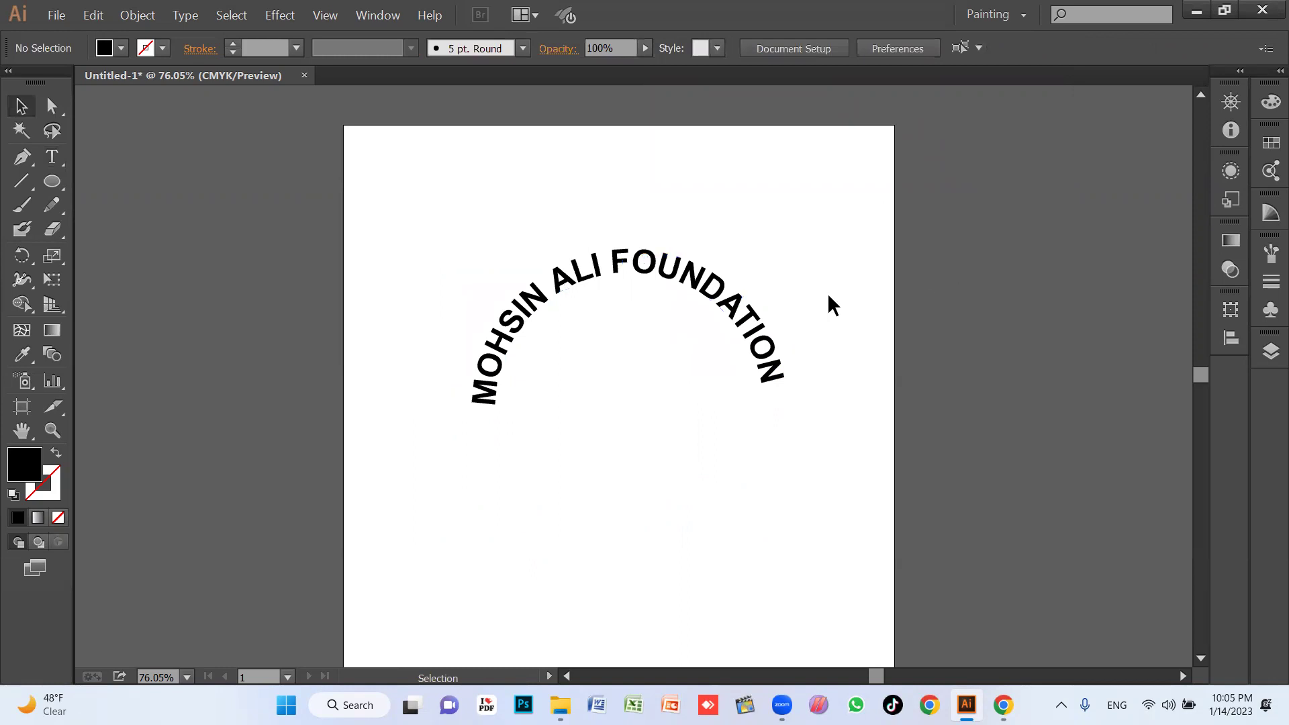
Flip the arc text to the circle's bottom and back, then delete the circular text
click(586, 289)
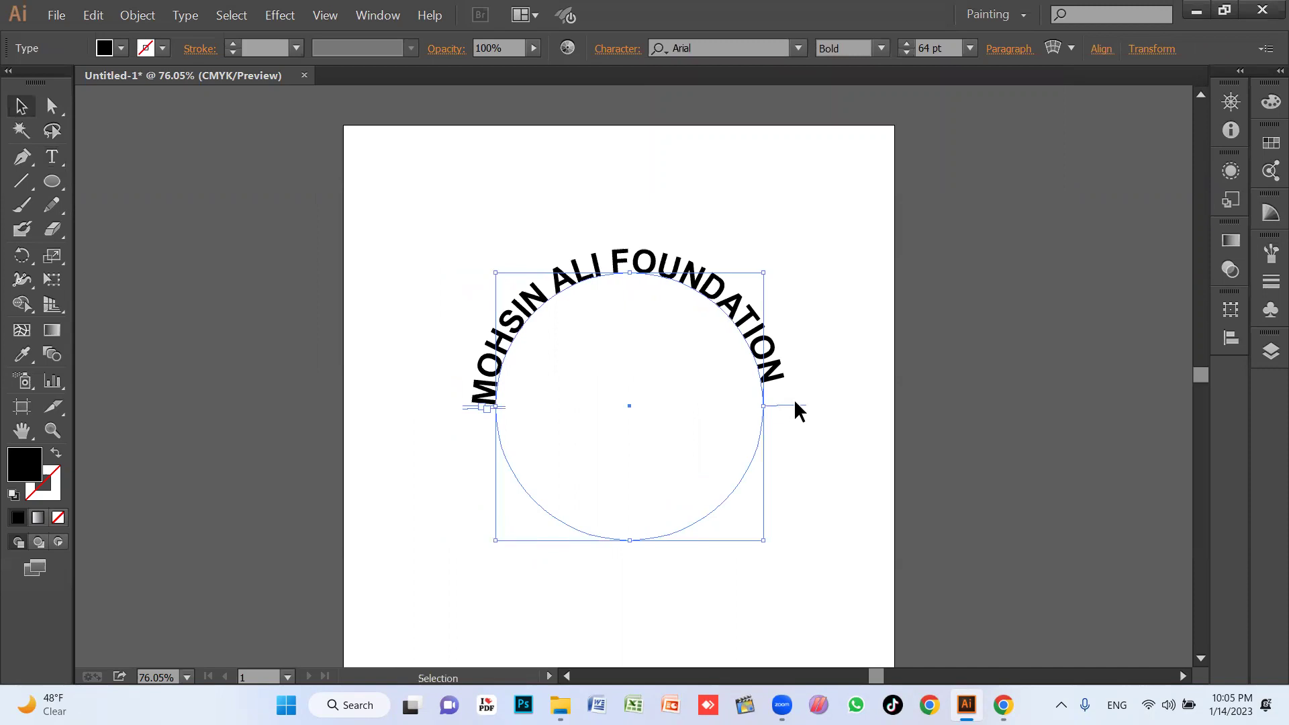
mouse_move(798, 405)
mouse_down()
mouse_move(518, 525)
mouse_move(655, 392)
mouse_move(651, 442)
mouse_move(704, 422)
mouse_up()
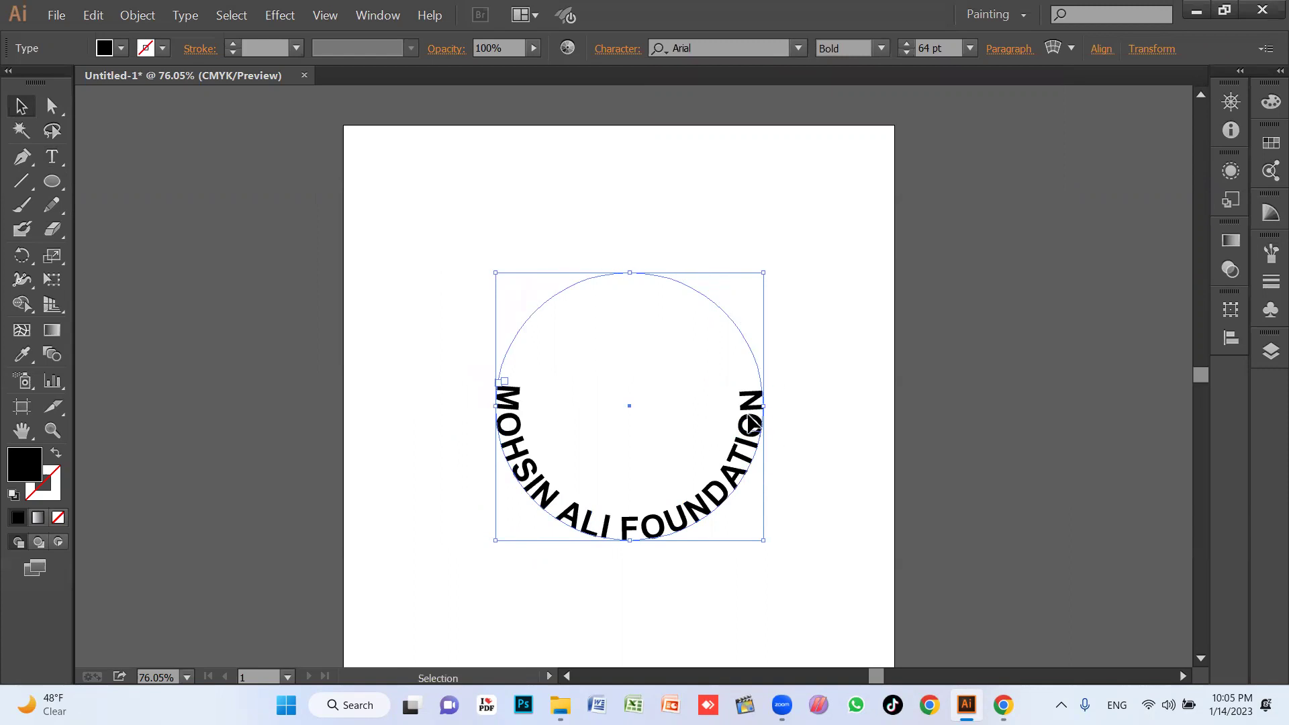
mouse_move(769, 451)
mouse_down()
mouse_move(765, 340)
mouse_move(713, 259)
mouse_move(796, 409)
mouse_move(778, 528)
mouse_move(816, 396)
mouse_move(838, 411)
mouse_up()
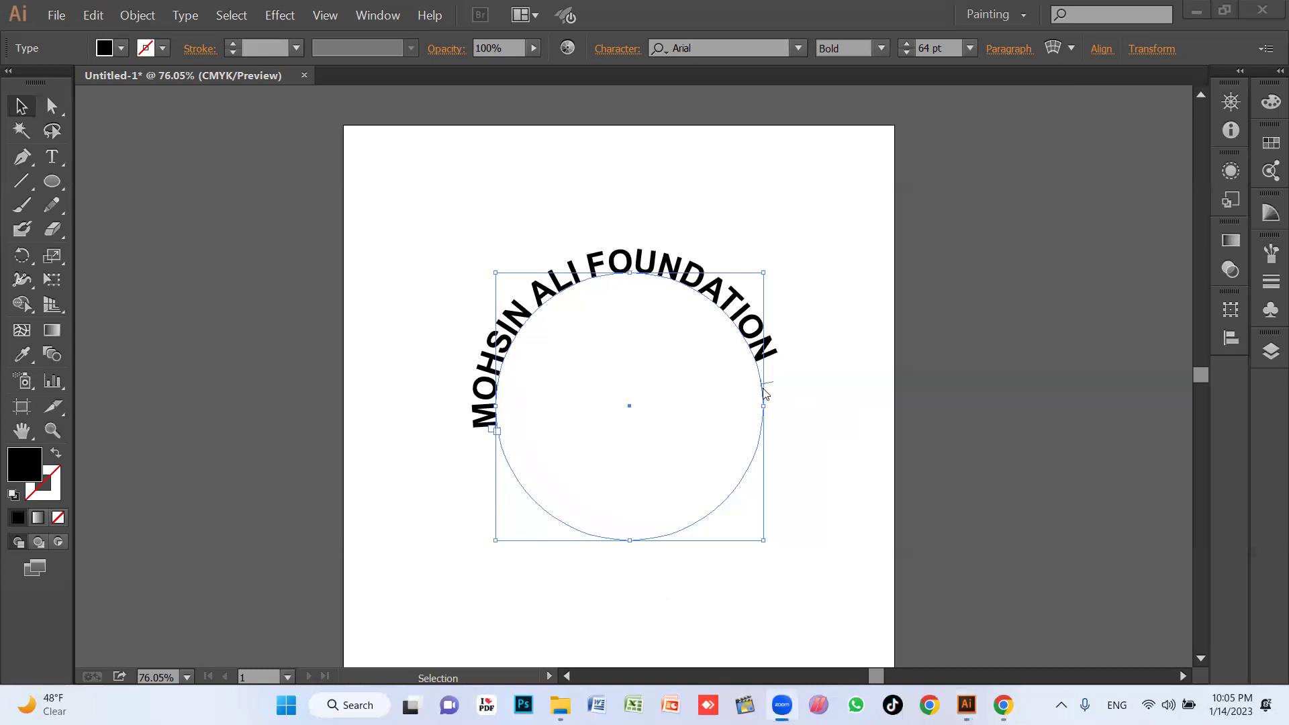
click(698, 303)
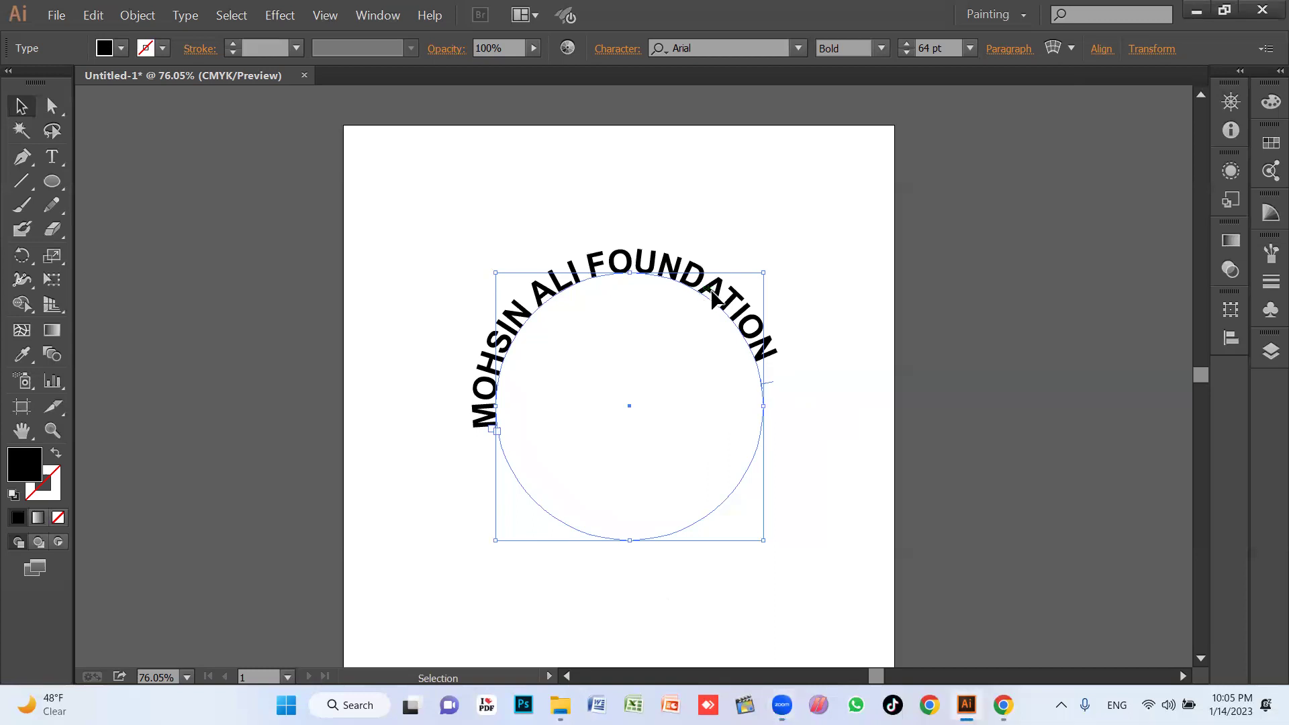
key(Delete)
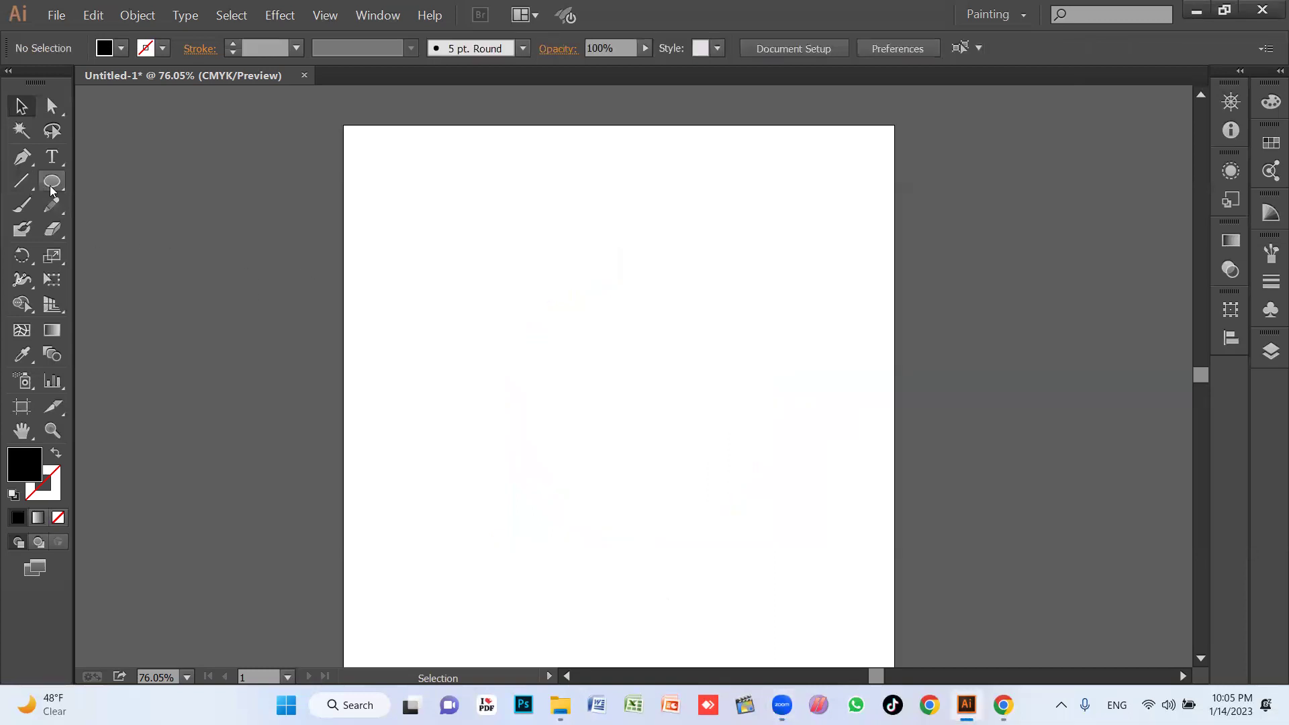
Set fill to None and stroke to black, abandoning two ellipse attempts
click(53, 187)
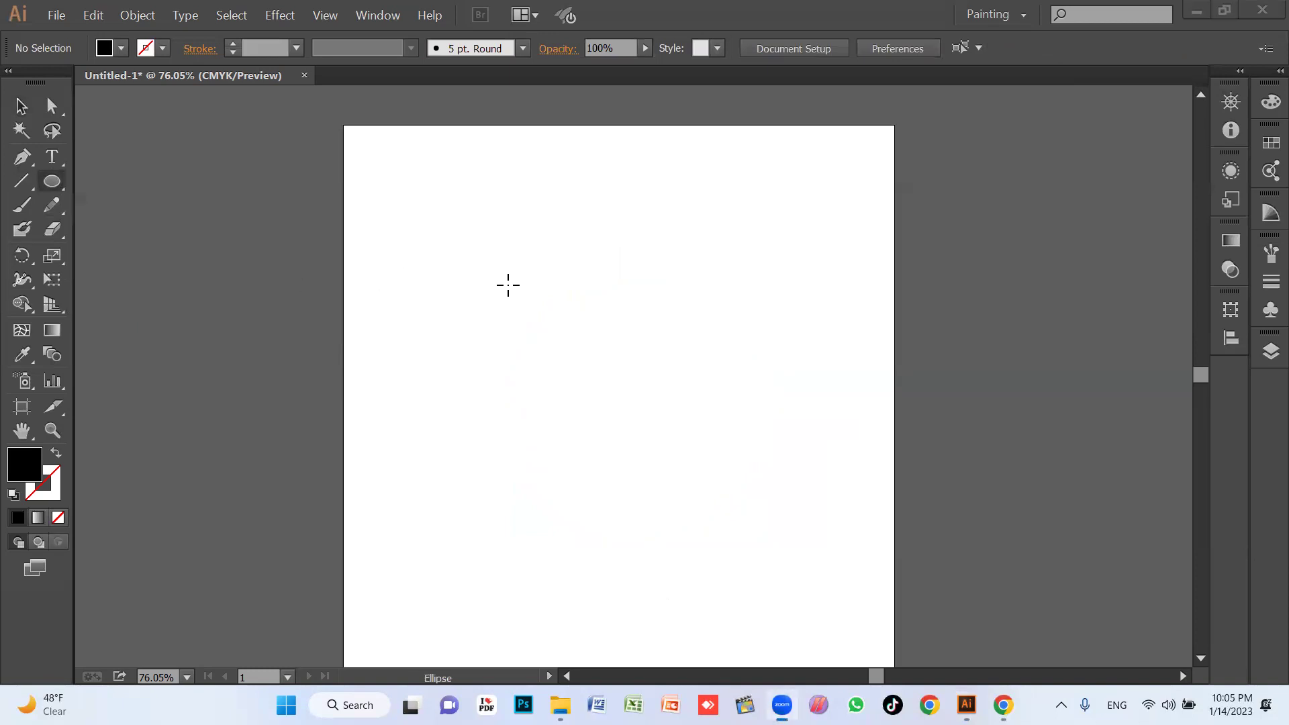
click(121, 49)
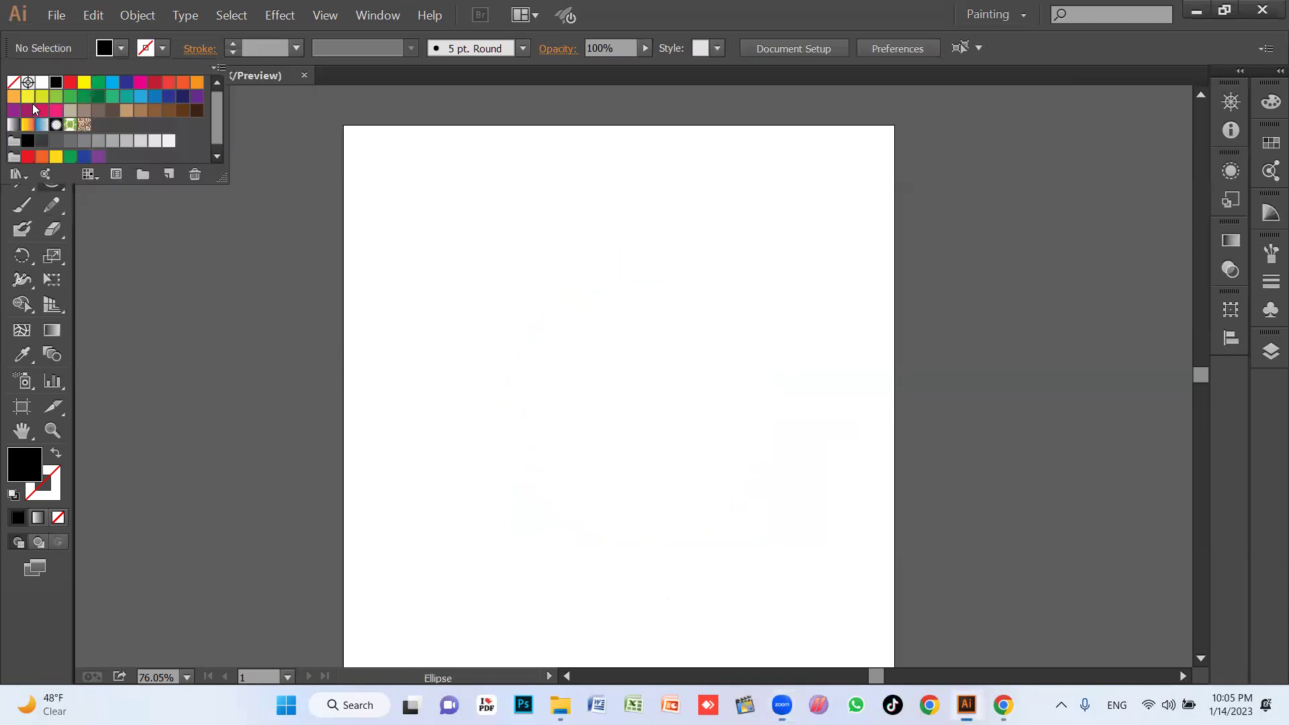
click(13, 82)
click(148, 51)
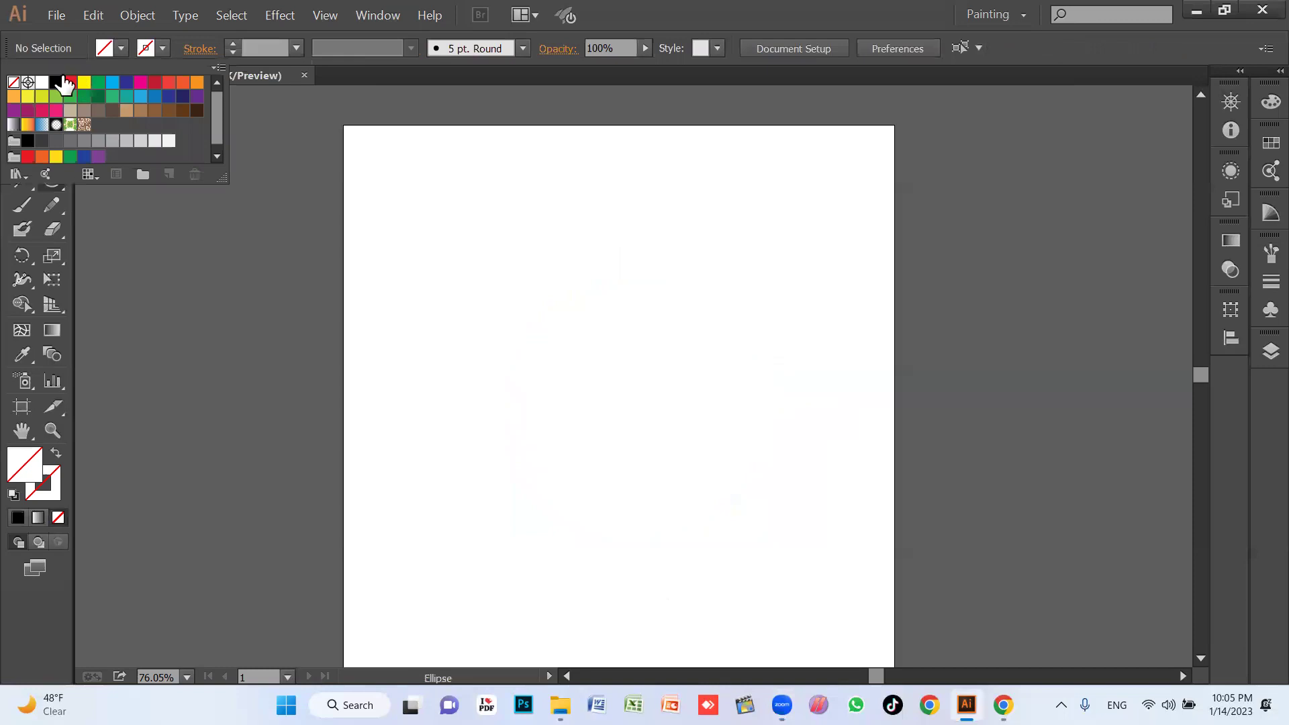
click(56, 82)
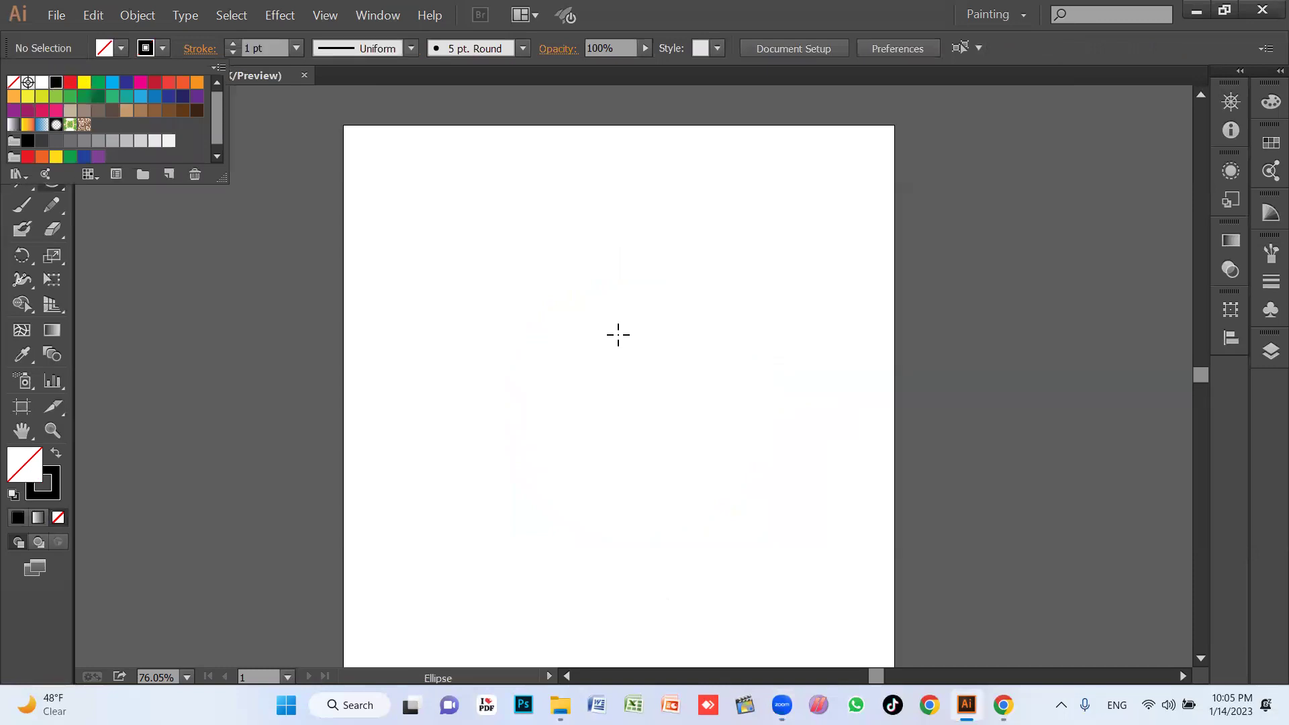
click(454, 463)
click(698, 384)
click(790, 369)
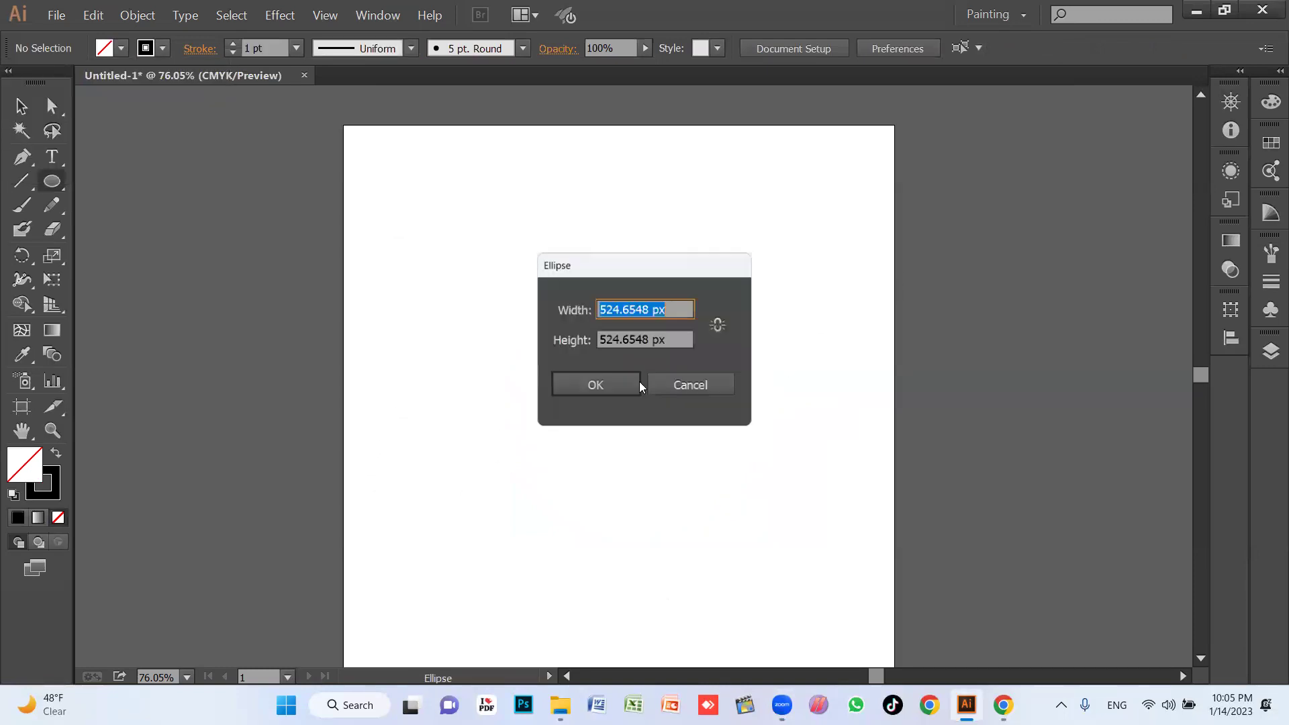
click(708, 385)
key(v)
Draw an S-shaped curve with the Pen from upper right to lower left
key(p)
click(837, 200)
drag(599, 362, 505, 516)
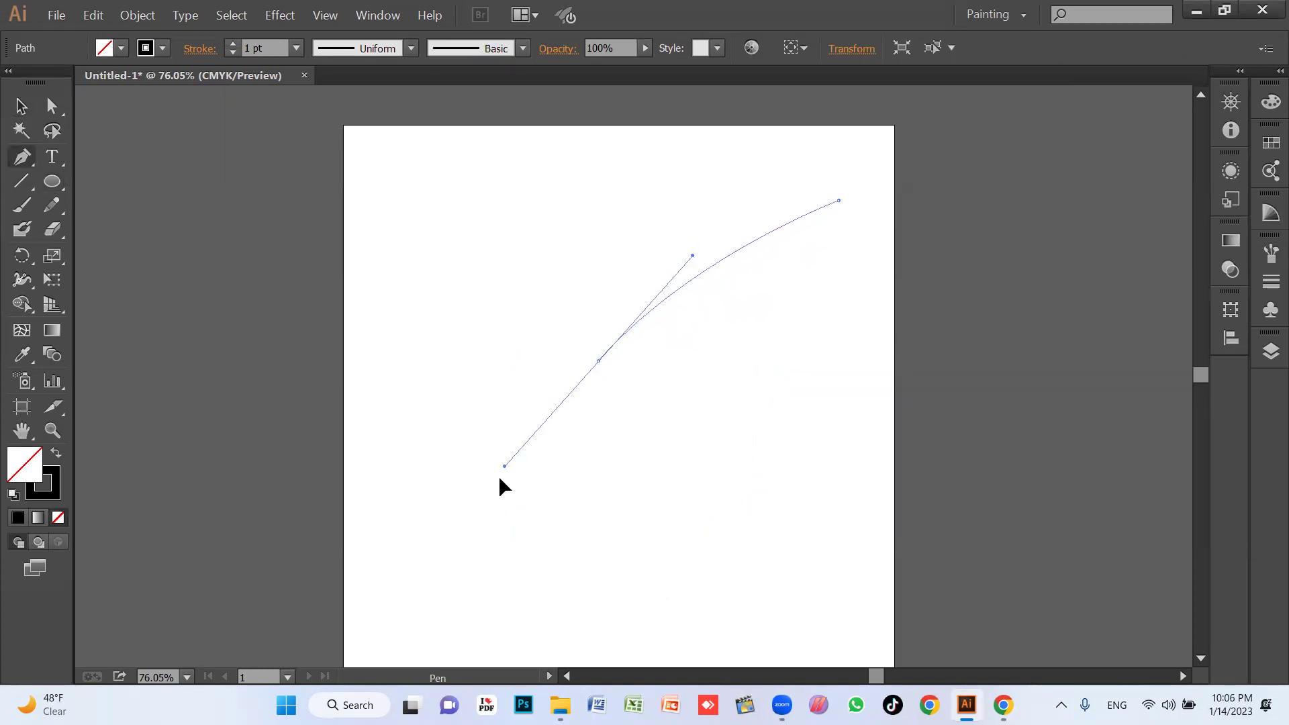
click(598, 363)
mouse_move(440, 544)
mouse_down()
mouse_move(322, 563)
mouse_move(336, 602)
mouse_up()
key(v)
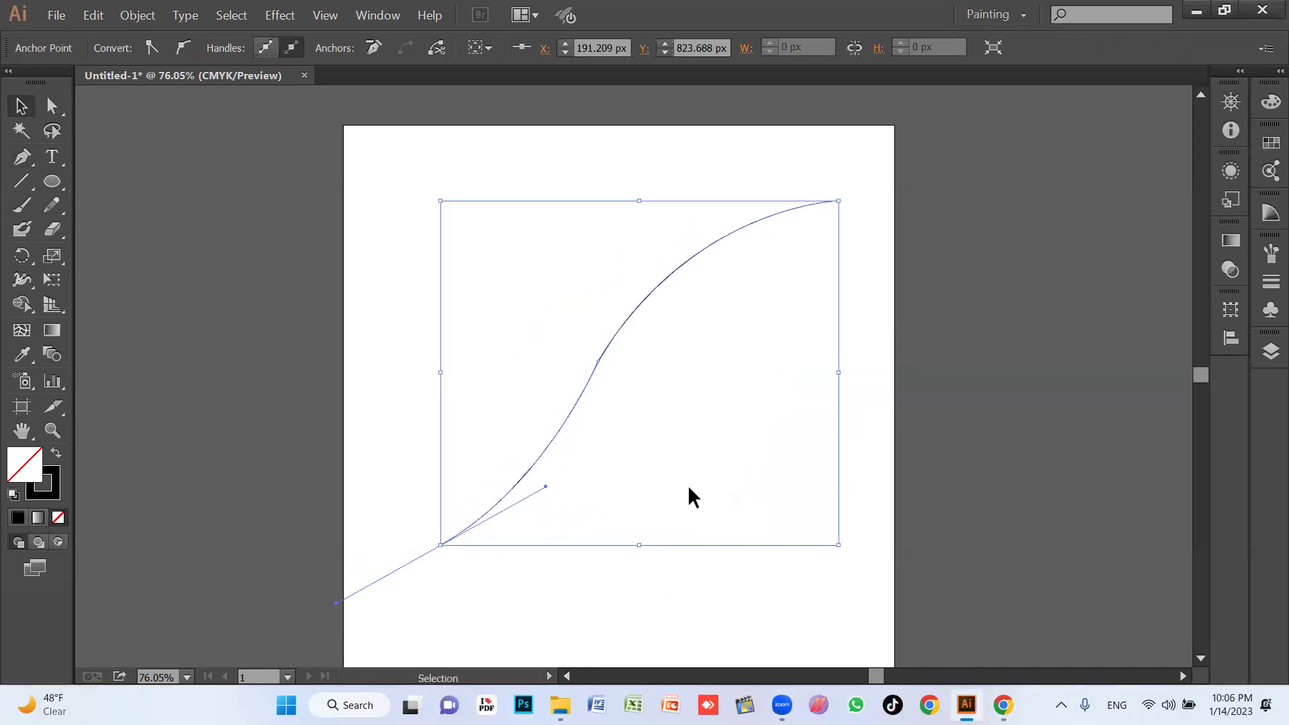
click(689, 488)
Try the Type on a Path tool, then delete and restore the S-curve
key(y)
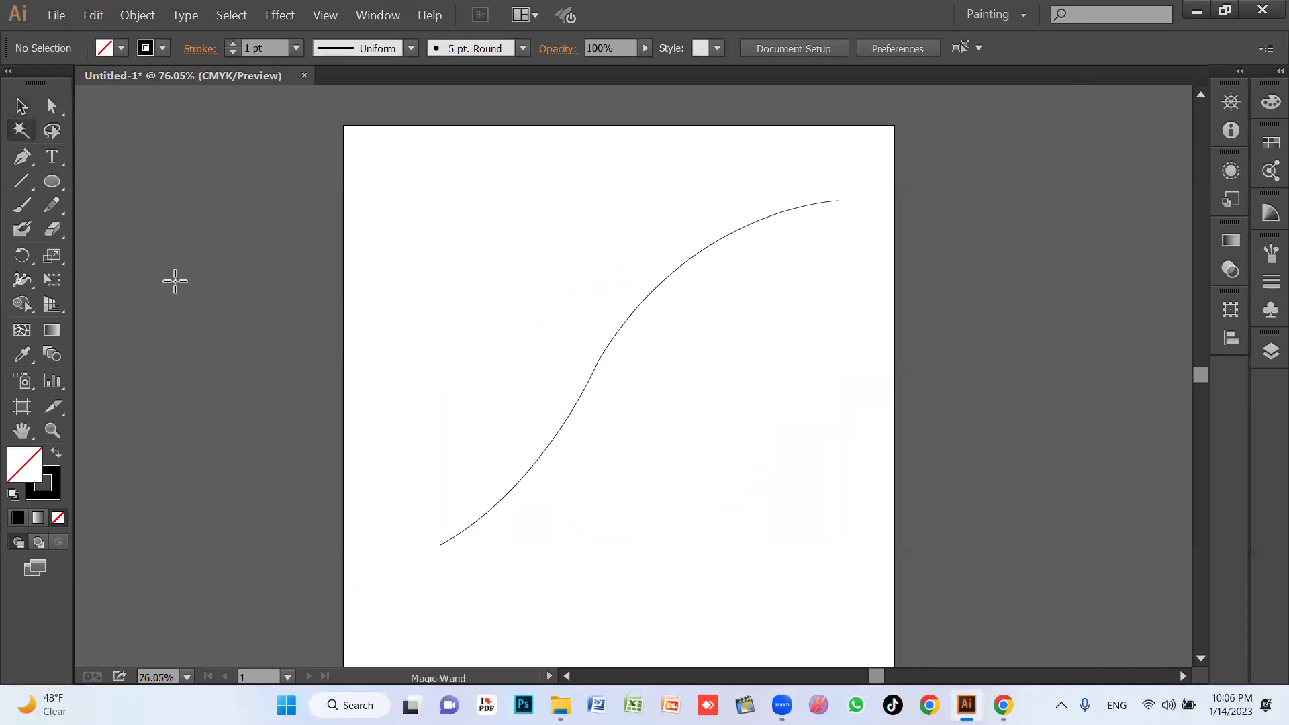
key(t)
drag(51, 159, 108, 202)
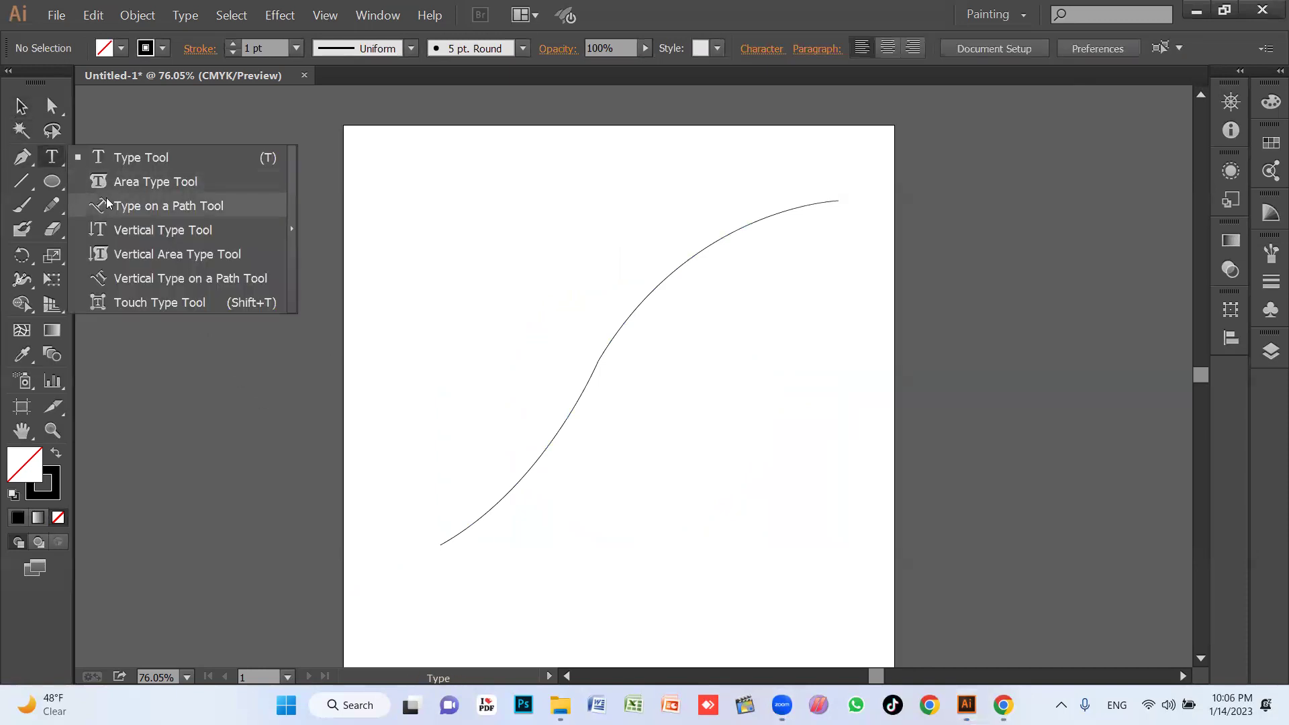
click(150, 213)
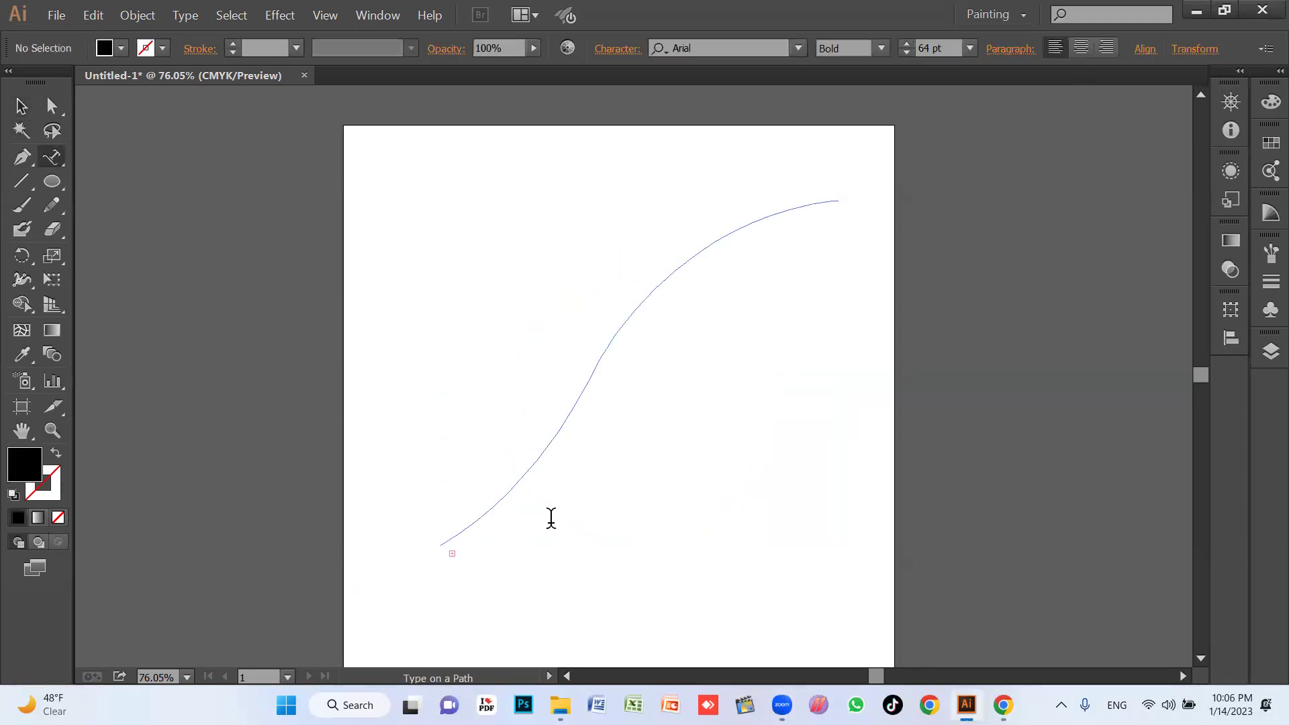
key(v)
key(ctrl+a)
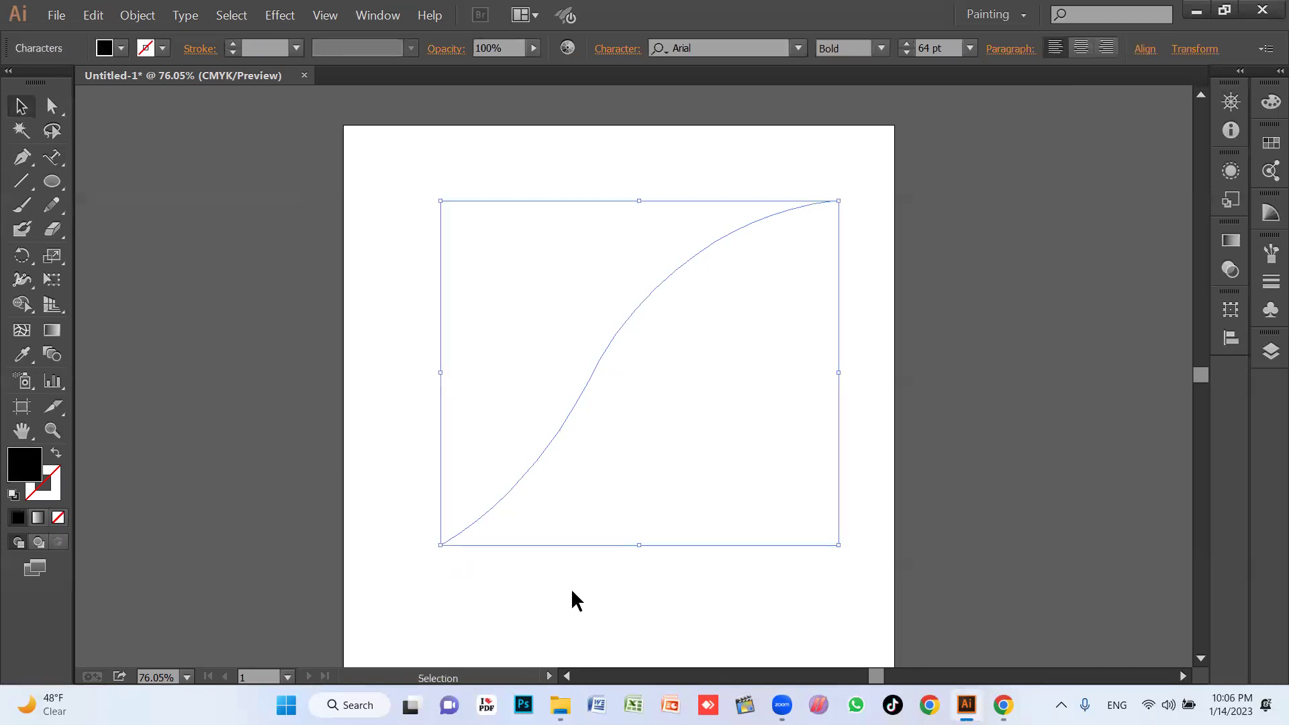
key(Delete)
key(ctrl+z)
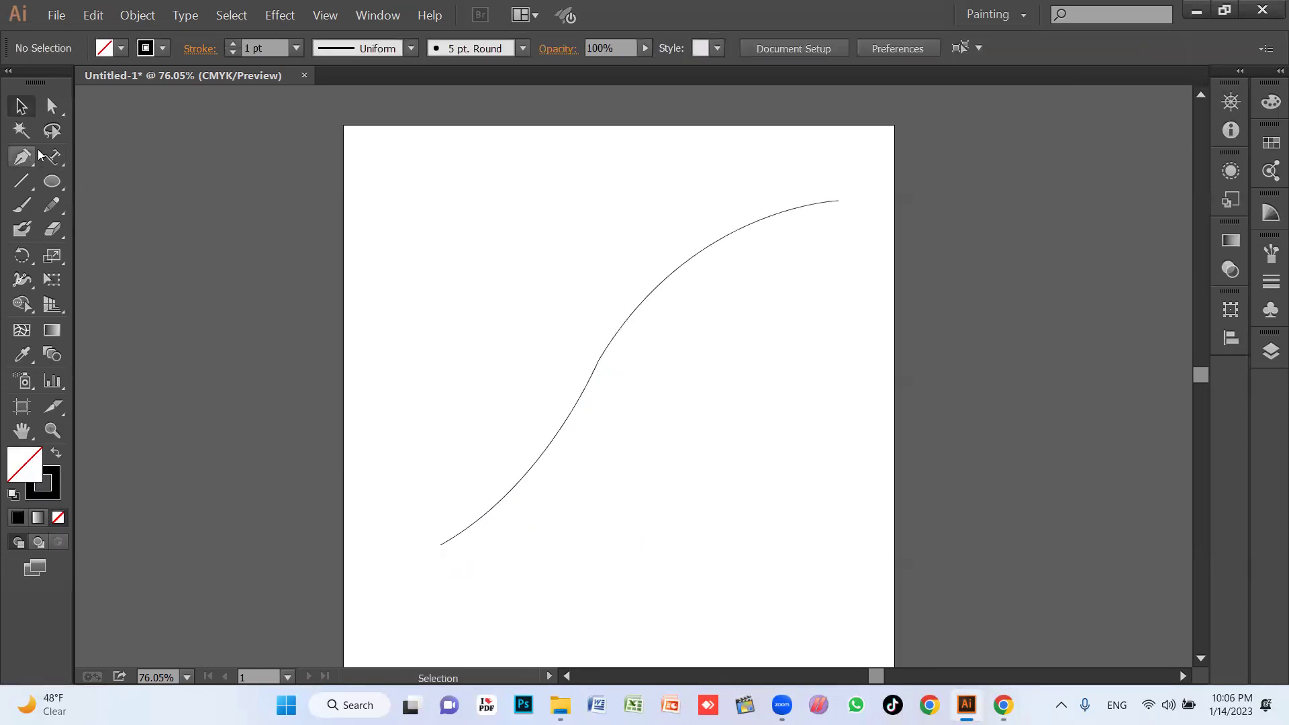
Type test text 'ASD' at the curve's lower end, then undo it
click(51, 158)
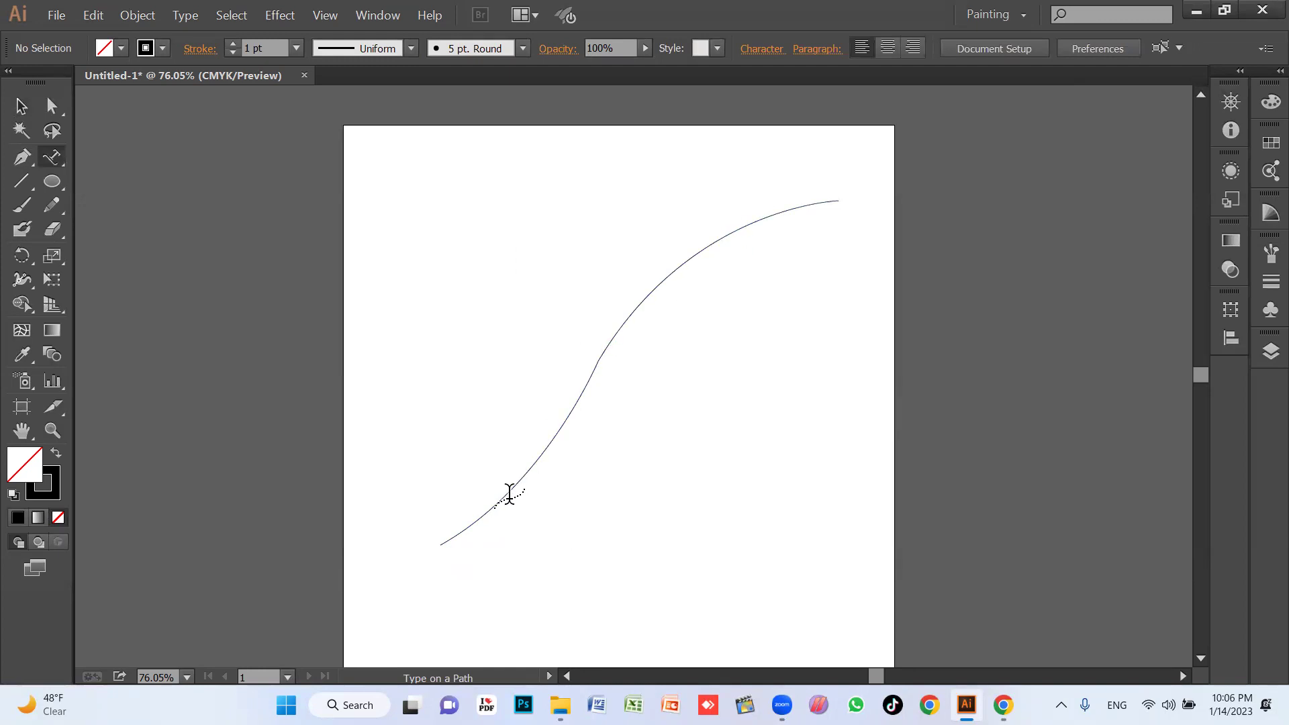
click(510, 496)
text(ASD)
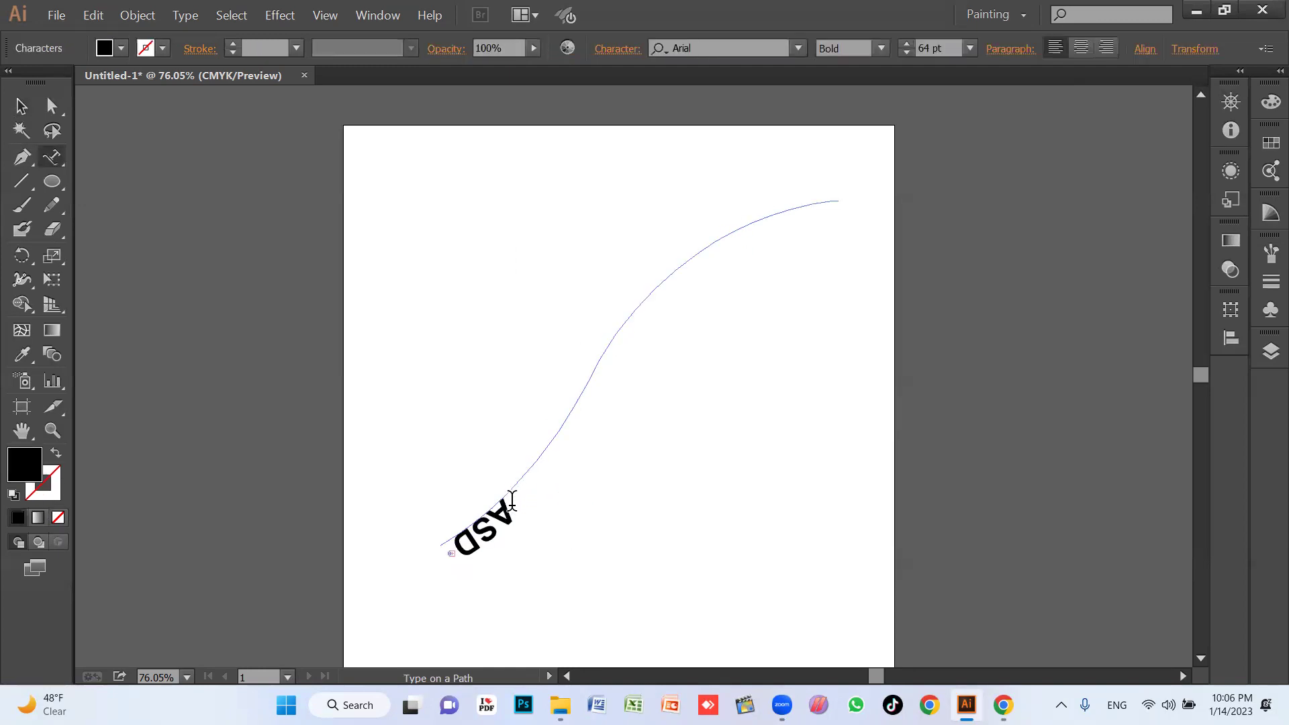
key(ctrl+z)
key(Escape)
click(658, 361)
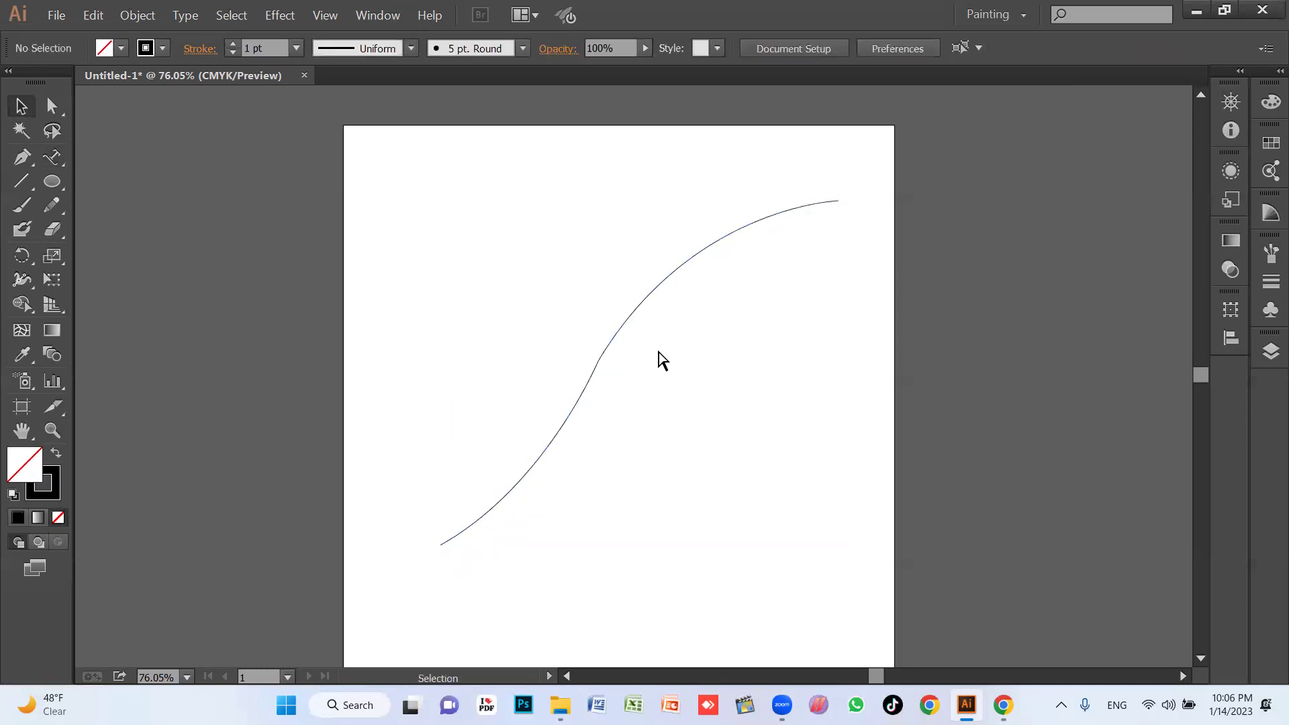
Trim the curve's lower half, enlarge it into a wide arc, and type 'ASDFA' along it
key(ctrl+z)
click(638, 423)
drag(647, 294, 415, 496)
drag(605, 406, 839, 246)
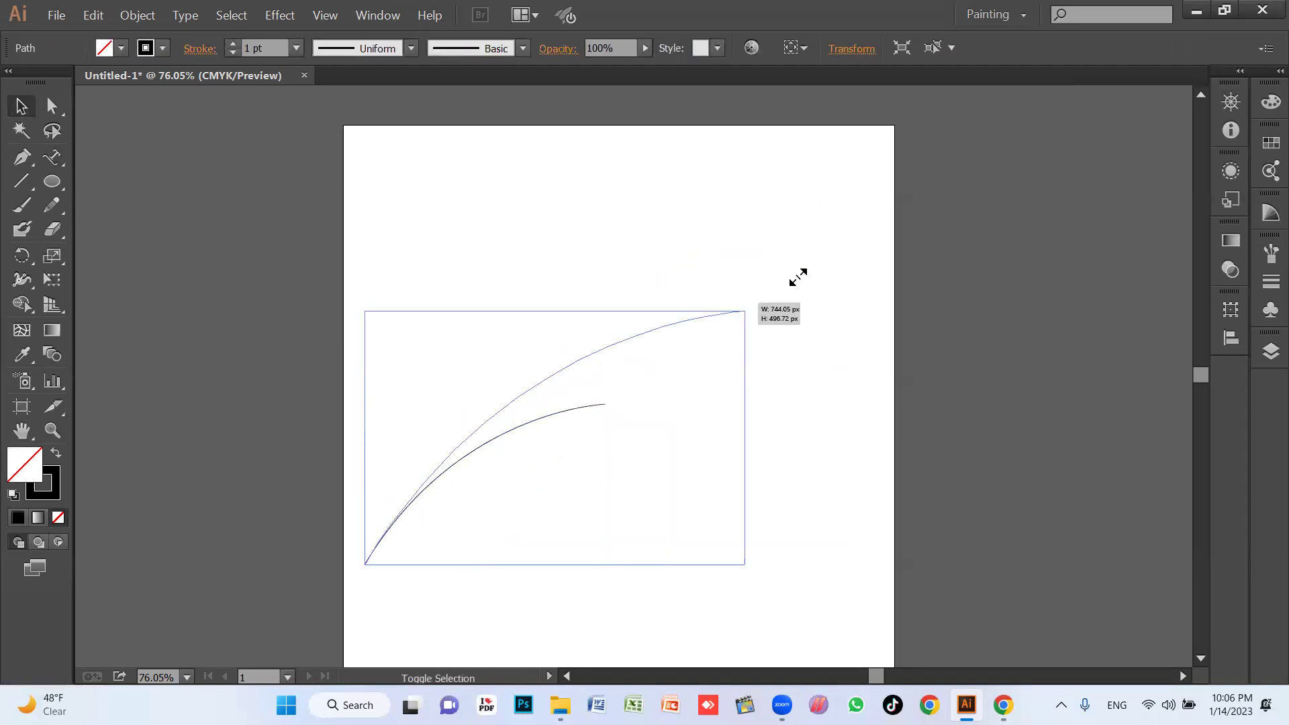
click(999, 372)
click(64, 162)
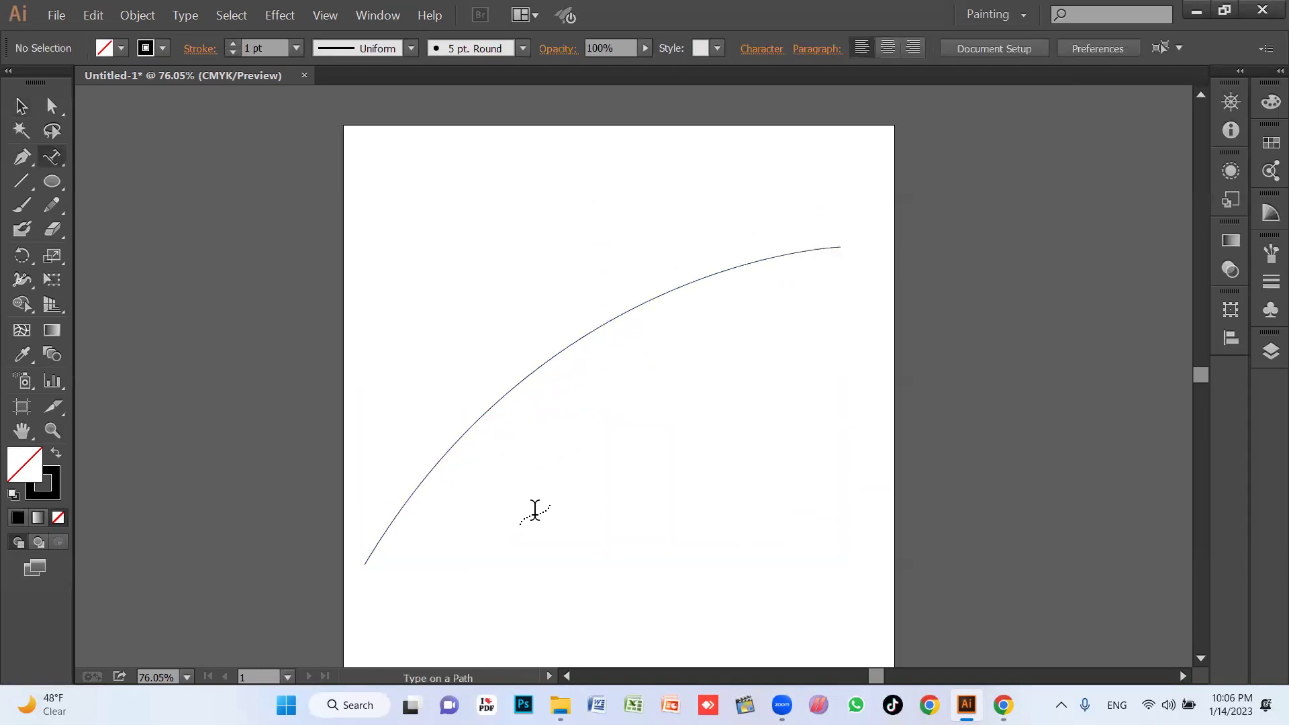
click(436, 459)
text(ASDFA)
Undo the 'ASDFA' arc text and delete the arc path
key(ctrl+z)
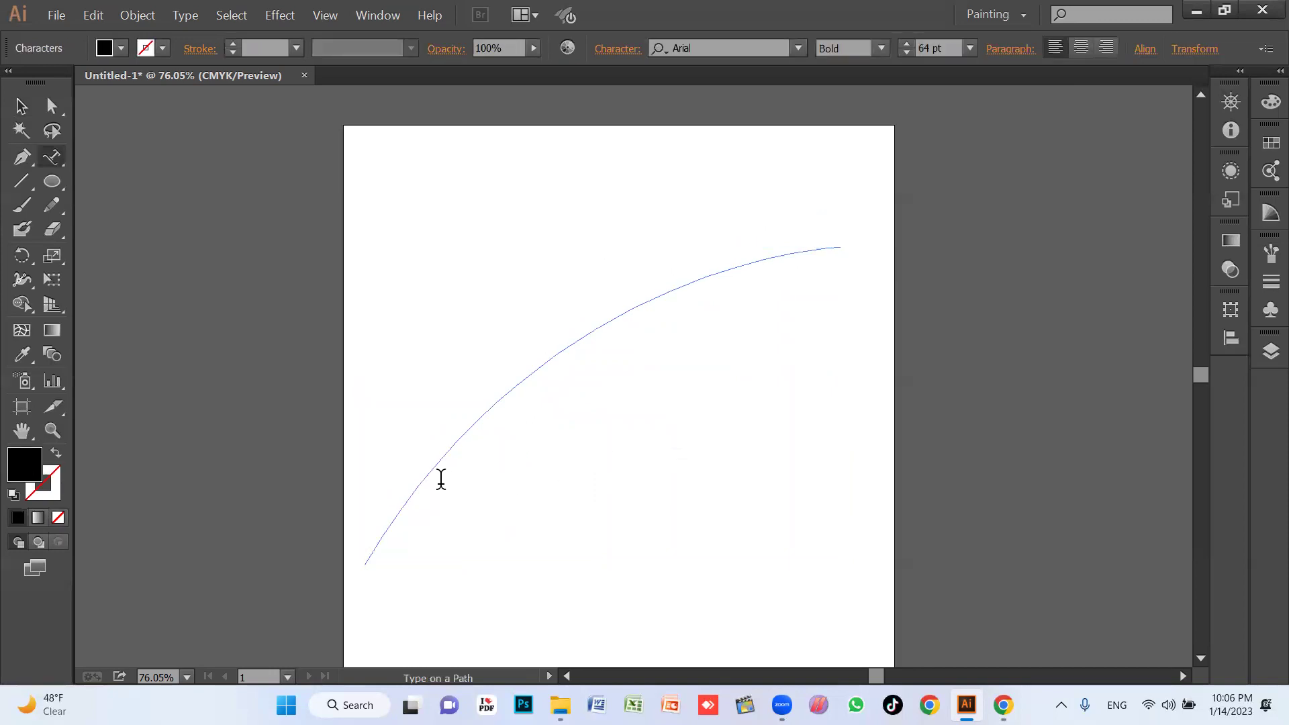
key(Escape)
key(Delete)
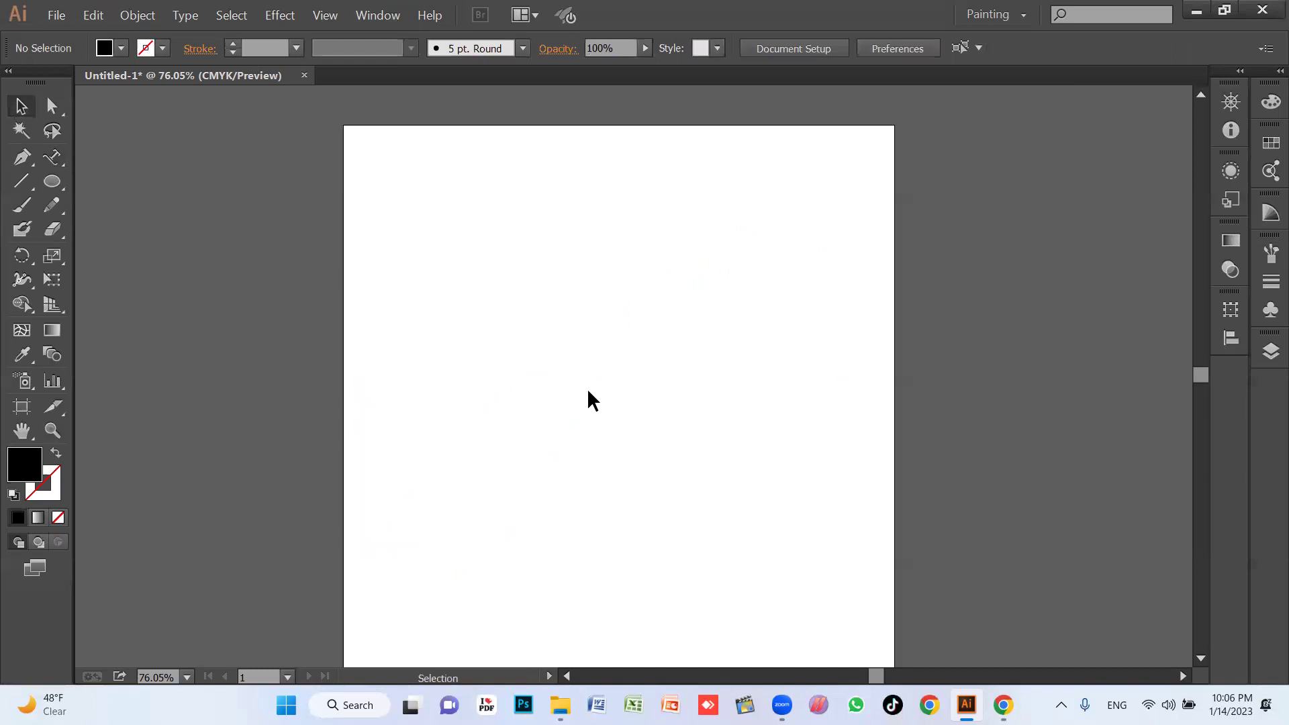
click(51, 157)
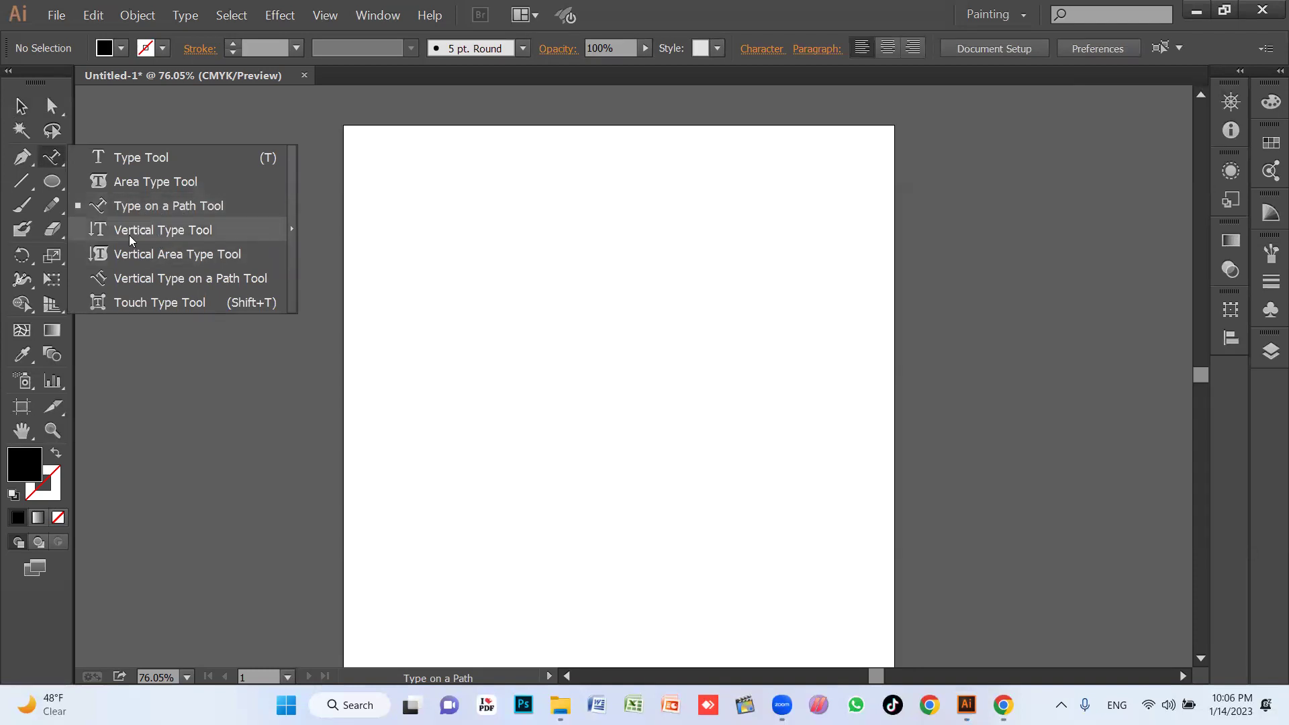
Type vertical text 'ASDFASDFASDFA' at the upper left of the artboard
click(164, 232)
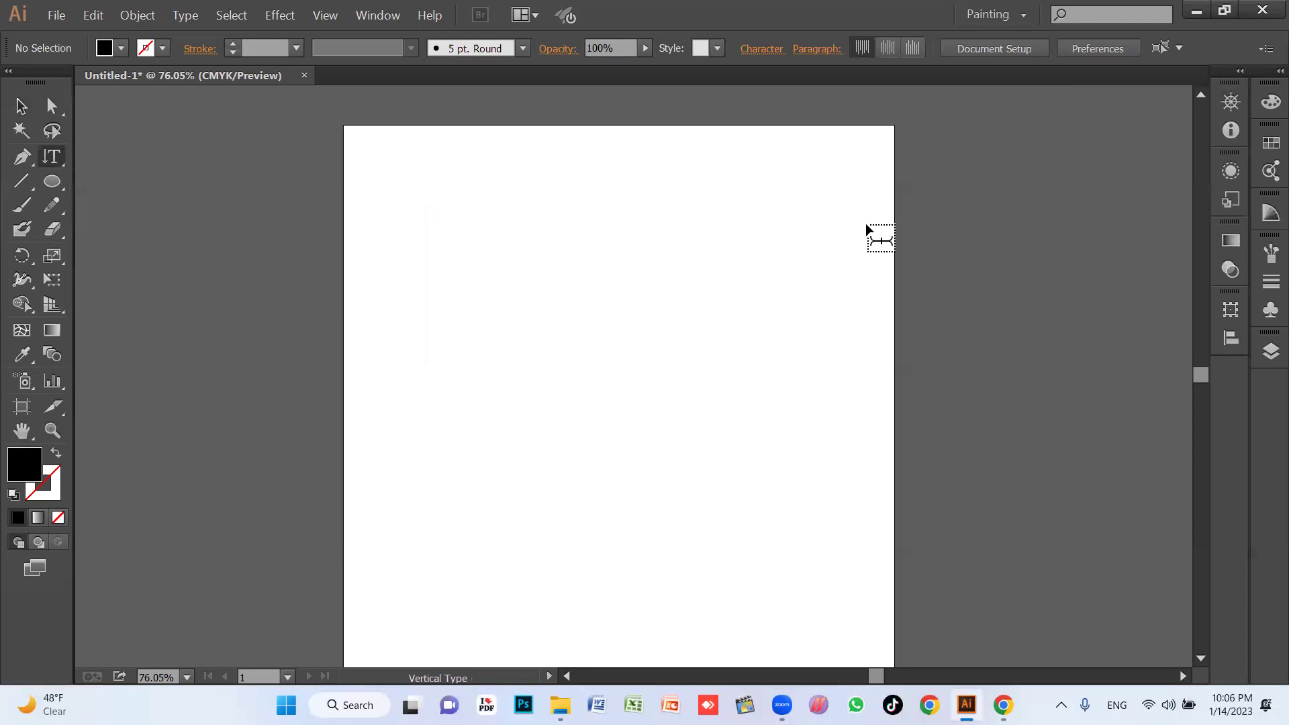
click(510, 229)
text(ASDF)
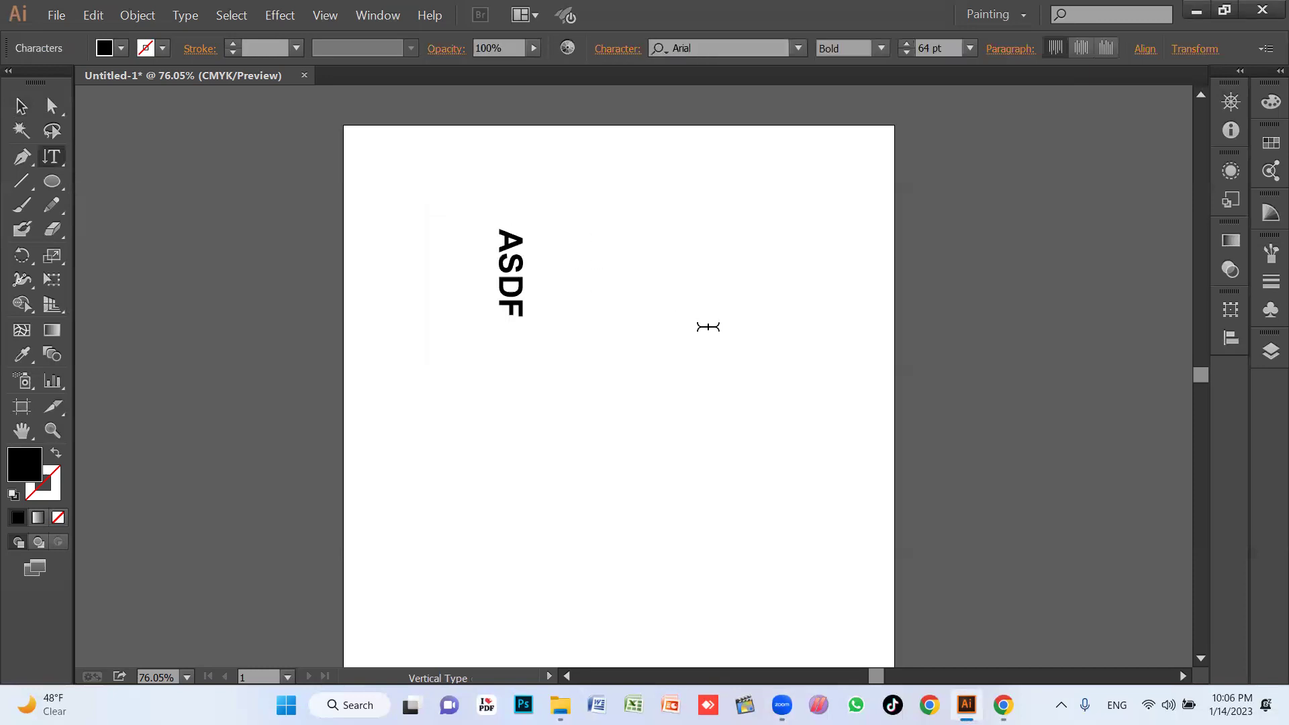
text(ASDFASDFA)
key(Escape)
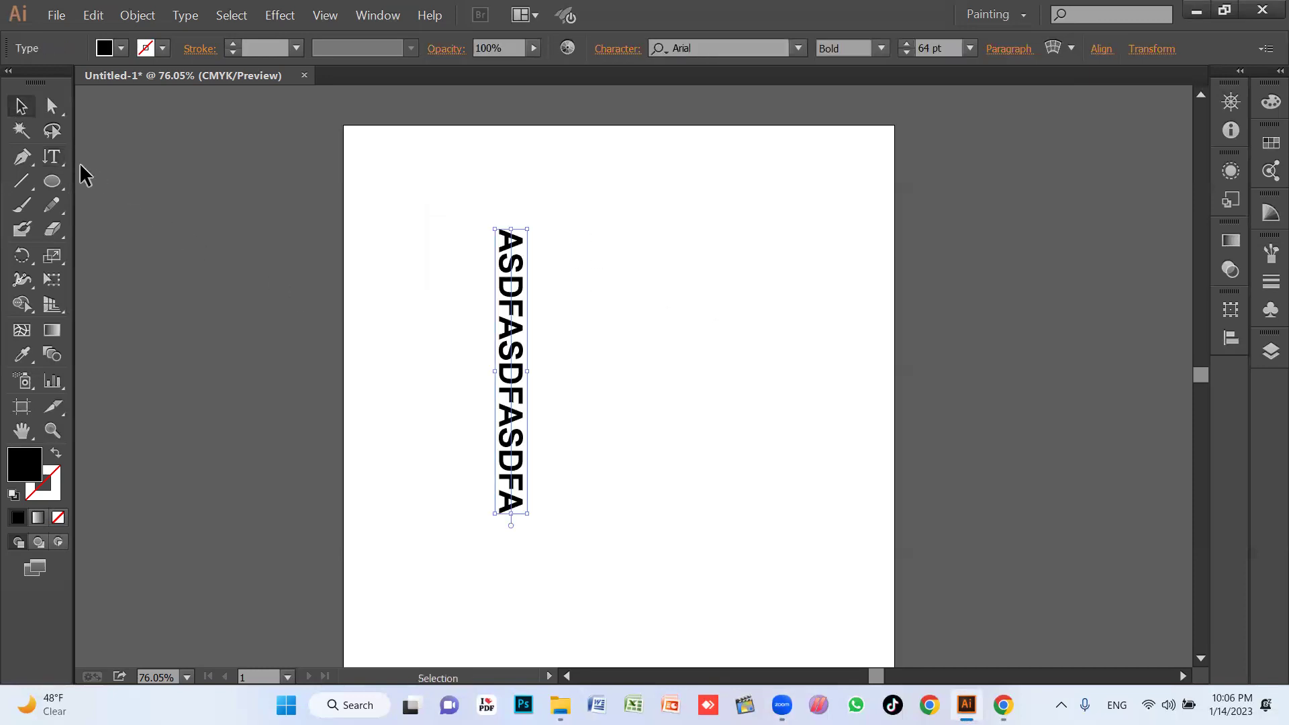
Delete the vertical text and start a new horizontal text line with the Type Tool
click(62, 160)
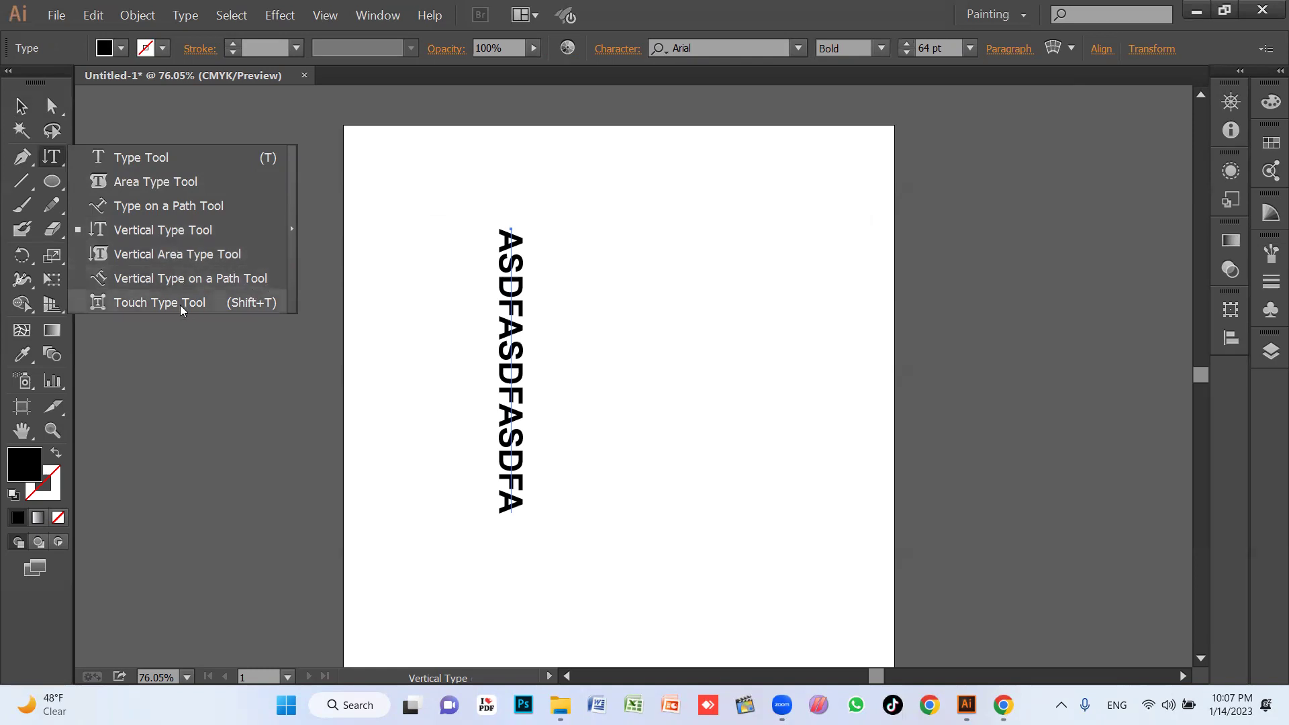
click(132, 304)
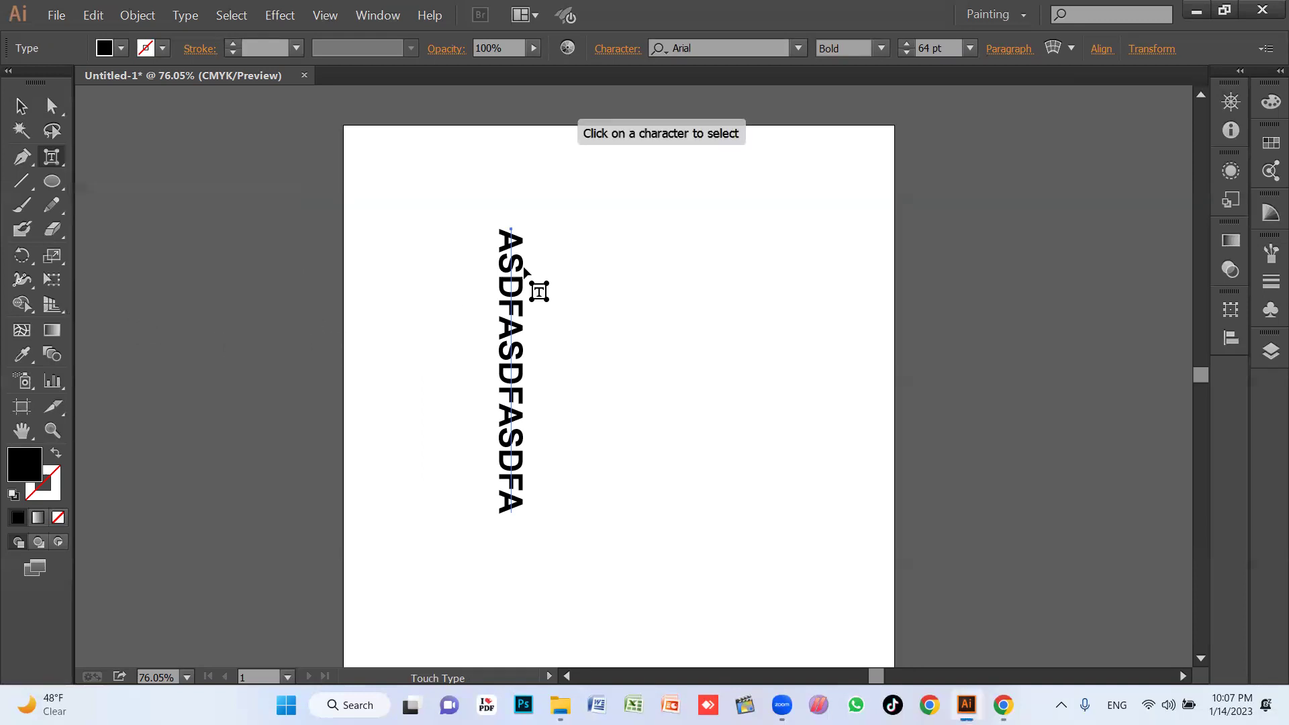
click(515, 243)
key(Delete)
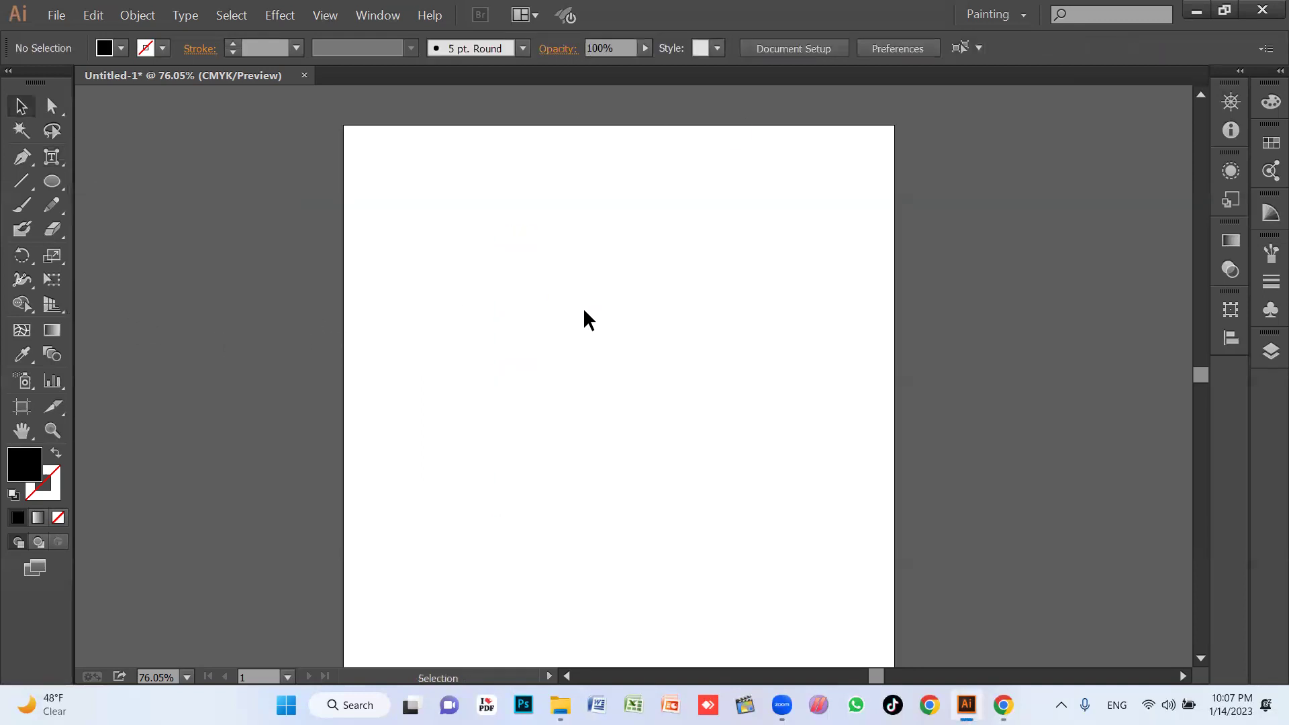
click(52, 157)
click(126, 157)
click(434, 293)
key(Escape)
Type 'MOHSIN' in capitals at 140 pt Arial Bold
key(ctrl+shift+period)
key(ctrl+shift+period)
key(ctrl+shift+period)
key(ctrl+shift+period)
key(ctrl+shift+period)
key(ctrl+shift+period)
key(ctrl+shift+period)
key(ctrl+shift+period)
text(m)
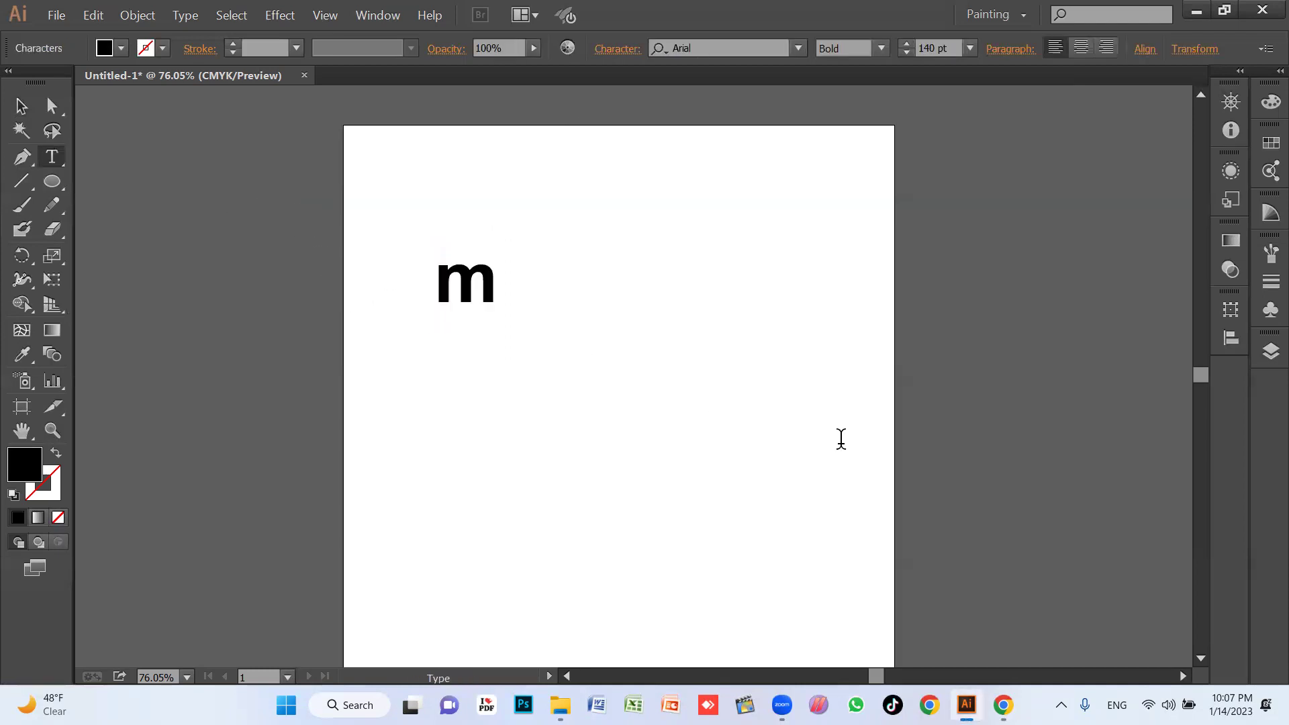
text(ohs)
key(BackSpace)
key(BackSpace)
key(BackSpace)
text(MOHSIN)
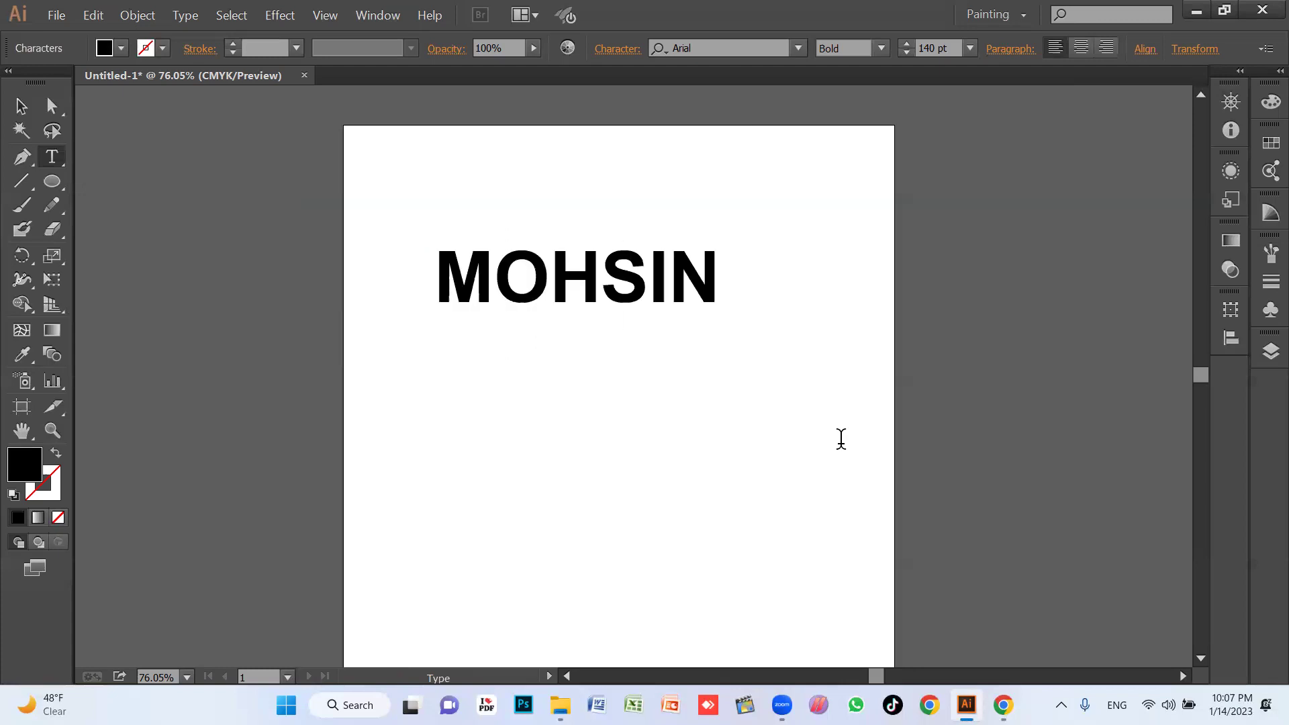
key(Escape)
Scale MOHSIN up to about 251 pt, zoom in, and nudge it into place
click(704, 268)
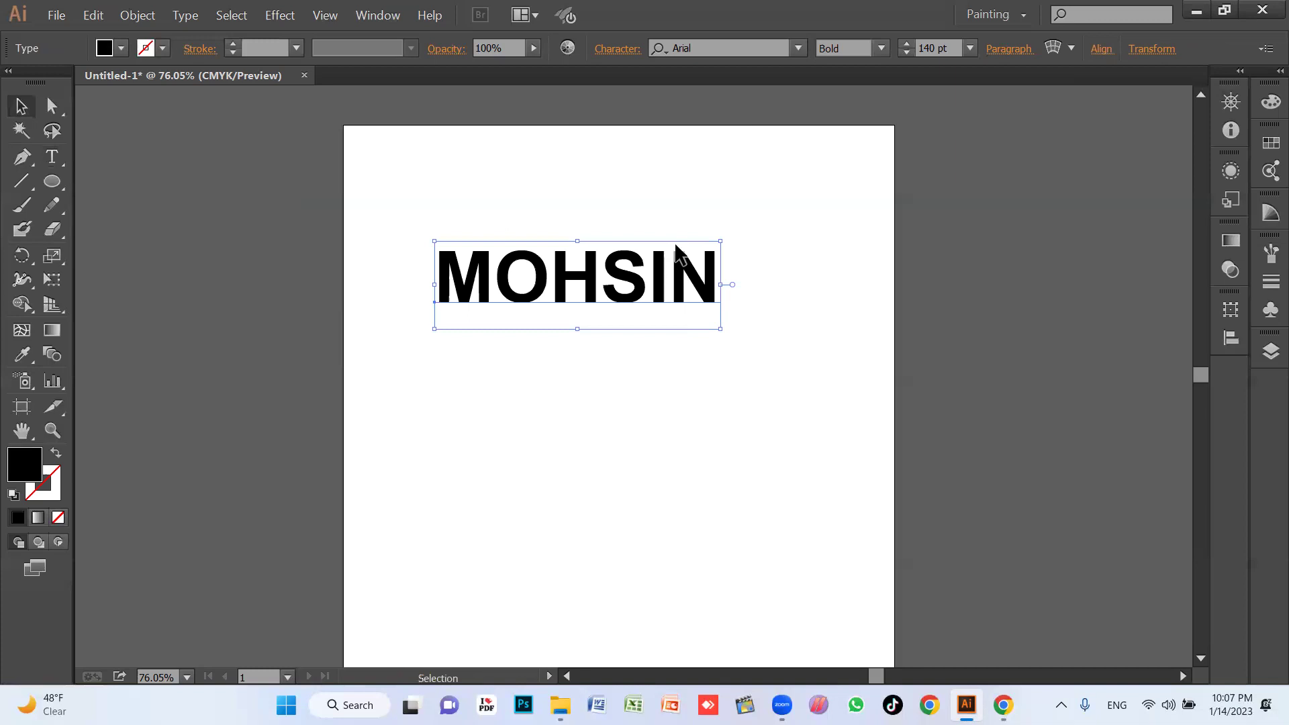
mouse_move(714, 238)
mouse_down()
mouse_move(783, 200)
mouse_move(865, 201)
mouse_up()
drag(706, 297, 756, 336)
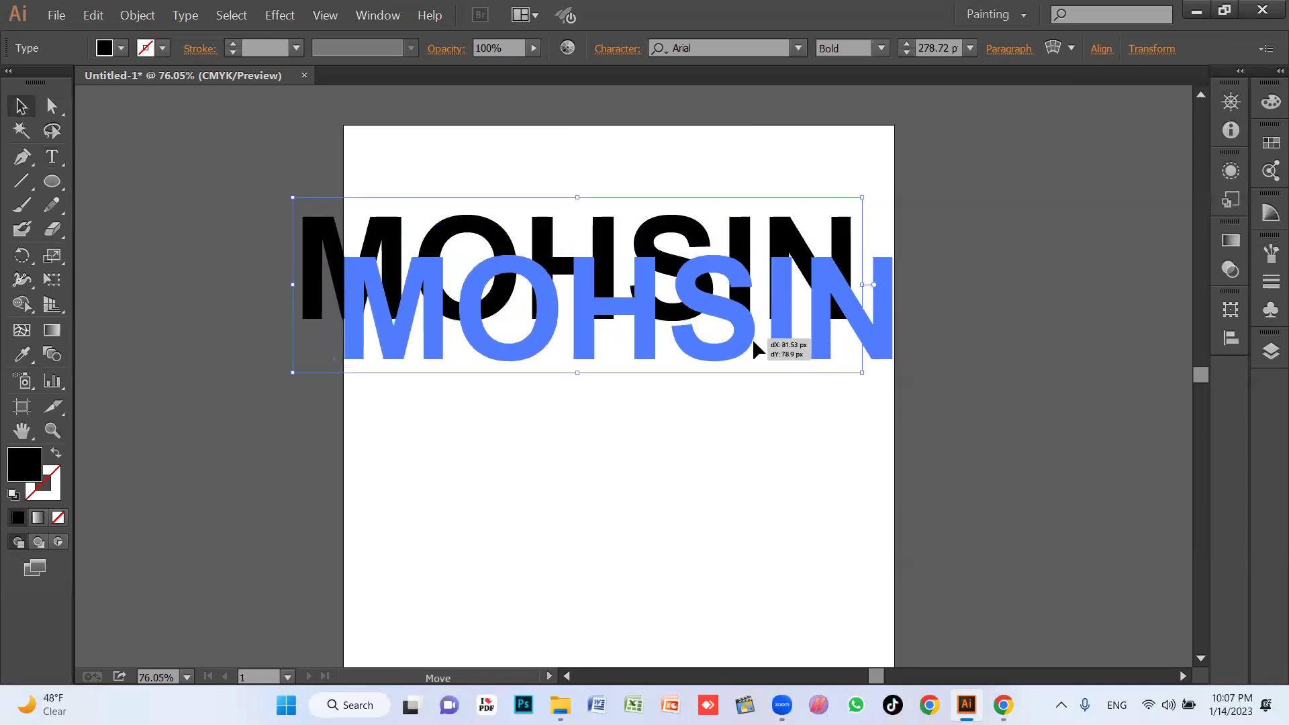
drag(905, 242, 896, 252)
key(z)
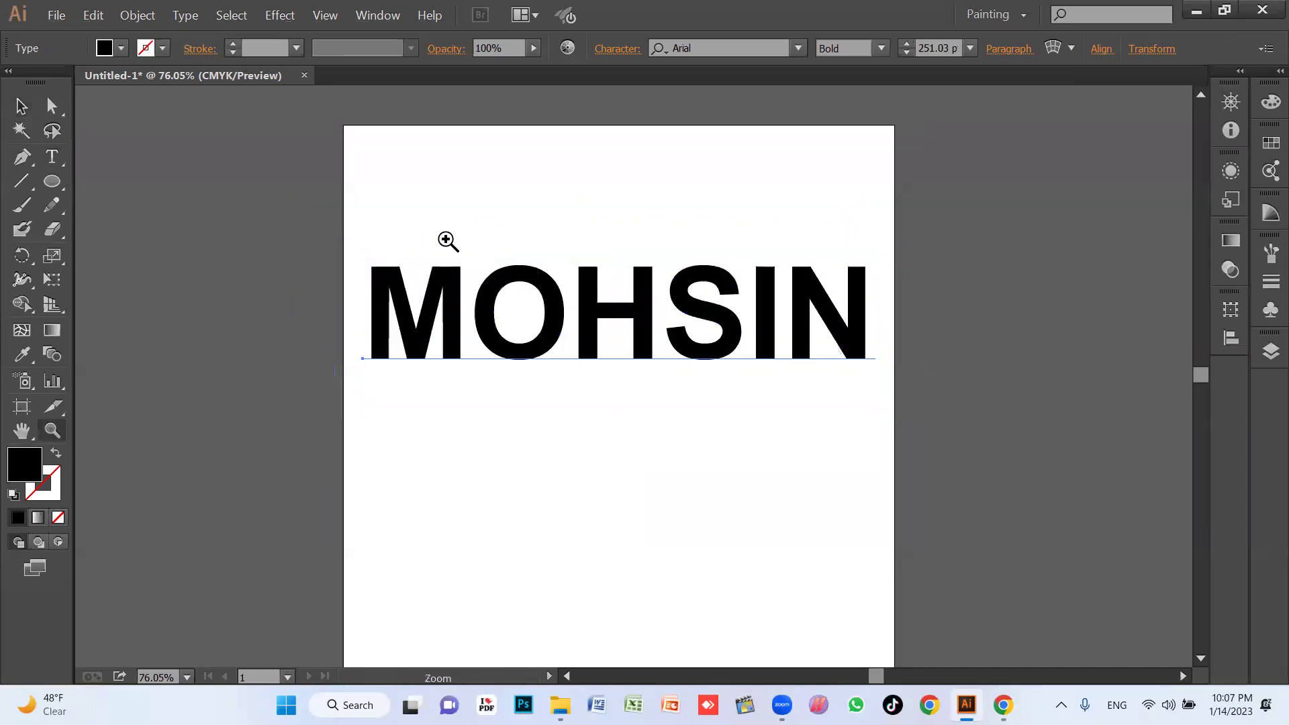
mouse_move(1041, 555)
mouse_down()
mouse_move(775, 495)
mouse_move(790, 539)
mouse_up()
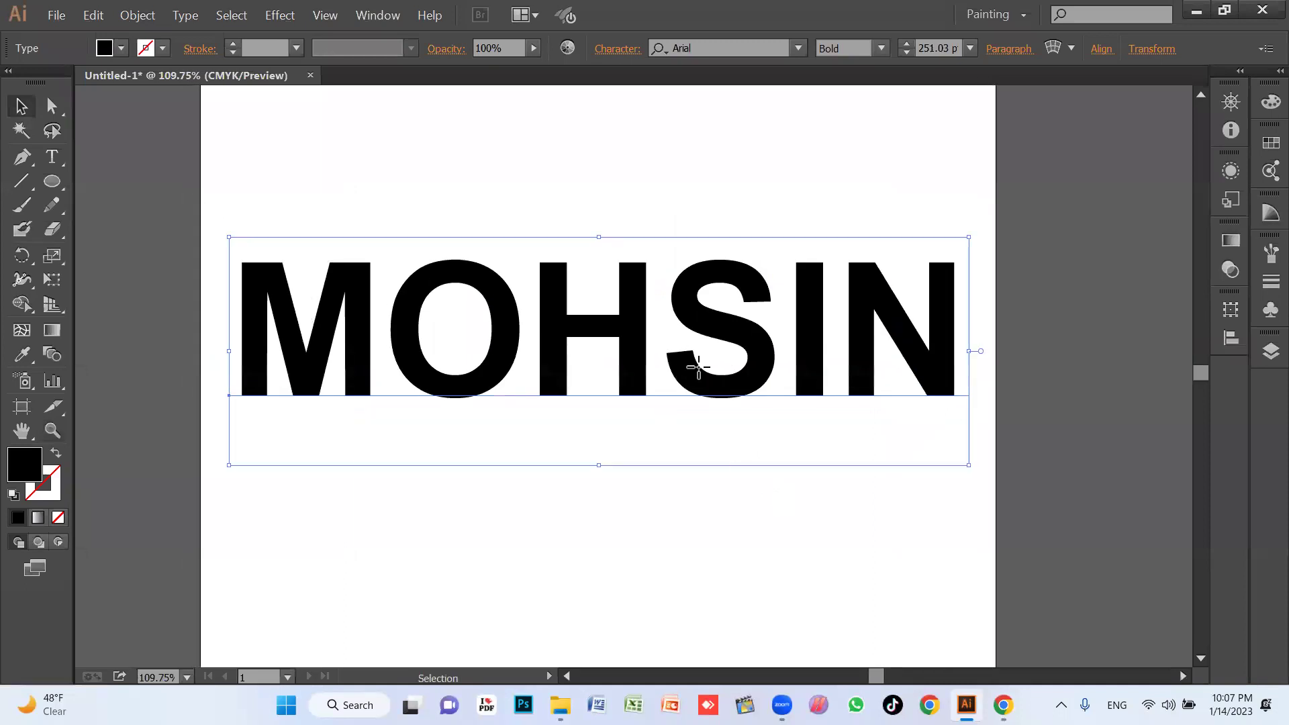
drag(698, 367, 702, 373)
drag(52, 157, 137, 286)
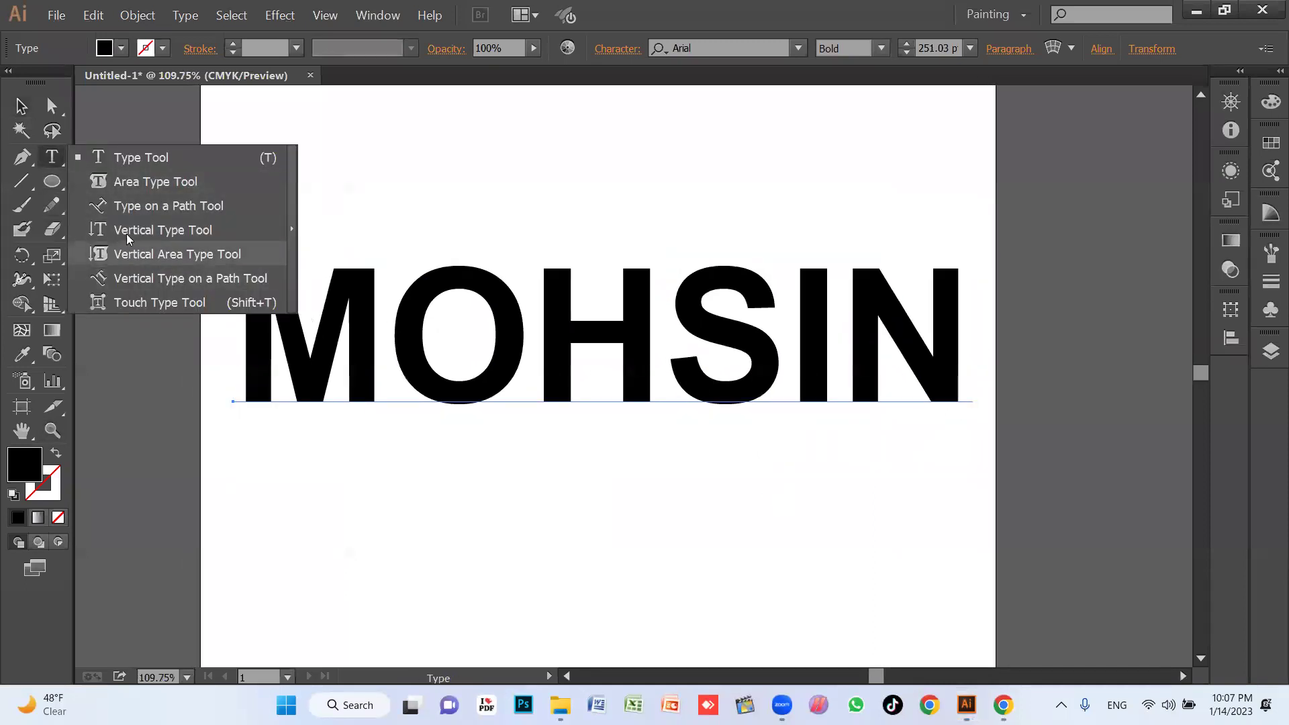
Rotate the letters S and M individually with the Touch Type tool
click(198, 302)
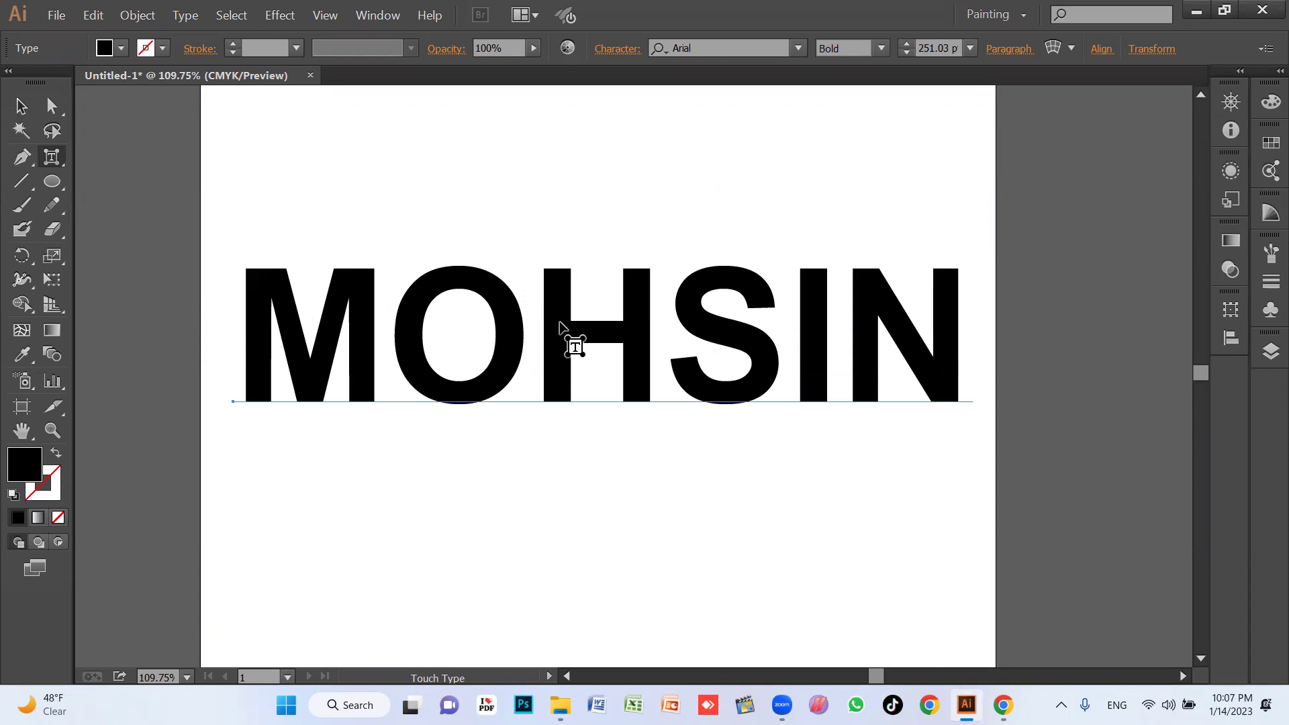
click(716, 332)
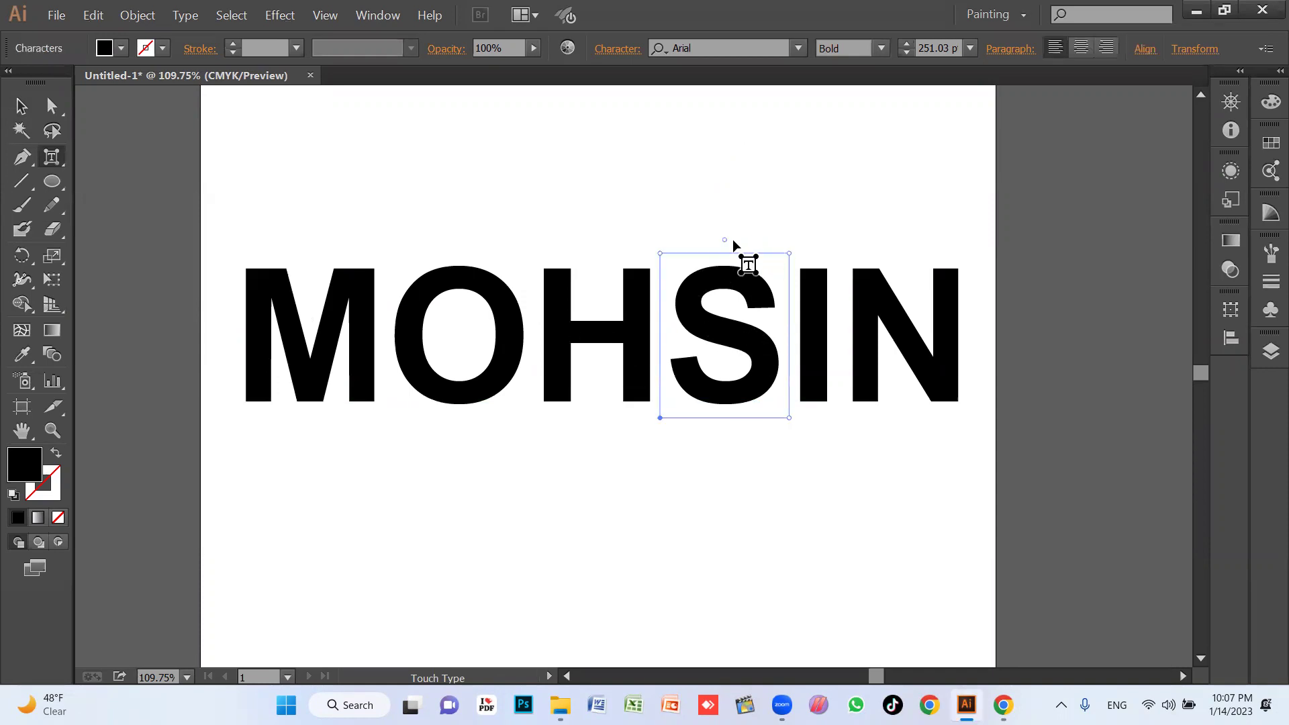
mouse_move(724, 241)
mouse_down()
mouse_move(684, 247)
mouse_move(759, 262)
mouse_move(698, 277)
mouse_up()
click(367, 381)
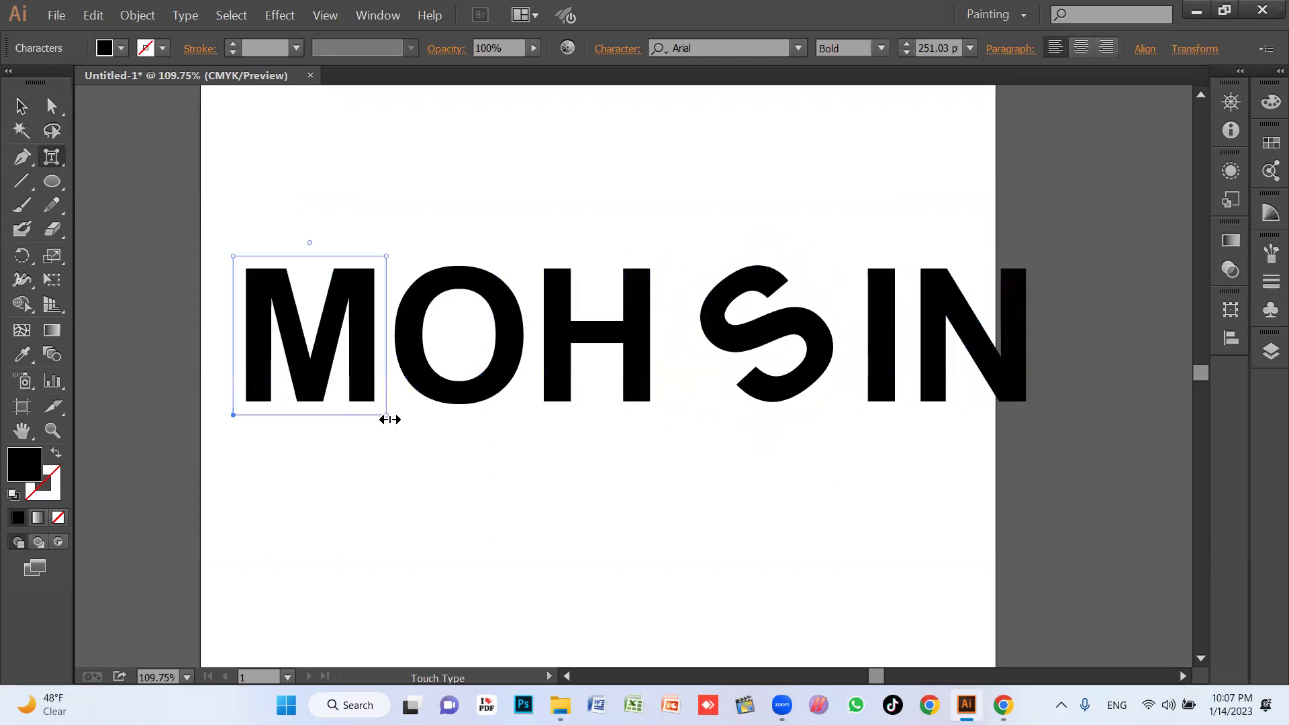
mouse_move(309, 243)
mouse_down()
mouse_move(261, 261)
mouse_move(386, 249)
mouse_up()
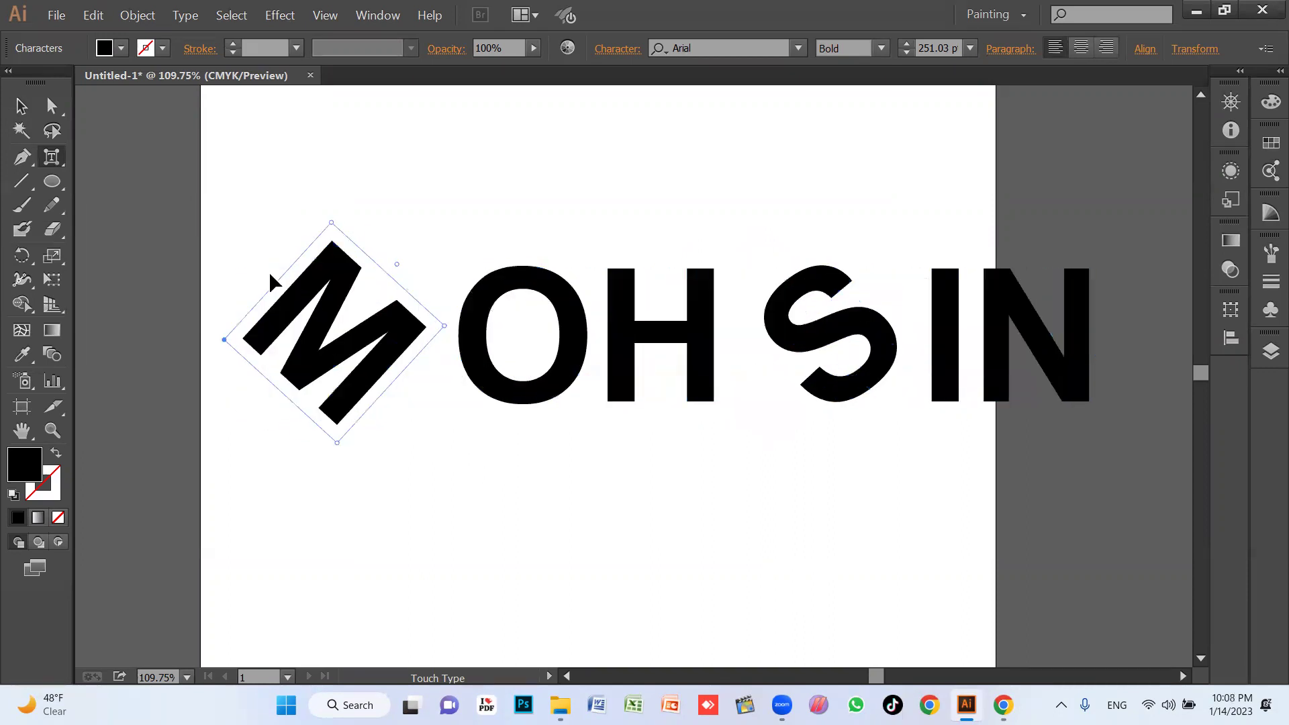
Replace the letter S with P in the word
drag(51, 159, 88, 160)
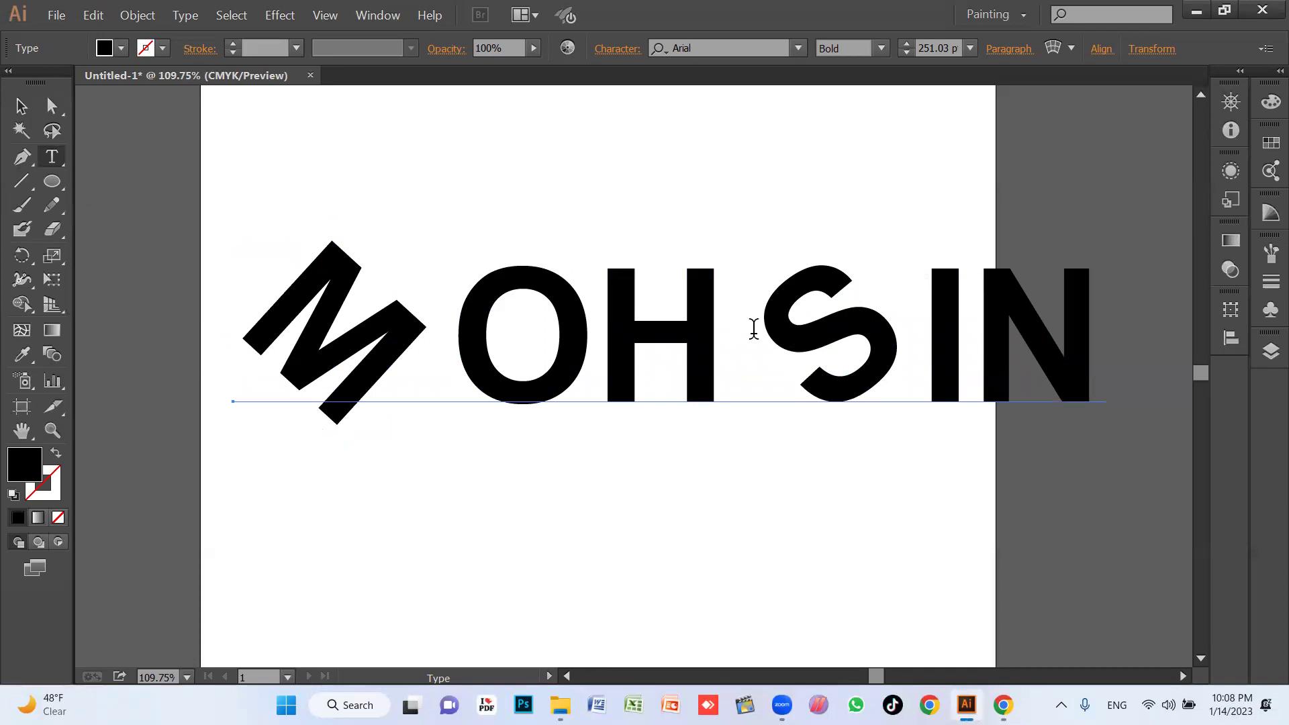
drag(817, 327, 847, 327)
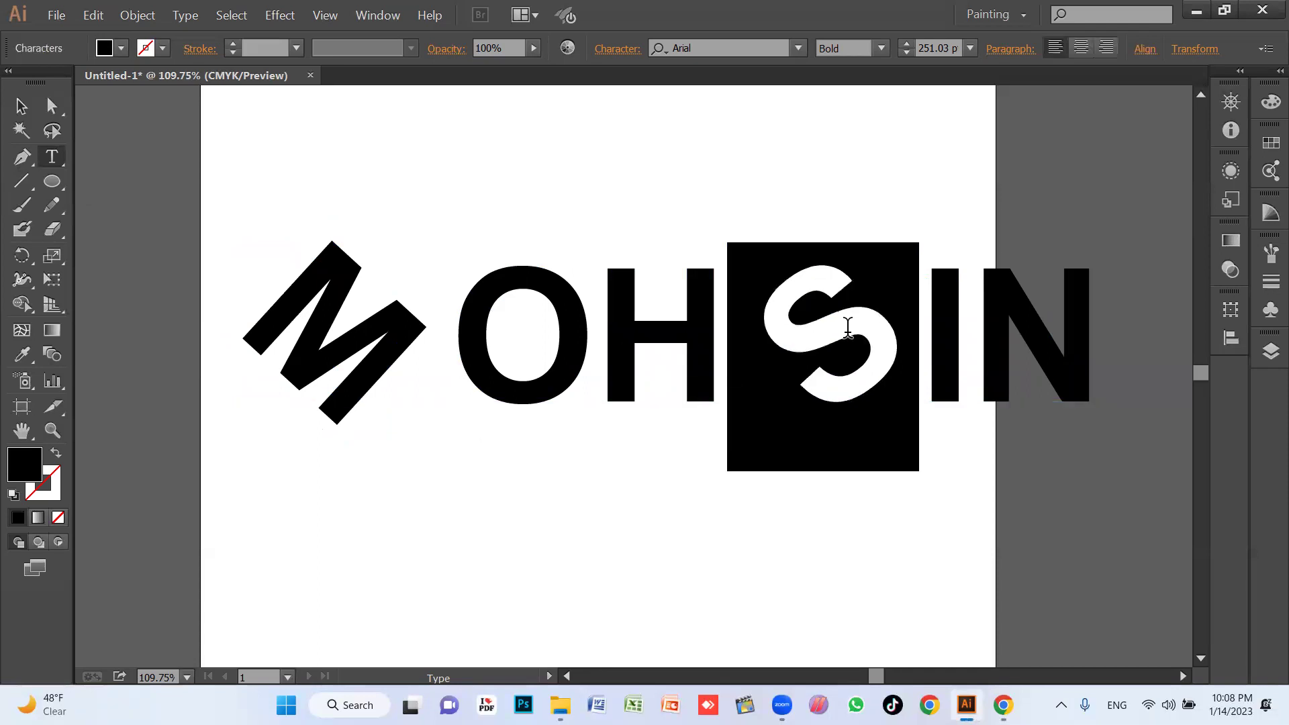
text(Z)
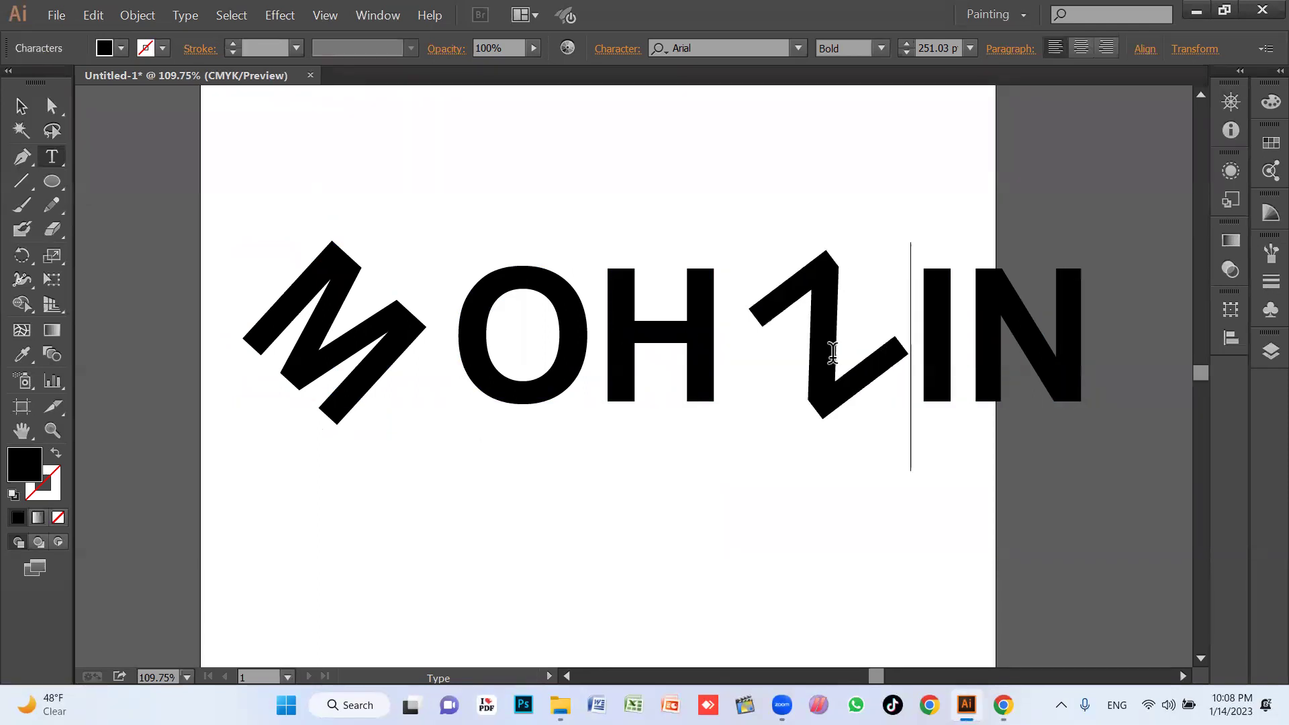
key(BackSpace)
text(P)
key(Escape)
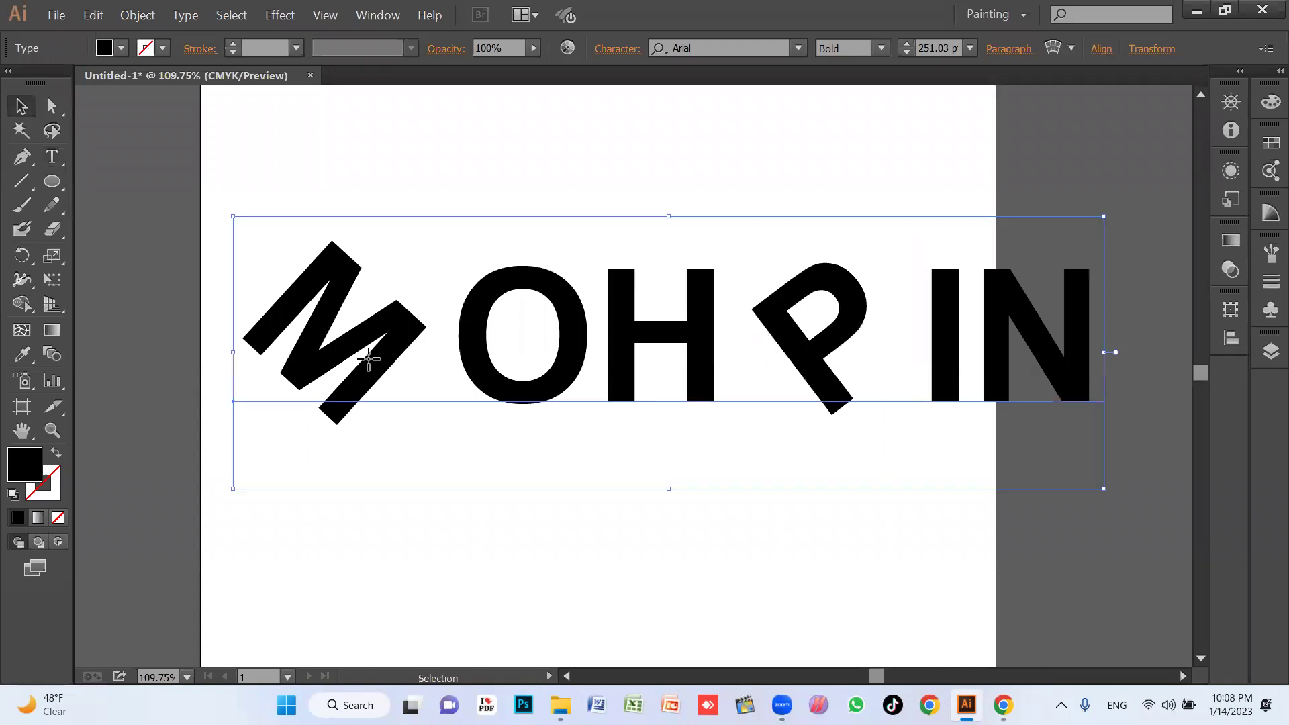
Replace the letter M with Y, then delete the whole YOHPIN text
double_click(368, 359)
drag(374, 360, 320, 366)
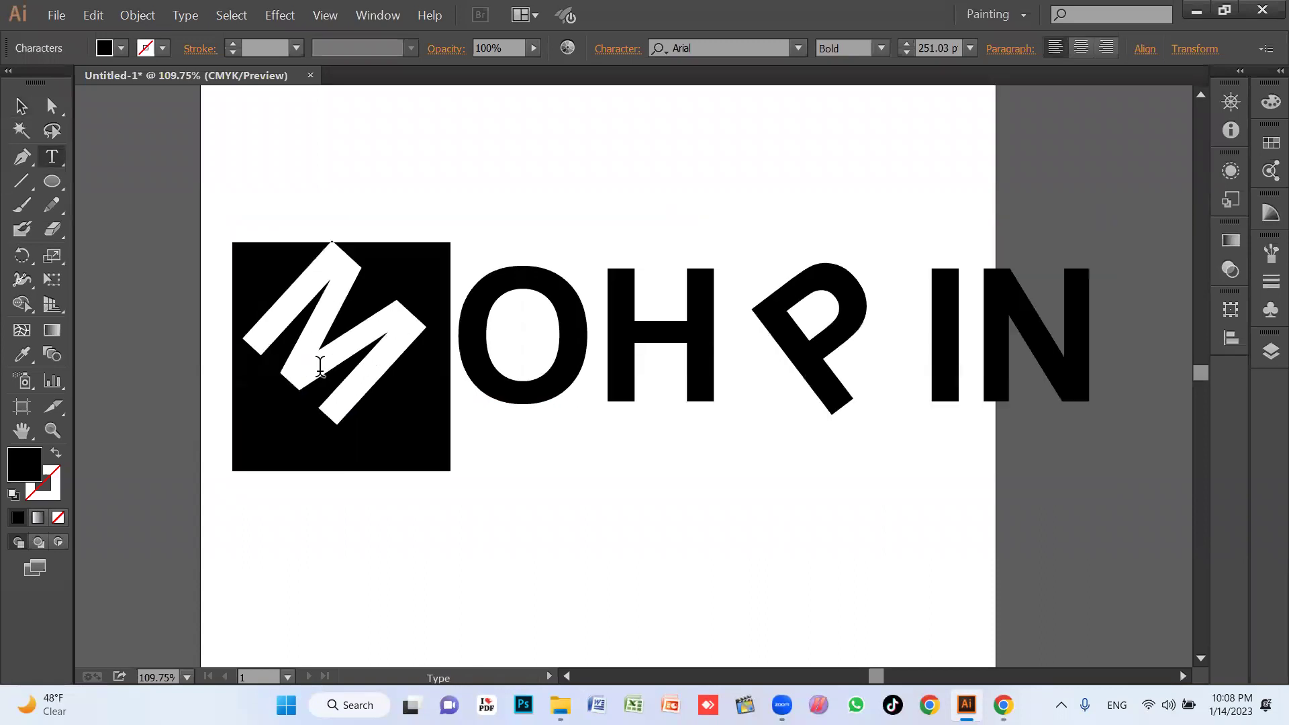
text(Y)
key(Escape)
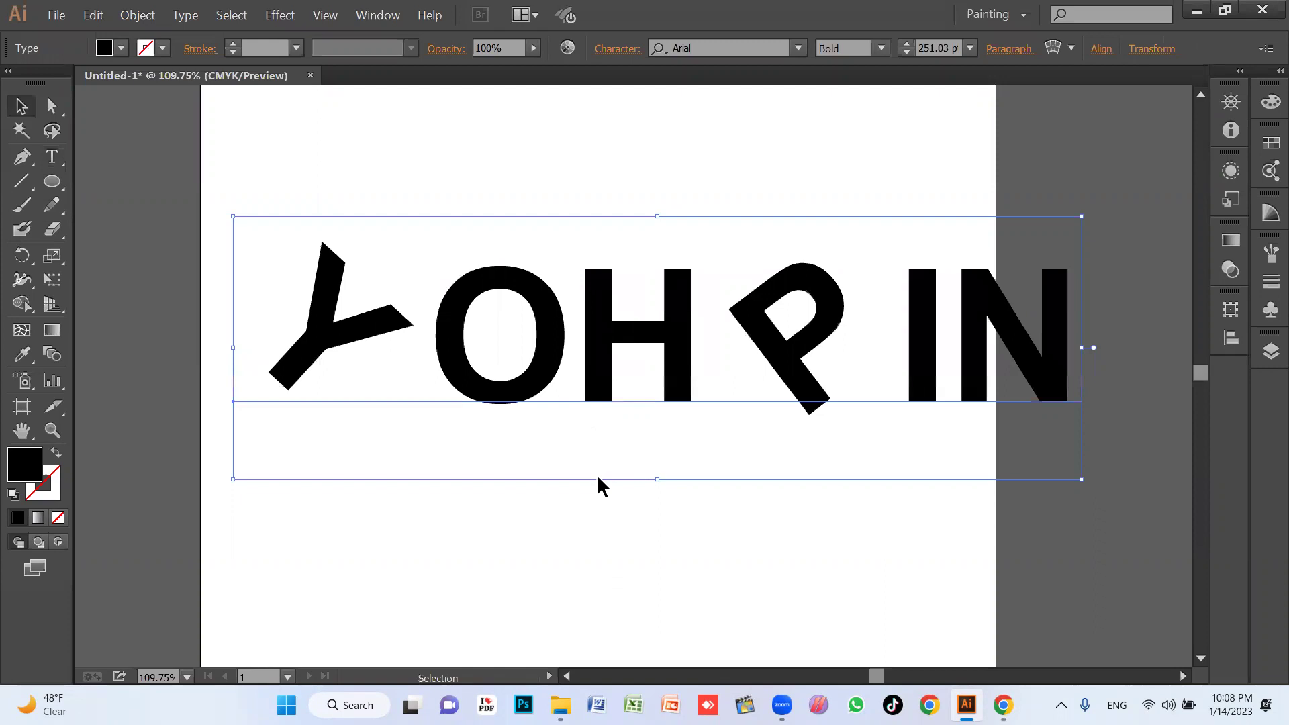
key(Delete)
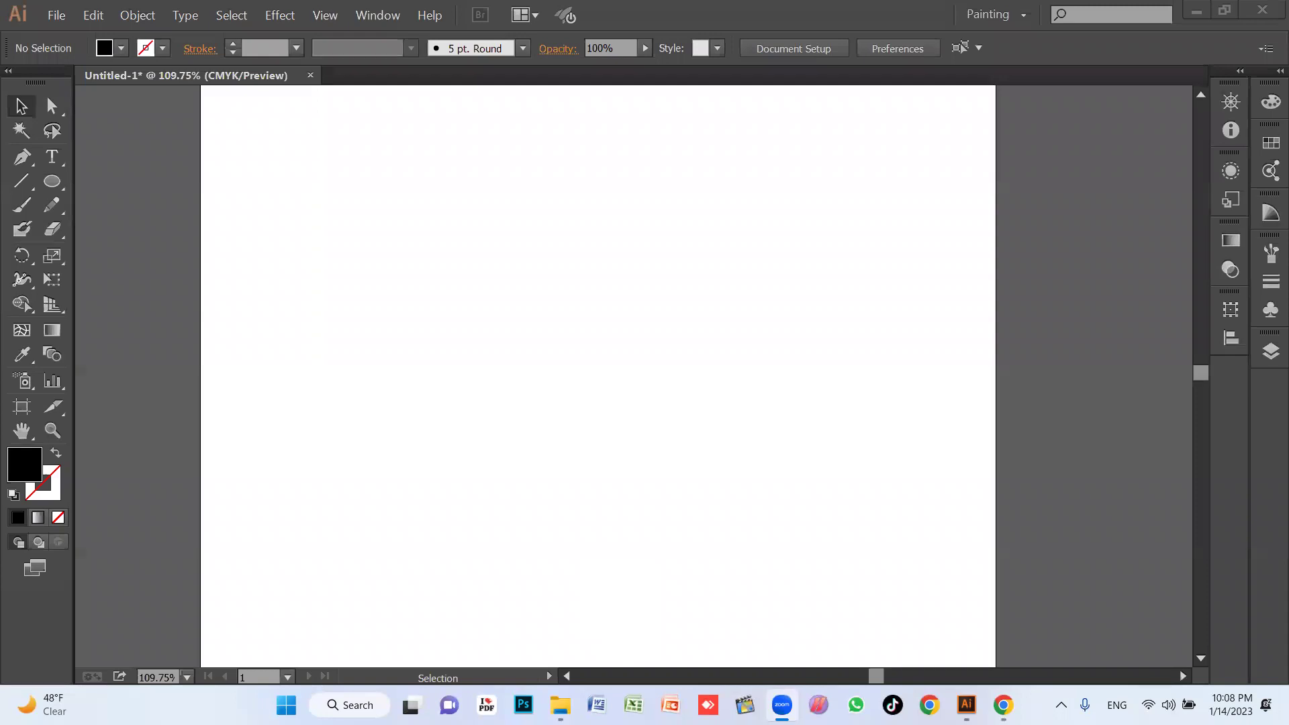
Search images for 'urdu keyboard' and preview the Urdu Keyboard Installer image
key(alt+Tab)
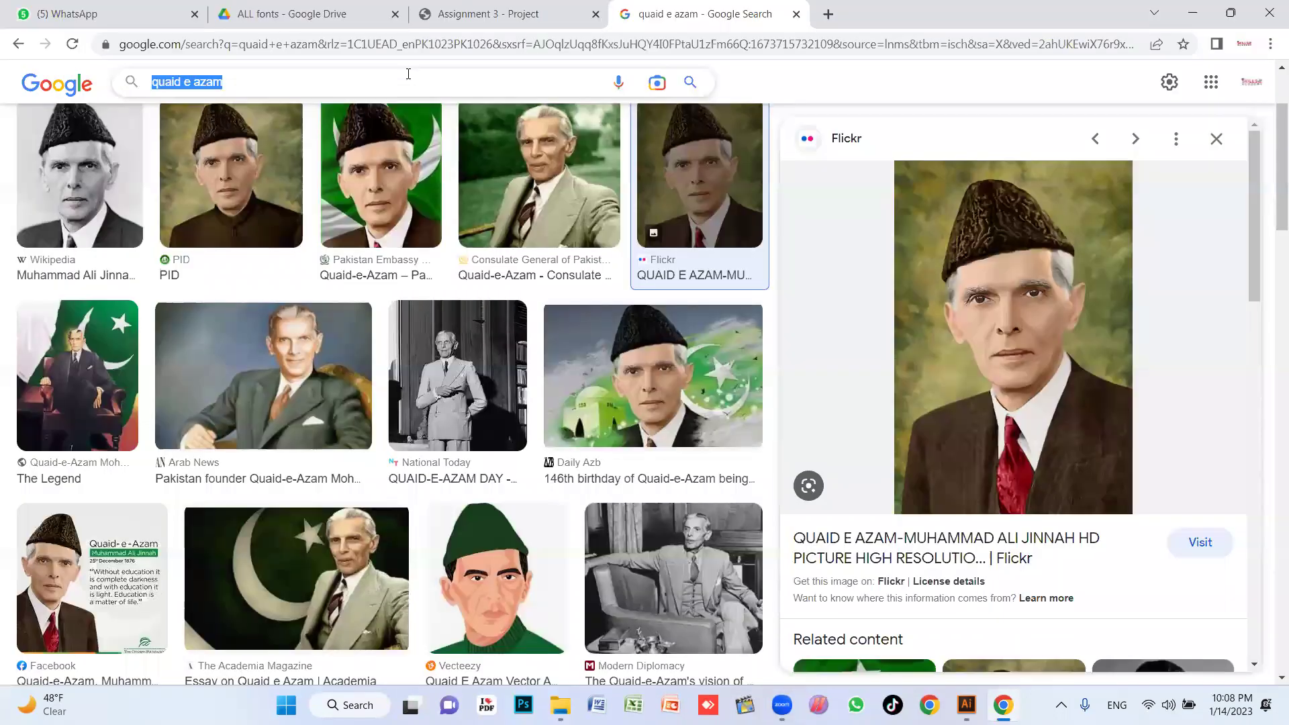
text(urdu keyboard)
key(Return)
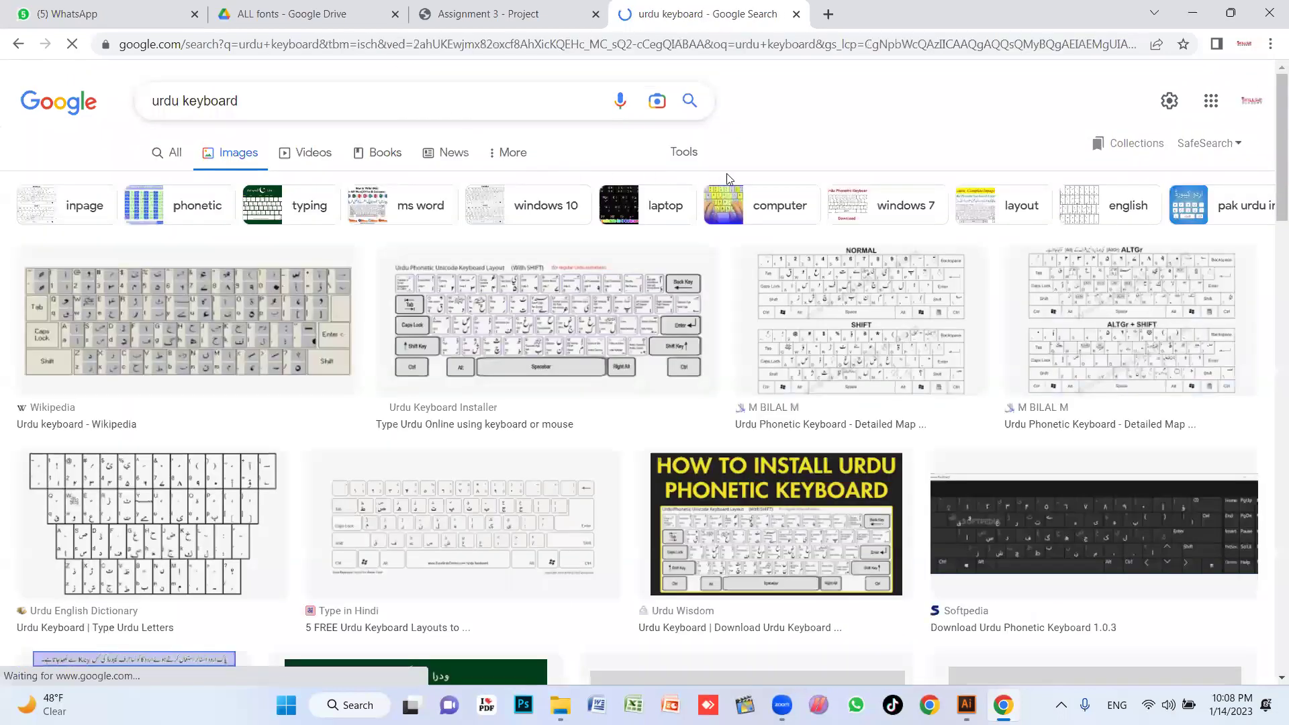
click(507, 312)
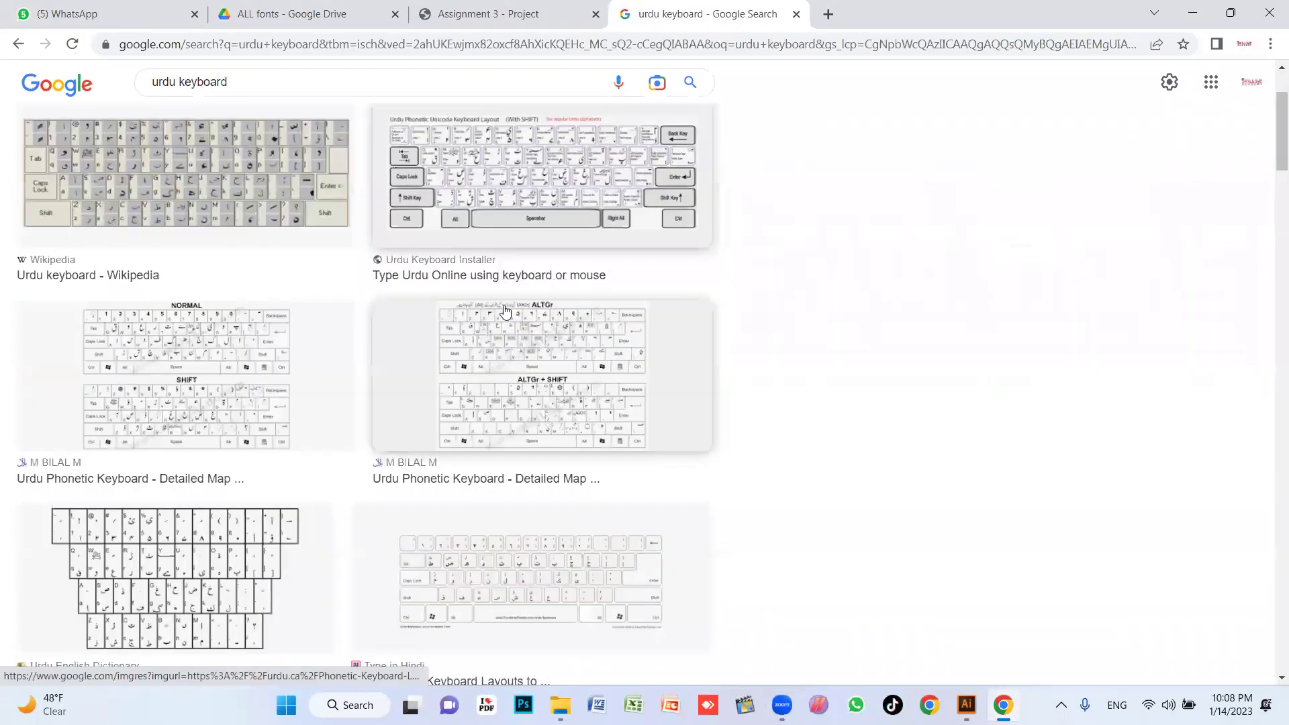
mouse_move(987, 256)
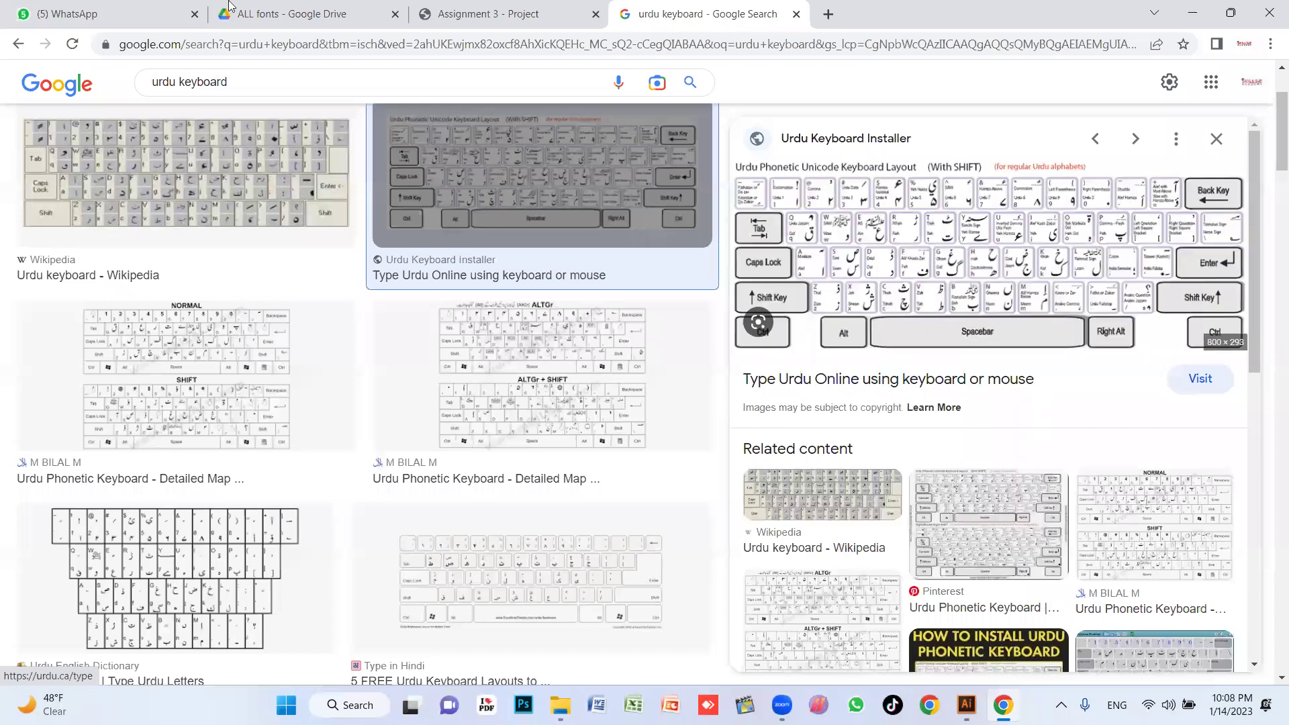
key(ctrl+Tab)
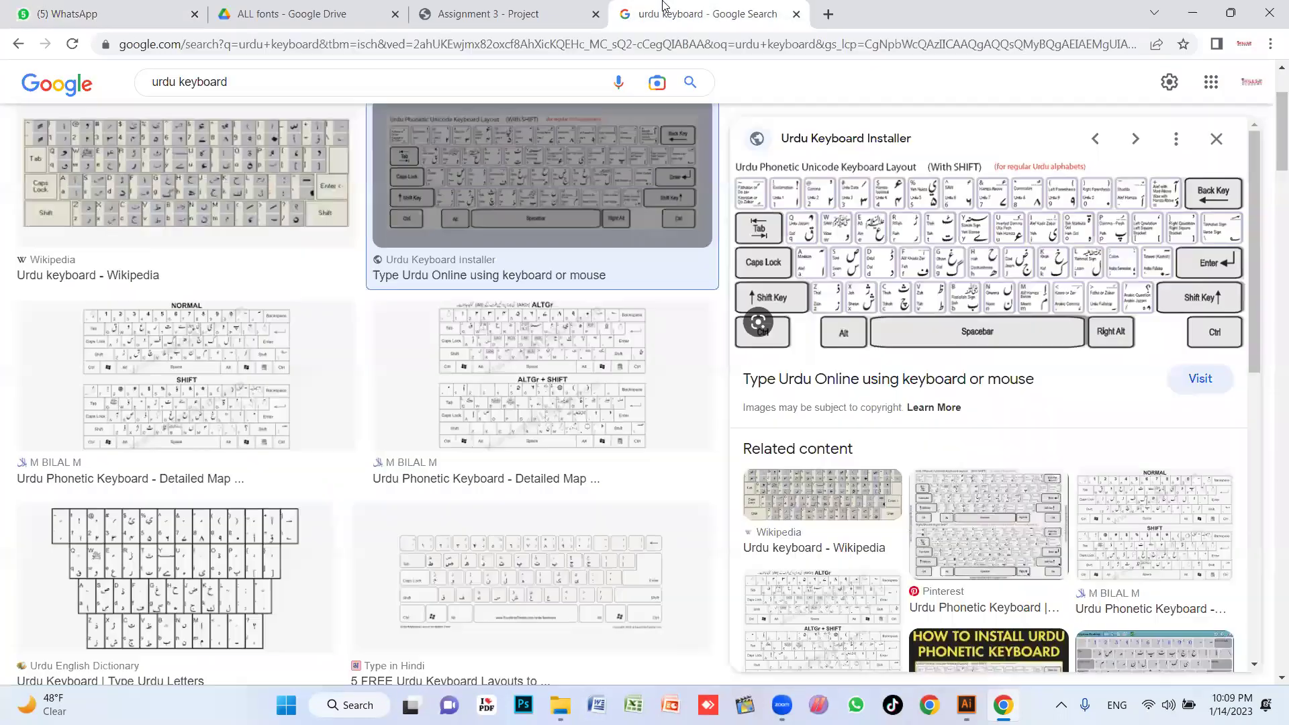
Revisit the urdu keyboard search results, then return to the WhatsApp chat
click(662, 8)
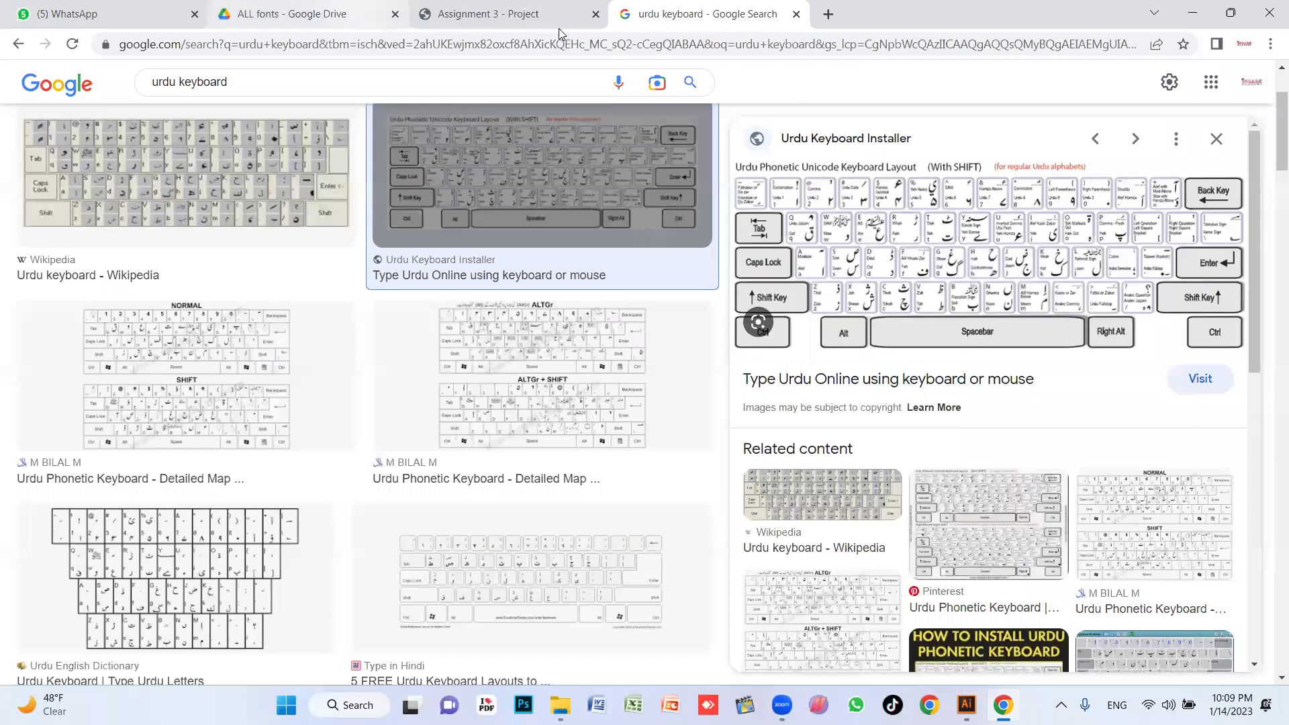
key(ctrl+l)
click(100, 13)
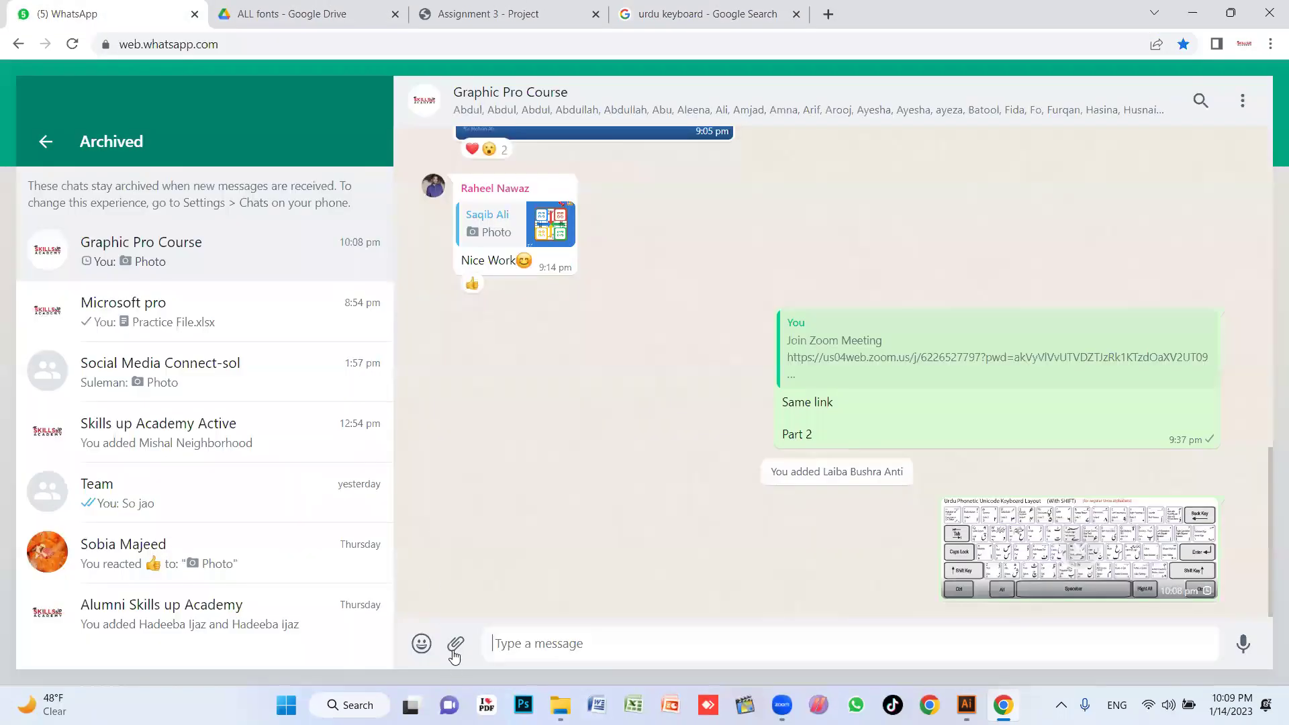
Send Pak-Urdu-Installer from Downloads as a document, then return to Illustrator
click(456, 643)
click(459, 416)
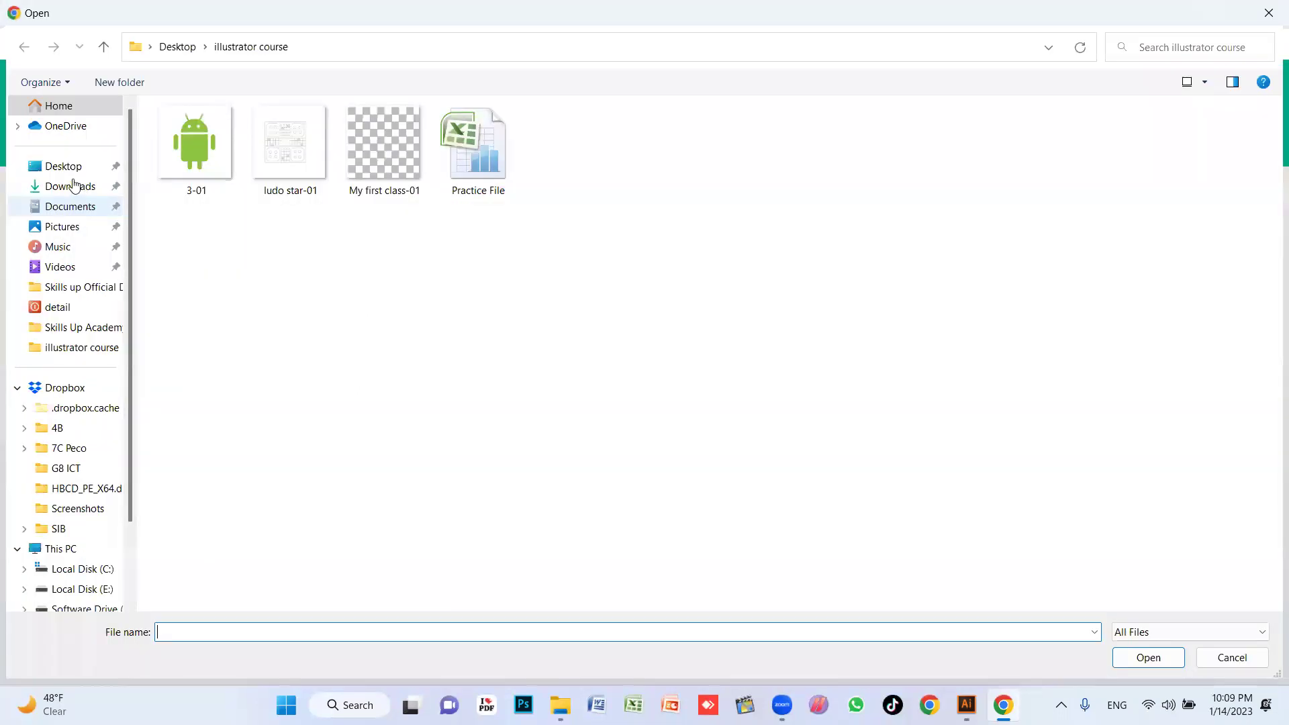
click(69, 186)
click(233, 189)
click(1156, 659)
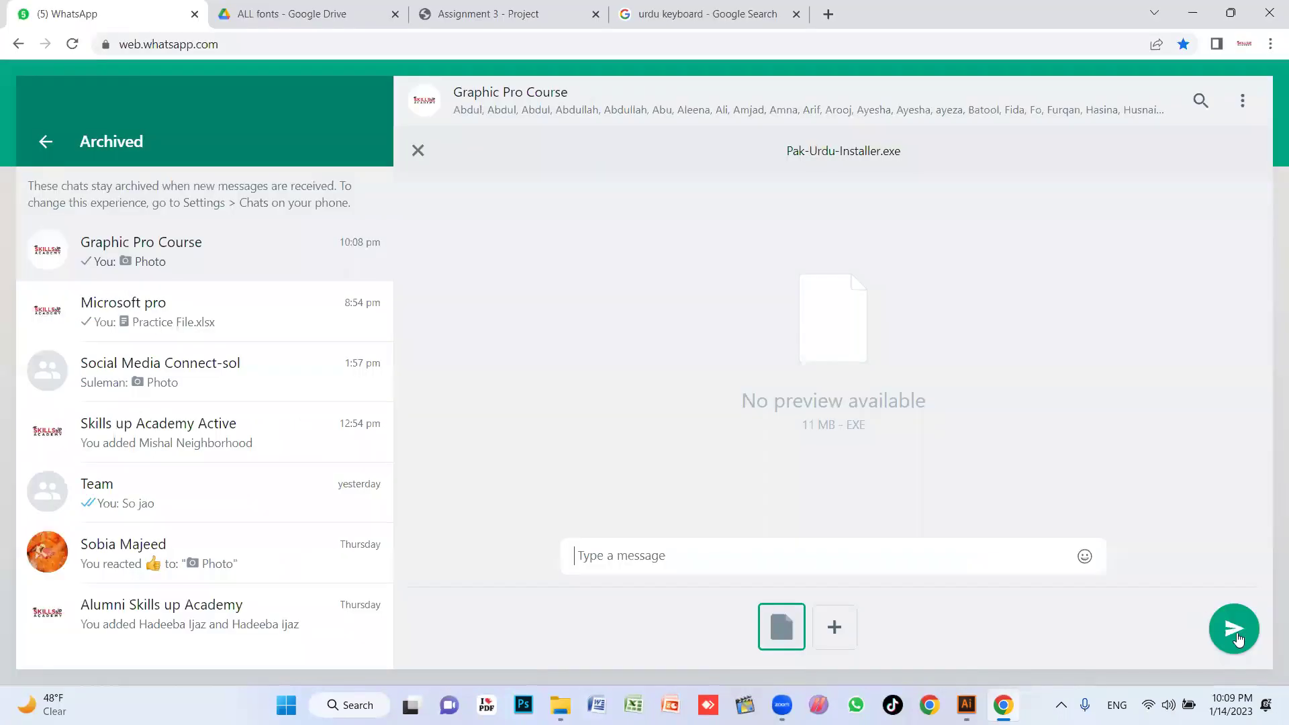
click(1225, 631)
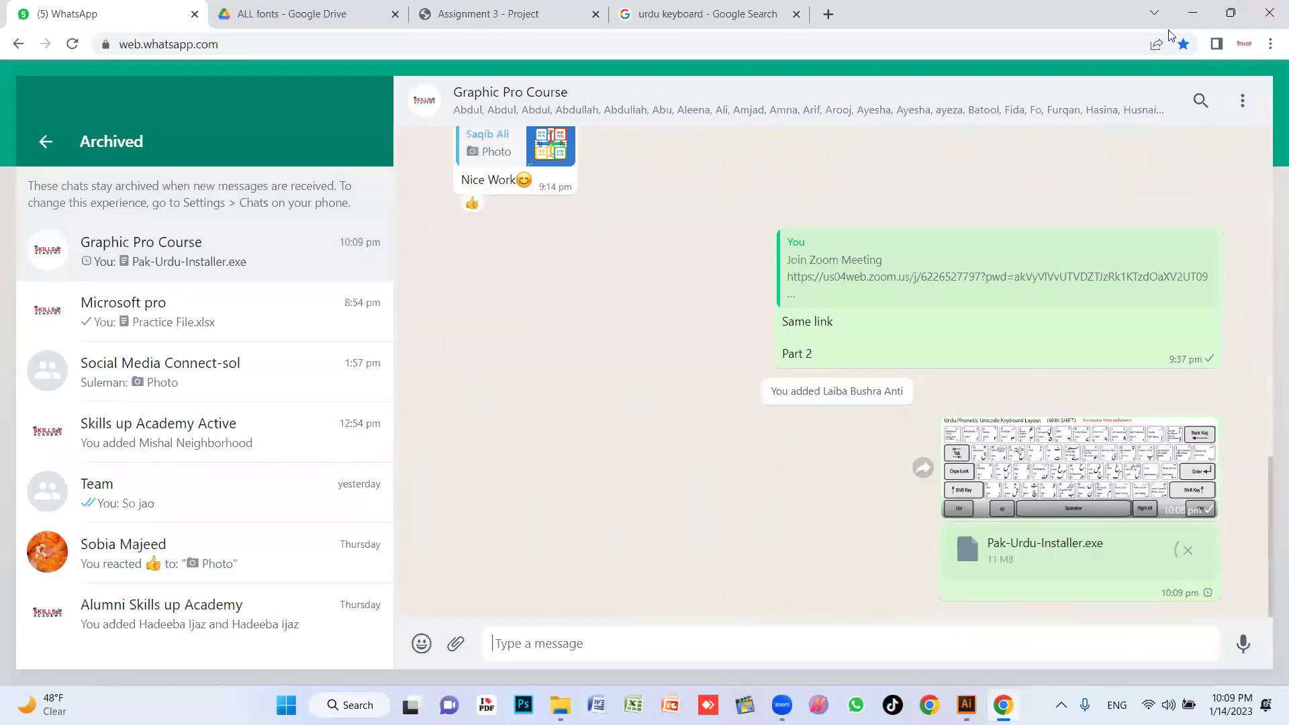
click(1192, 12)
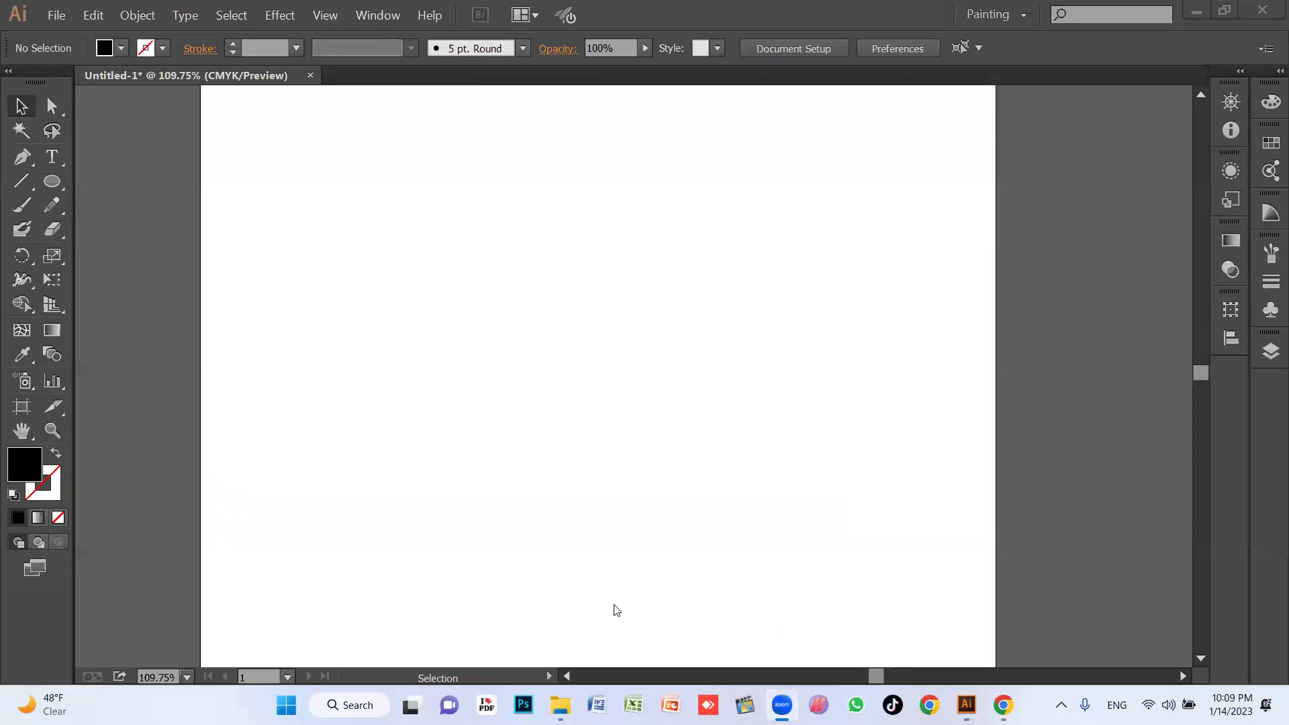
click(630, 415)
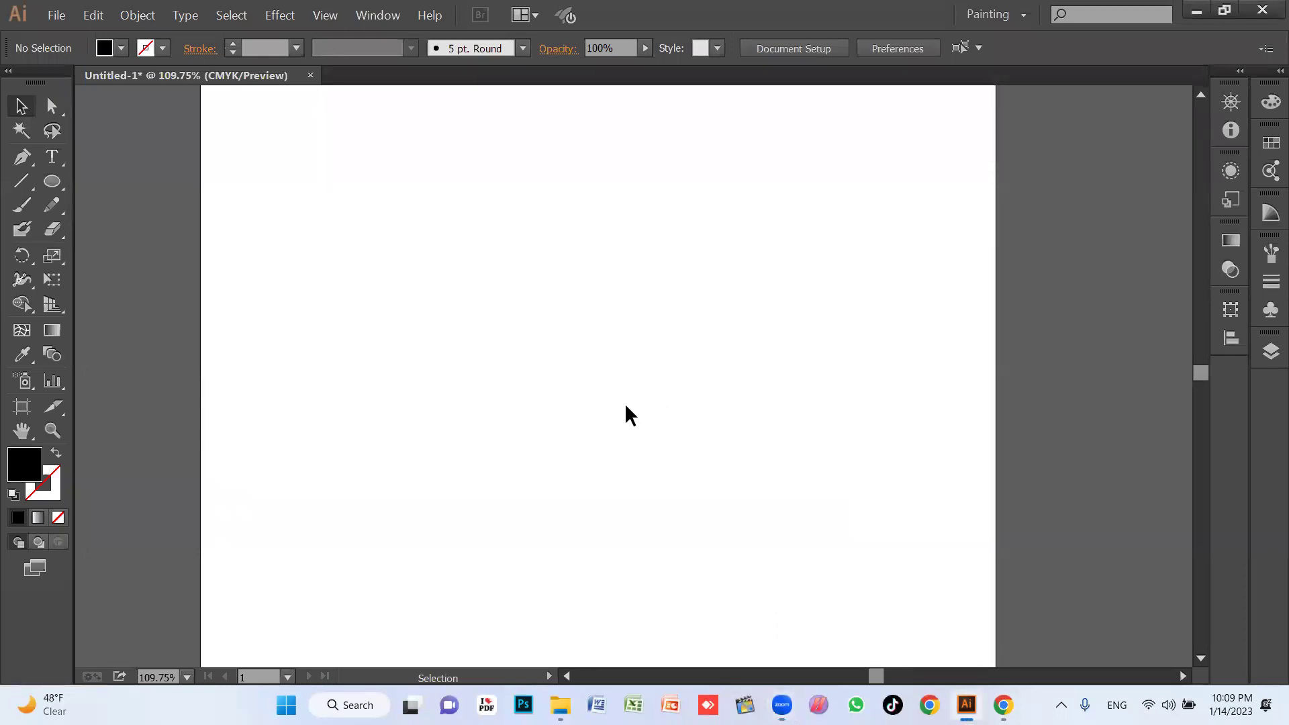